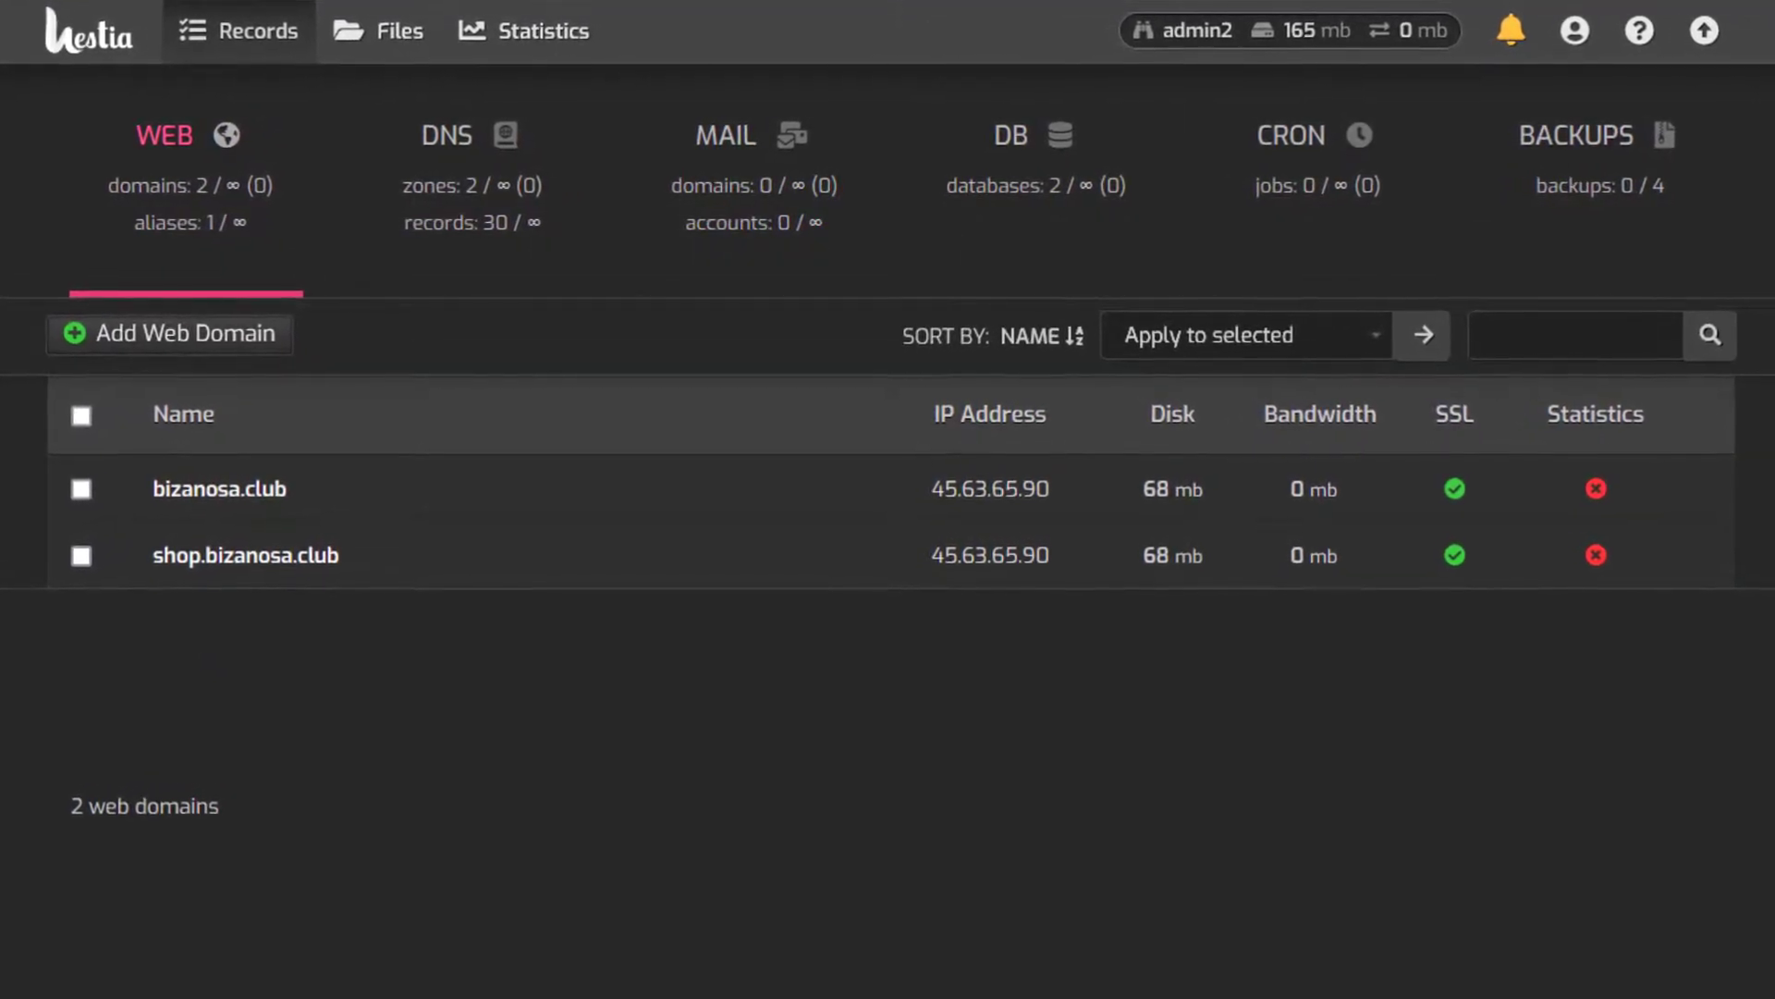
Open the edit form of the admin2_49931 database from the DB list
{"action": "left_click", "coordinate": [1014, 151]}
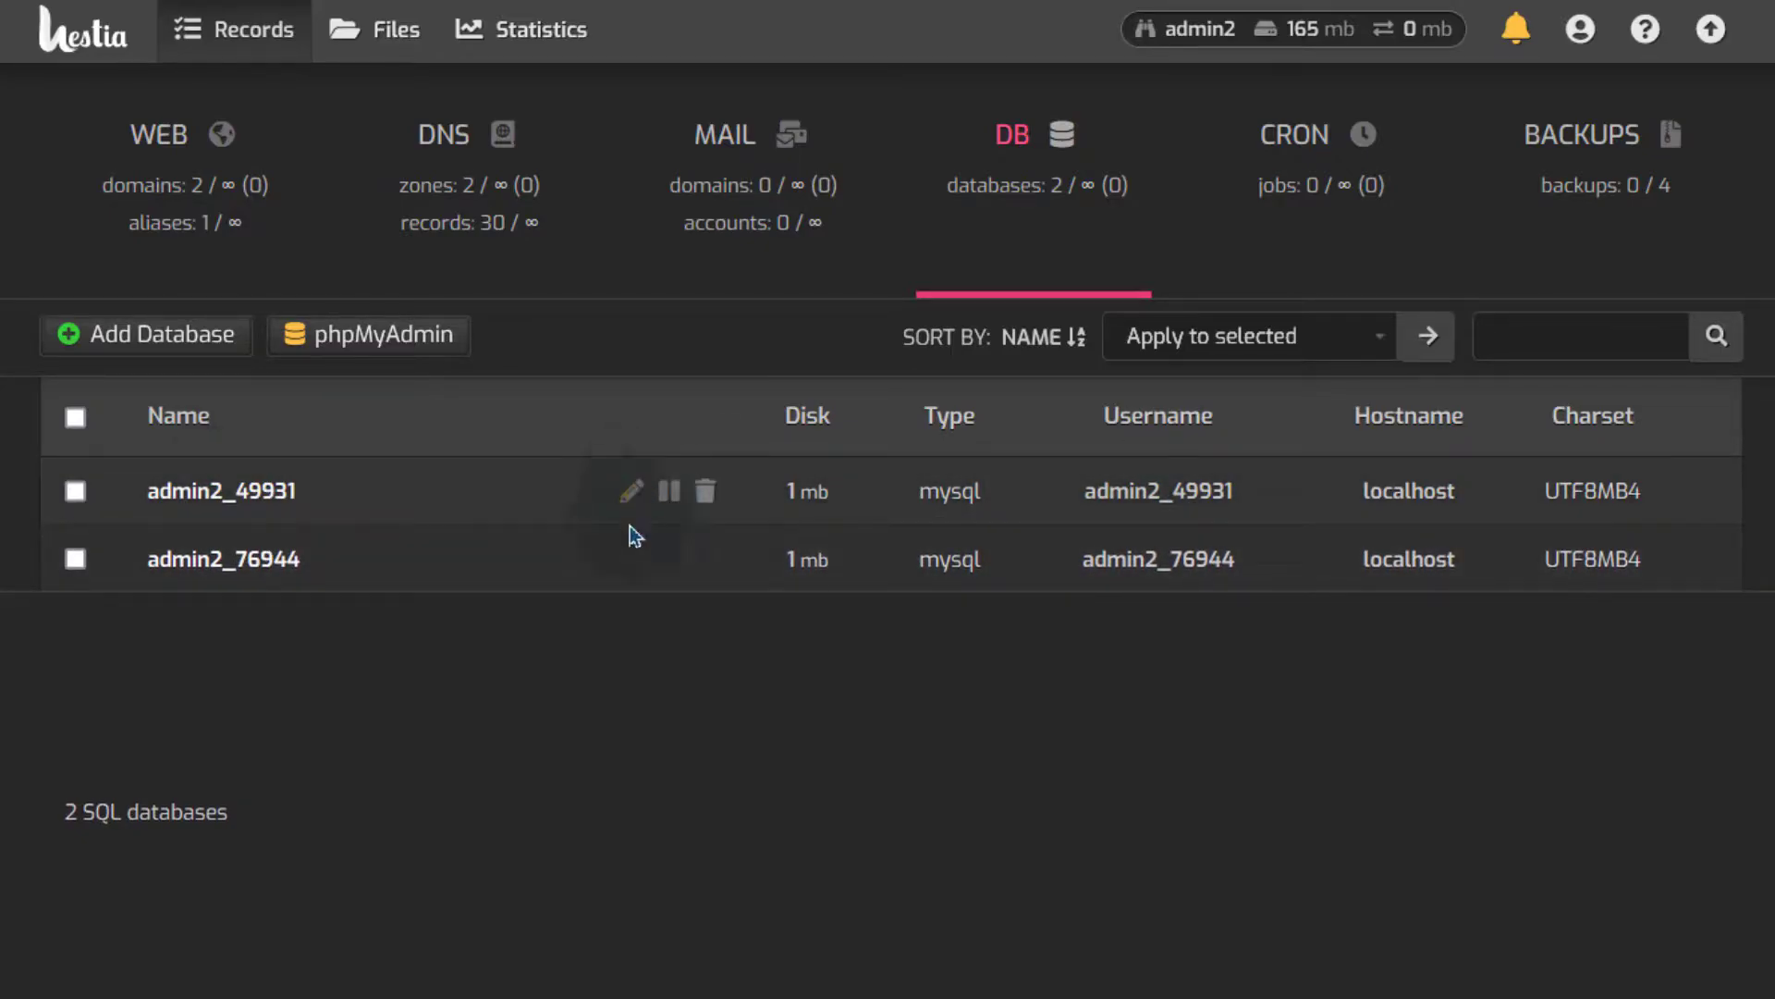
{"action": "left_click", "coordinate": [635, 497]}
Check that admin2_49931's database and username carry the admin2_ prefix, then go back unsaved
{"action": "scroll", "coordinate": [871, 764], "scroll_direction": "down", "scroll_amount": 3}
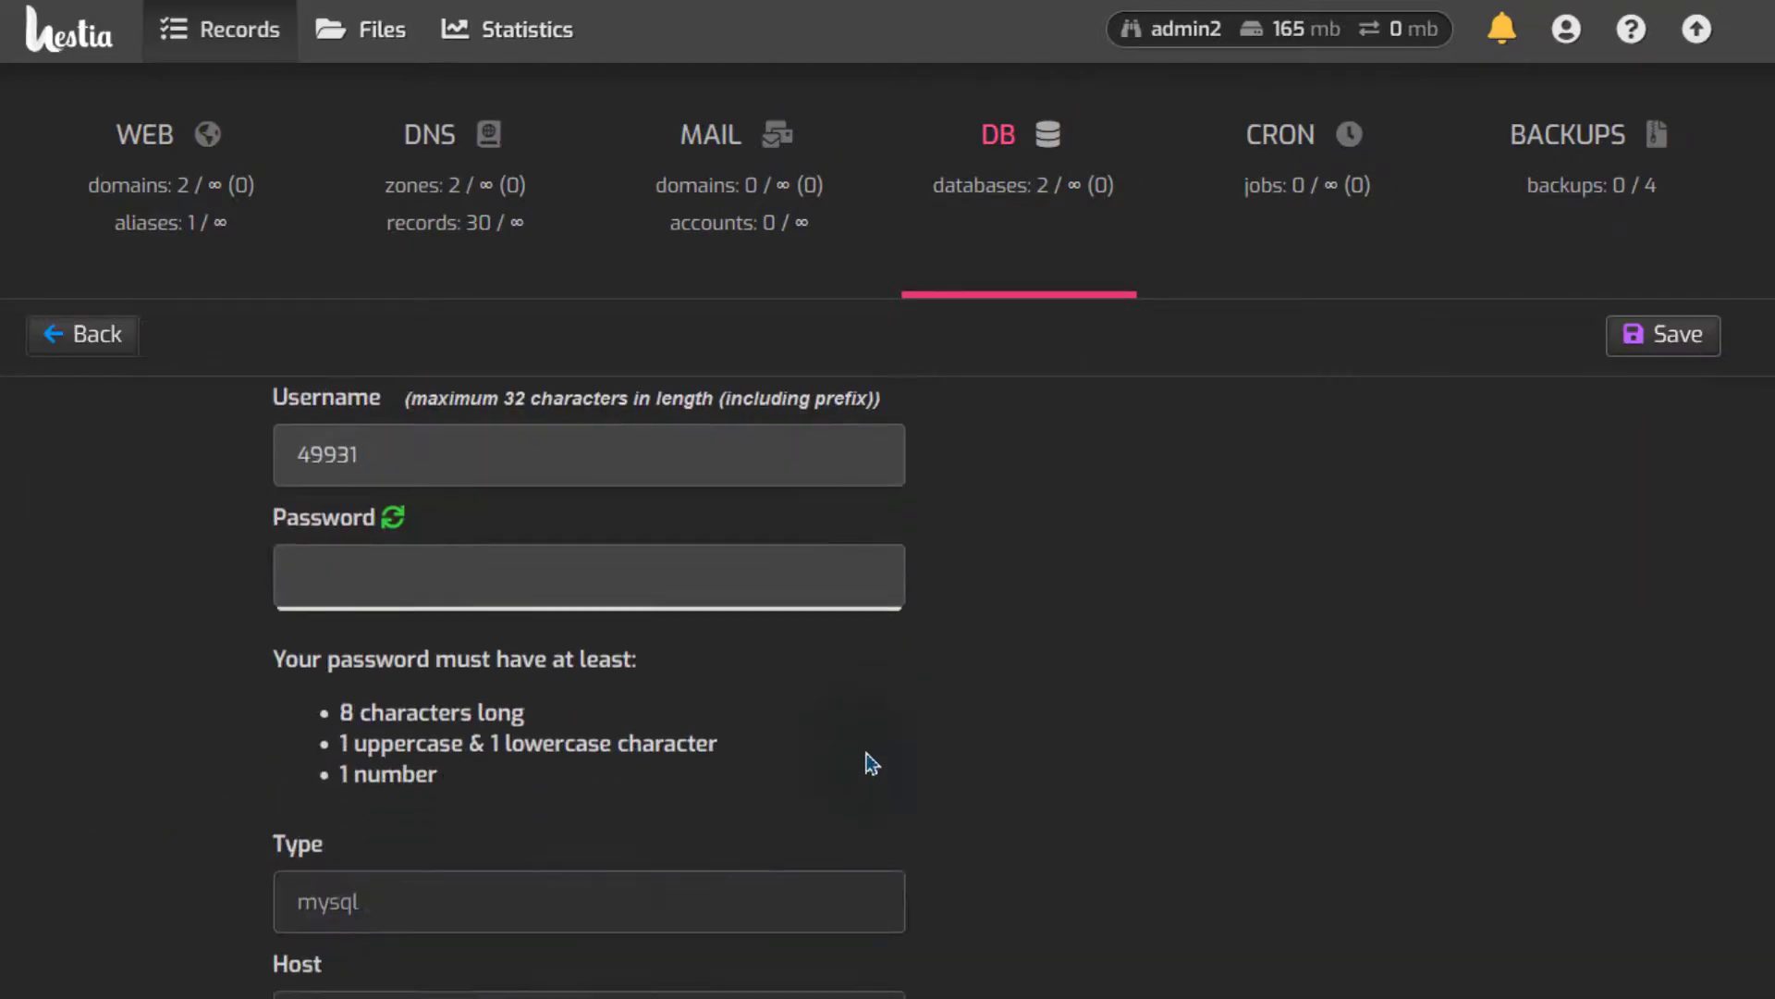
{"action": "scroll", "coordinate": [870, 764], "scroll_direction": "down", "scroll_amount": 1}
{"action": "left_click", "coordinate": [417, 524]}
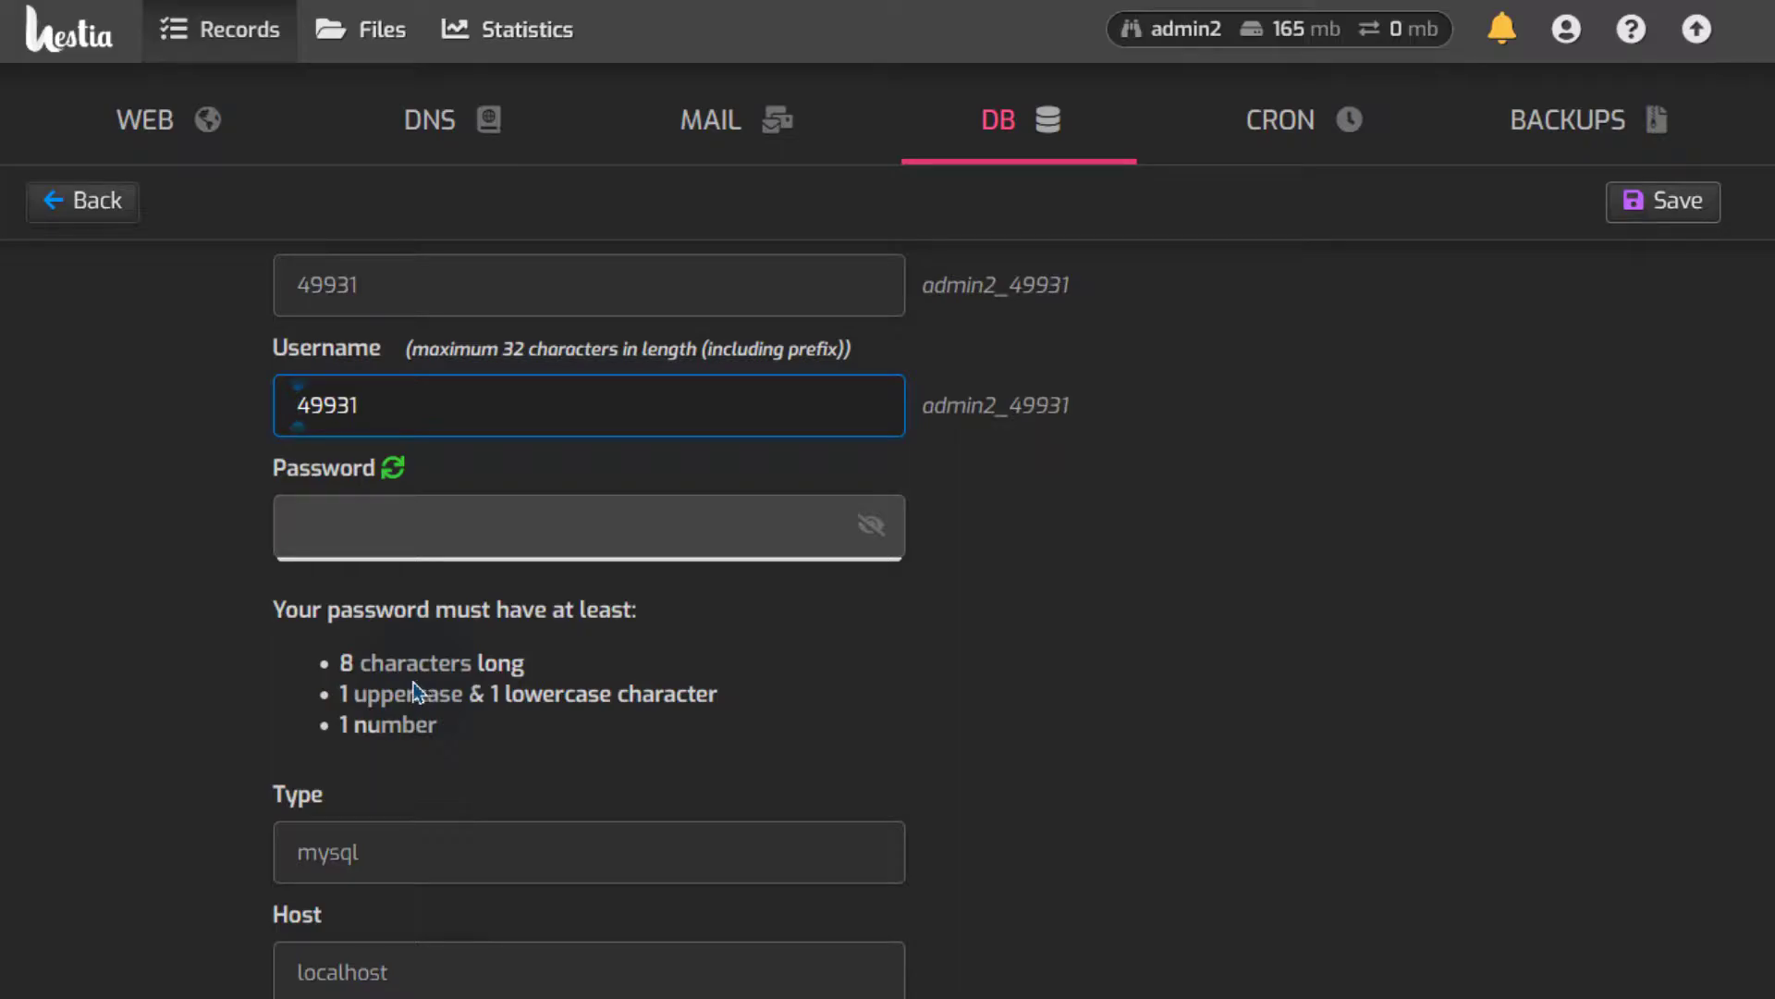
{"action": "scroll", "coordinate": [860, 702], "scroll_direction": "up", "scroll_amount": 3}
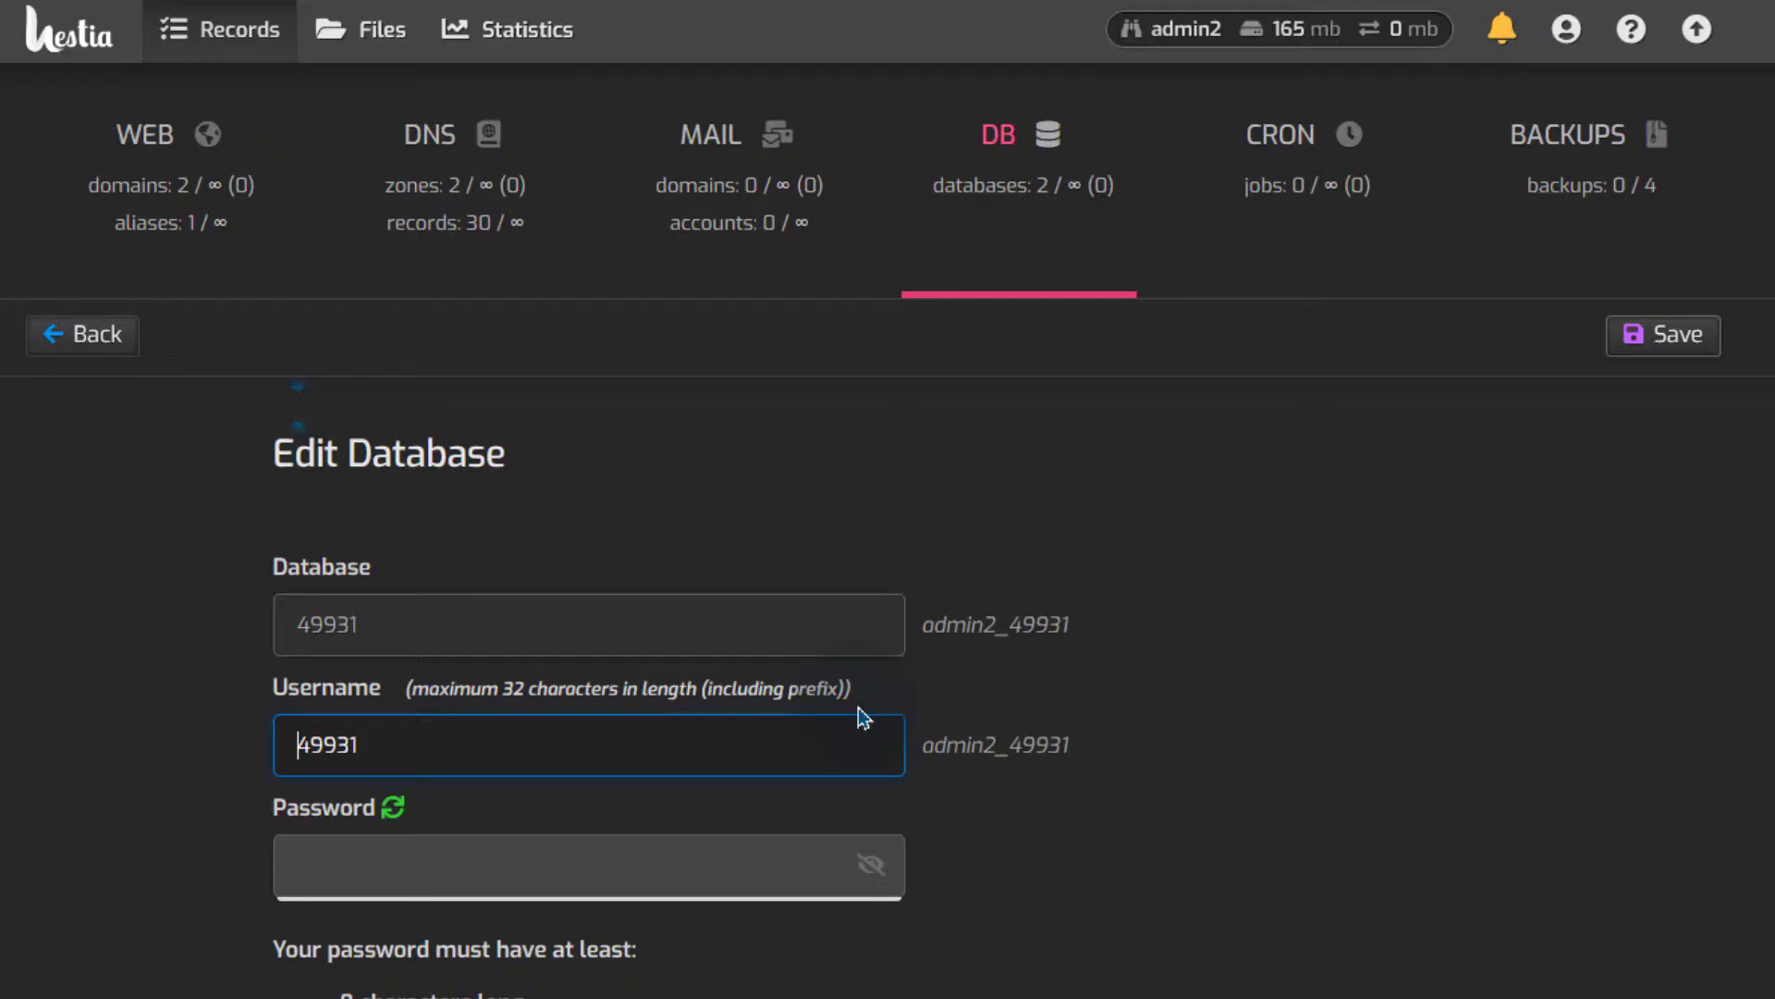
{"action": "scroll", "coordinate": [638, 793], "scroll_direction": "down", "scroll_amount": 3}
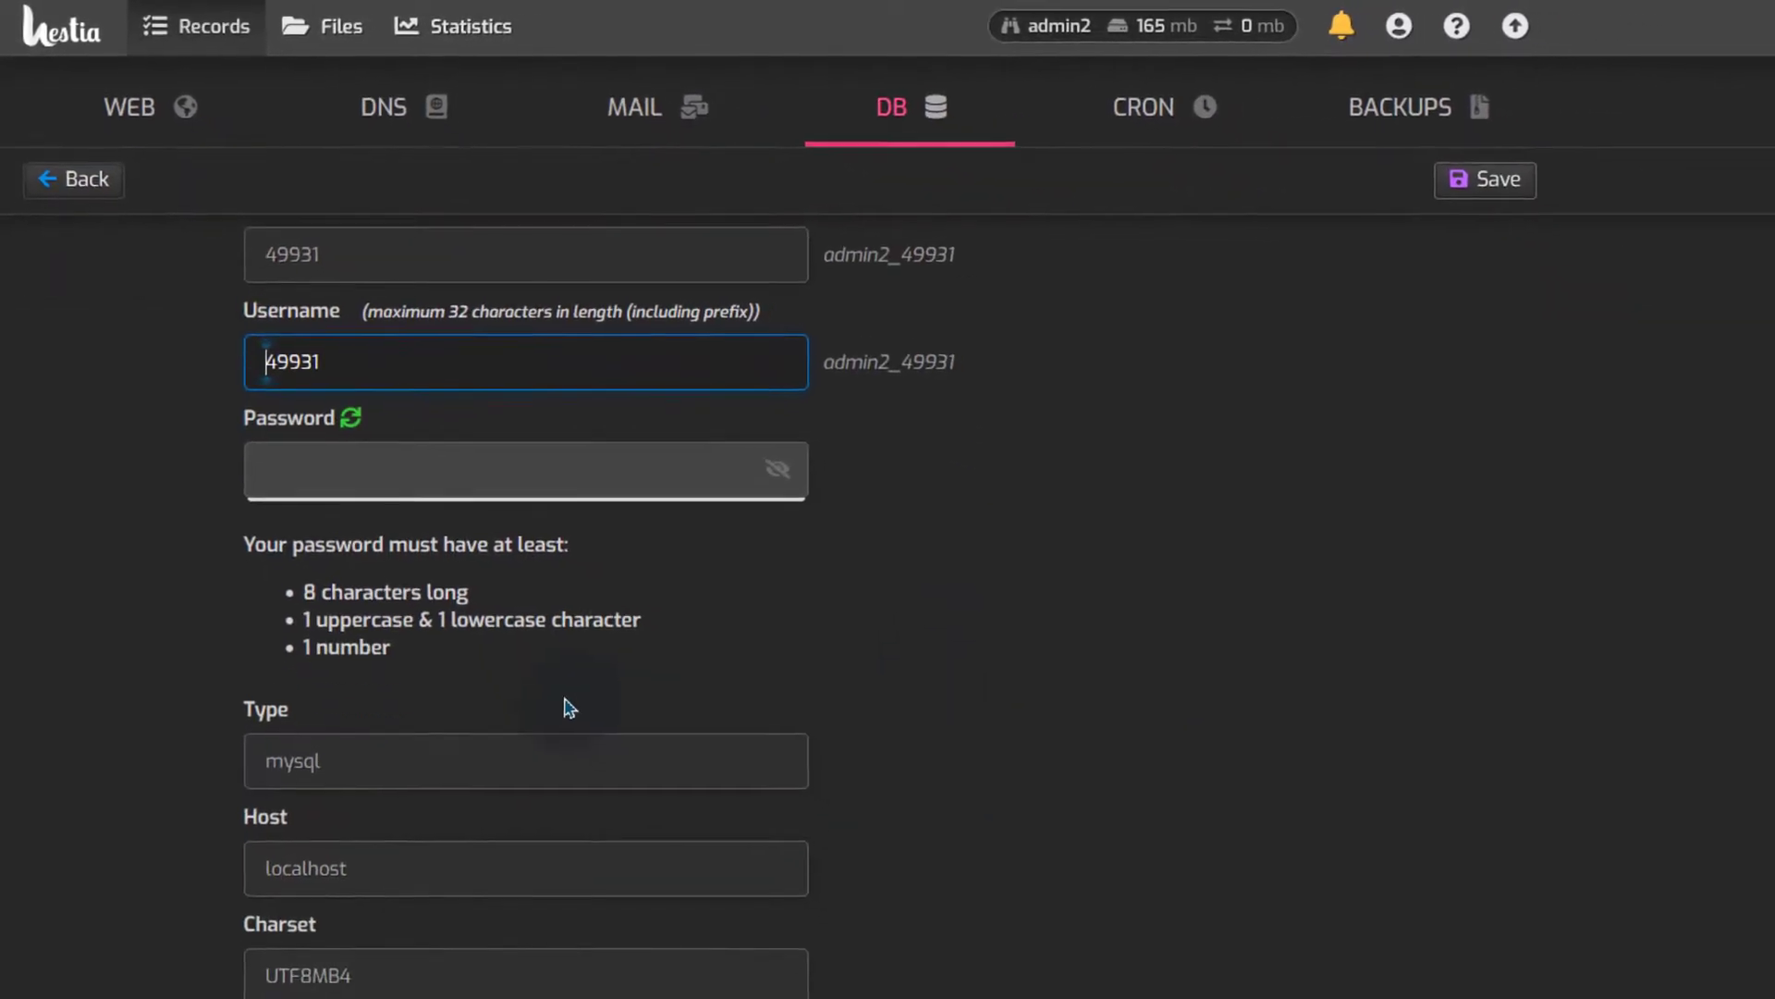
{"action": "scroll", "coordinate": [614, 826], "scroll_direction": "up", "scroll_amount": 3}
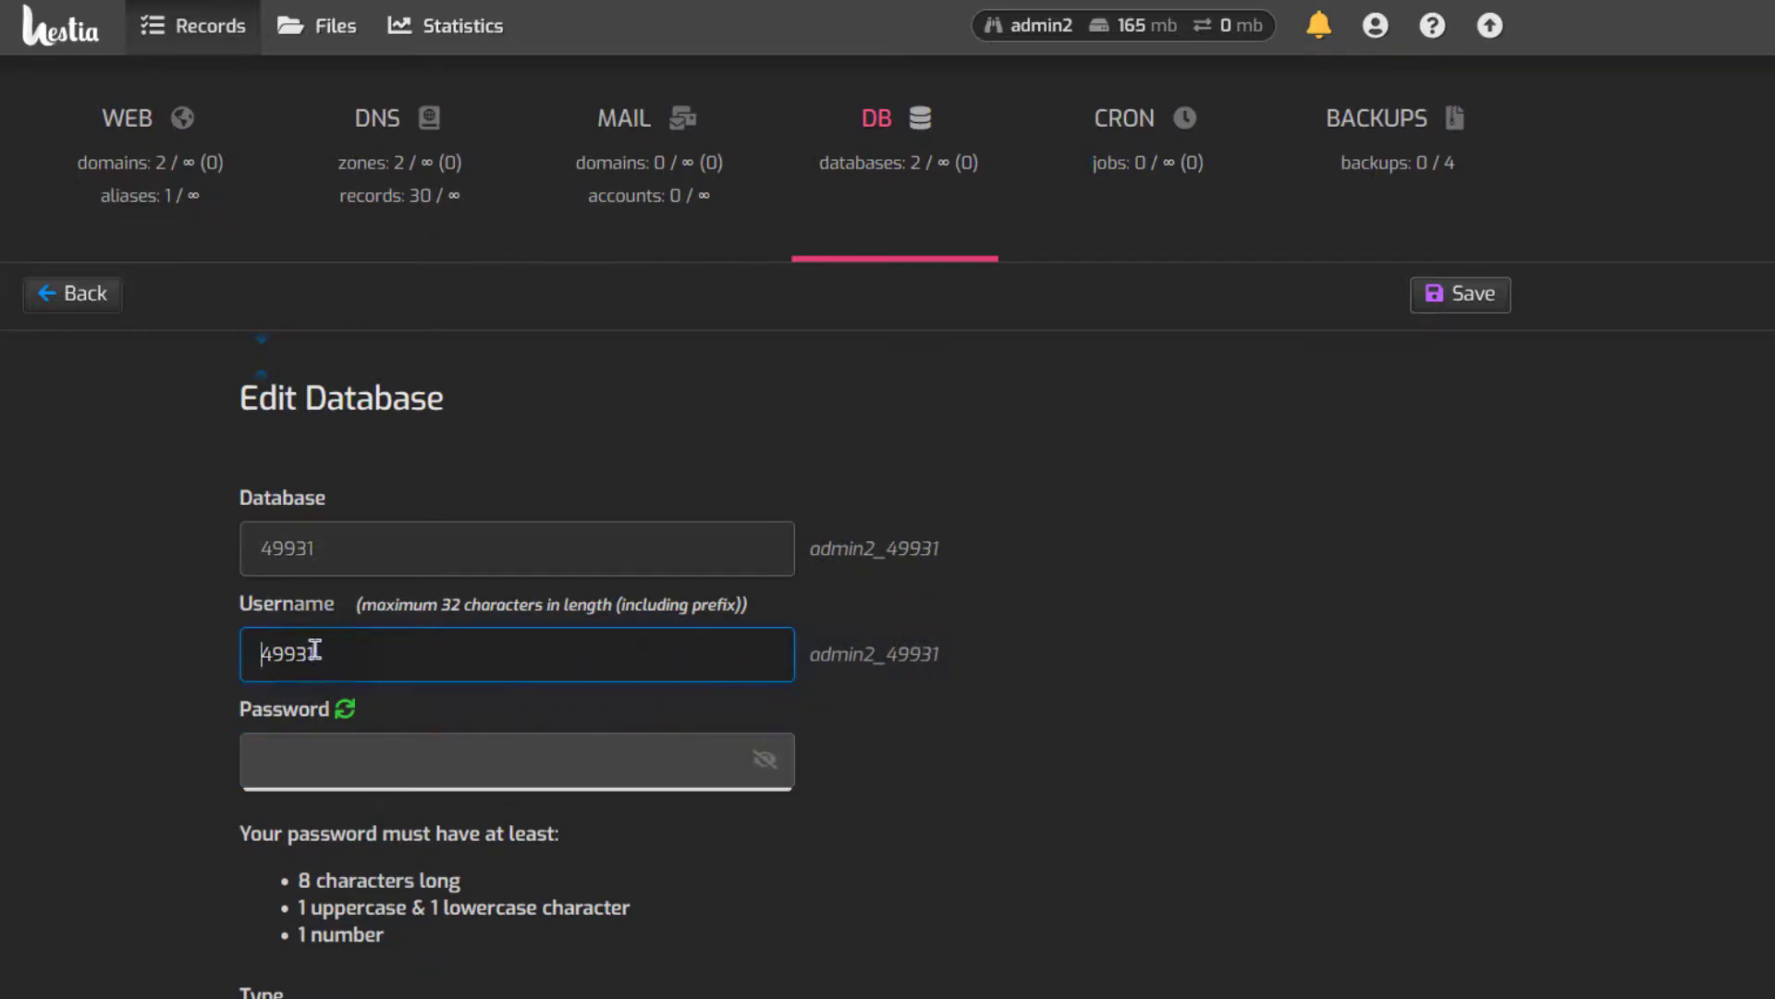
{"action": "double_click", "coordinate": [265, 654]}
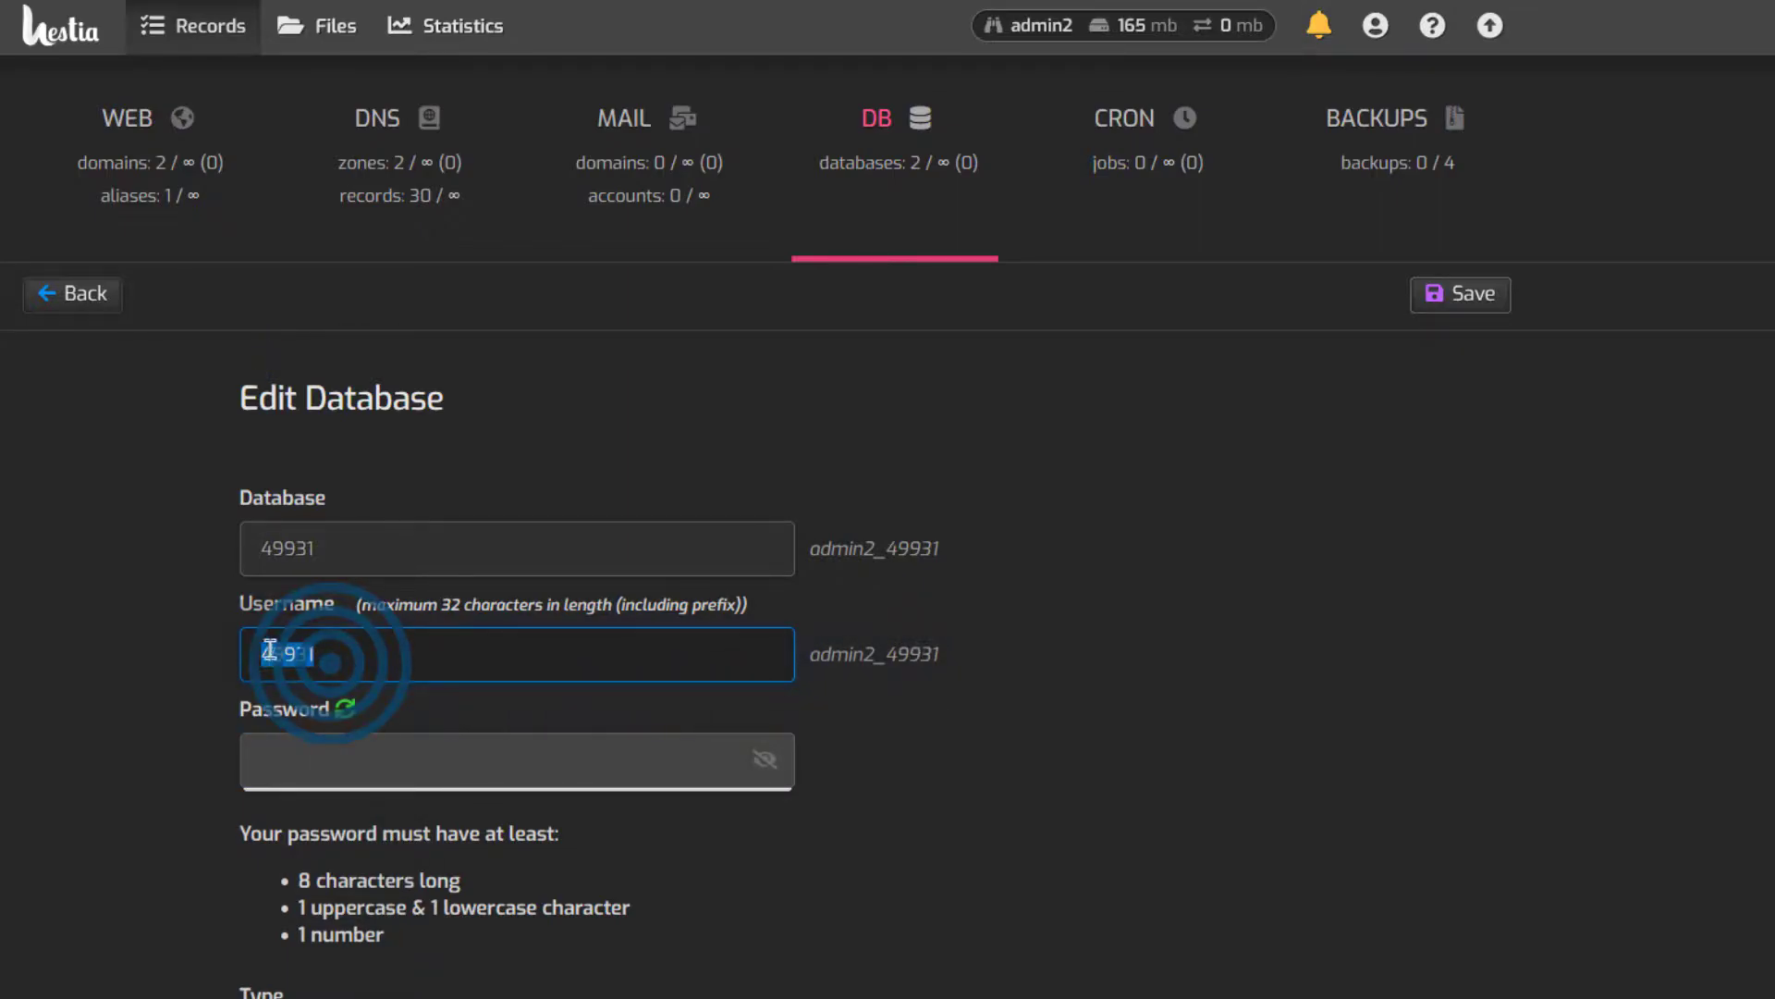
{"action": "left_click", "coordinate": [978, 834]}
{"action": "left_click_drag", "start_coordinate": [952, 652], "coordinate": [826, 650]}
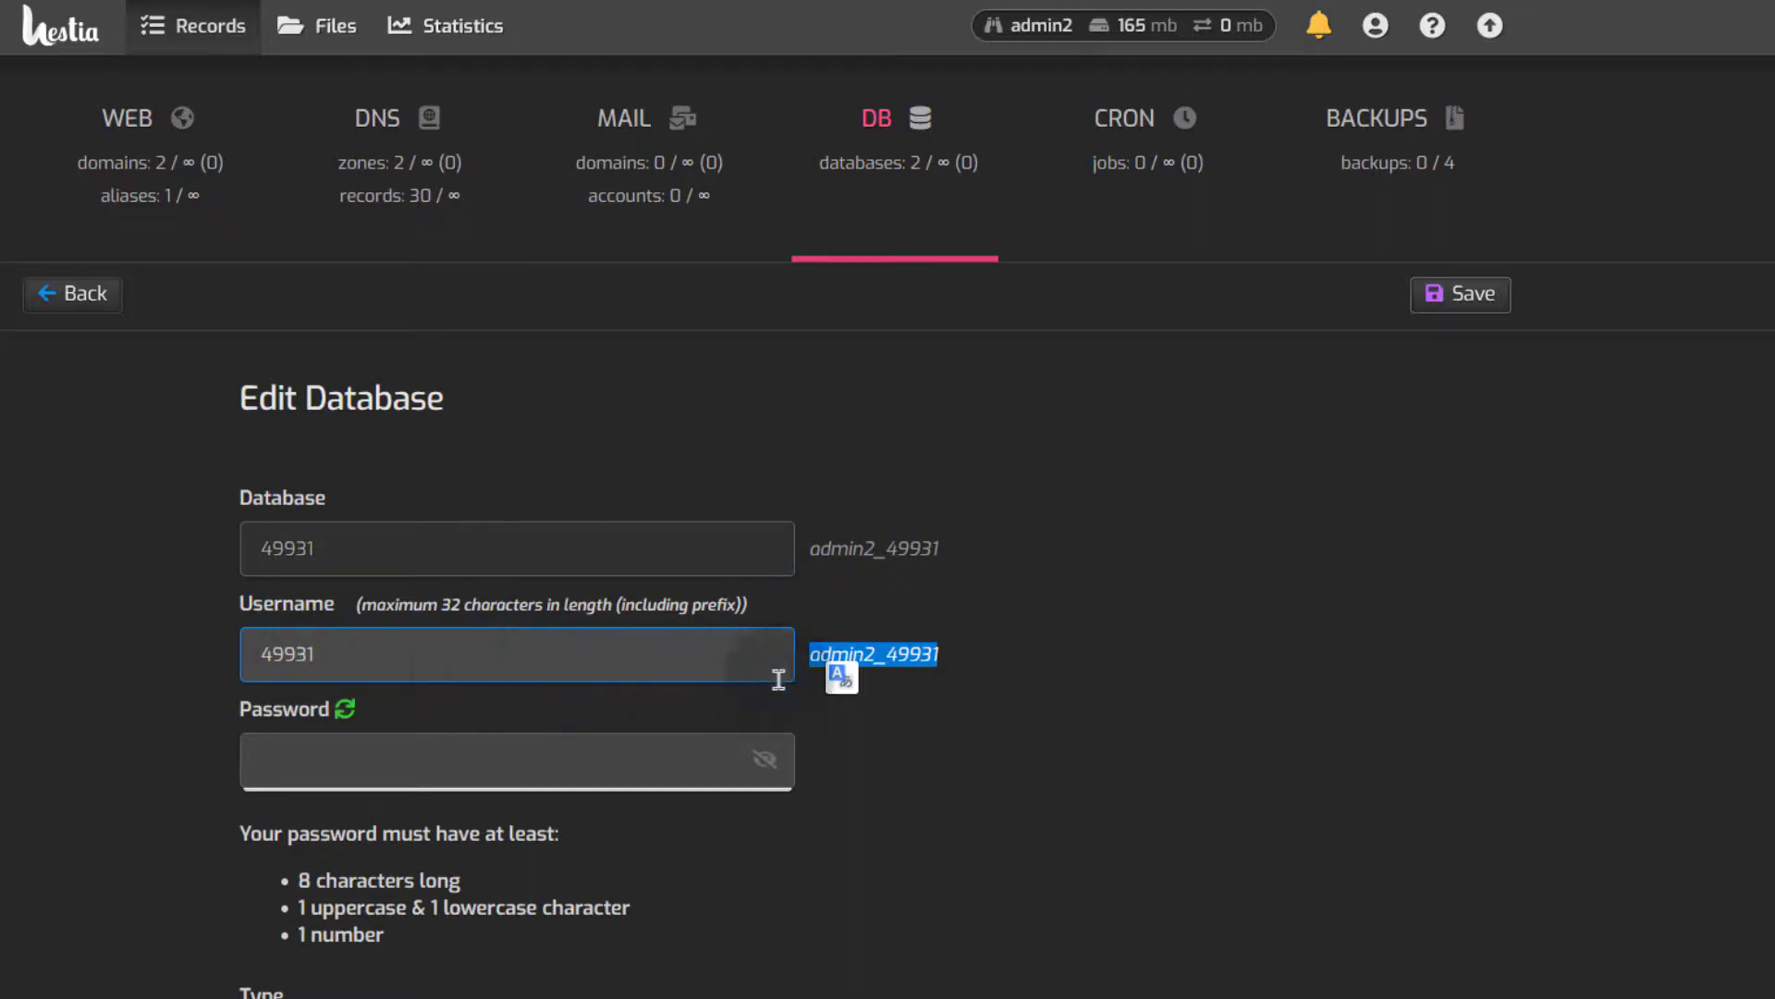
{"action": "left_click_drag", "start_coordinate": [941, 549], "coordinate": [818, 553]}
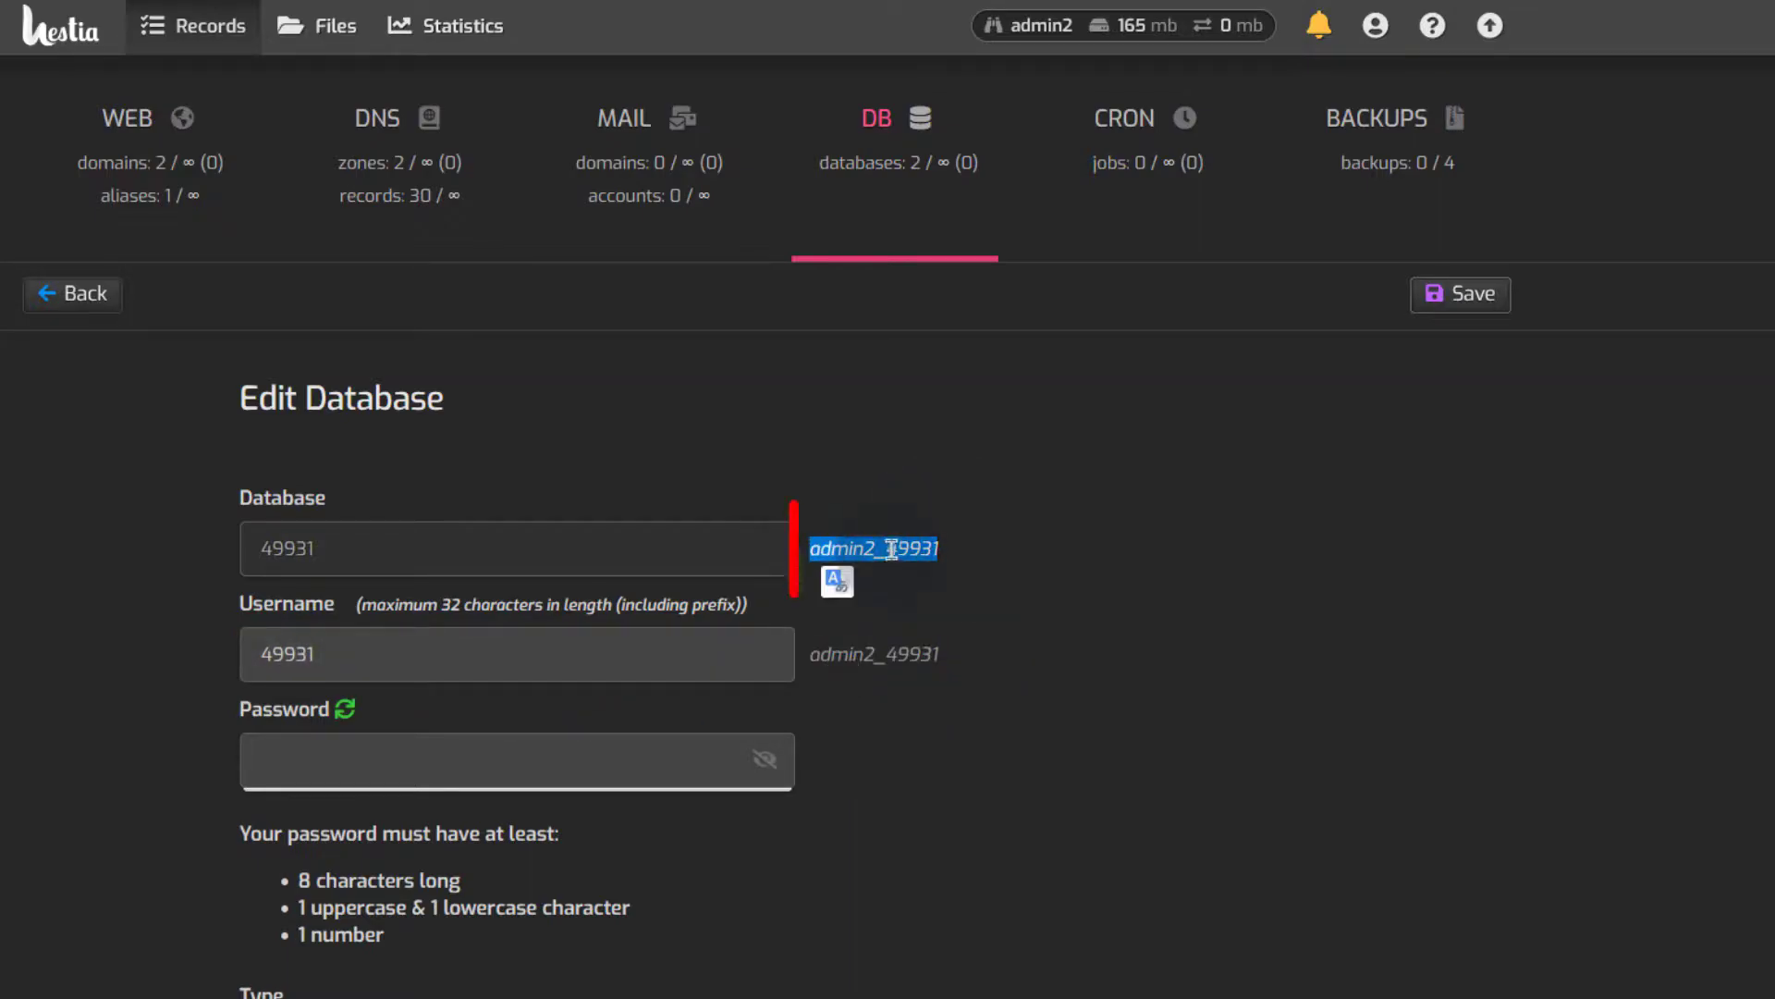
{"action": "left_click", "coordinate": [143, 518]}
{"action": "left_click", "coordinate": [93, 305]}
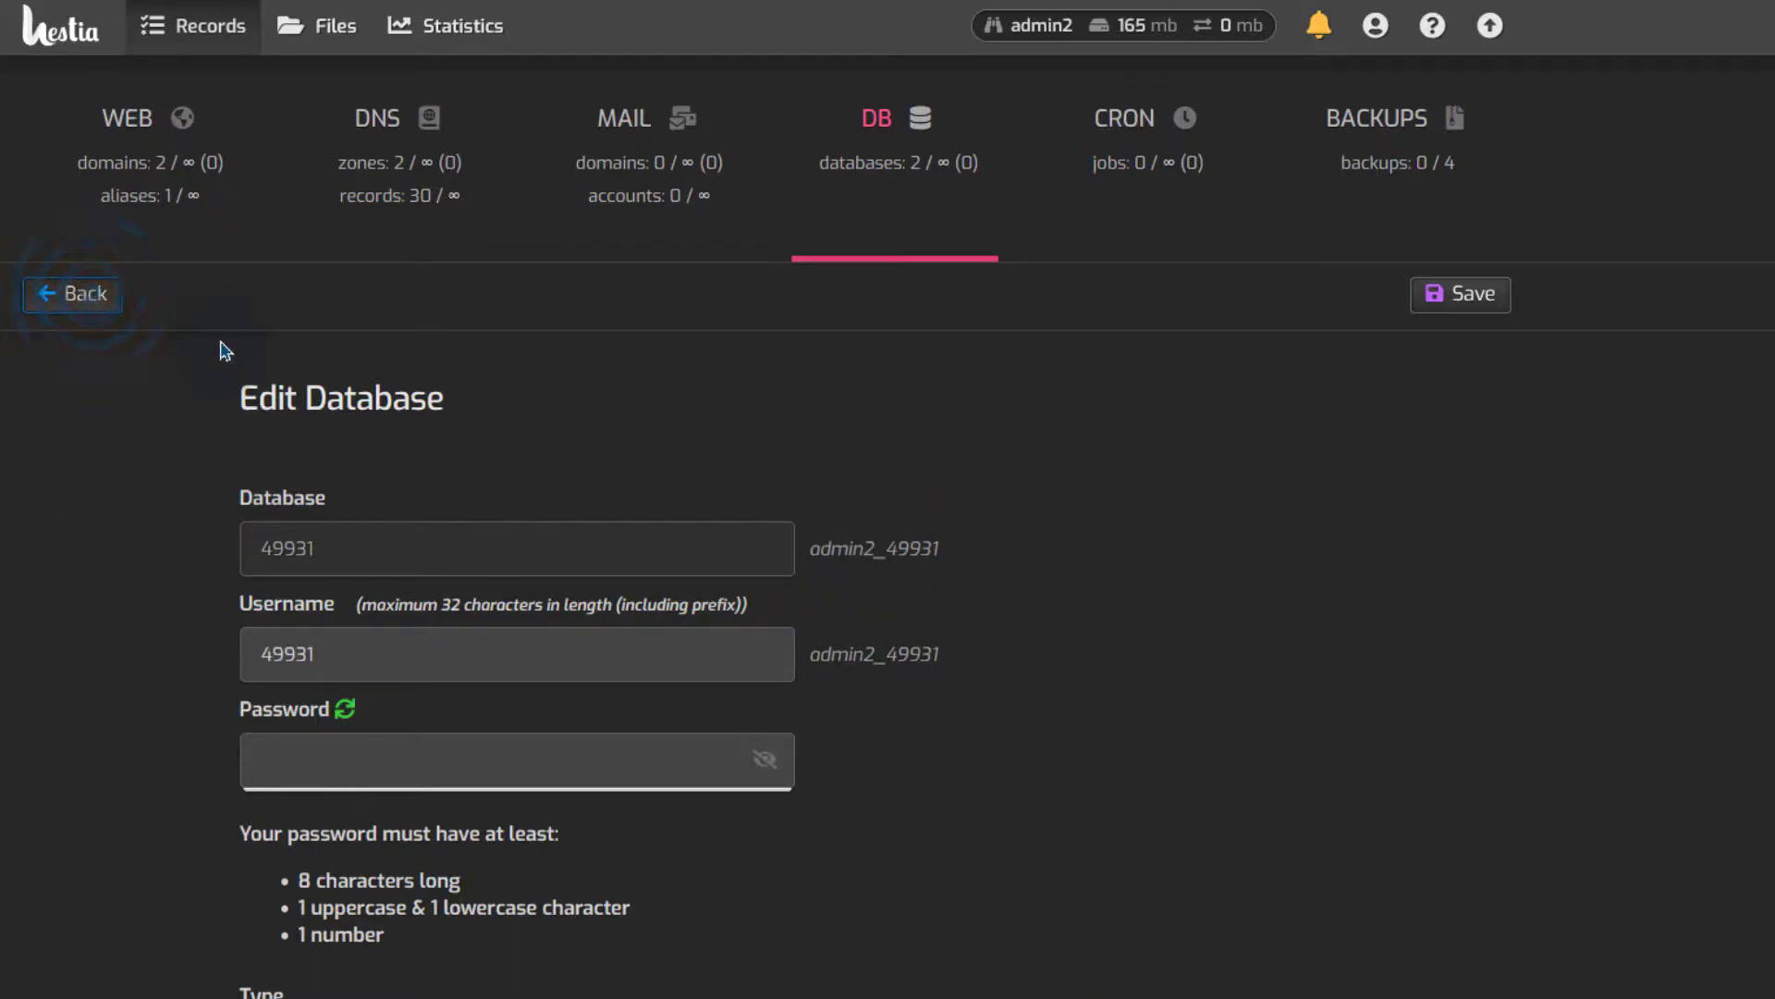
Start a new database named sample and copy its prefixed name admin2_sample into the notes
{"action": "left_click", "coordinate": [119, 306]}
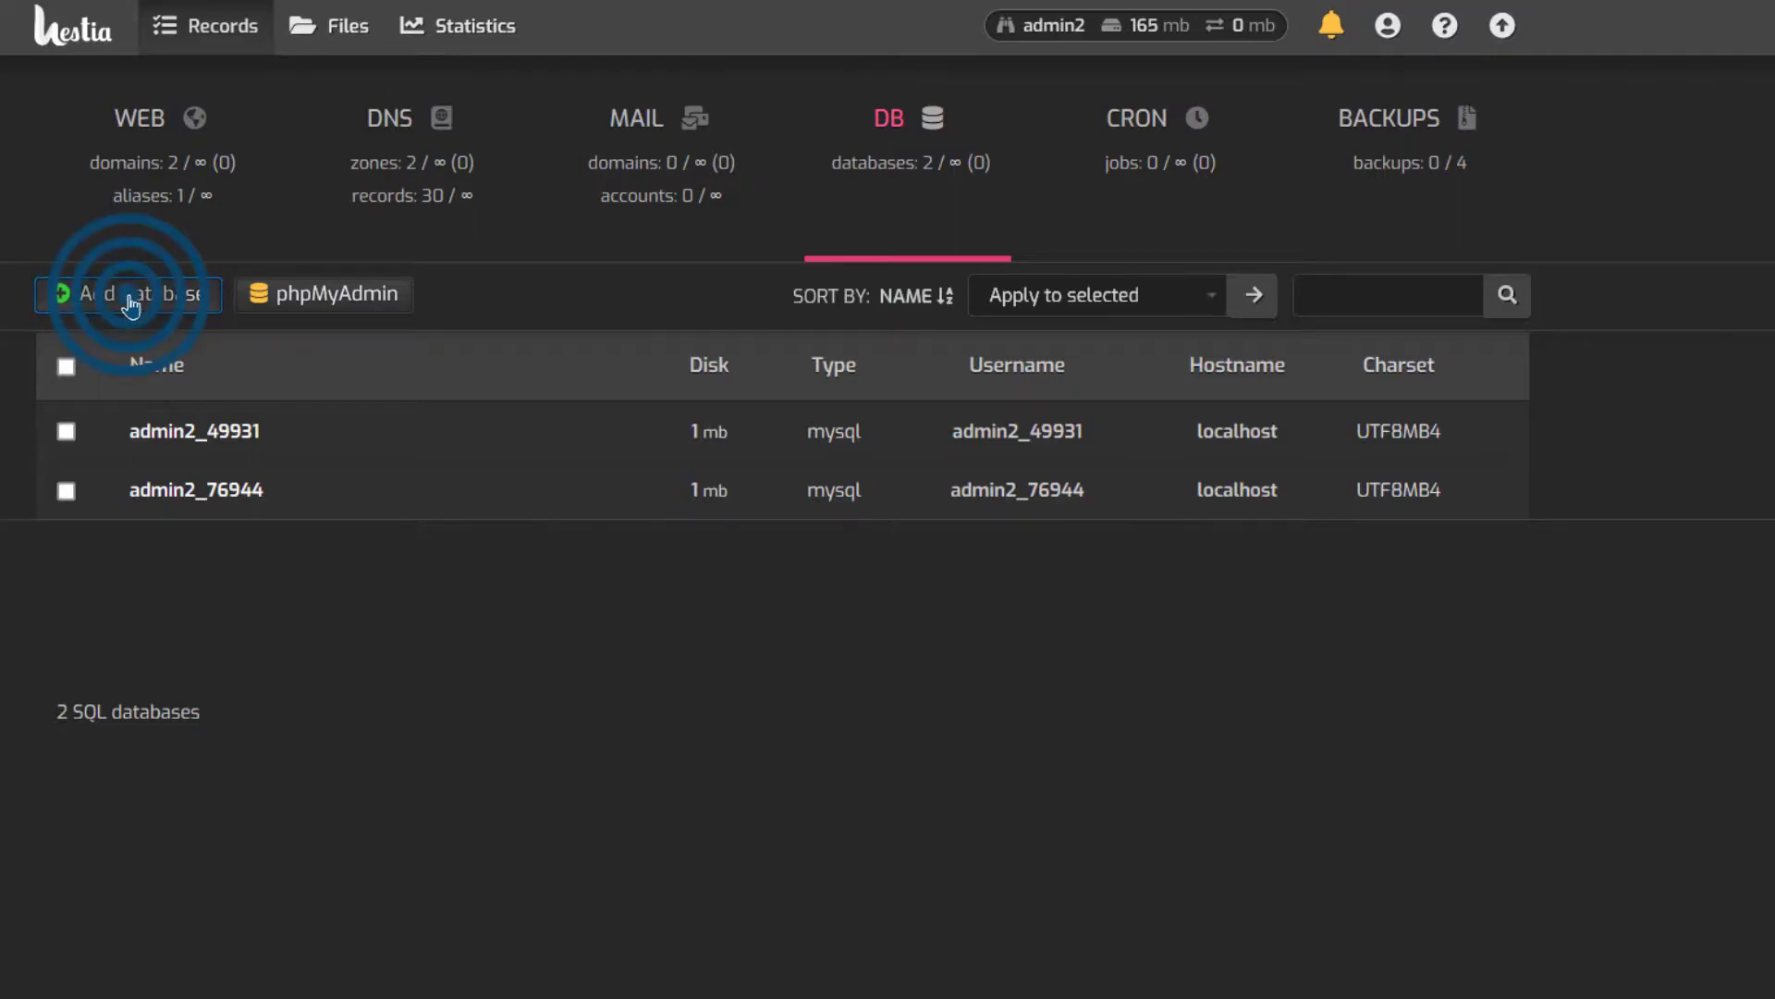
{"action": "scroll", "coordinate": [407, 615], "scroll_direction": "down", "scroll_amount": 3}
{"action": "scroll", "coordinate": [408, 615], "scroll_direction": "up", "scroll_amount": 3}
{"action": "left_click", "coordinate": [318, 565]}
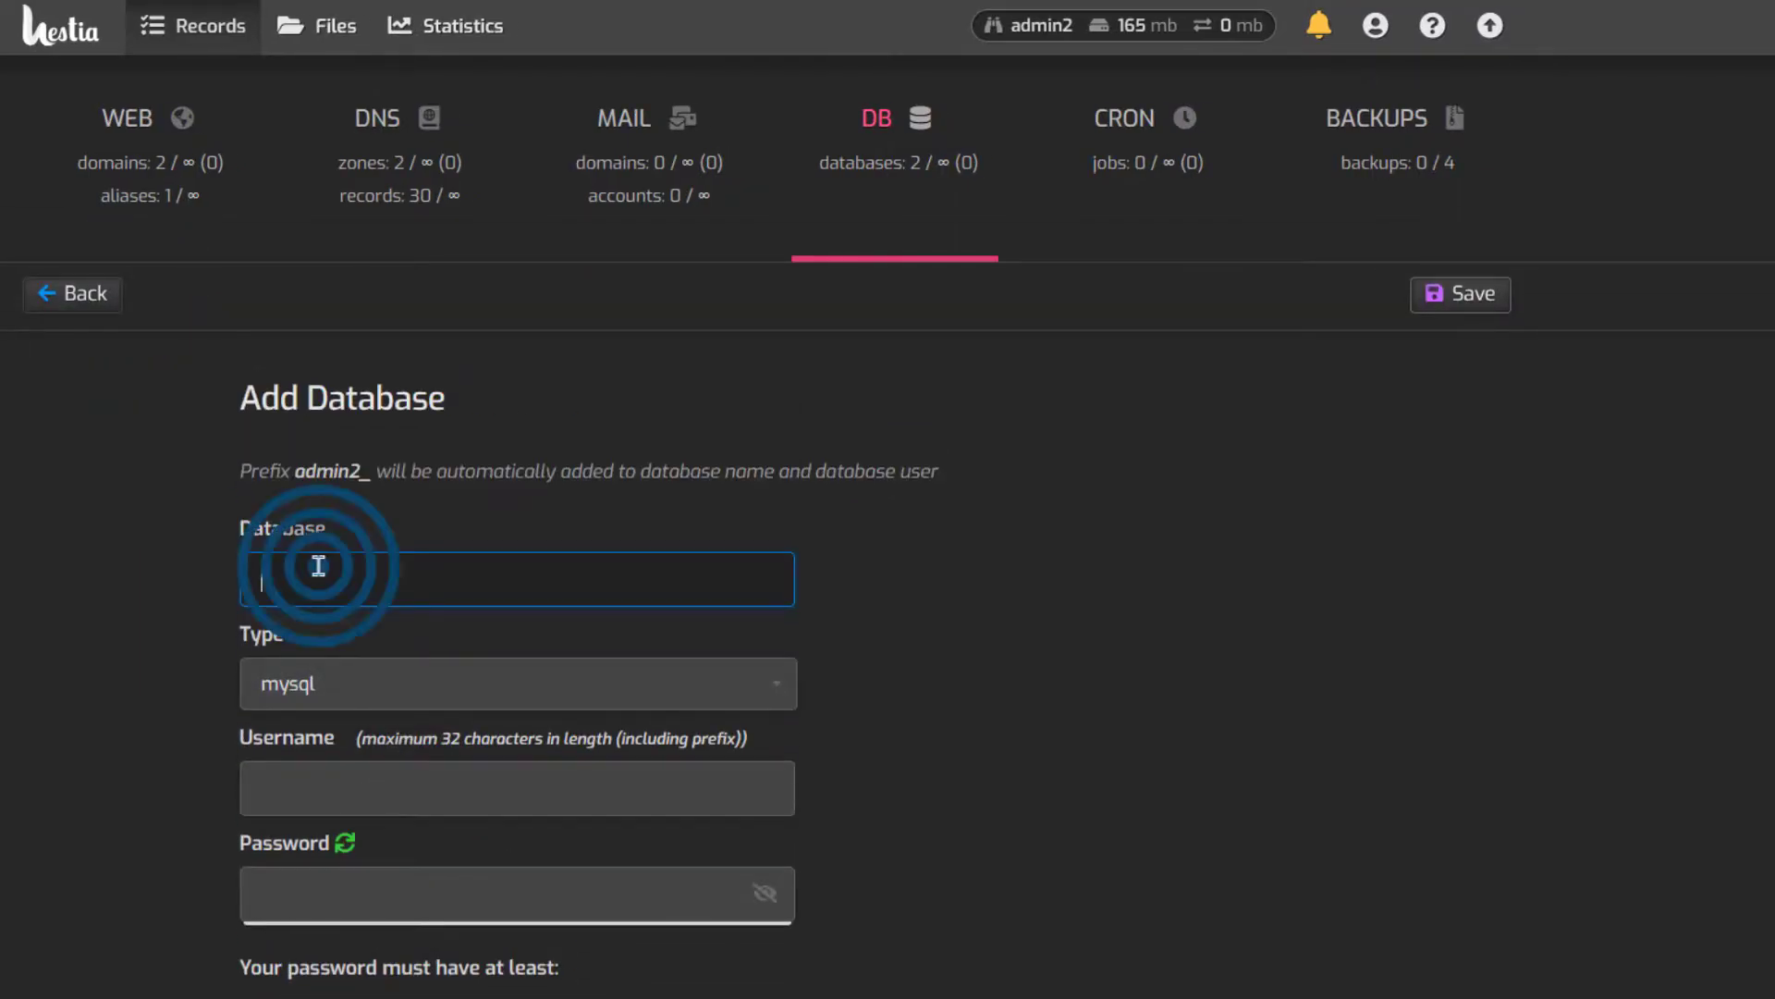
{"action": "type", "text": "sample"}
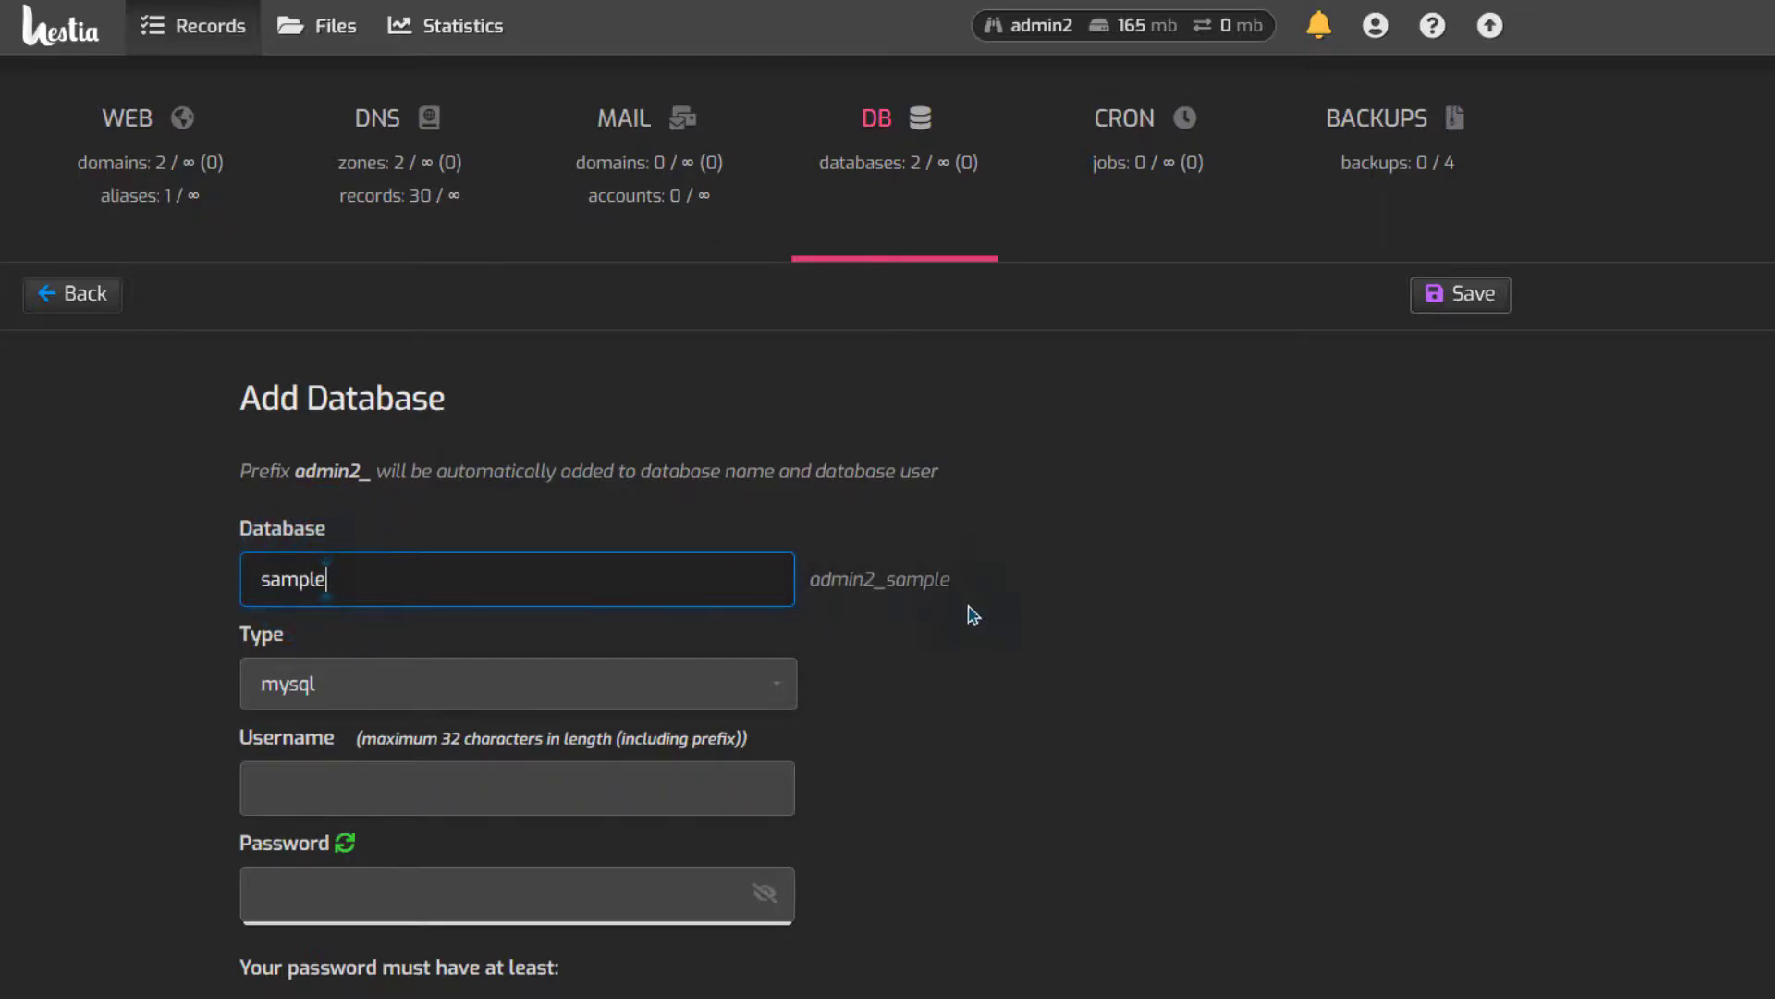
{"action": "scroll", "coordinate": [972, 615], "scroll_direction": "down", "scroll_amount": 2}
{"action": "left_click_drag", "start_coordinate": [813, 418], "coordinate": [961, 424]}
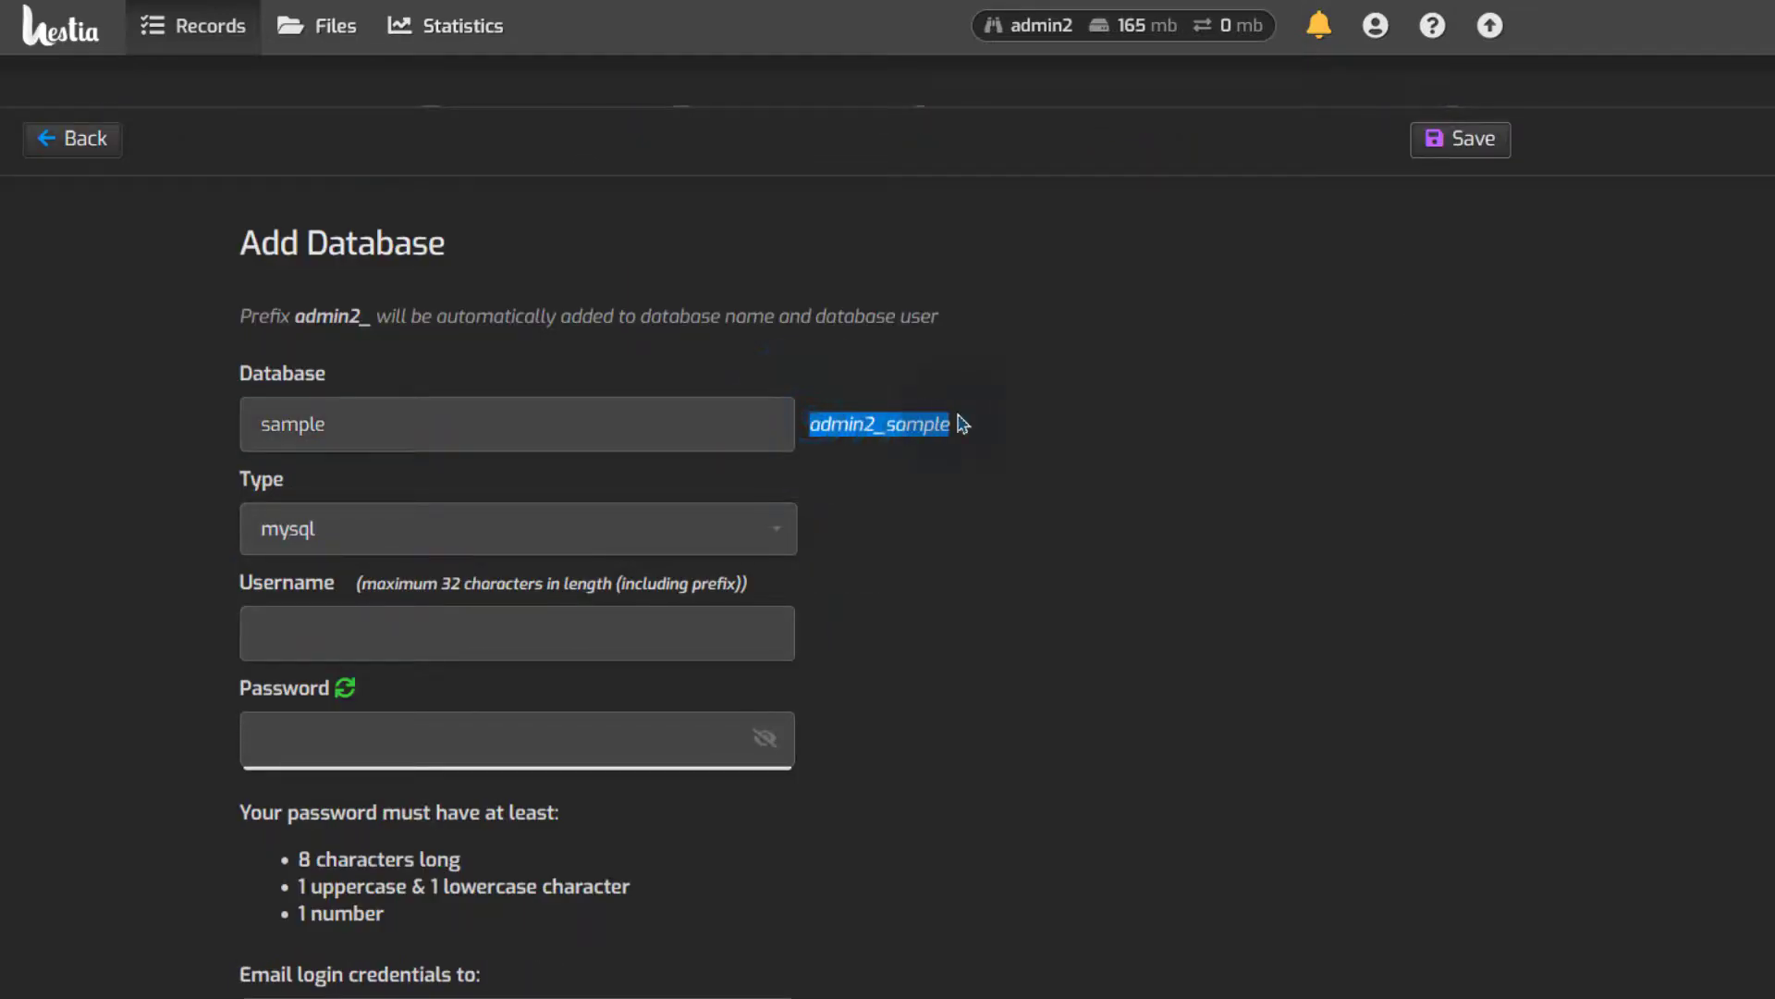
{"action": "right_click", "coordinate": [915, 415]}
{"action": "left_click", "coordinate": [939, 442]}
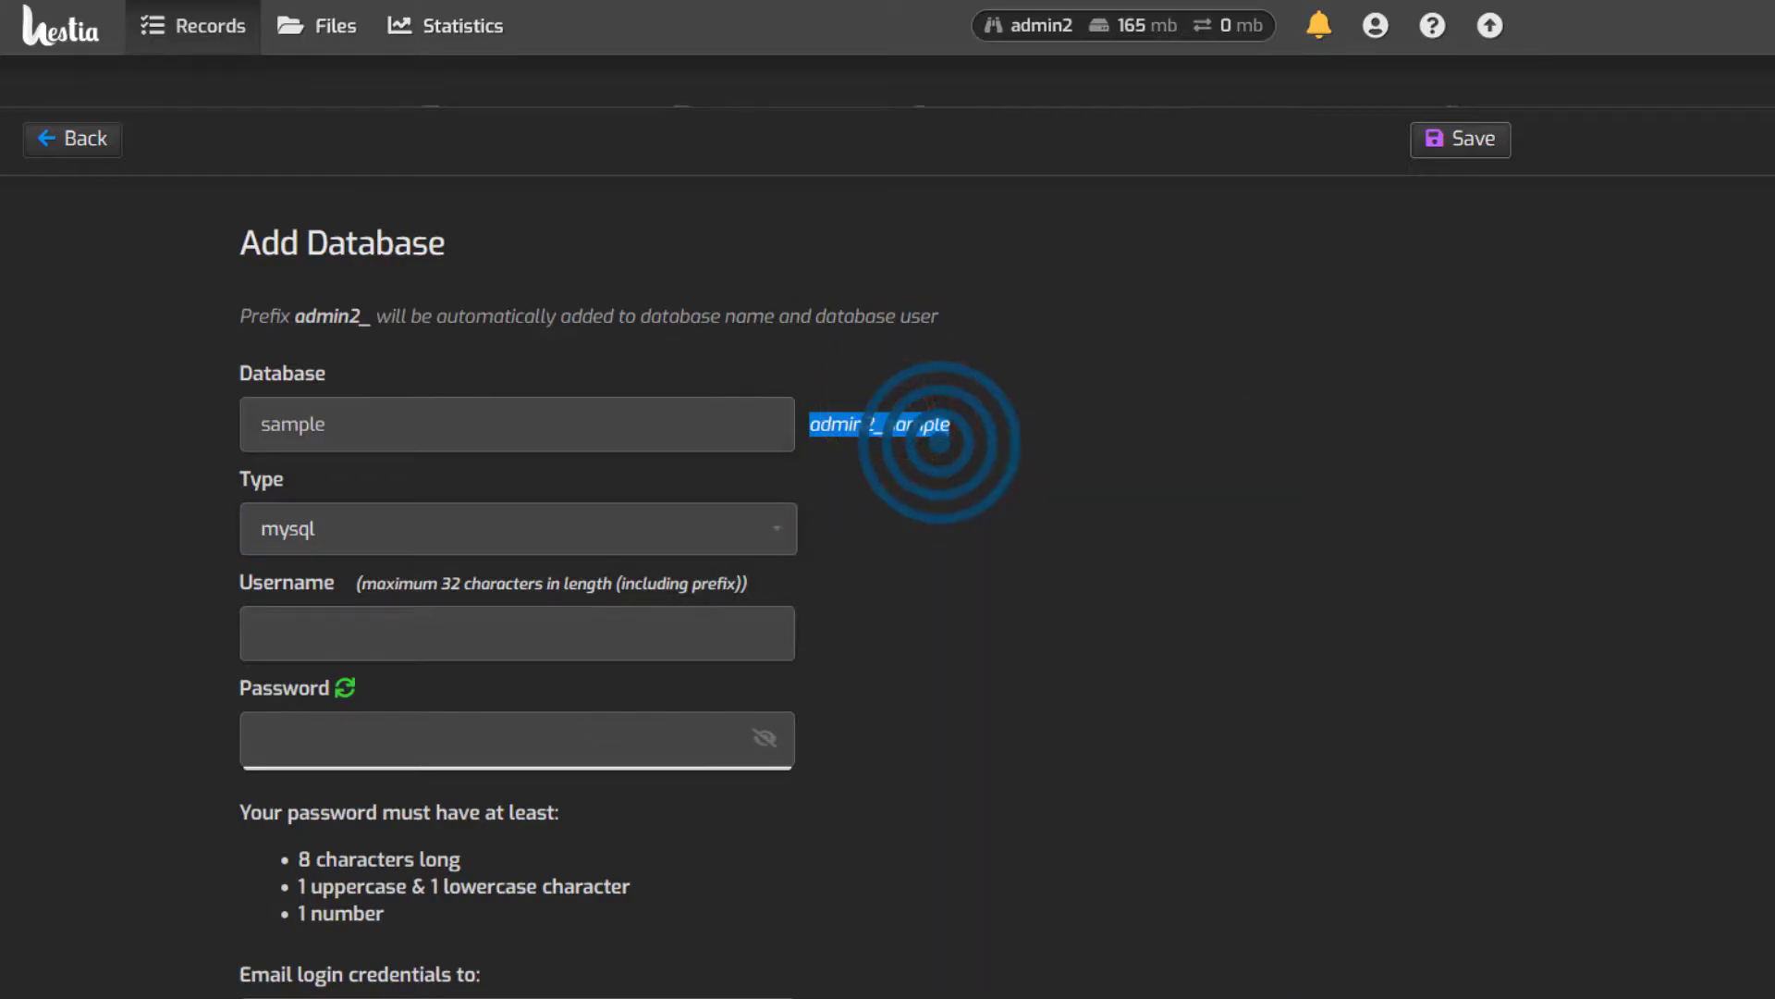
{"action": "key", "text": "alt+Tab"}
{"action": "left_click", "coordinate": [141, 764]}
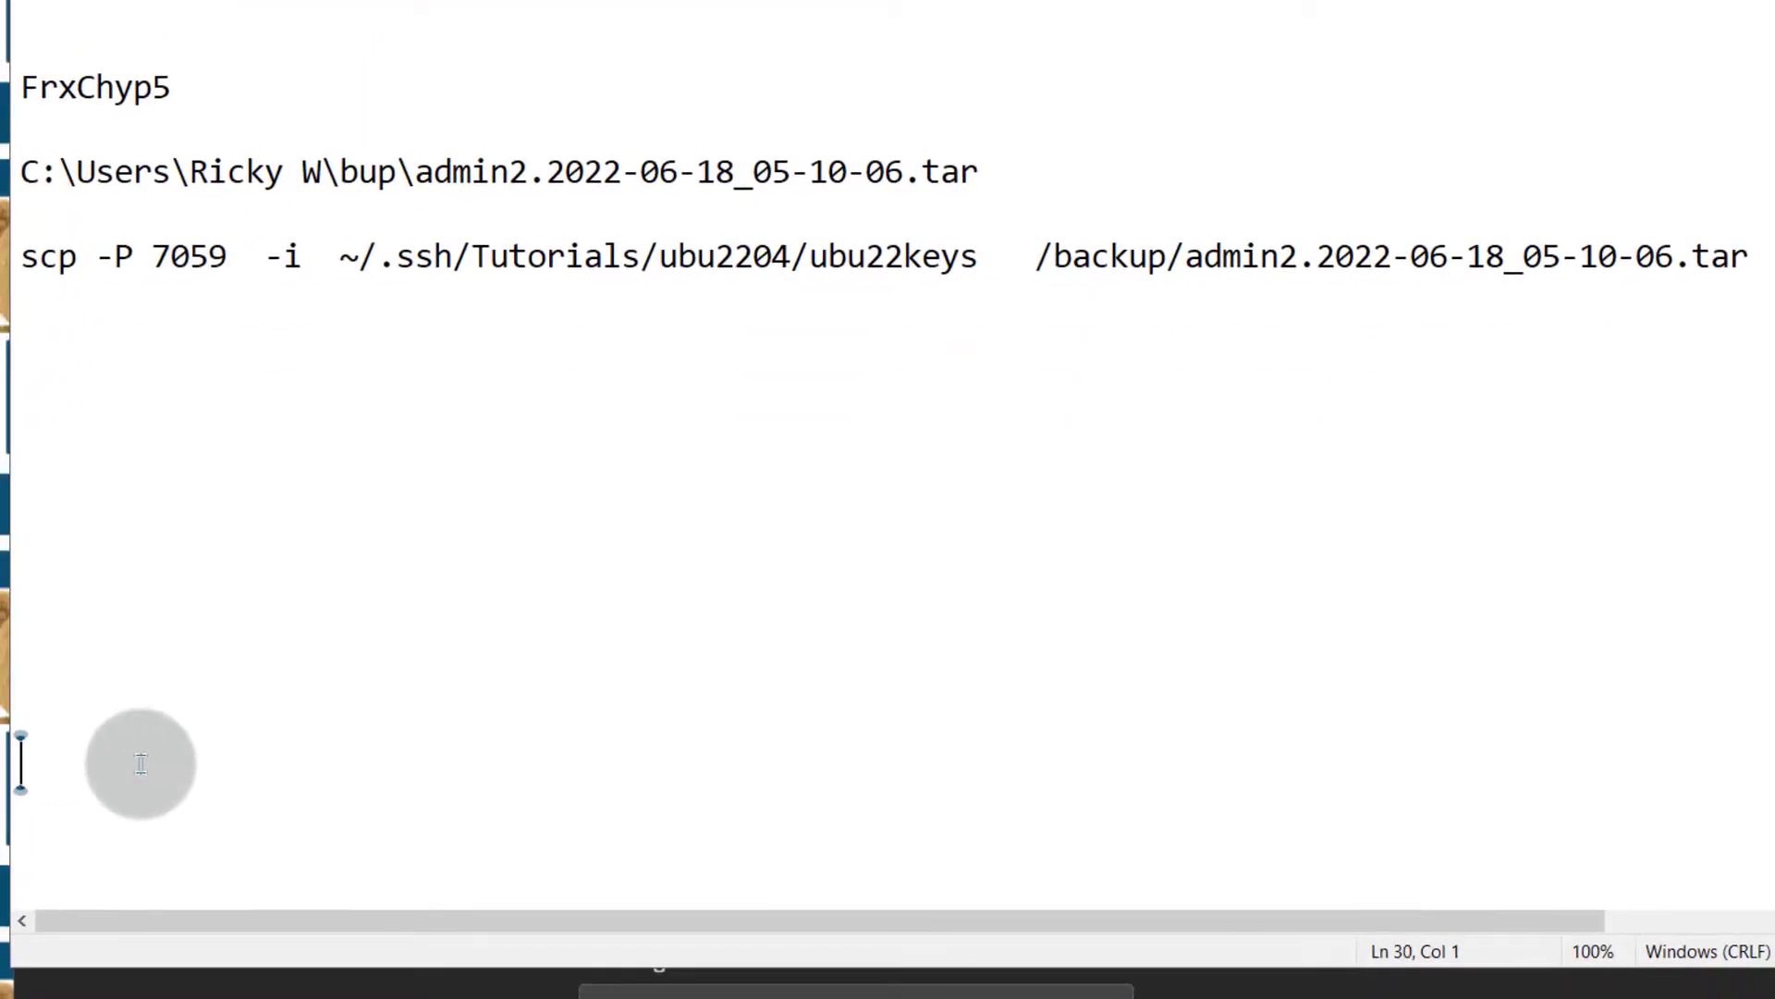
{"action": "key", "text": "ctrl+v"}
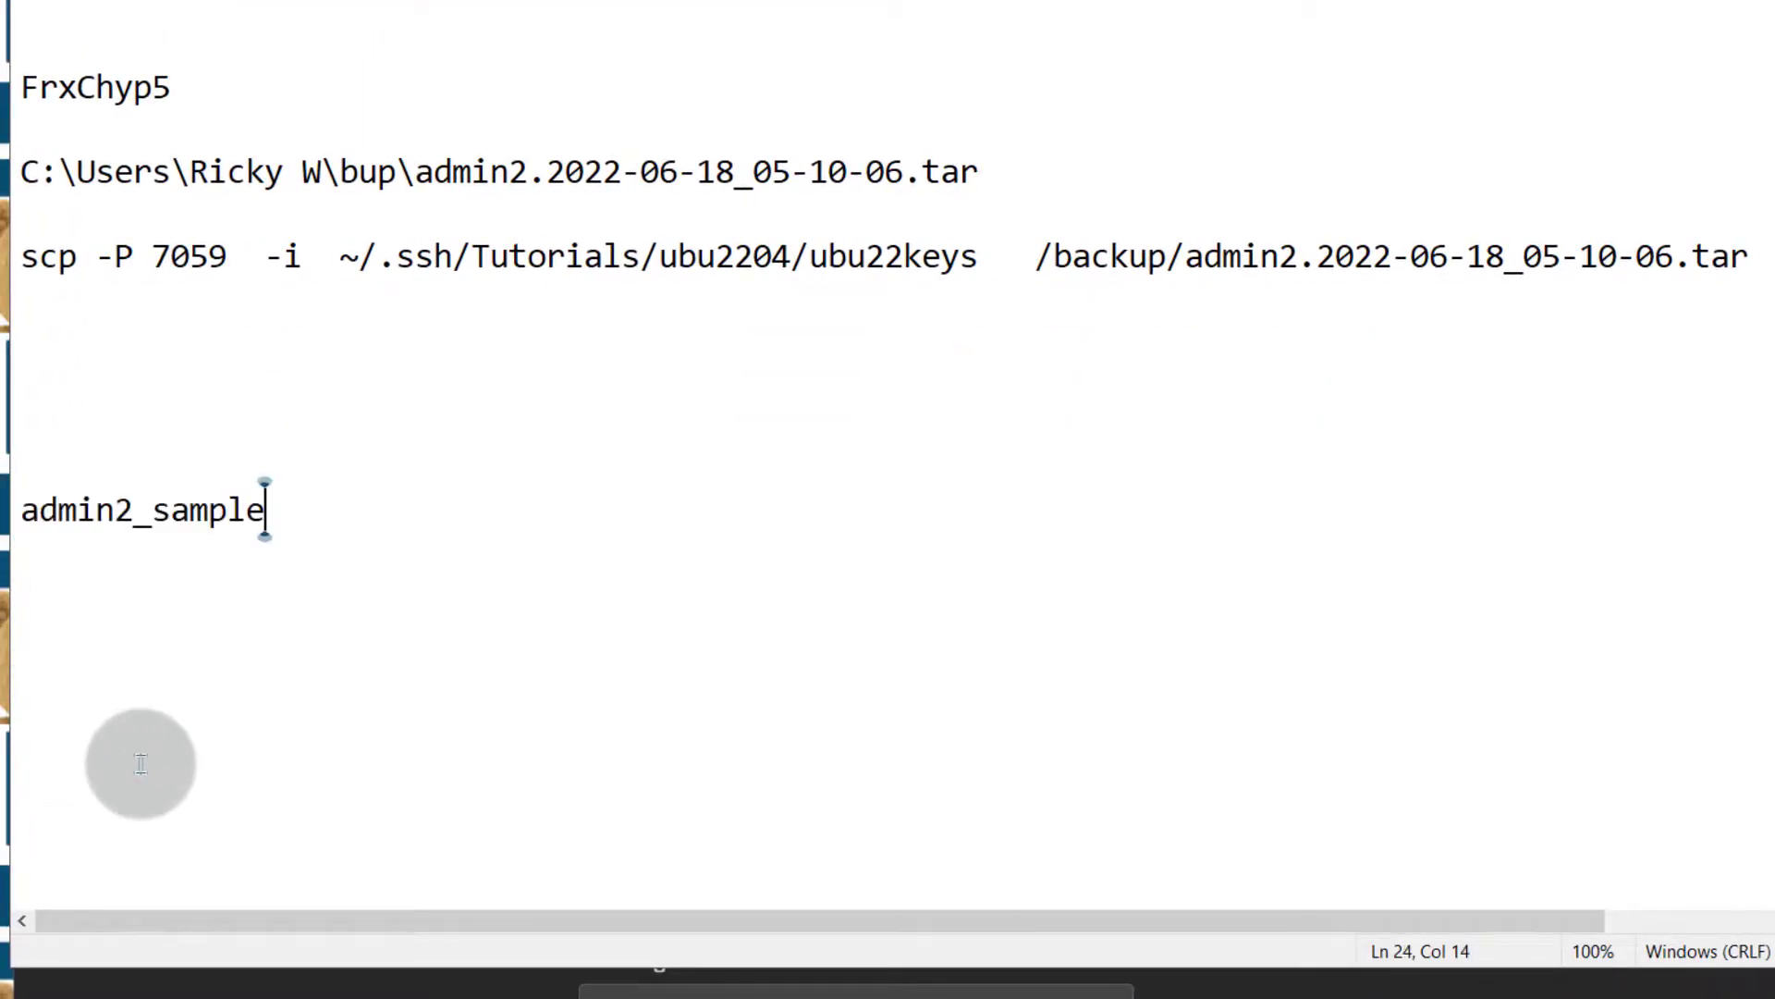
{"action": "key", "text": "alt+Tab"}
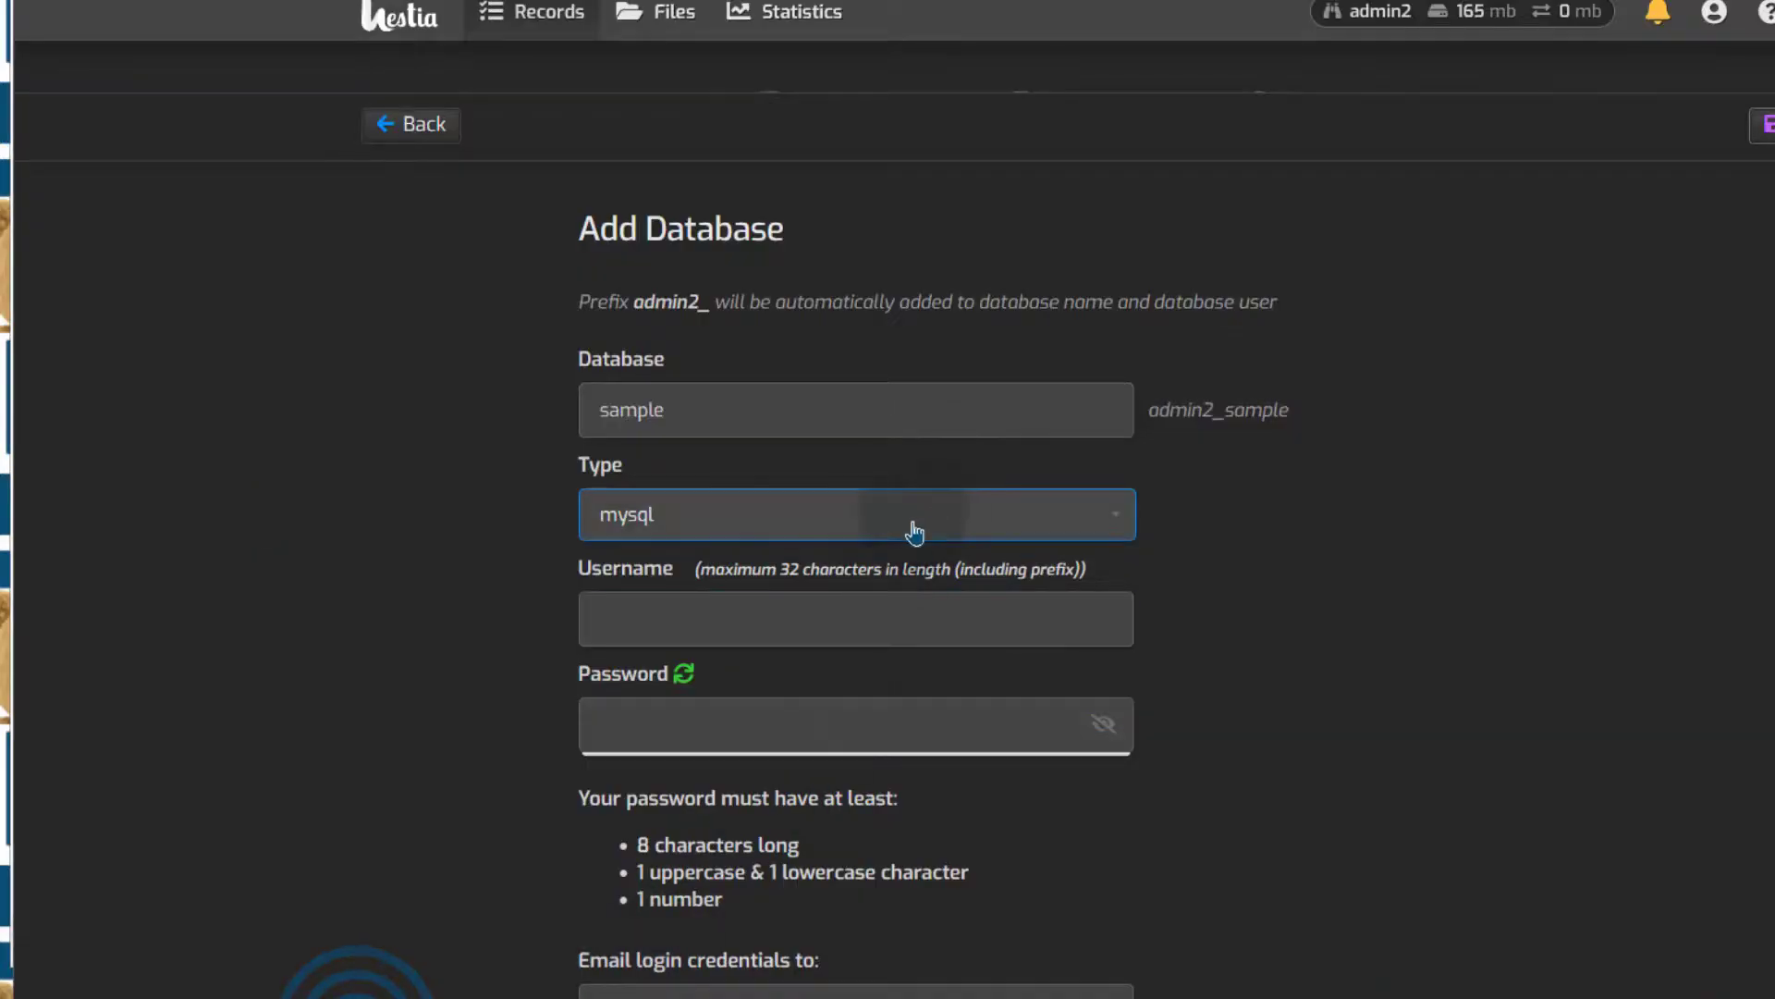
Enter database user sampl3 and paste its prefixed name admin2_sampl3 below admin2_sample in the notes
{"action": "left_click", "coordinate": [725, 527]}
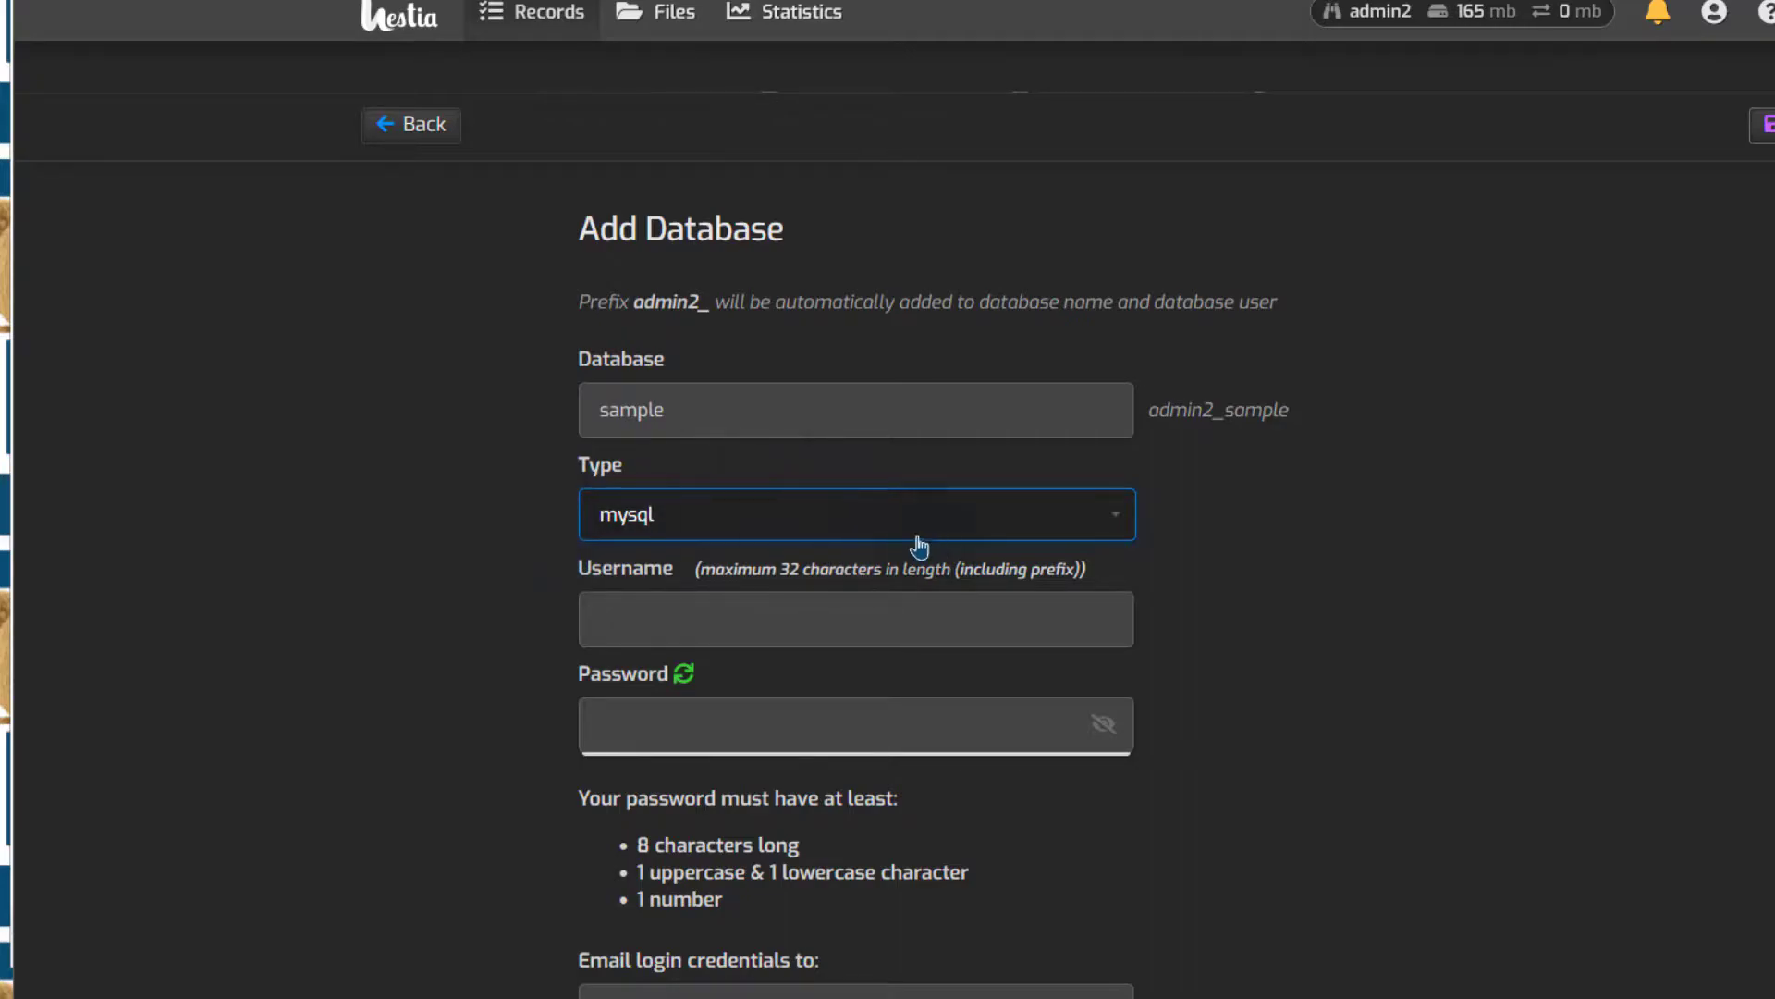
{"action": "left_click", "coordinate": [629, 620]}
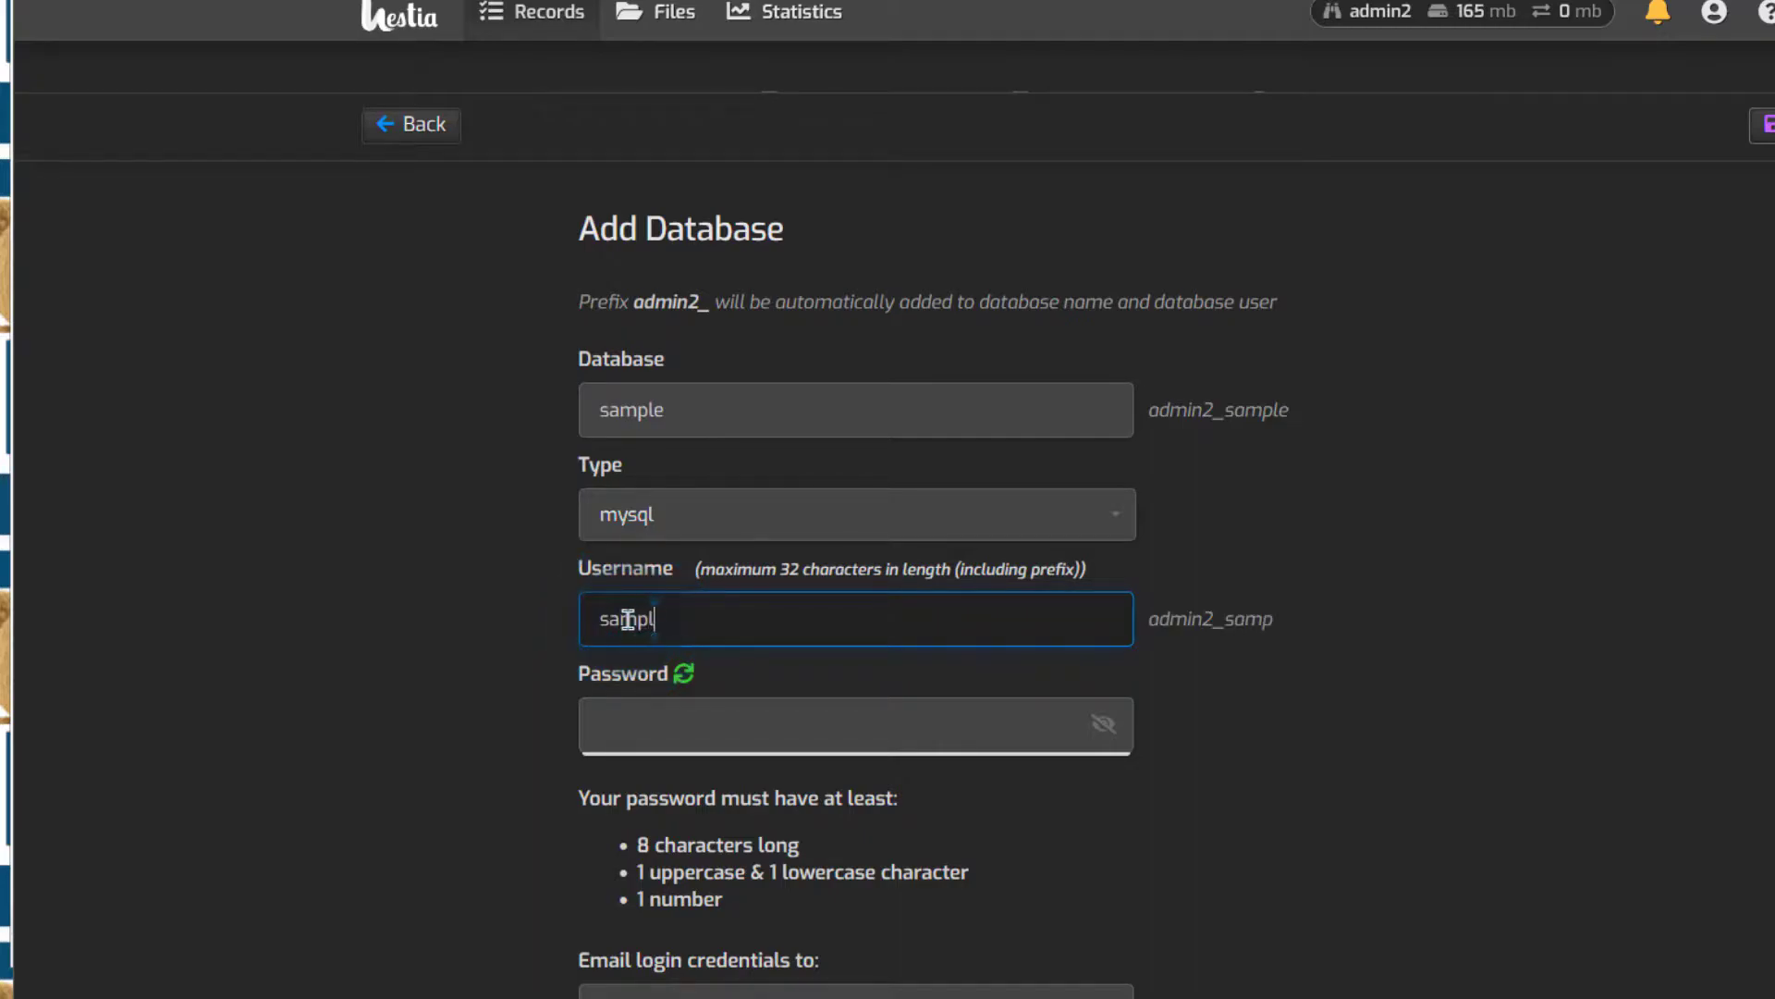
{"action": "left_click_drag", "start_coordinate": [1294, 618], "coordinate": [1154, 619]}
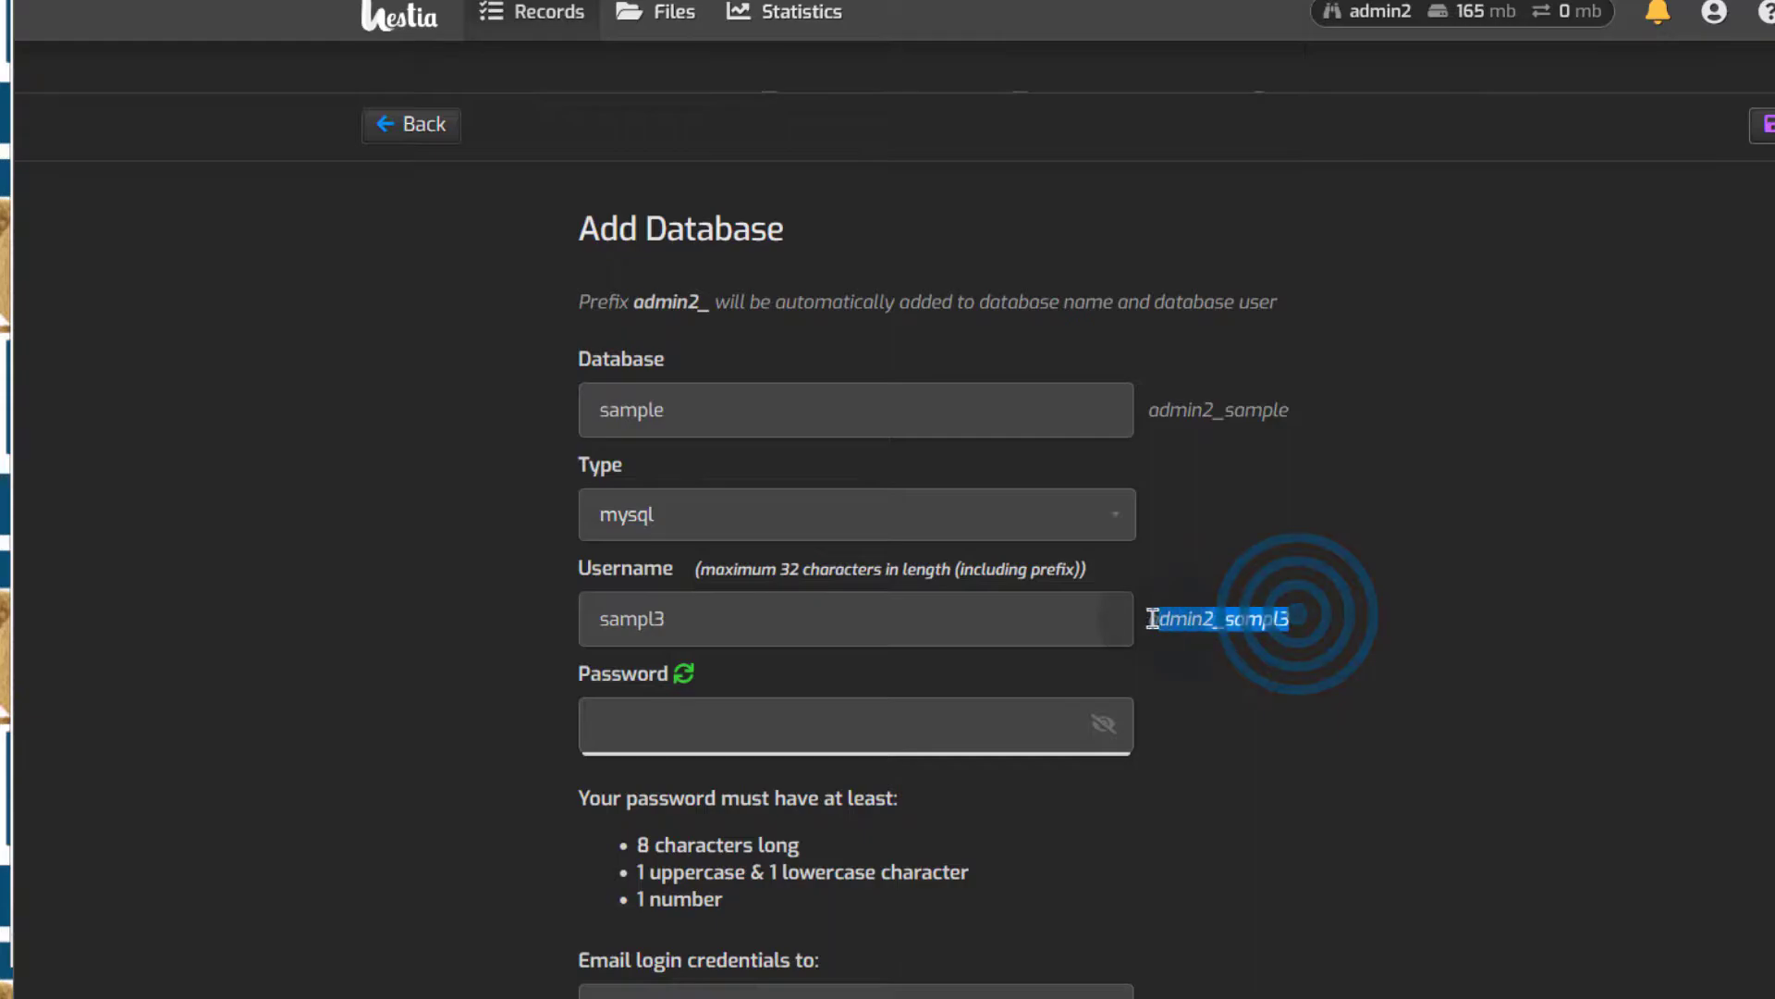
{"action": "right_click", "coordinate": [1170, 619]}
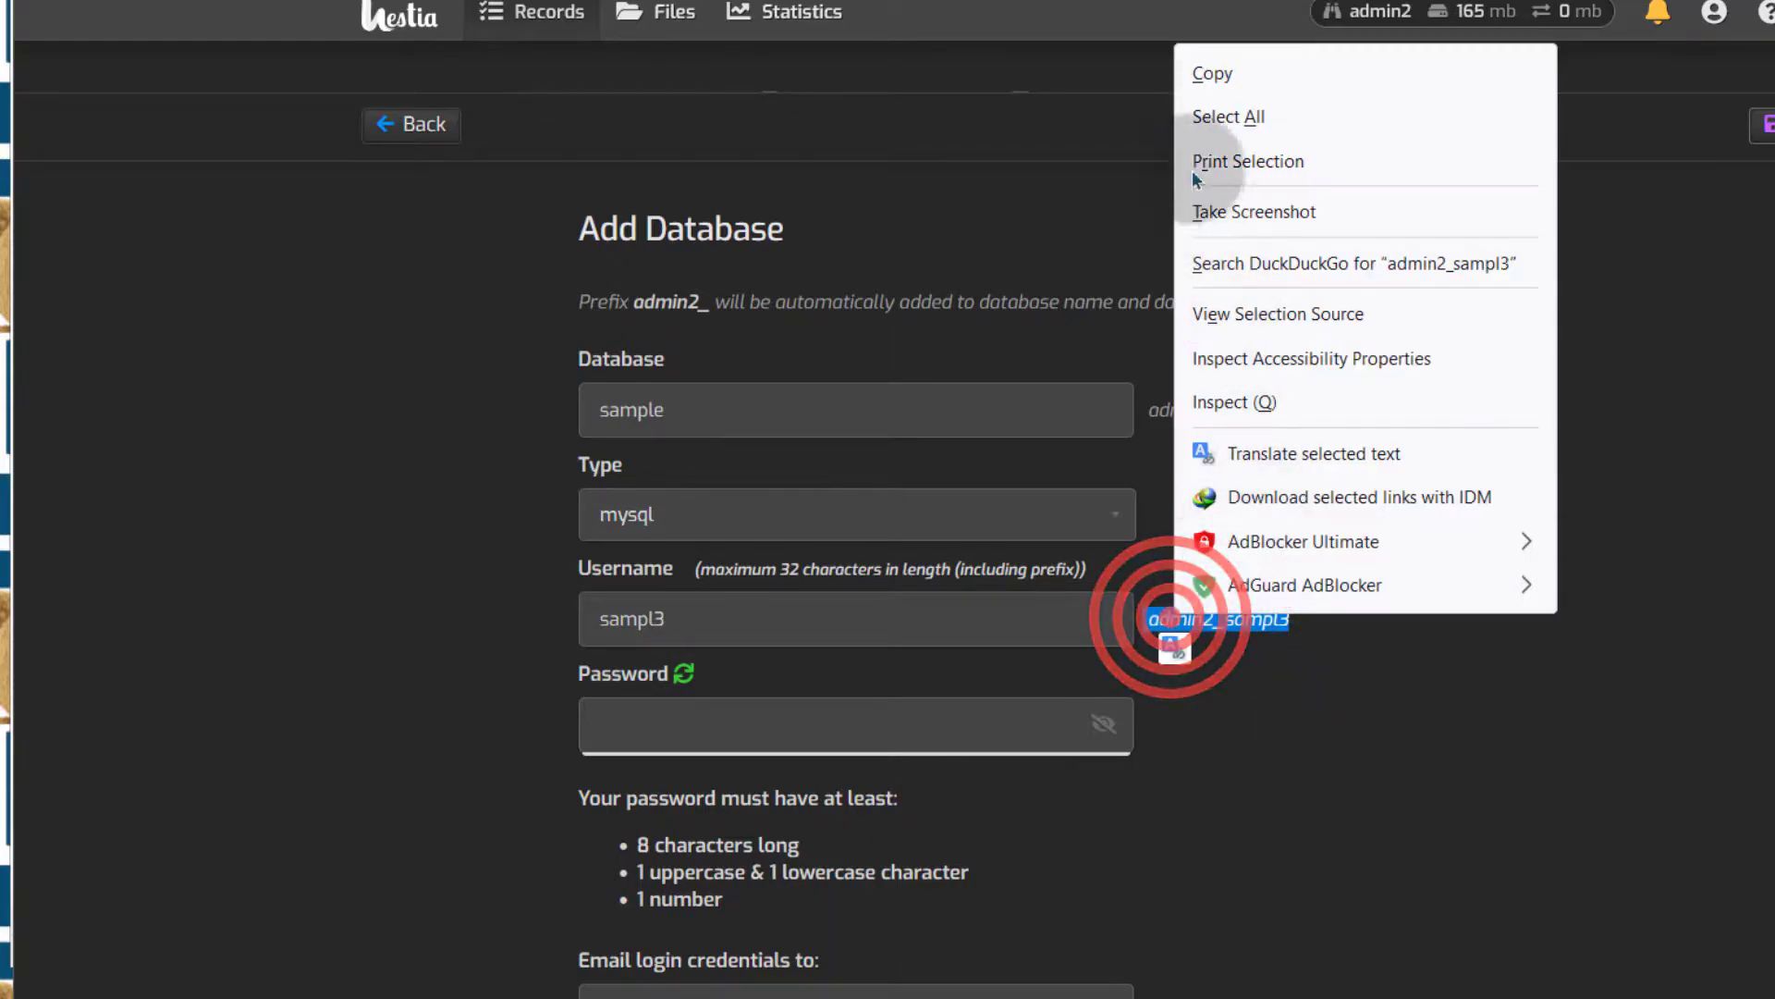
{"action": "left_click", "coordinate": [1213, 72]}
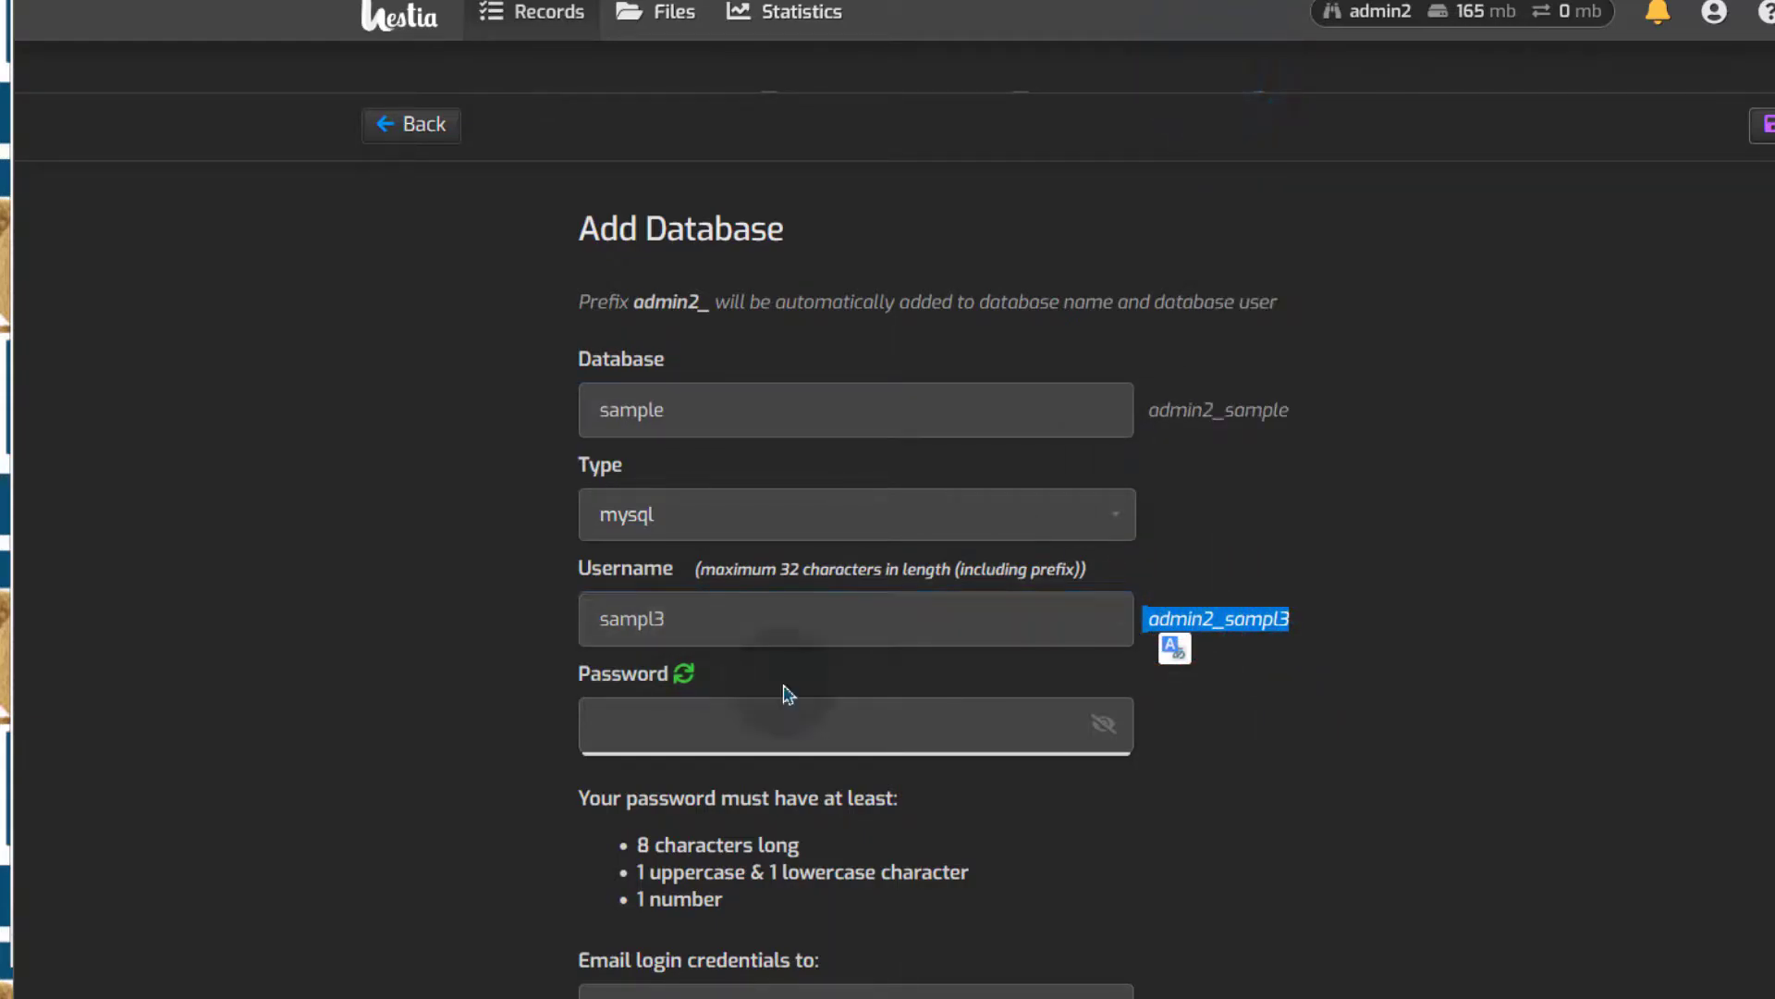
{"action": "key", "text": "alt+Tab"}
{"action": "left_click", "coordinate": [331, 508]}
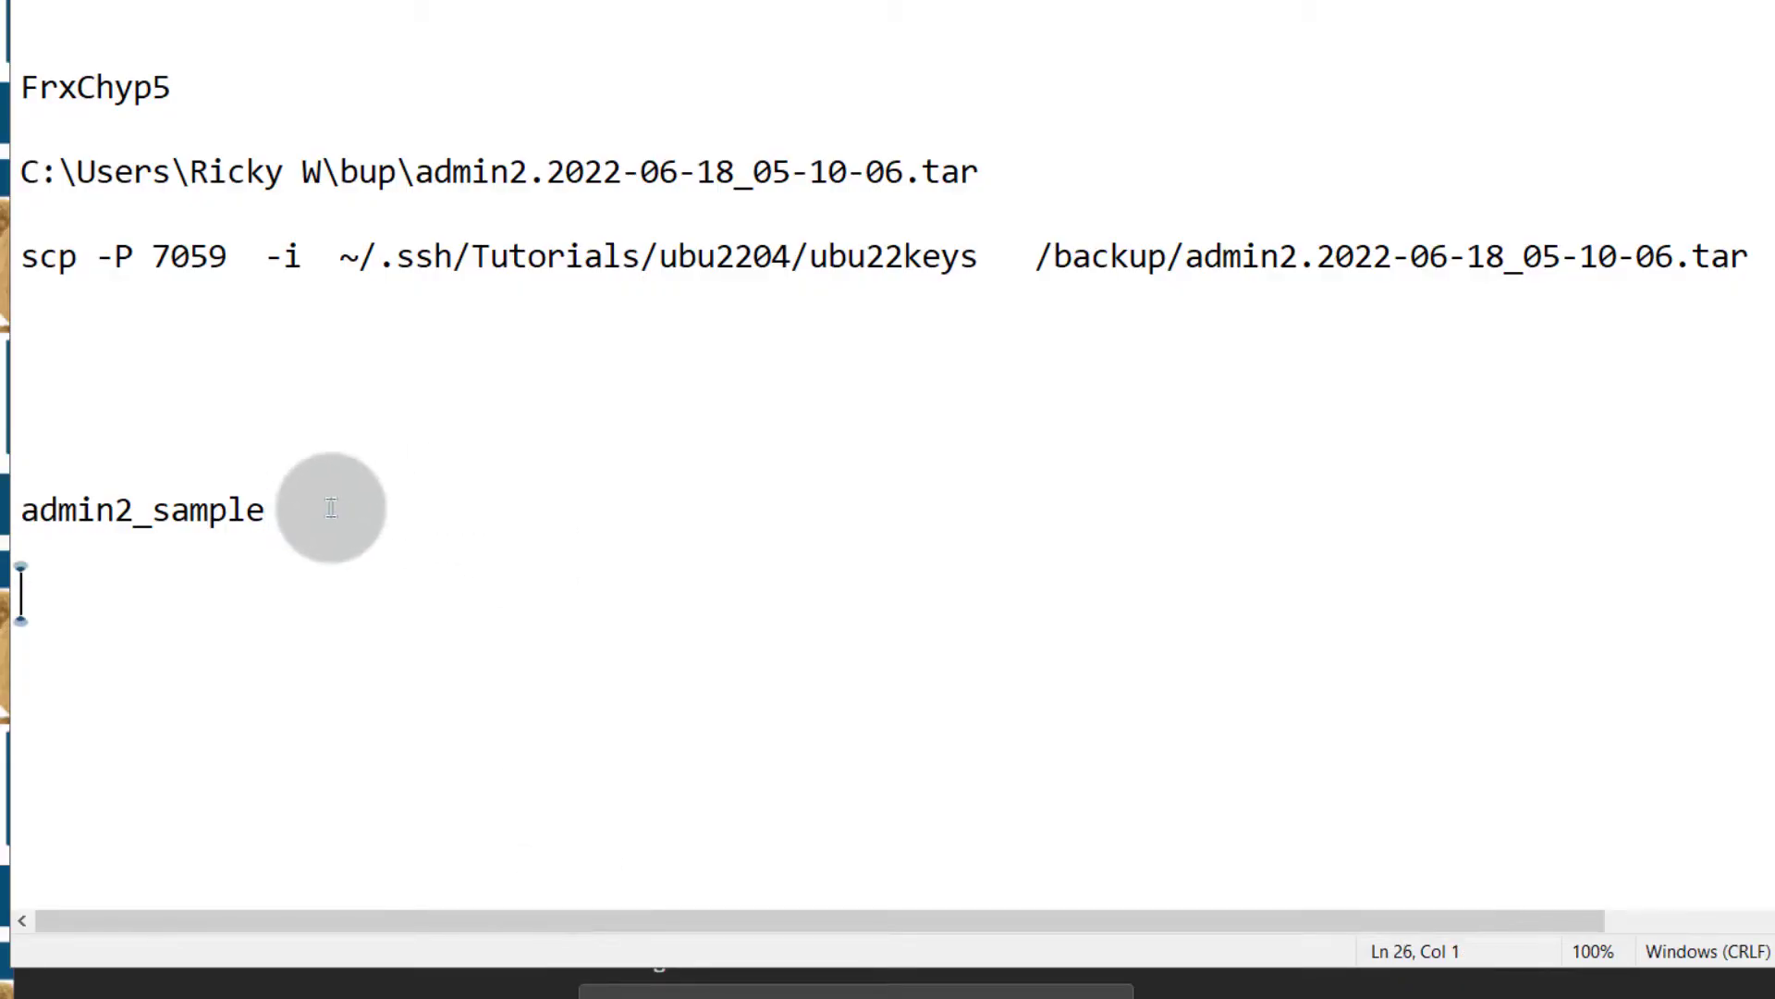
{"action": "key", "text": "ctrl+v"}
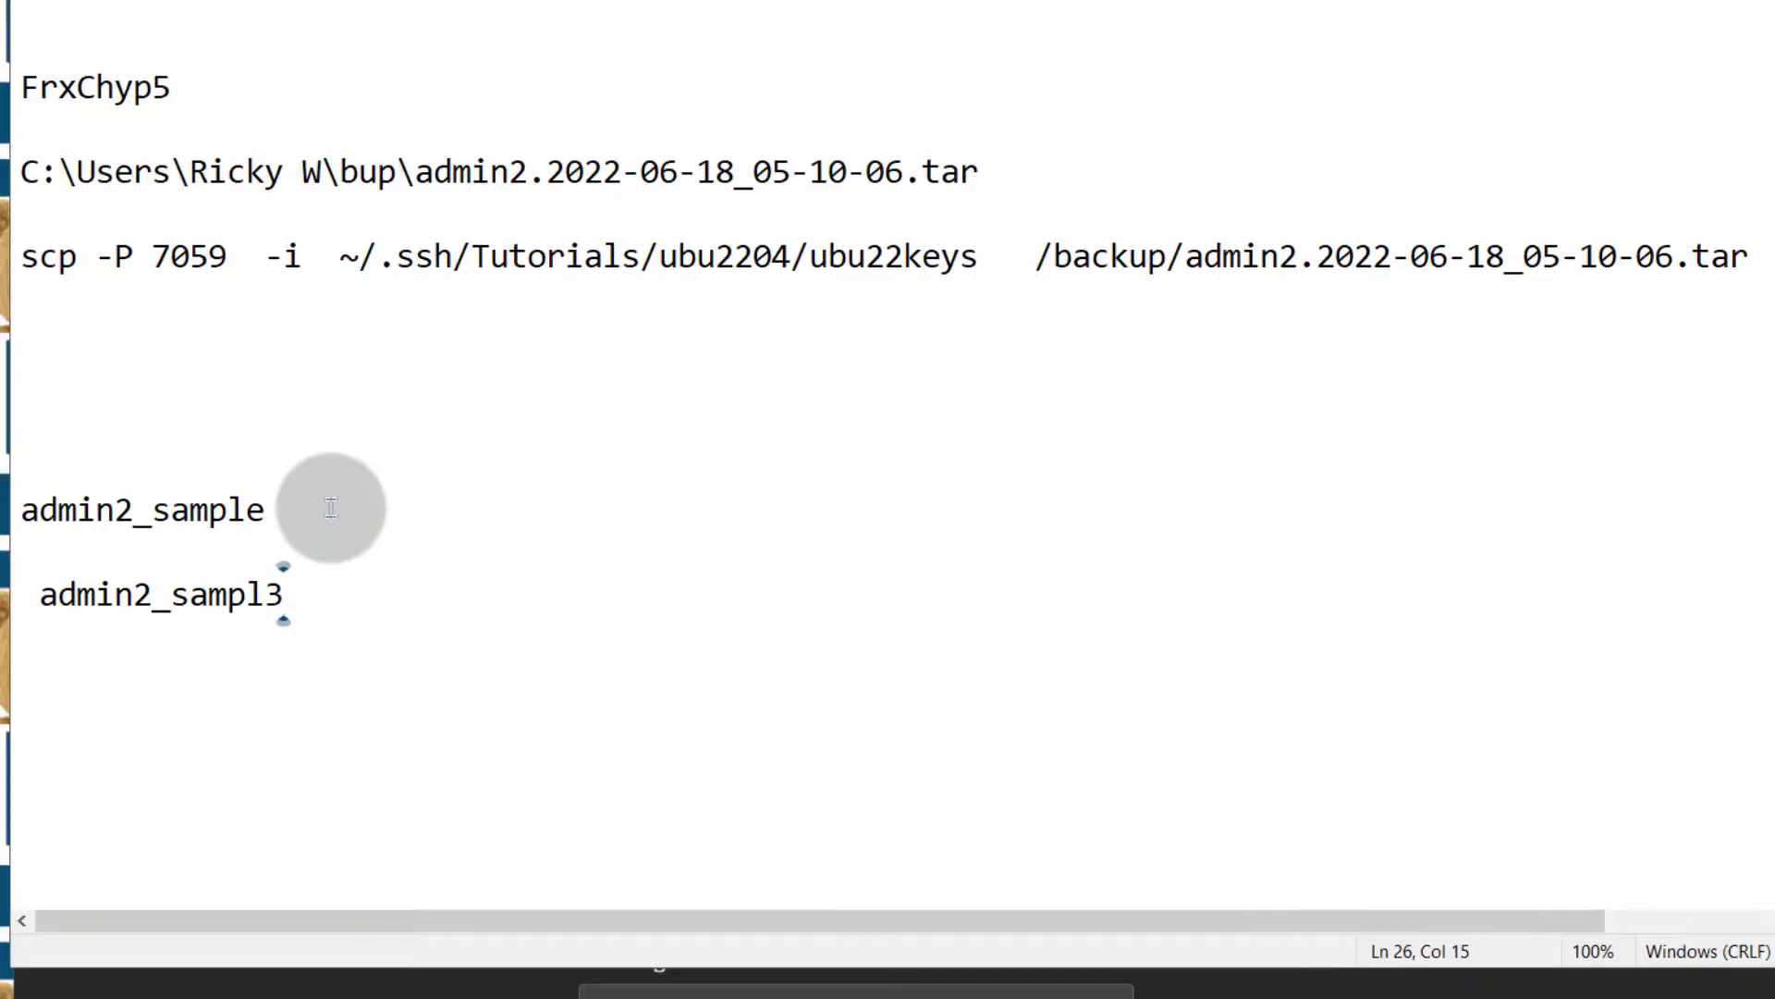
{"action": "key", "text": "alt+Tab"}
{"action": "left_click", "coordinate": [743, 720]}
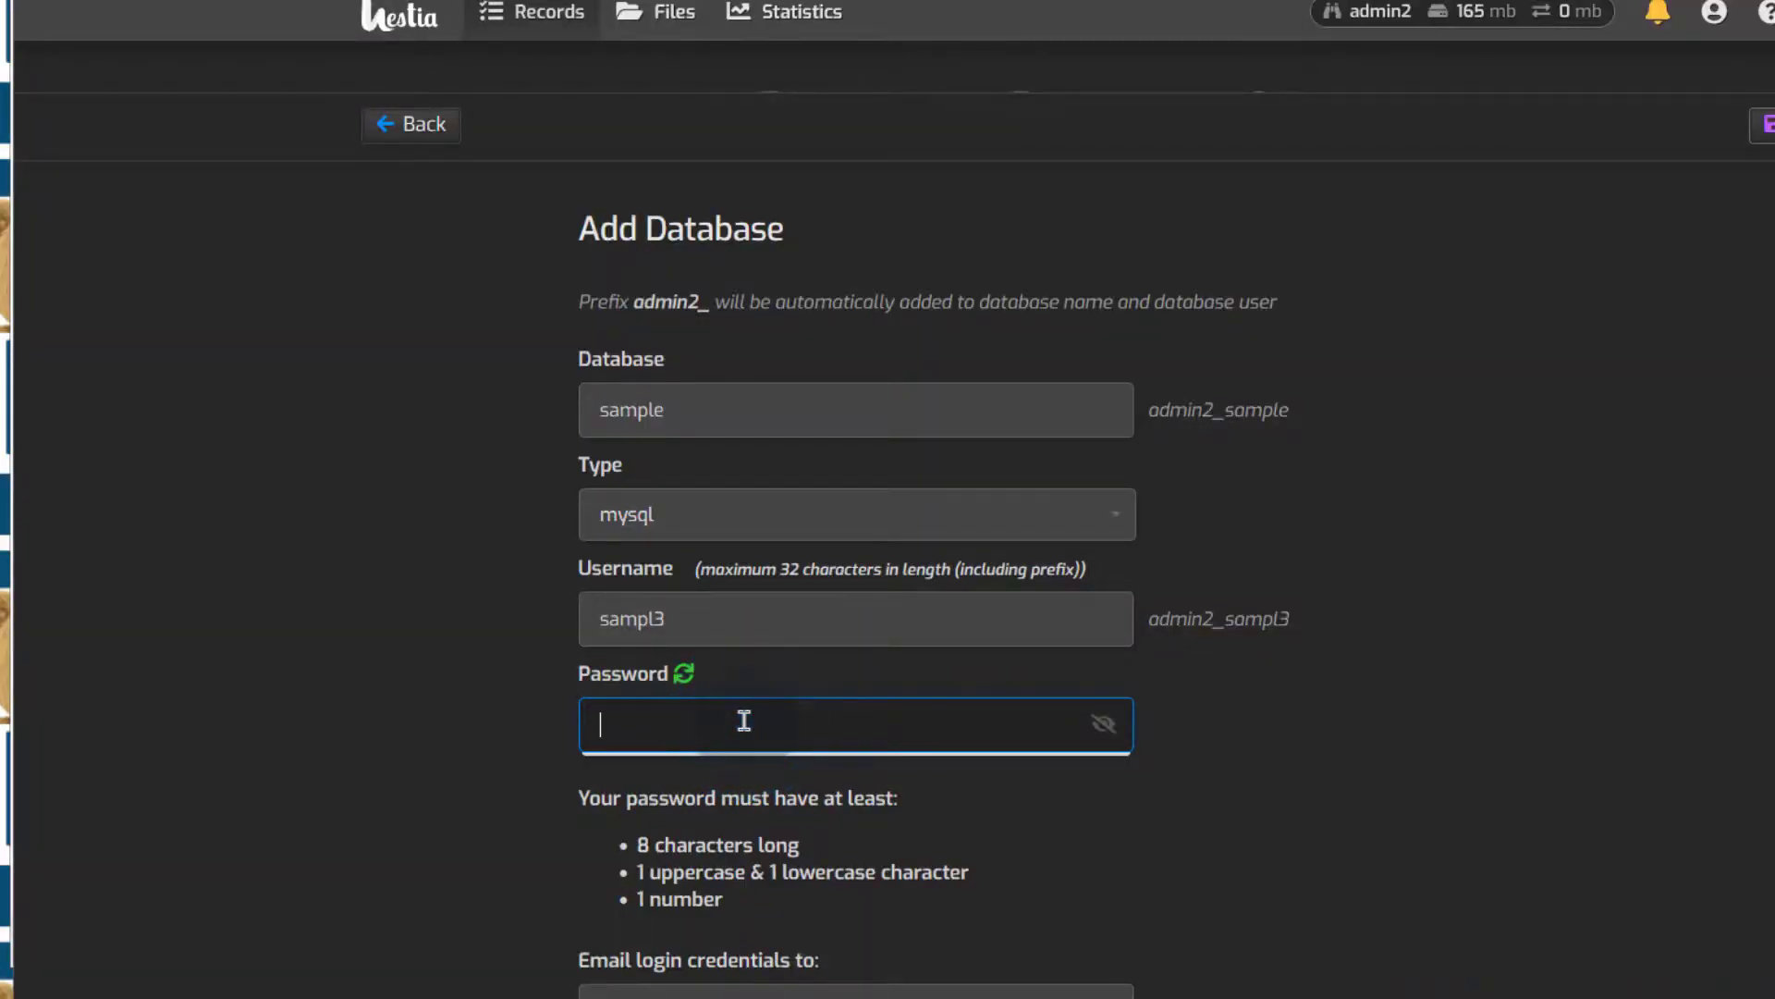
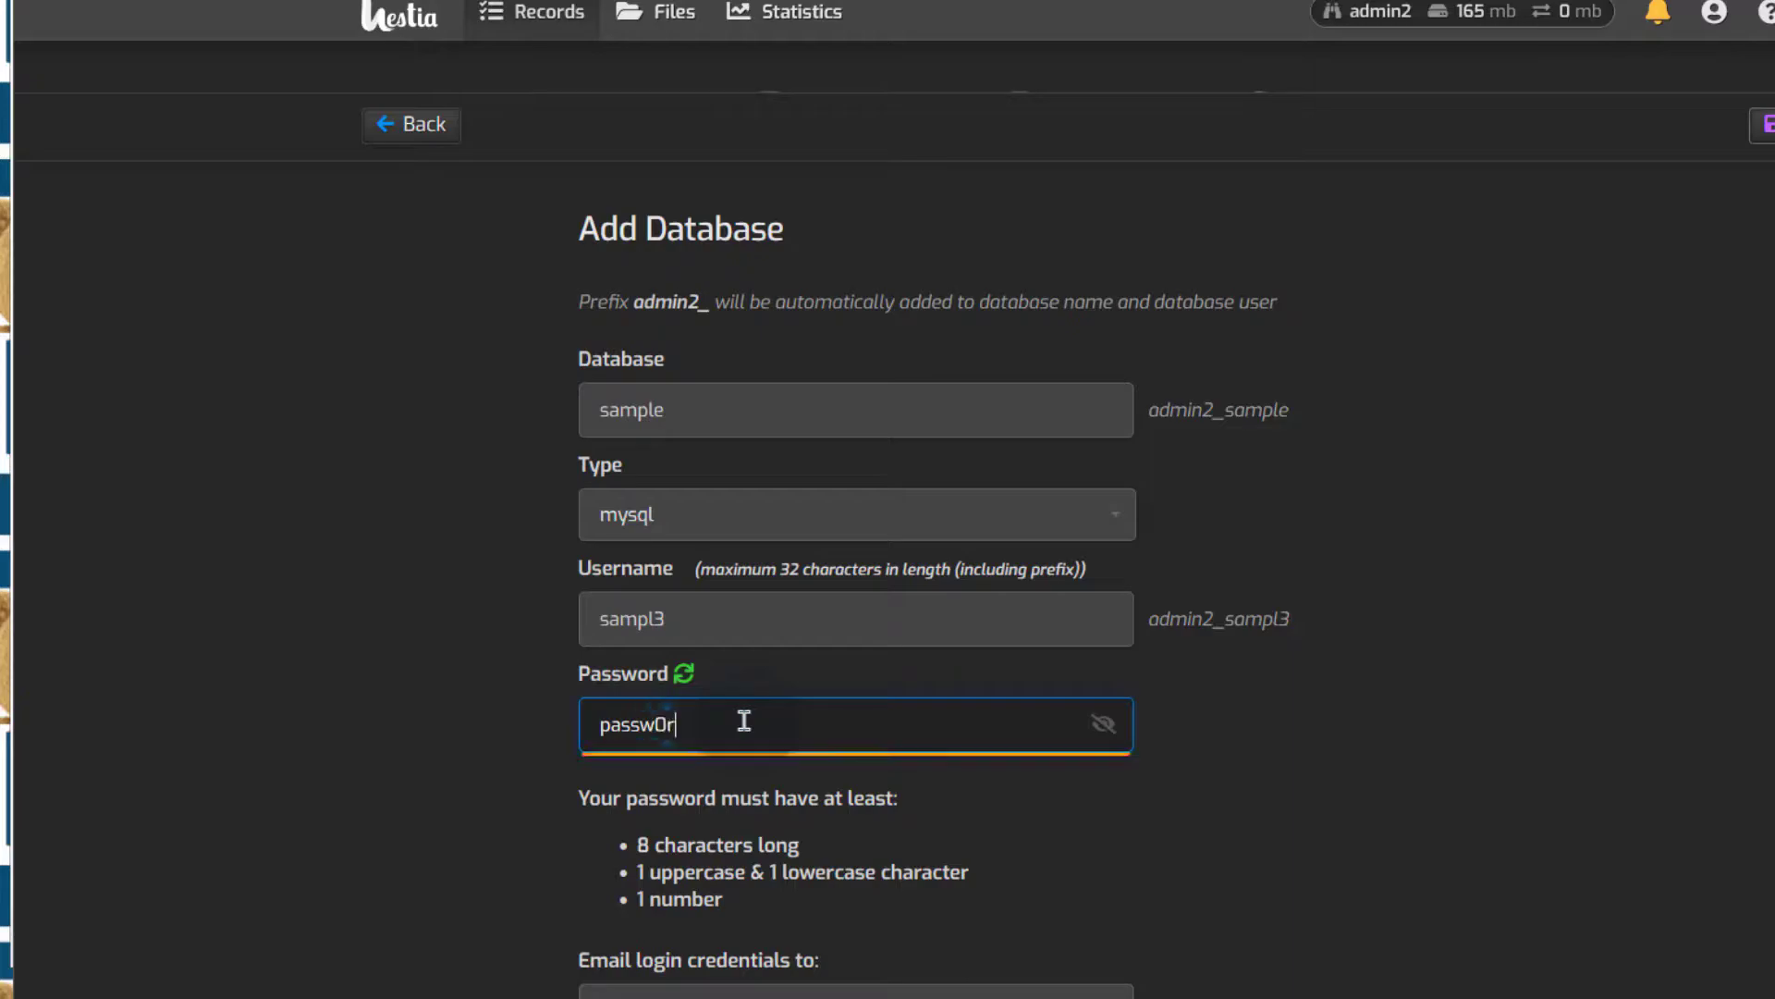
Enter a strong password for the new database user and paste a copy into the notes
{"action": "left_click_drag", "start_coordinate": [775, 721], "coordinate": [597, 712]}
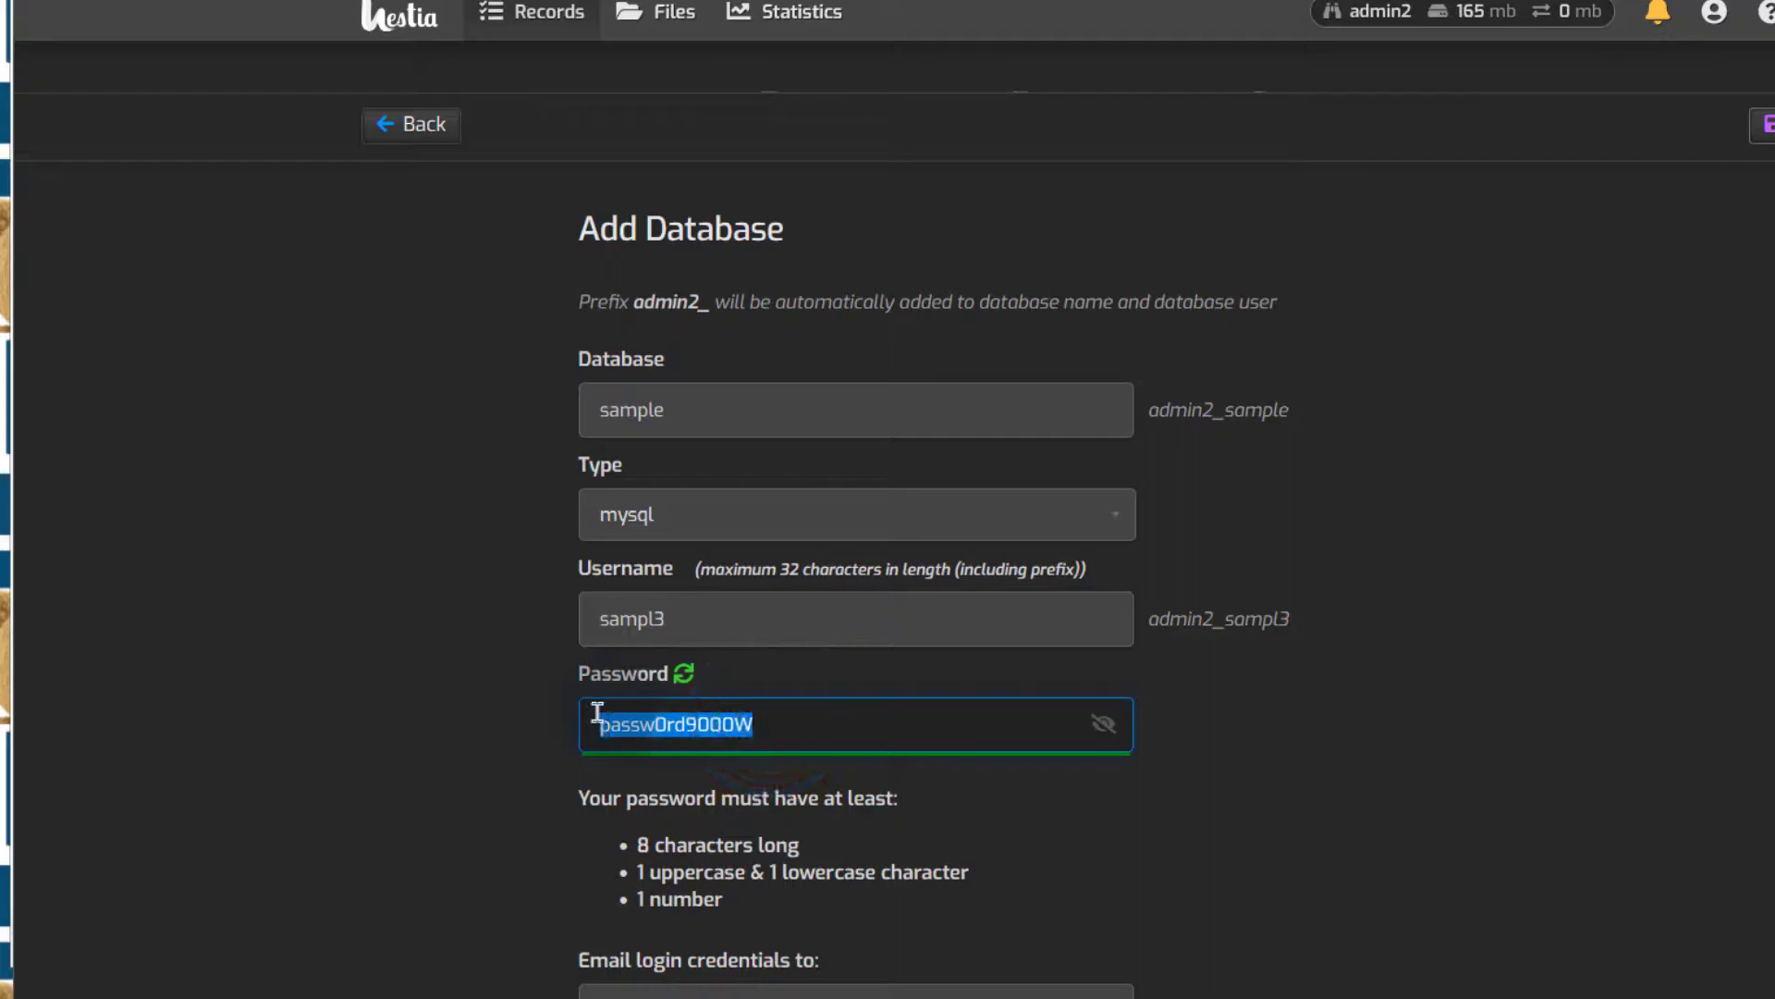
{"action": "right_click", "coordinate": [592, 717]}
{"action": "left_click", "coordinate": [787, 139]}
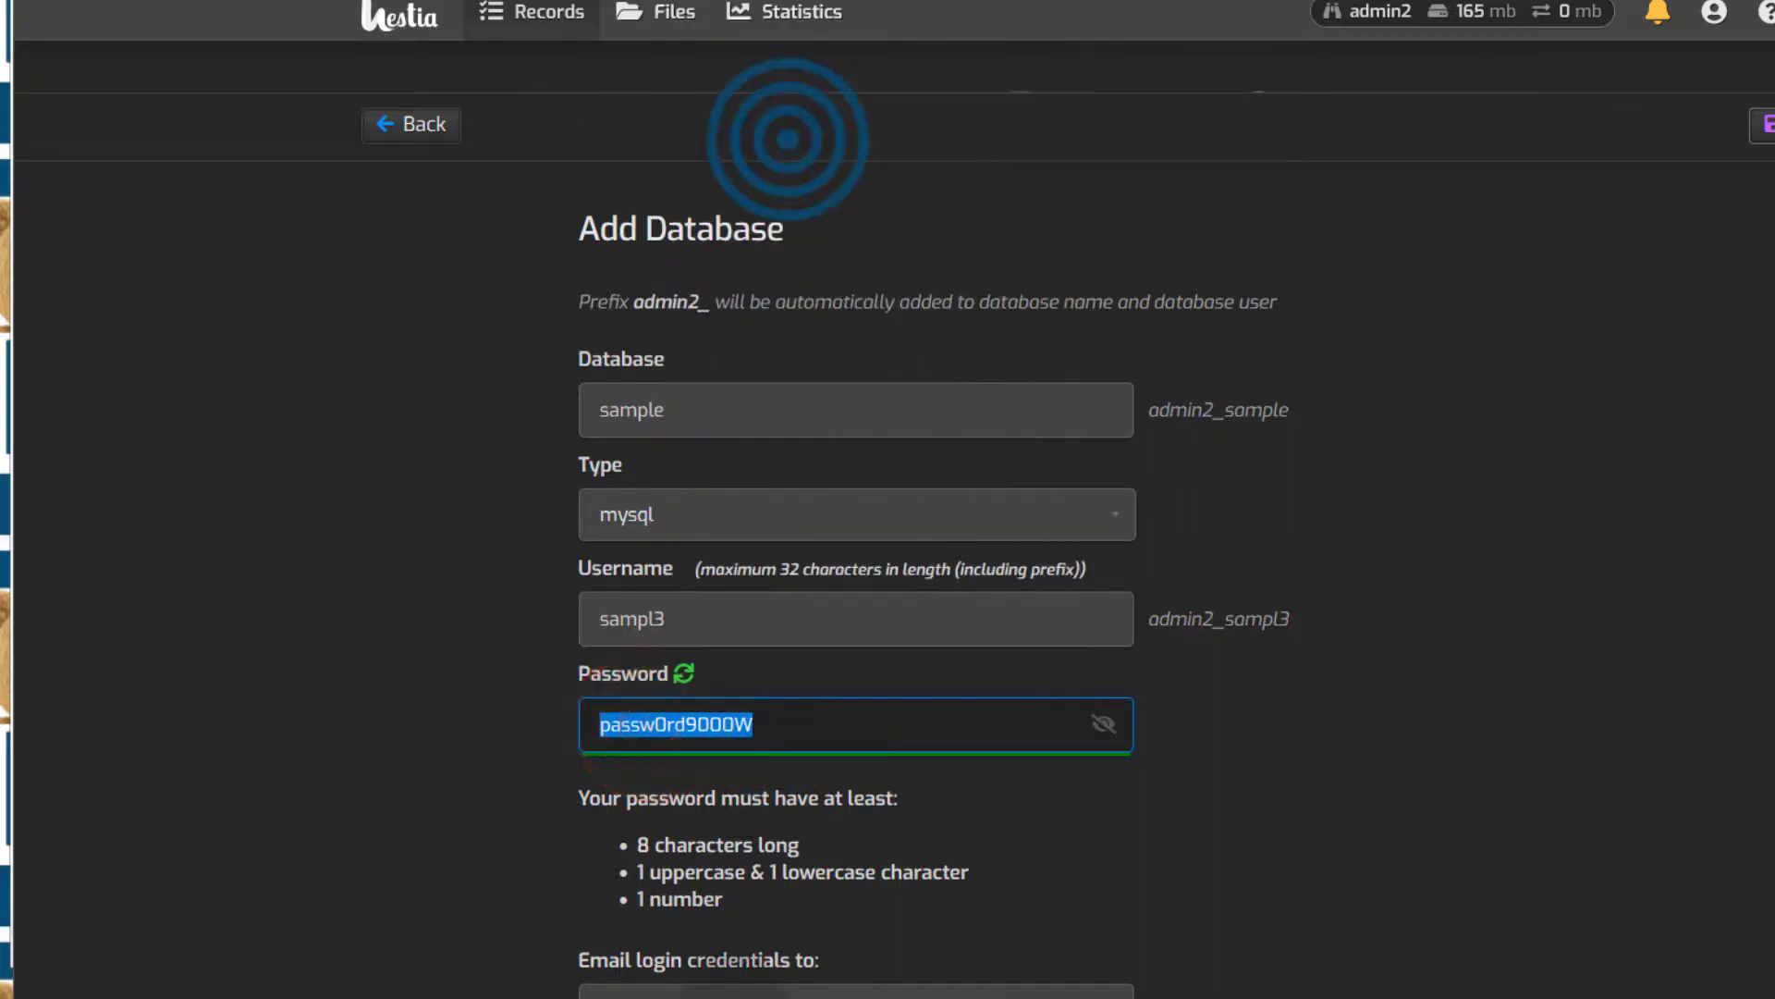
{"action": "left_click", "coordinate": [647, 995]}
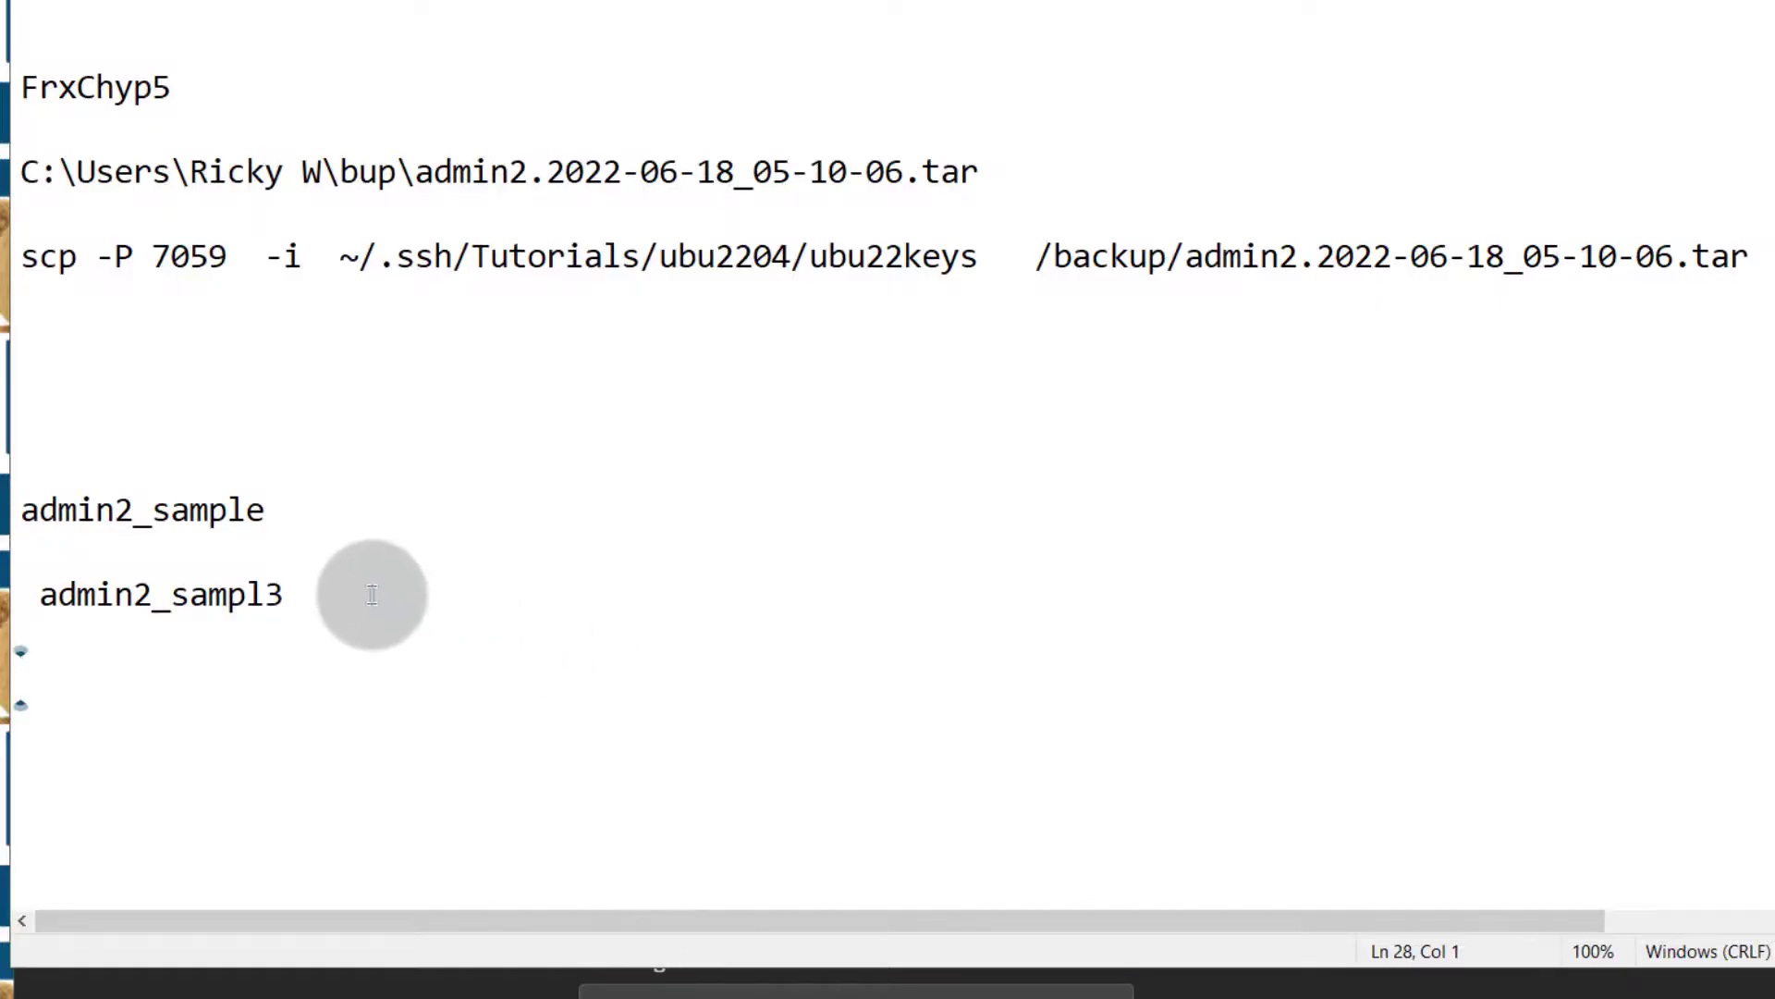
{"action": "key", "text": "ctrl+v"}
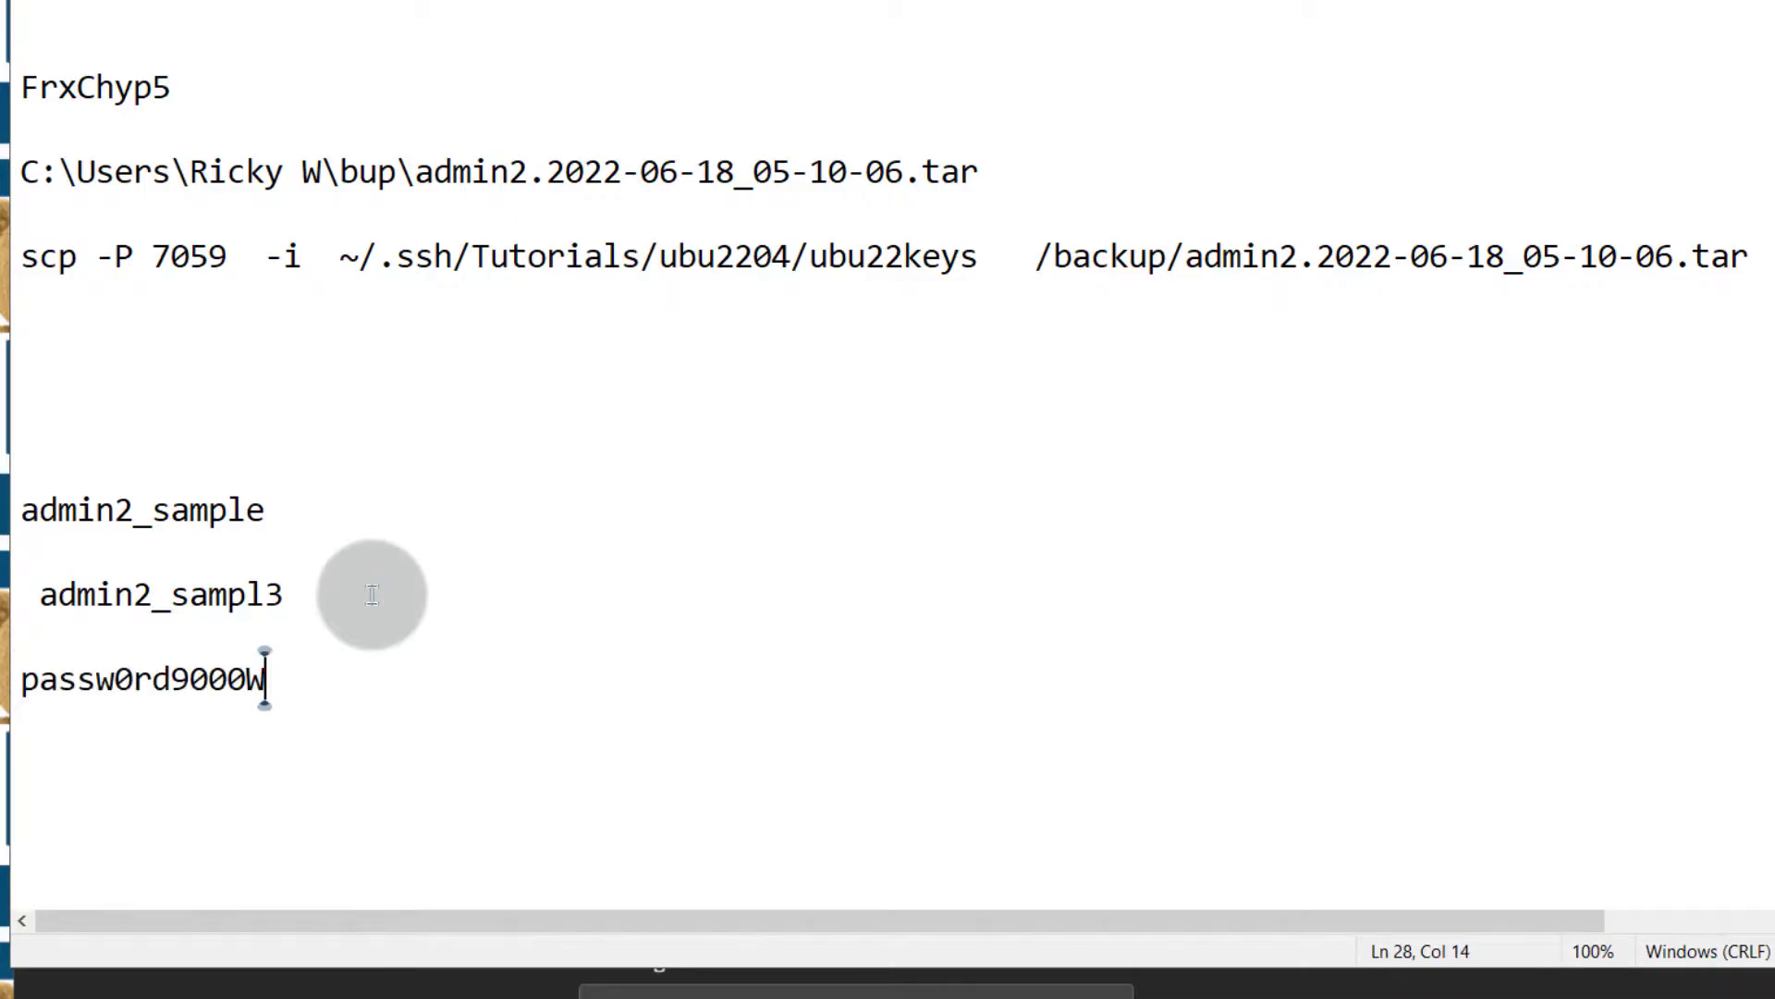
{"action": "left_click", "coordinate": [335, 986]}
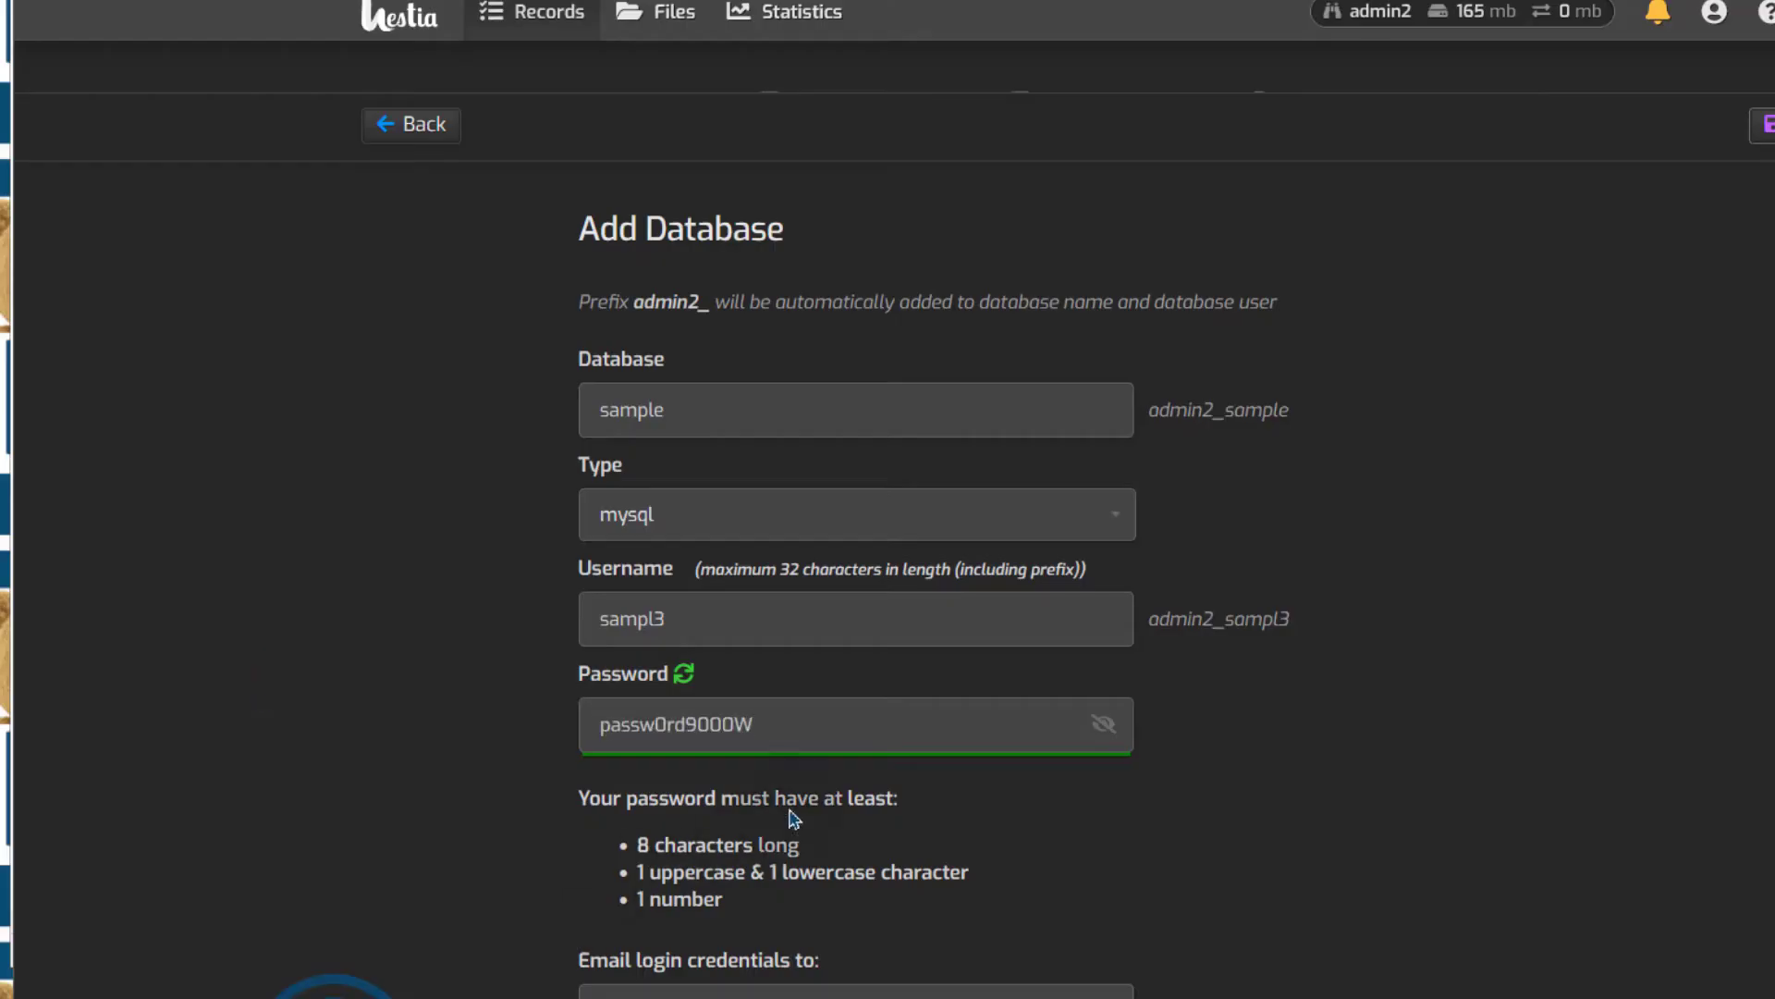
{"action": "left_click", "coordinate": [687, 724]}
{"action": "left_click", "coordinate": [986, 468]}
{"action": "scroll", "coordinate": [816, 907], "scroll_direction": "down", "scroll_amount": 2}
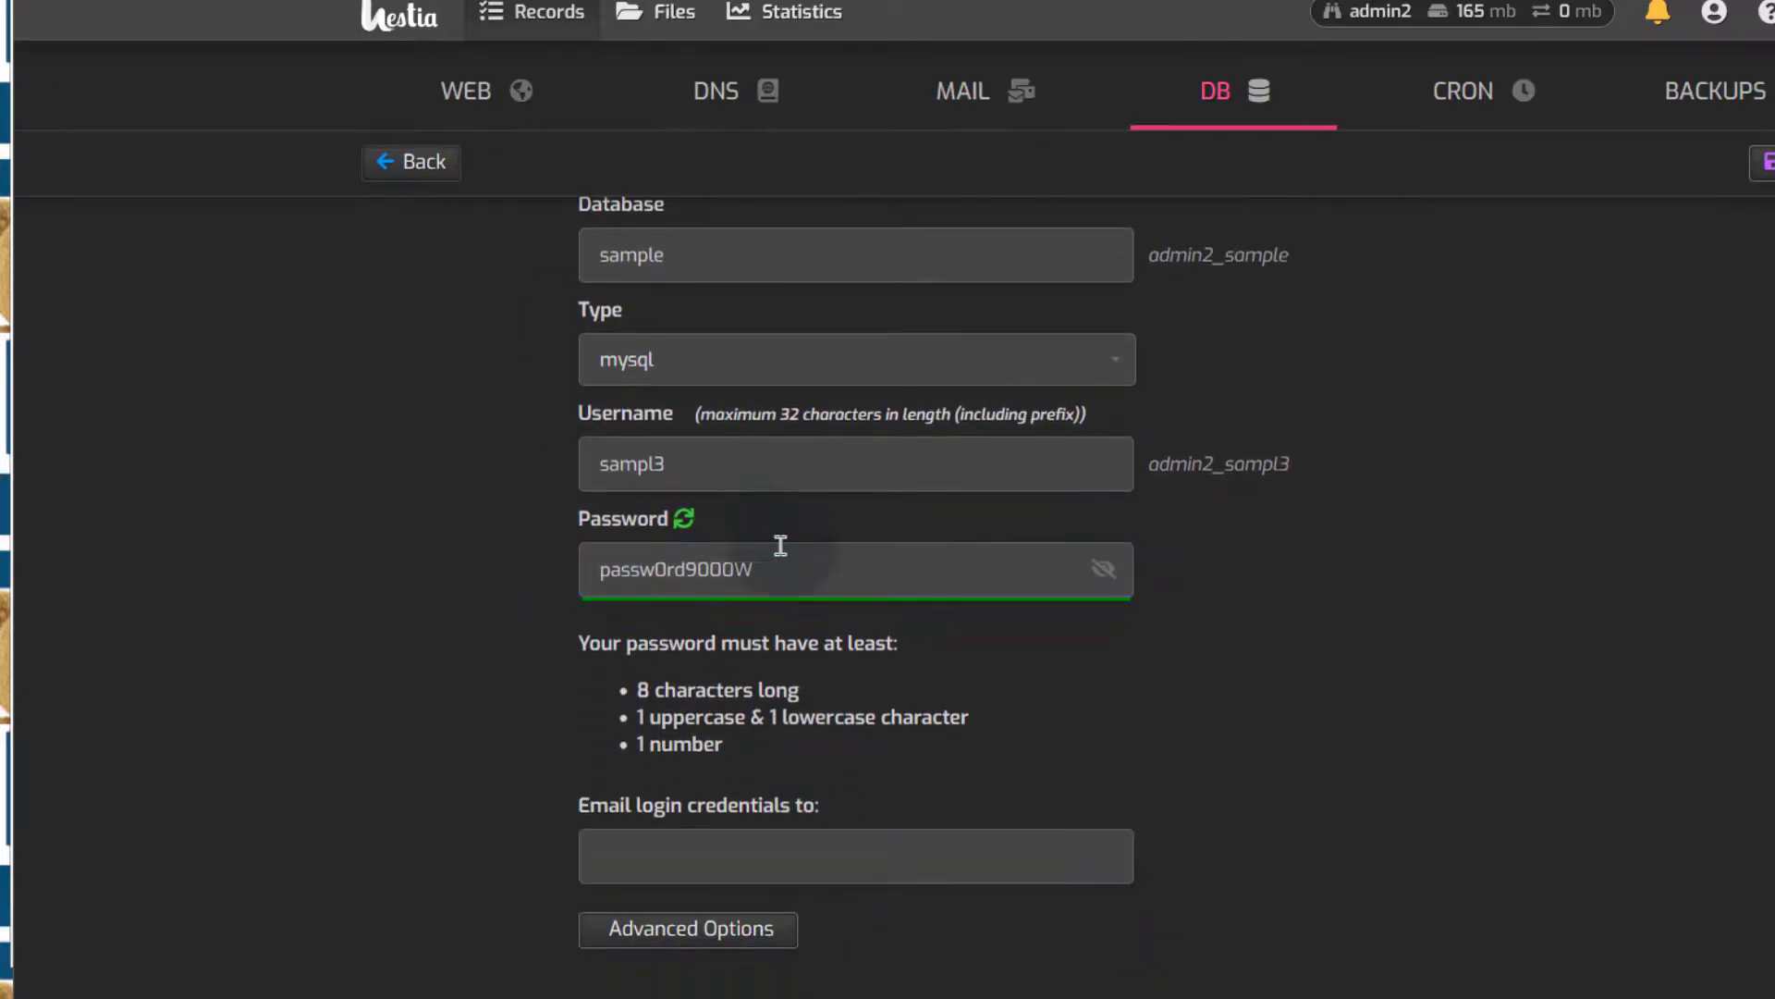
{"action": "left_click", "coordinate": [692, 864]}
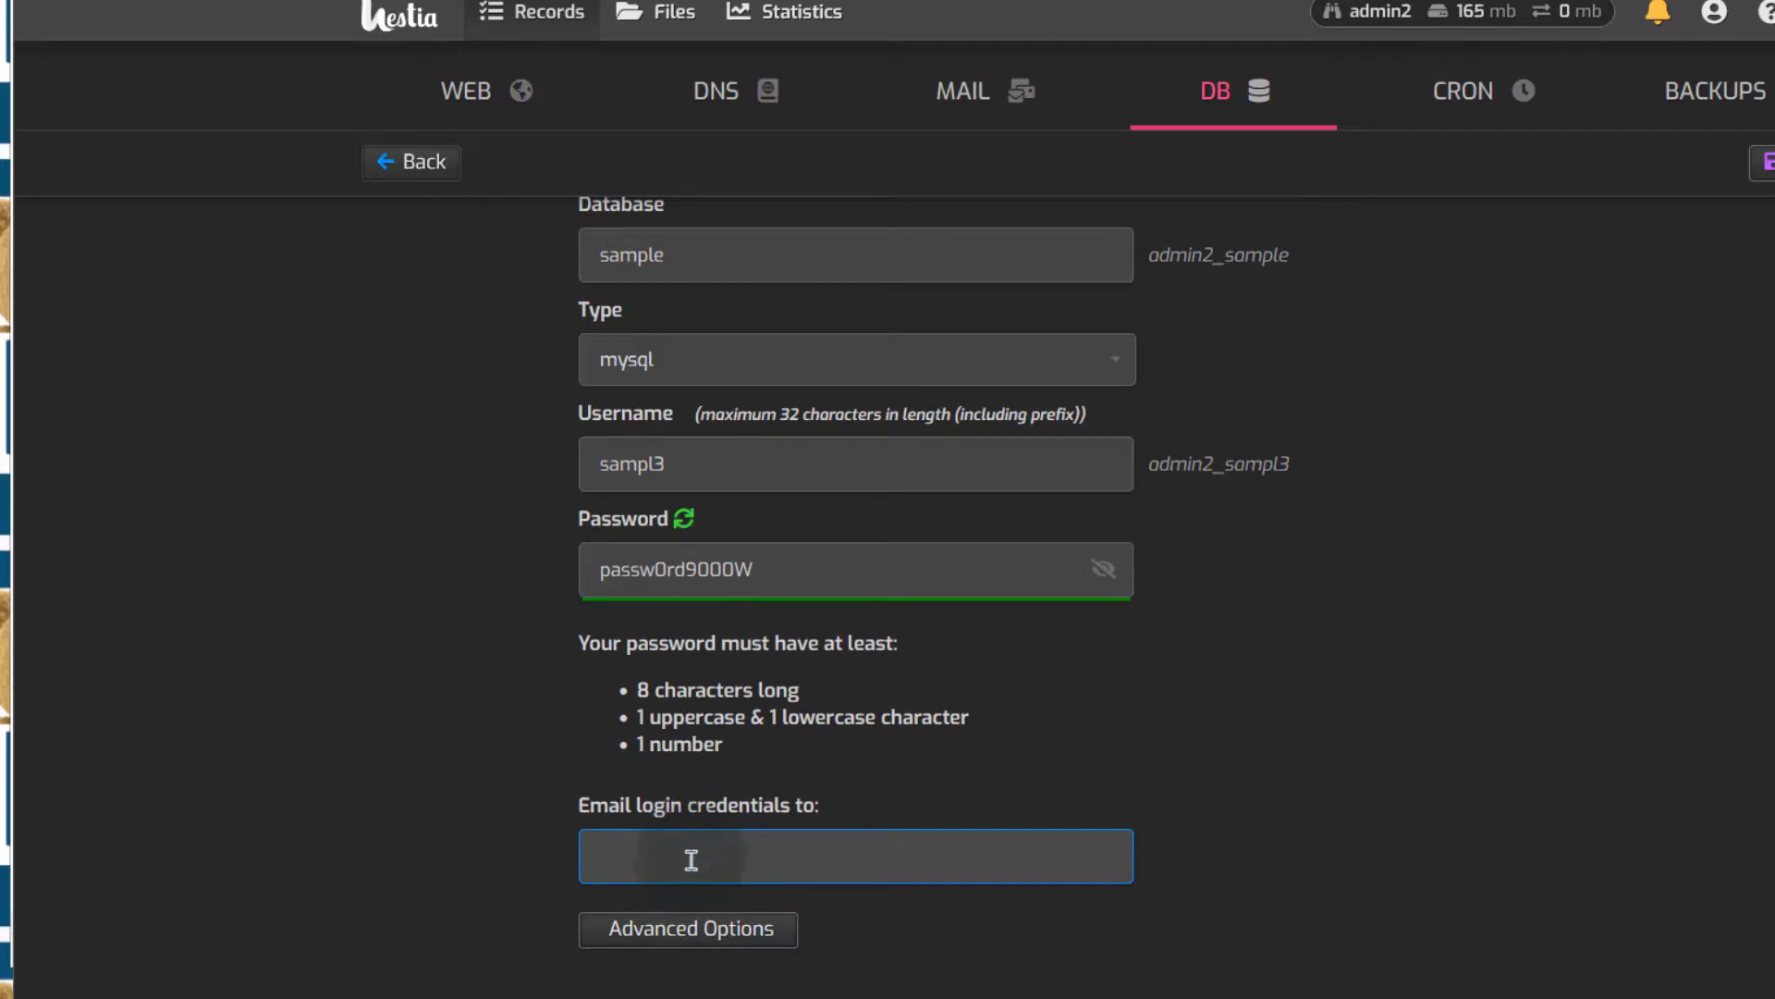
Keep host localhost and charset utf8 under Advanced Options, save admin2_sample, and view the database list
{"action": "left_click", "coordinate": [612, 856]}
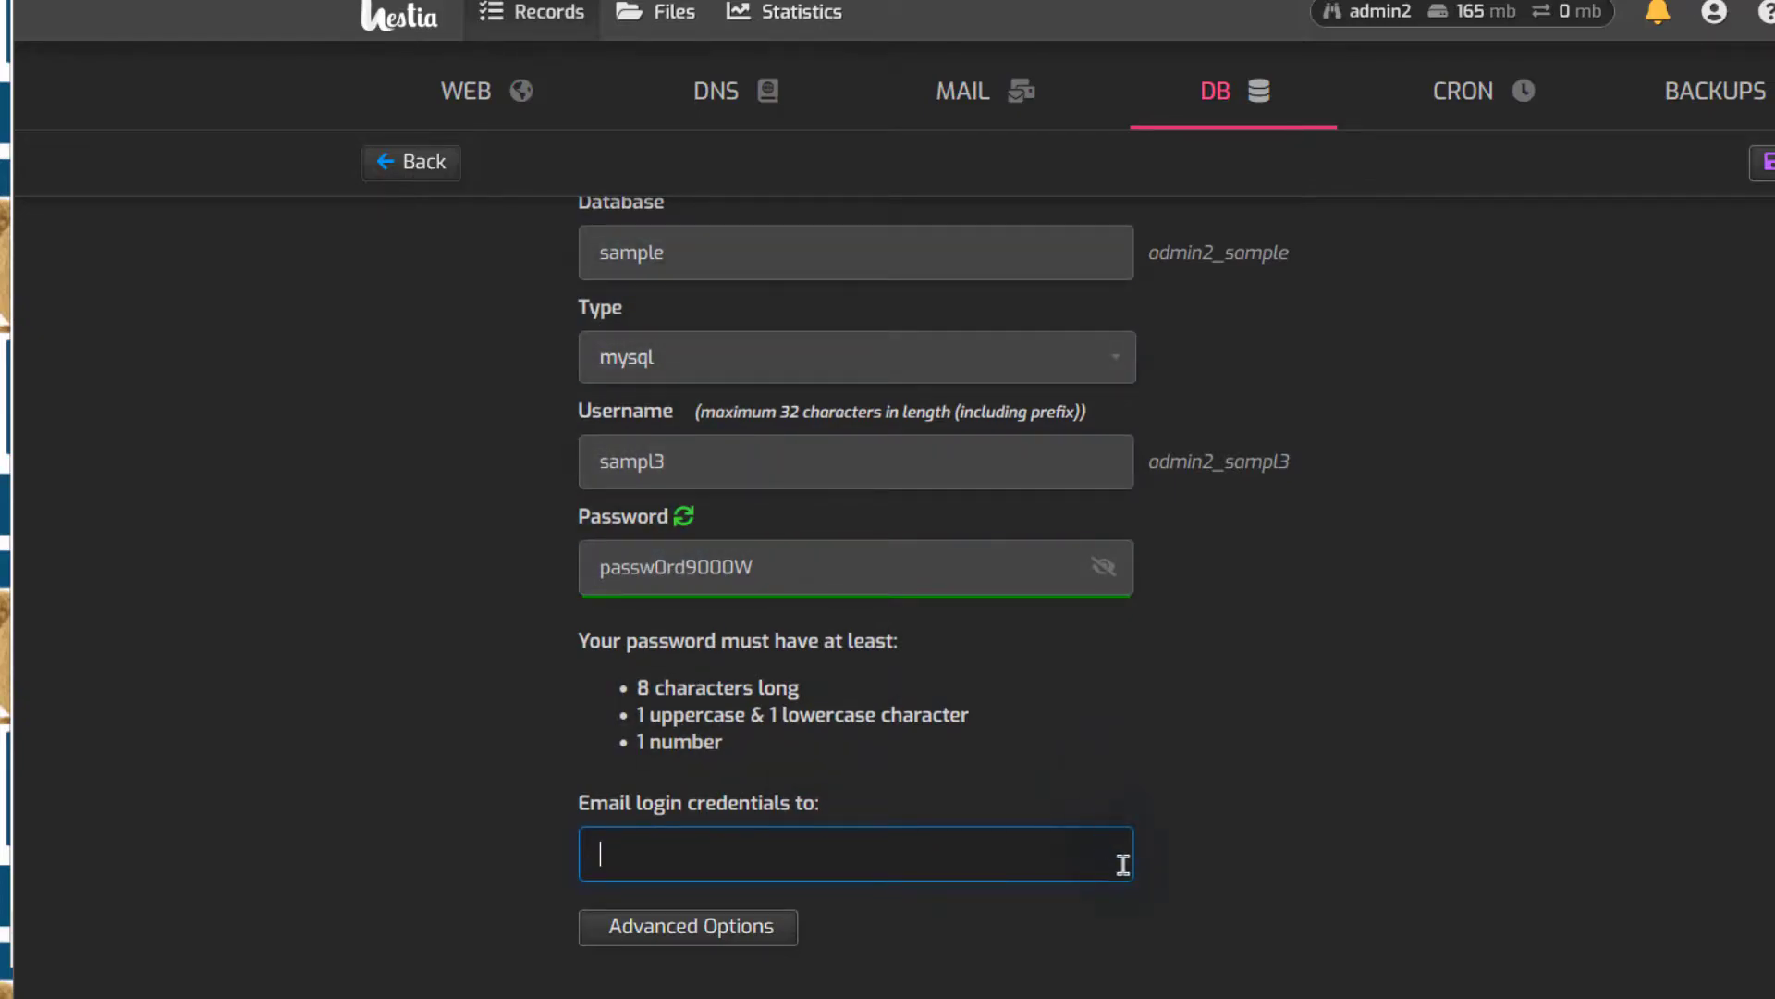
{"action": "left_click", "coordinate": [694, 936]}
{"action": "scroll", "coordinate": [1193, 777], "scroll_direction": "down", "scroll_amount": 2}
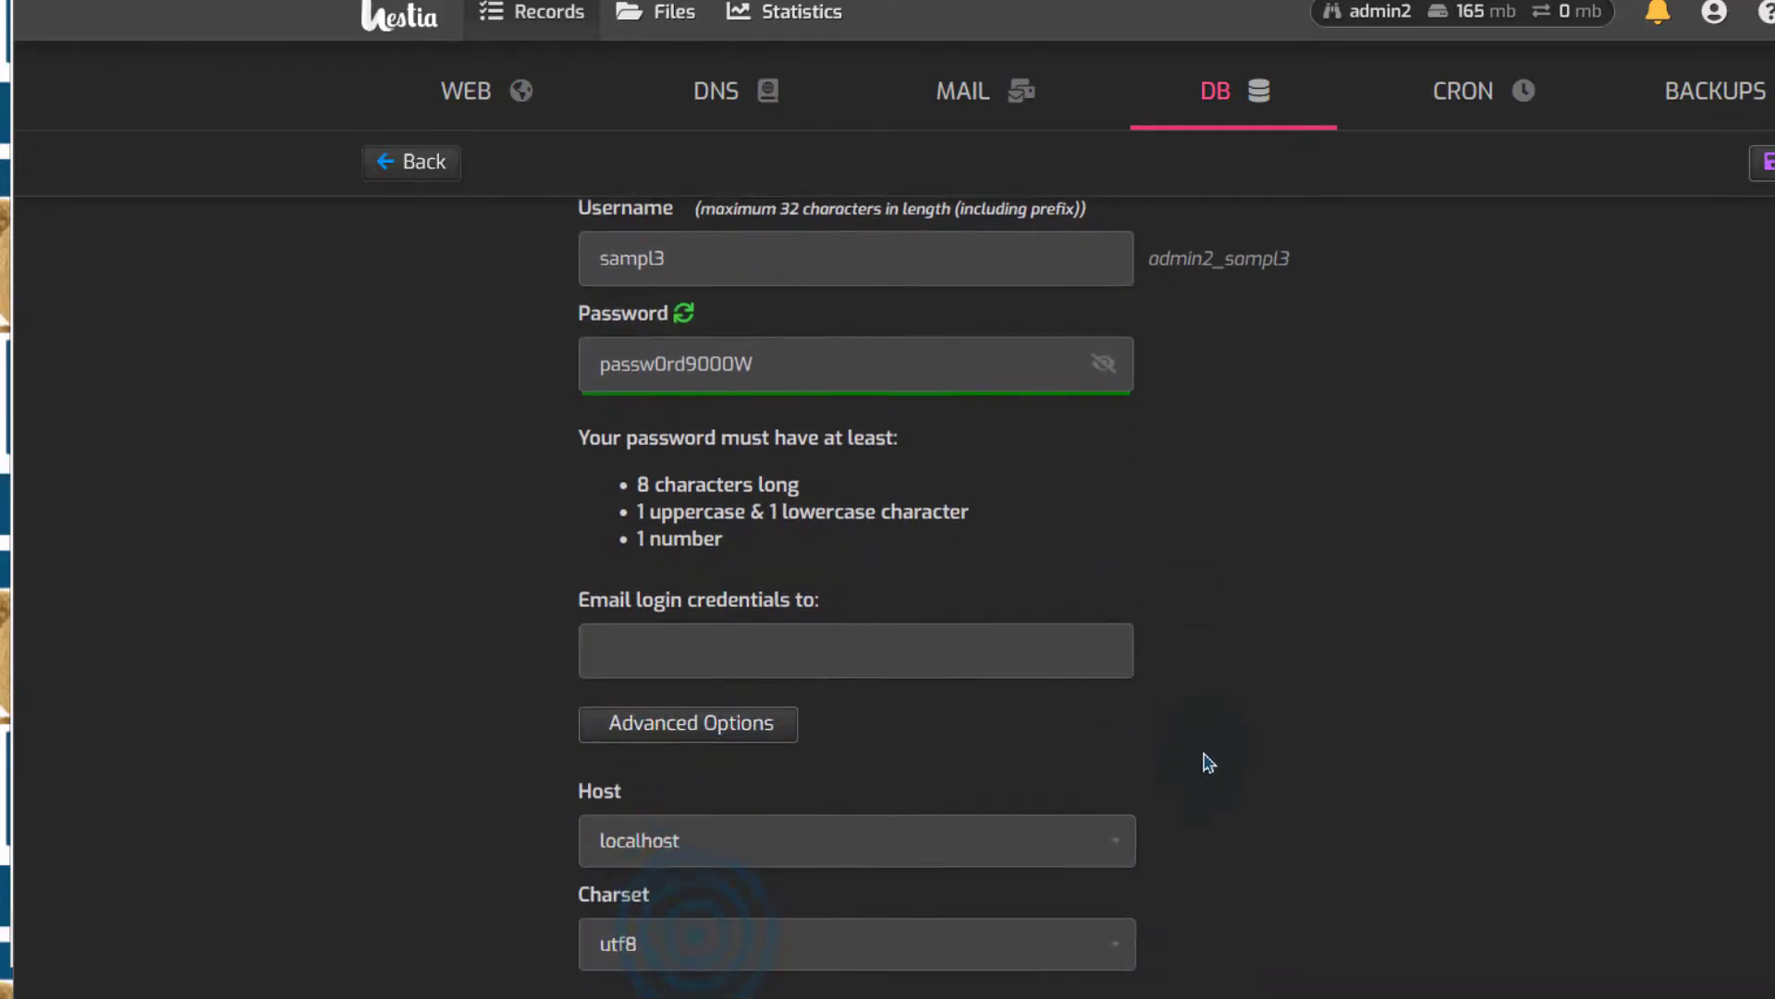
{"action": "left_click", "coordinate": [725, 836]}
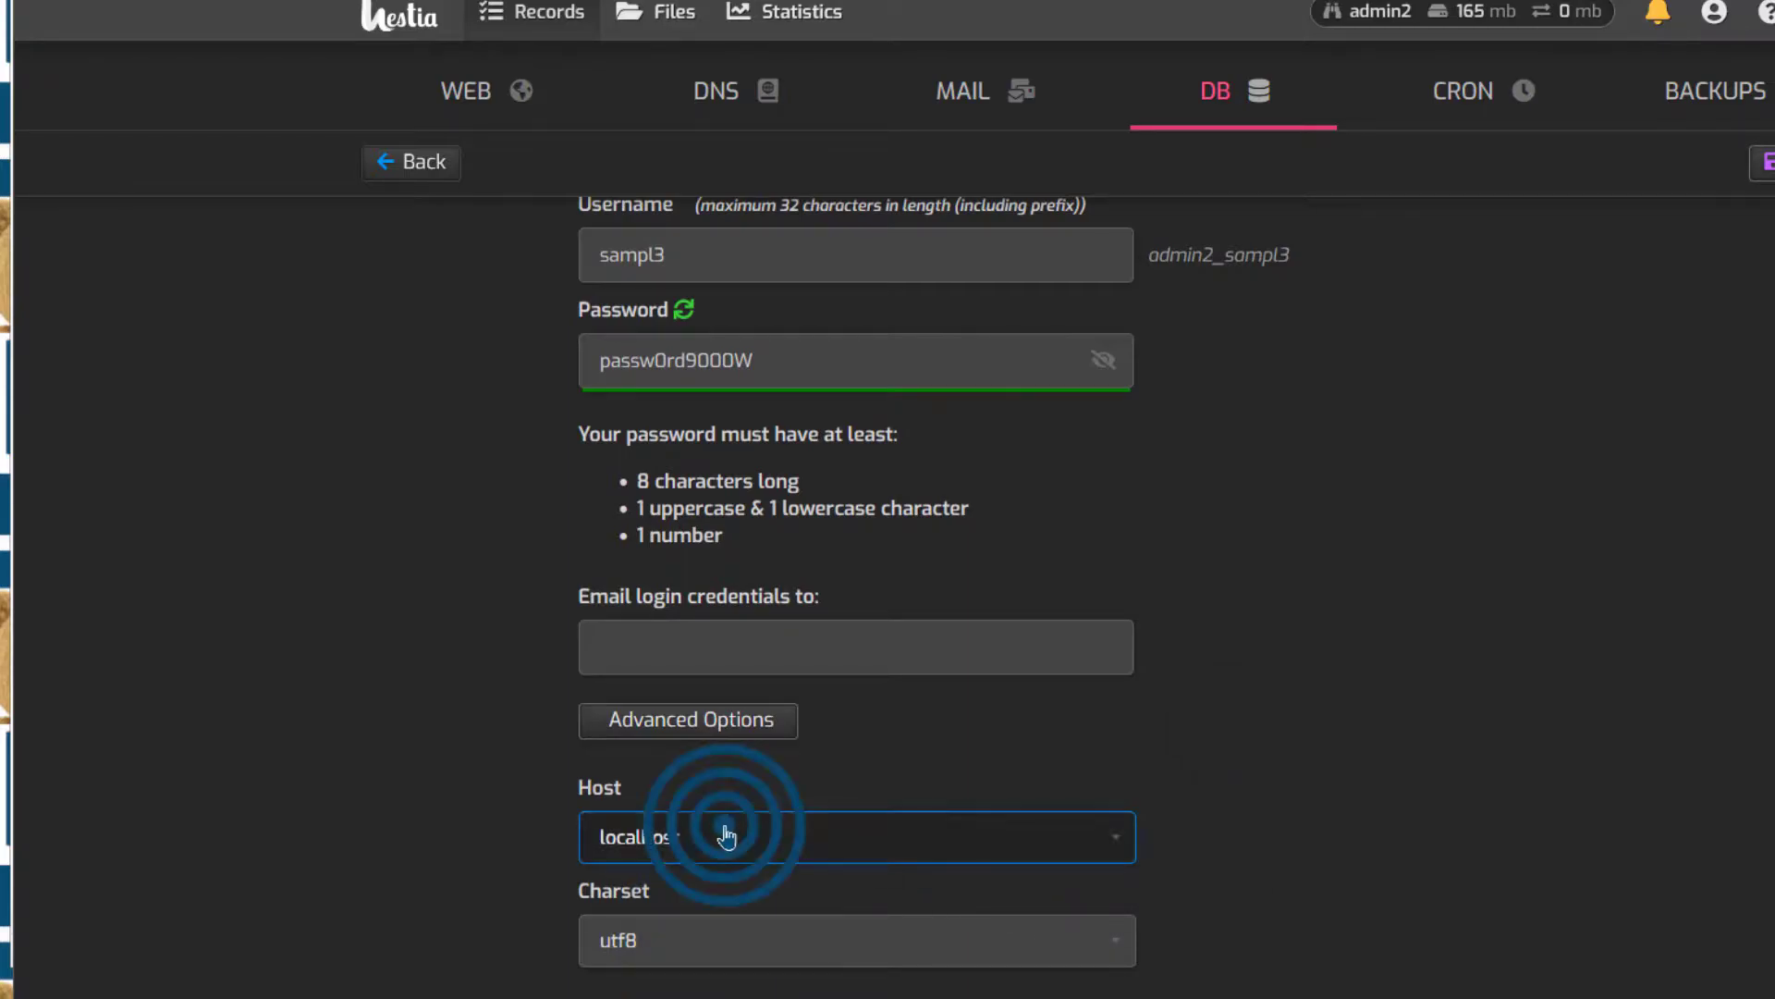
{"action": "left_click", "coordinate": [647, 886]}
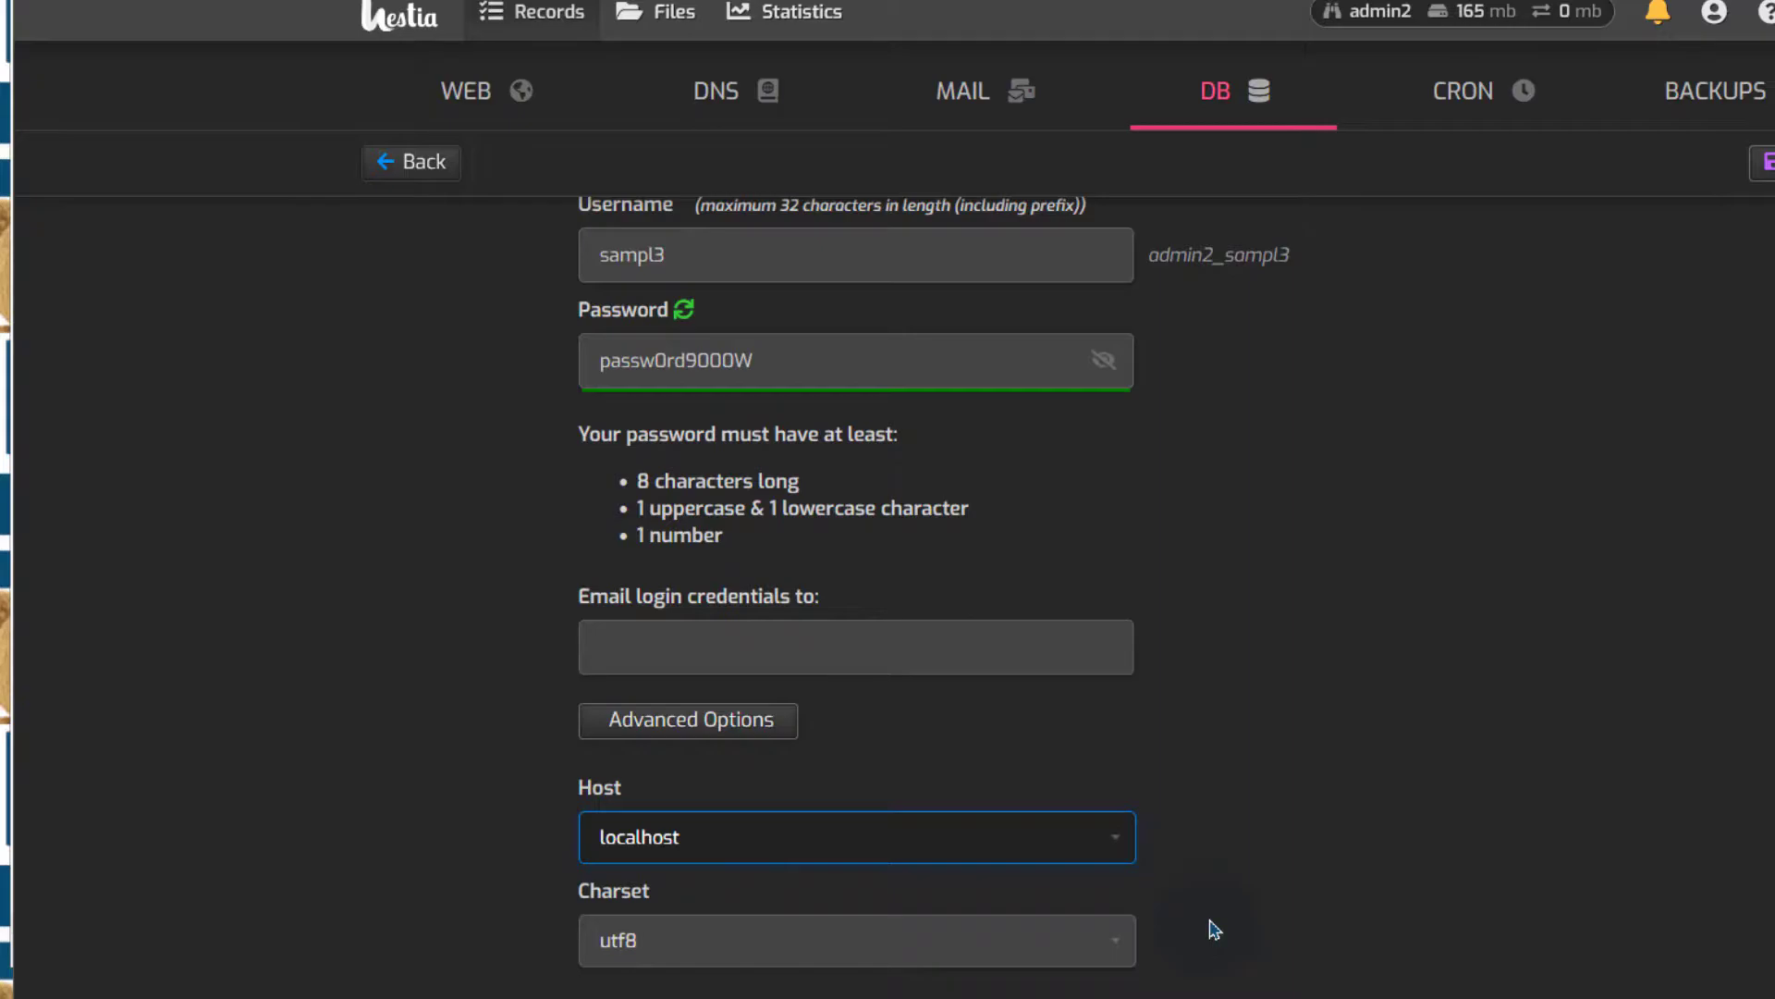
{"action": "left_click", "coordinate": [930, 943]}
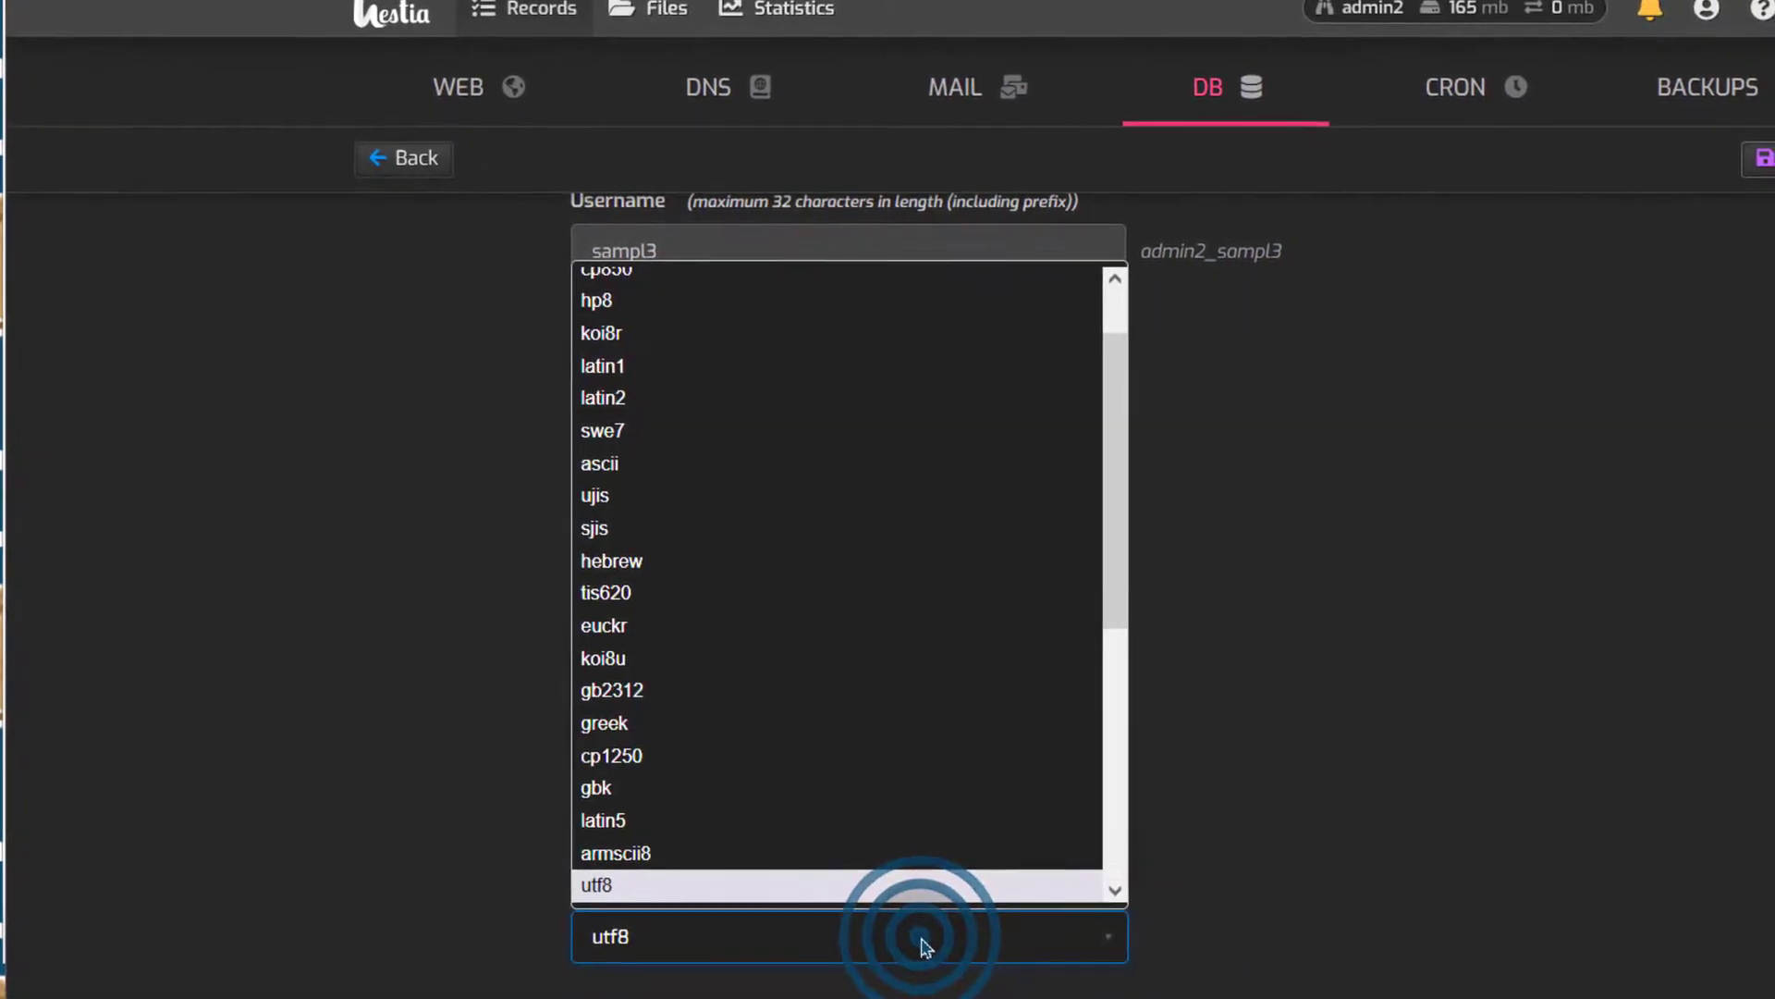
{"action": "left_click", "coordinate": [920, 939]}
{"action": "left_click", "coordinate": [658, 936]}
{"action": "left_click", "coordinate": [632, 915]}
{"action": "scroll", "coordinate": [1757, 276], "scroll_direction": "up", "scroll_amount": 5}
{"action": "left_click", "coordinate": [1702, 225]}
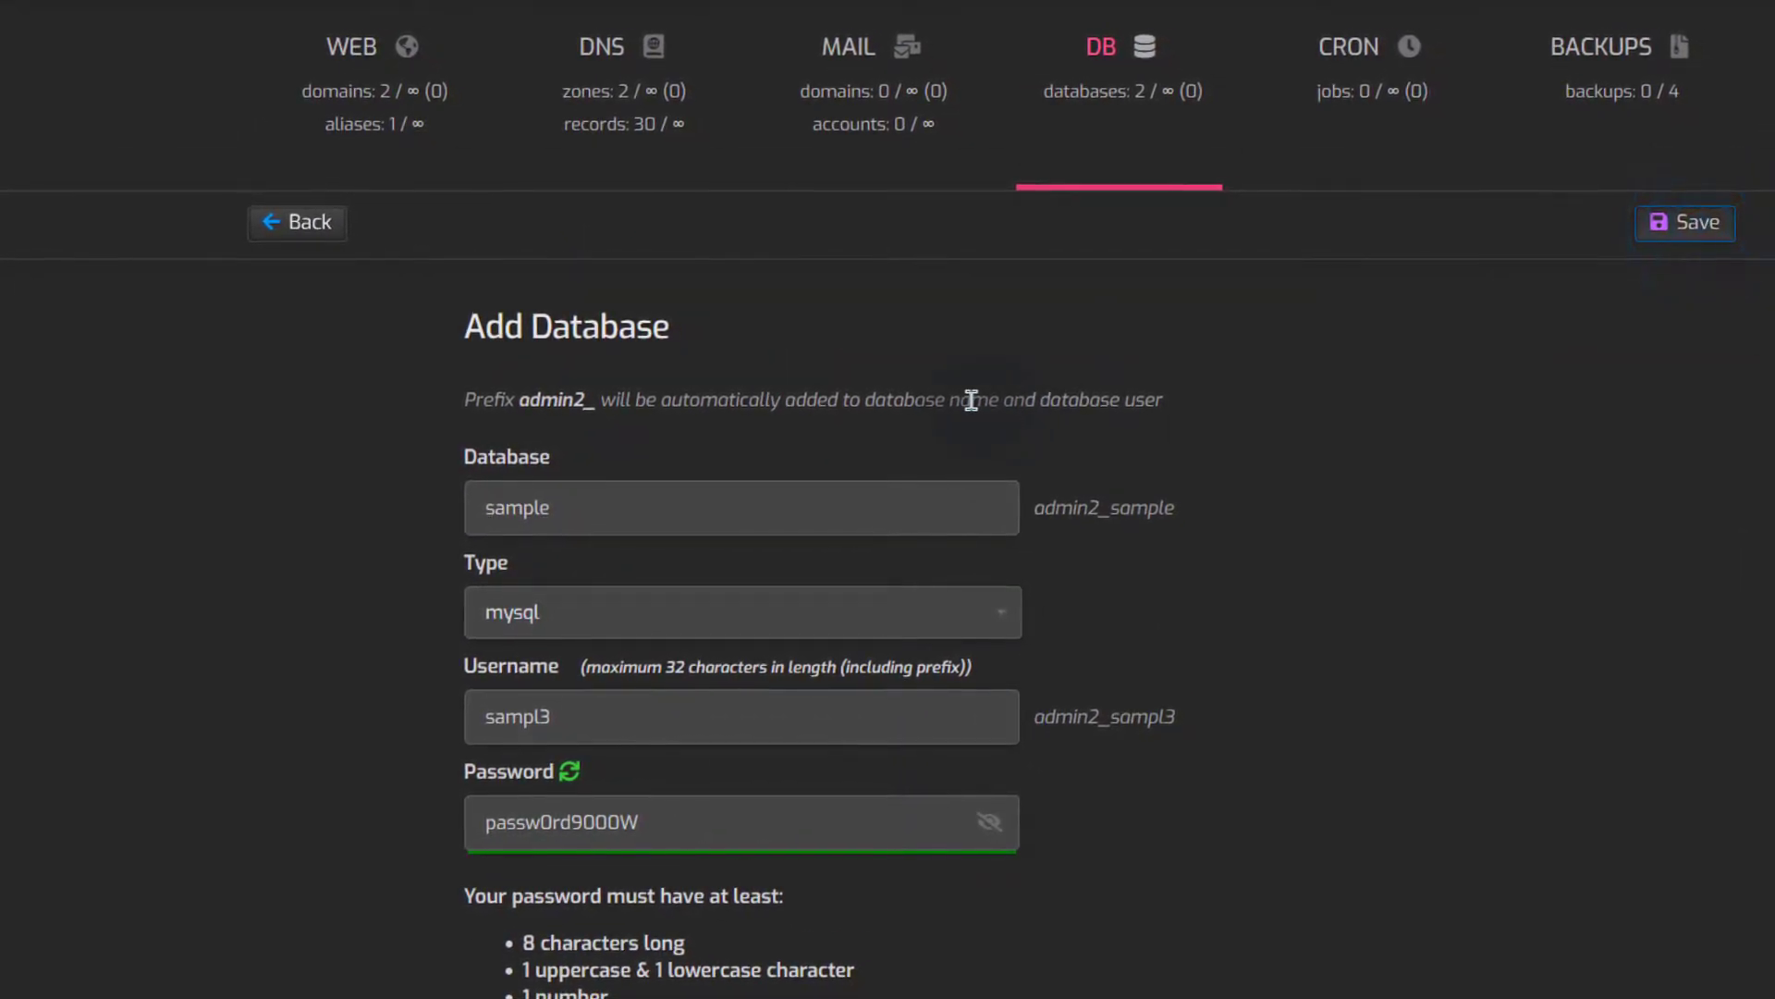
{"action": "left_click", "coordinate": [1100, 54]}
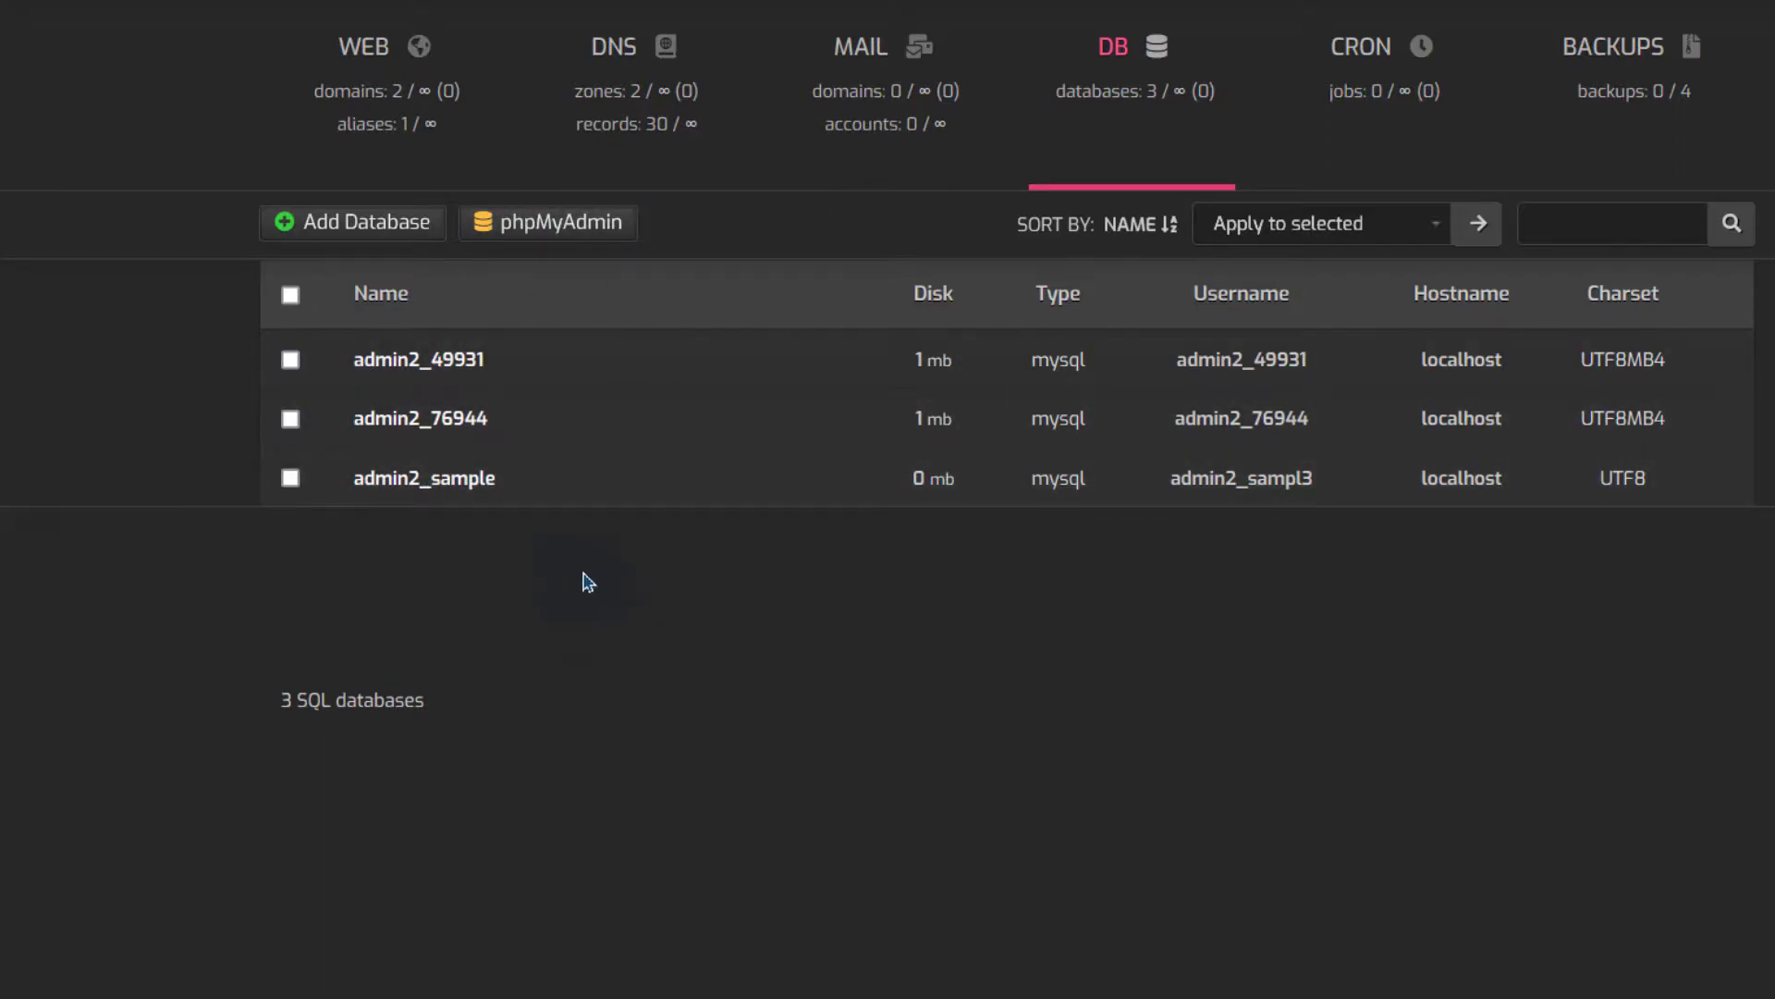
Open phpMyAdmin at the server's IP address, accepting the self-signed certificate warning
{"action": "left_click", "coordinate": [543, 226]}
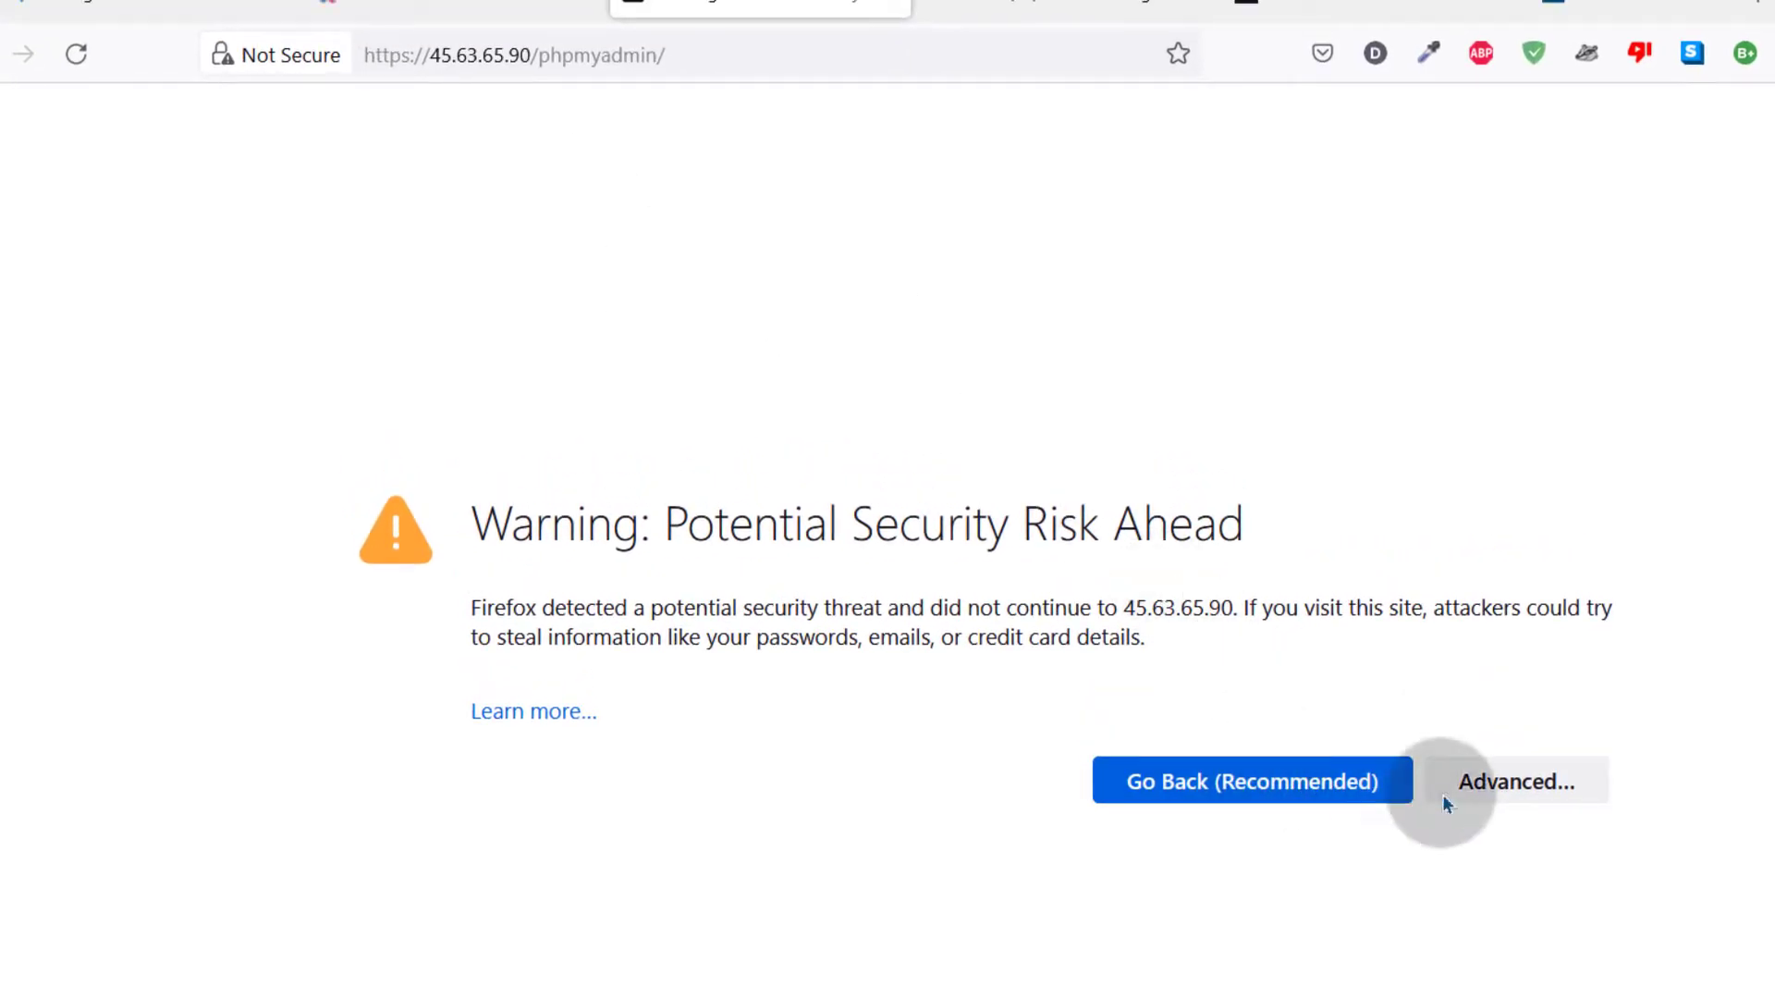
{"action": "left_click_drag", "start_coordinate": [428, 54], "coordinate": [536, 54]}
{"action": "left_click", "coordinate": [424, 805]}
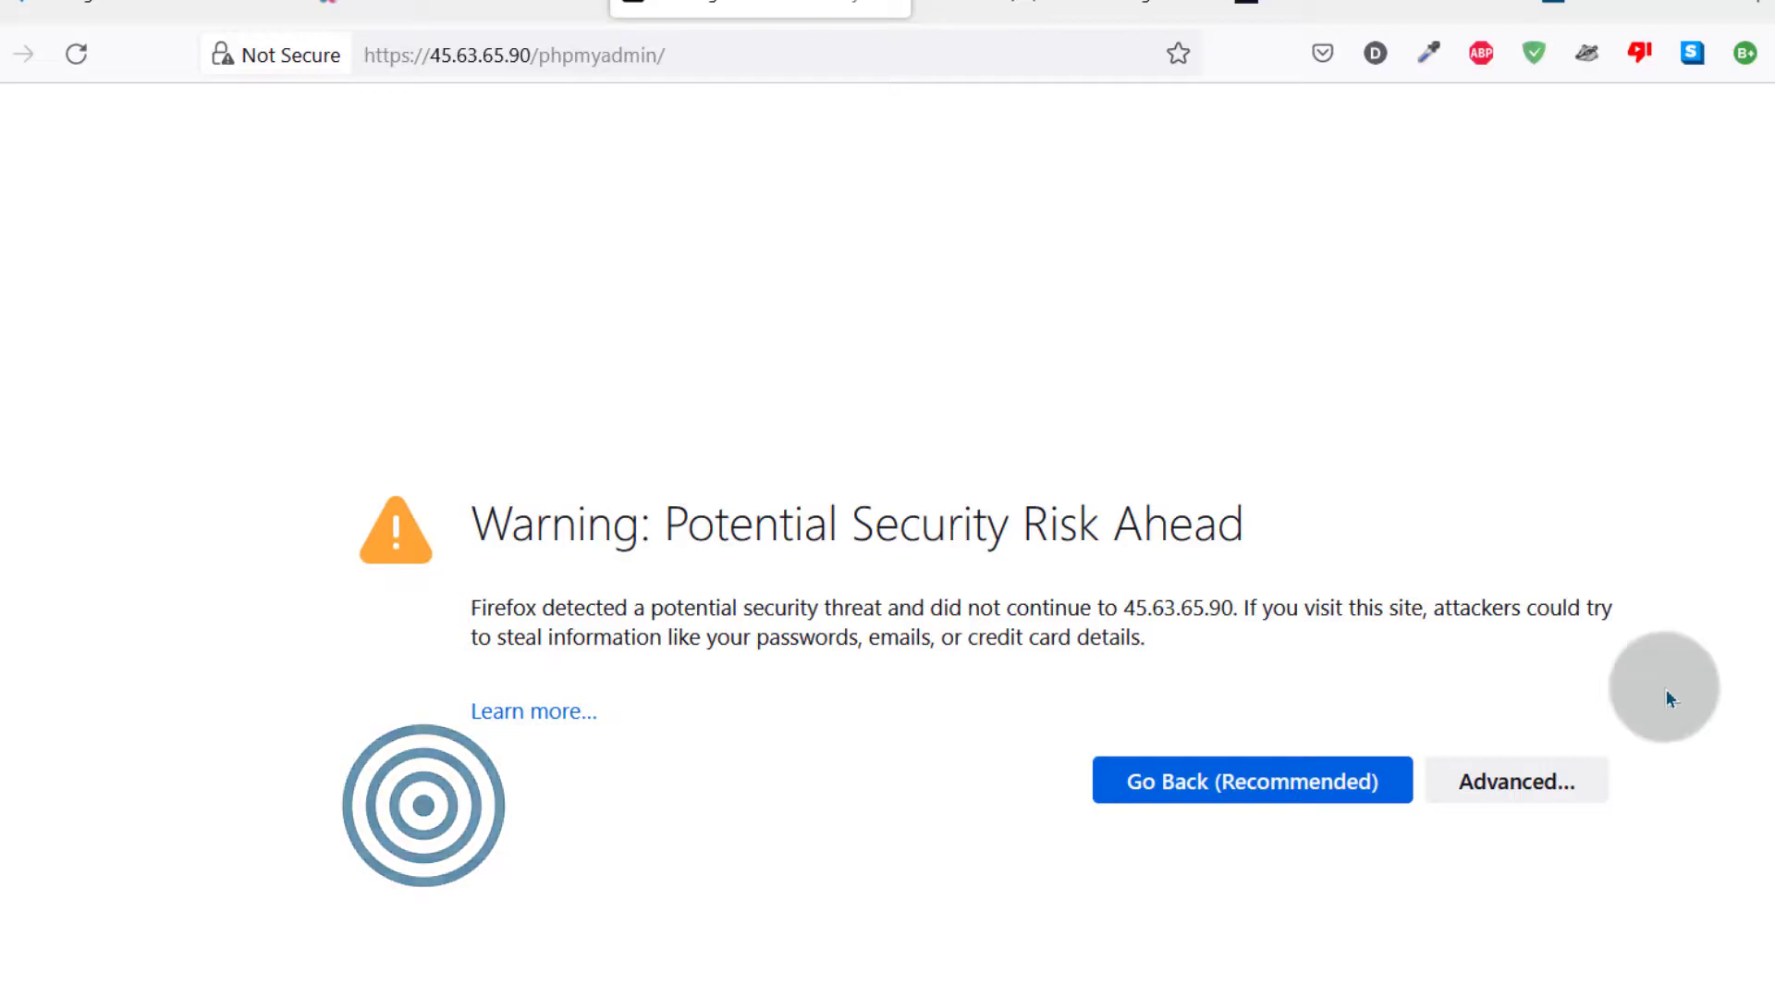
{"action": "left_click", "coordinate": [1509, 775]}
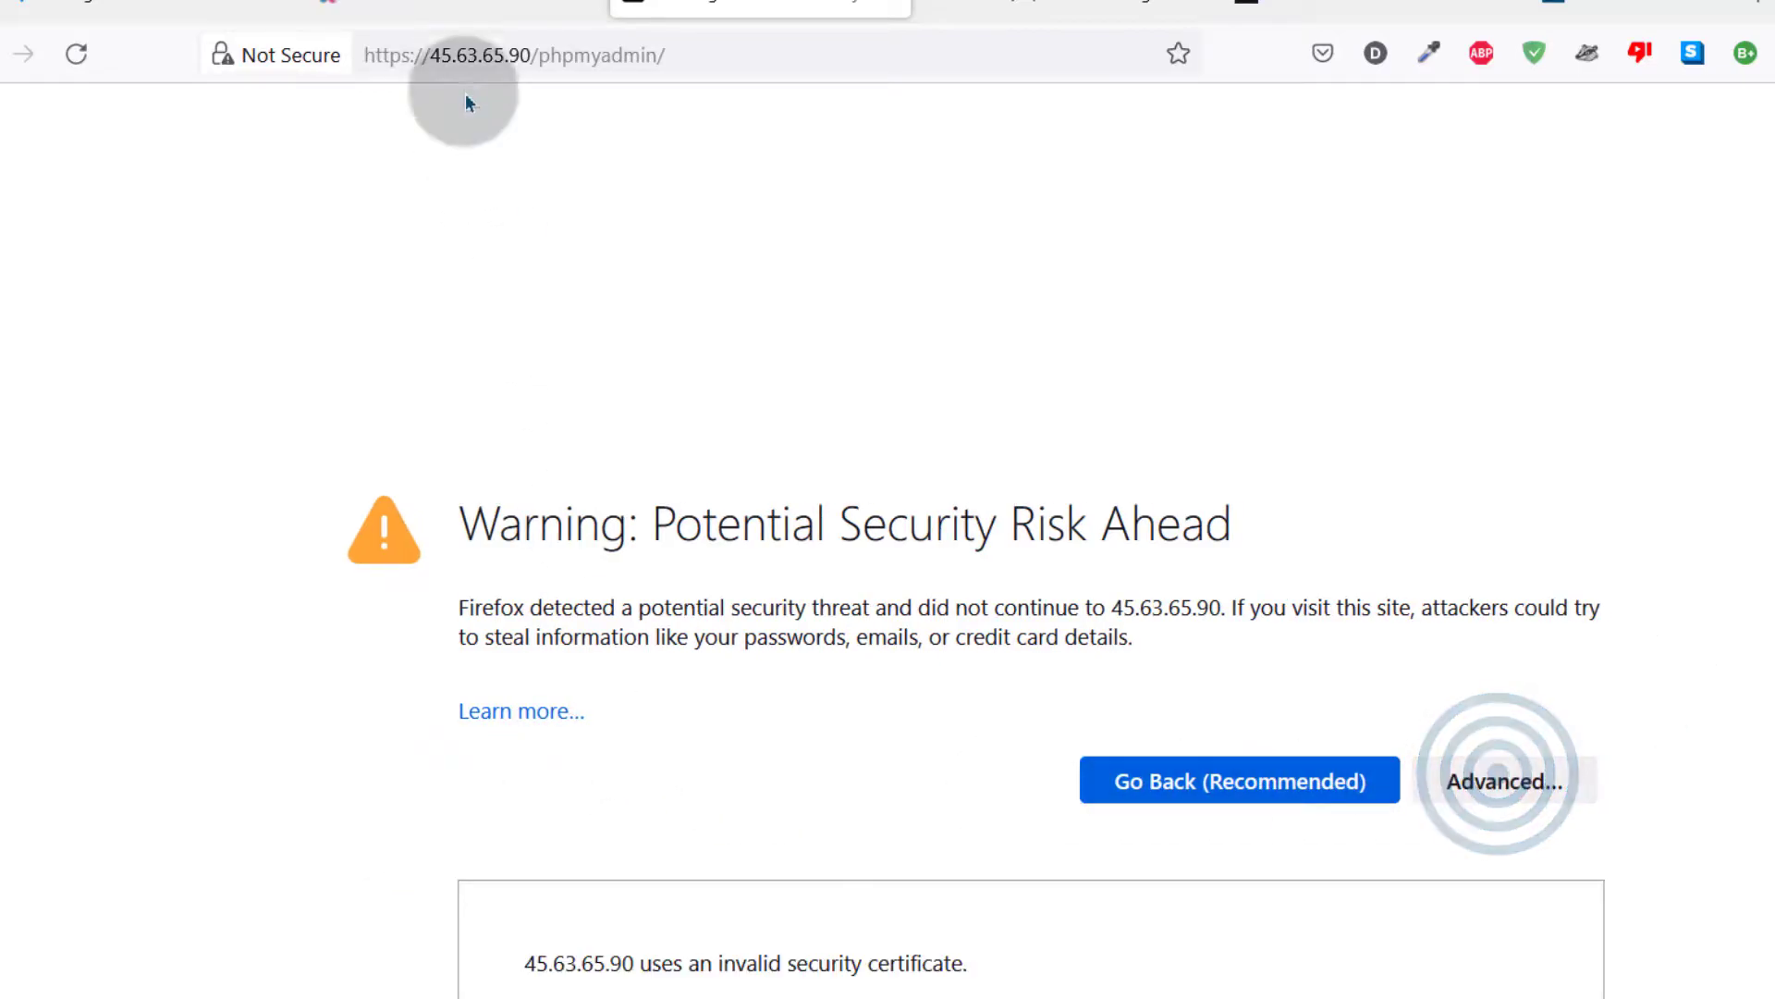
{"action": "scroll", "coordinate": [1613, 723], "scroll_direction": "down", "scroll_amount": 3}
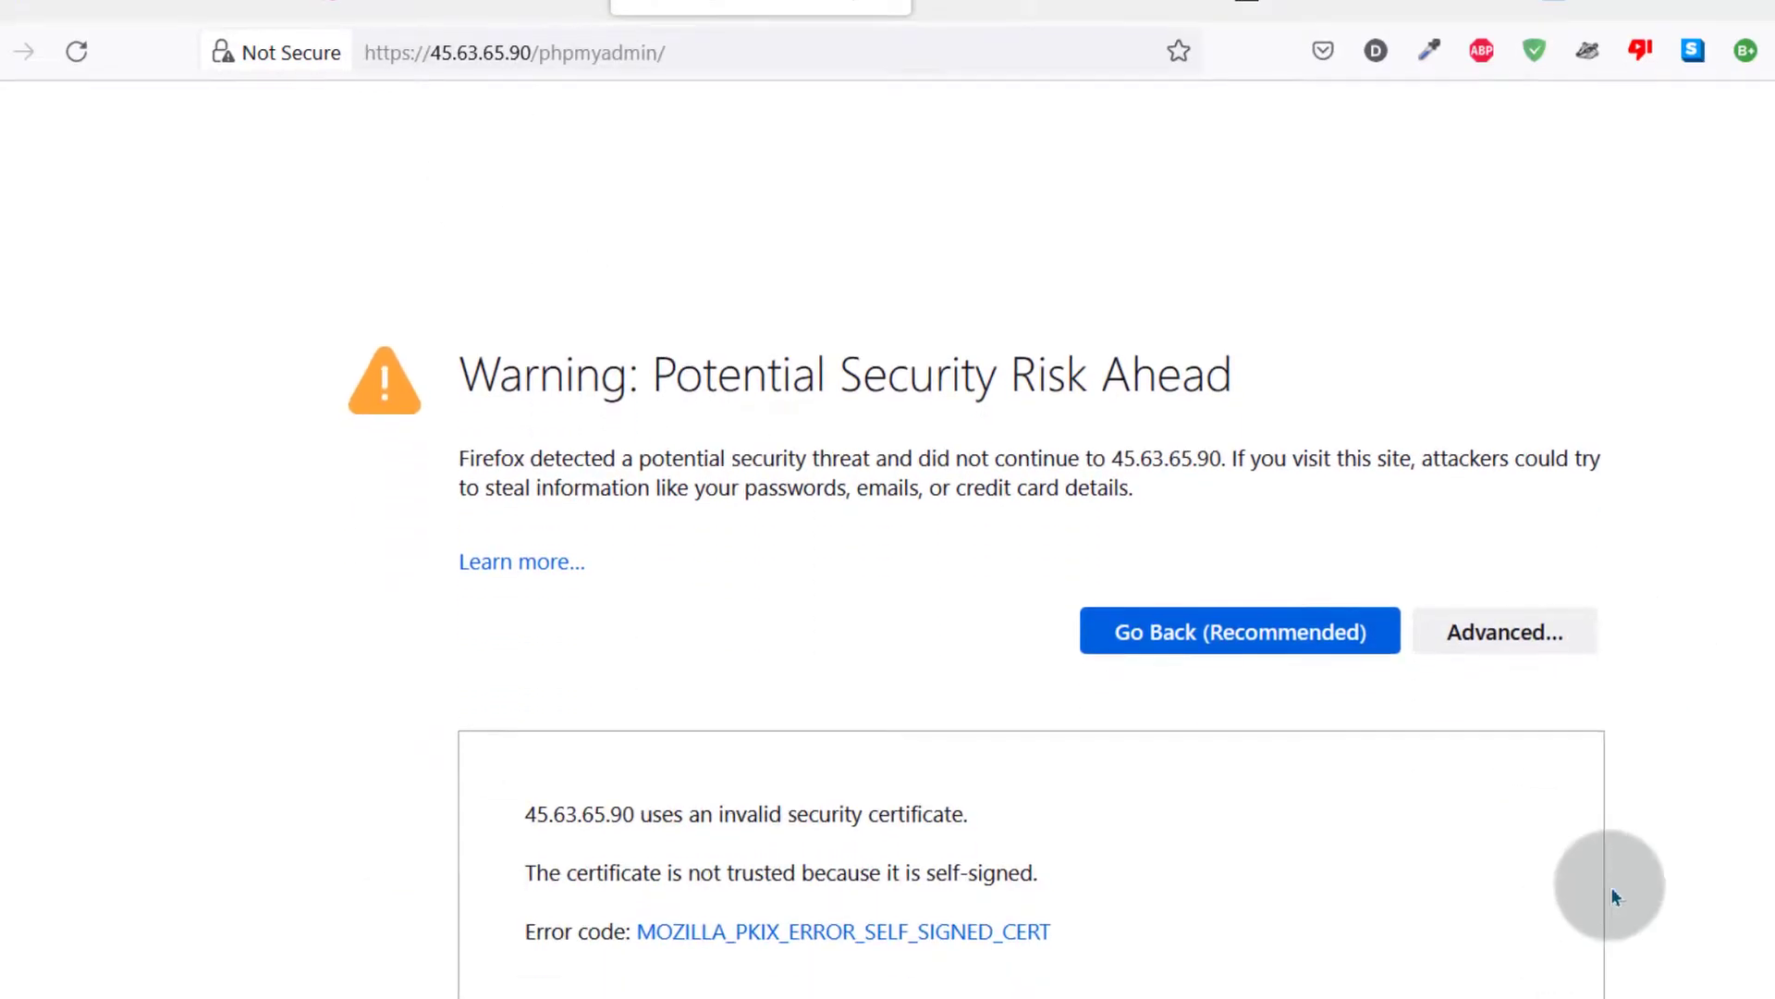
{"action": "left_click", "coordinate": [1433, 874]}
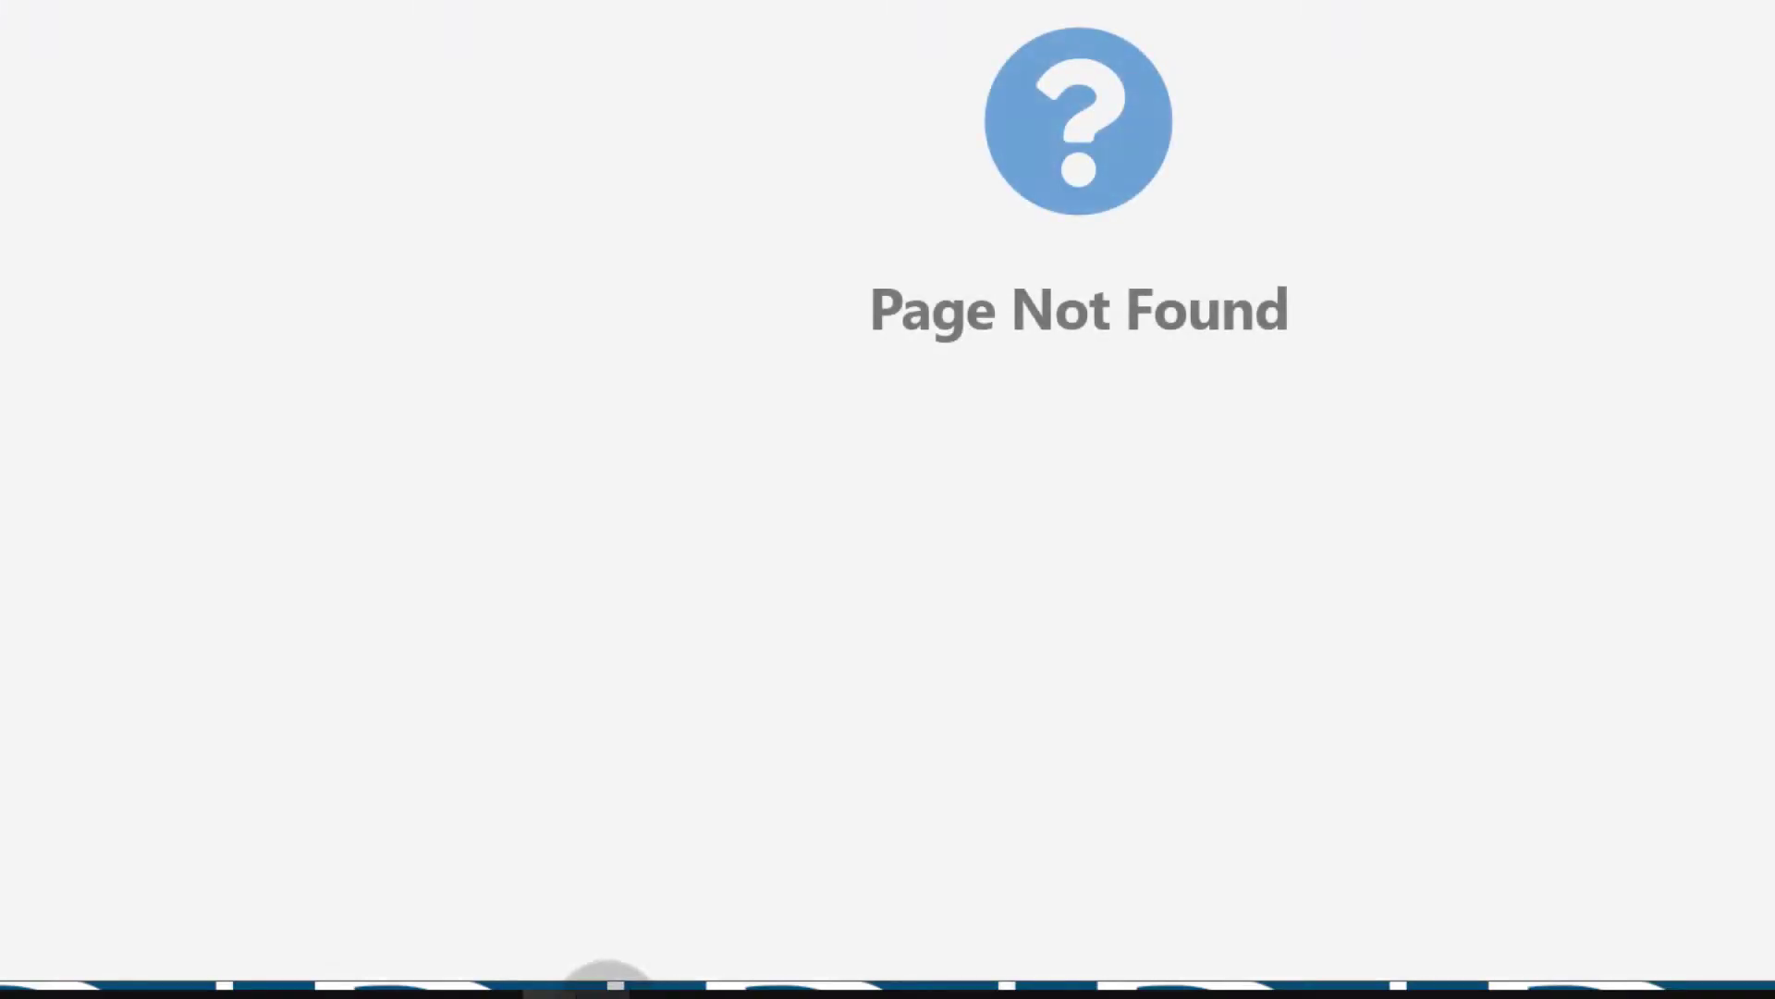
{"action": "mouse_move", "coordinate": [605, 976]}
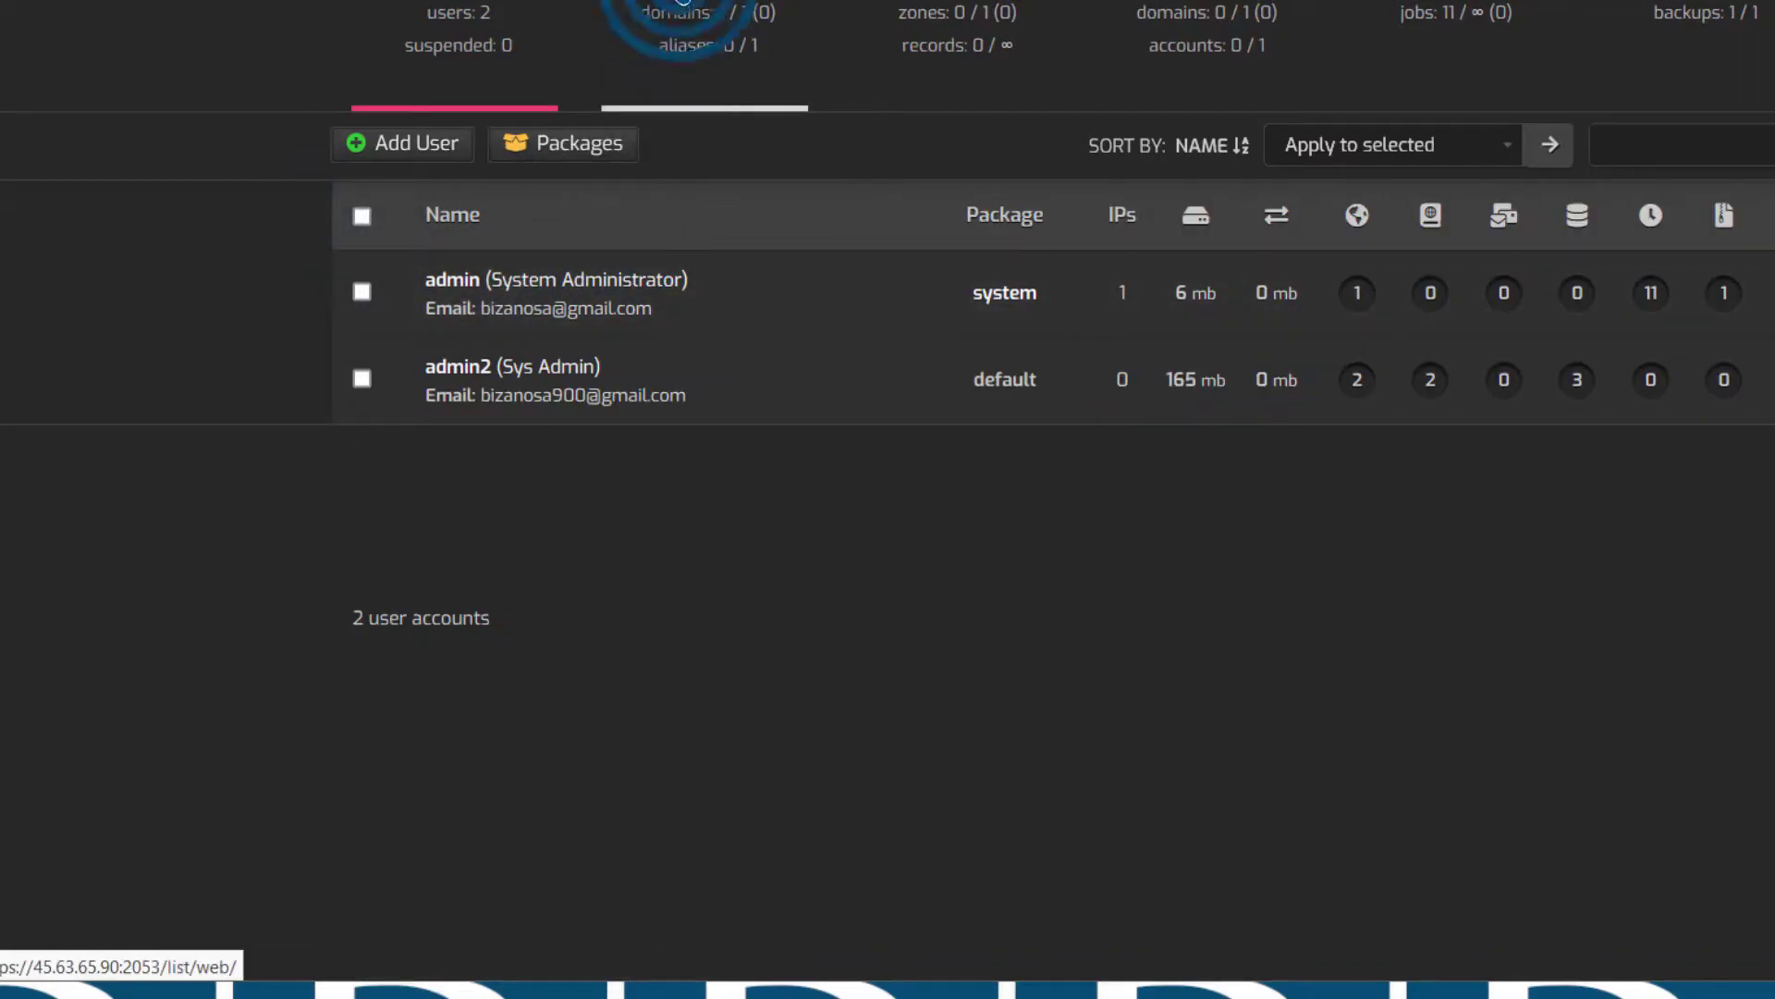
Copy cp13.bizanosa.club from the Domain field of its web domain edit form
{"action": "left_click", "coordinate": [682, 8]}
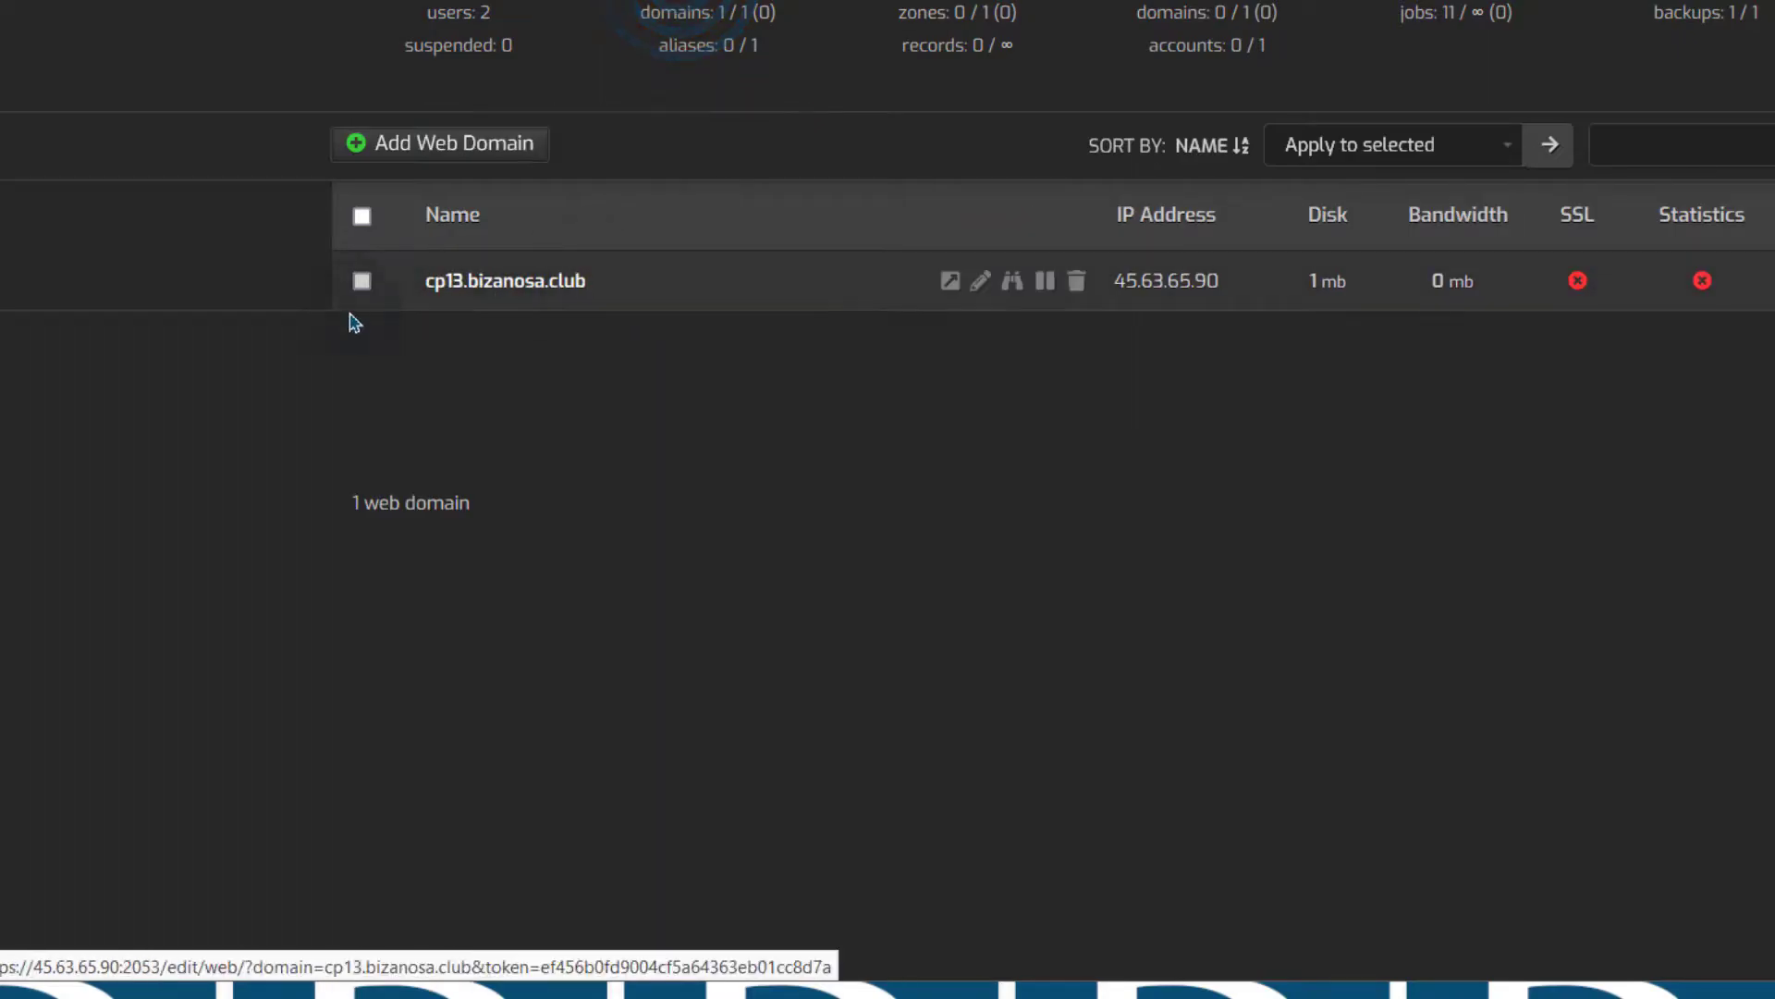
{"action": "left_click", "coordinate": [504, 283]}
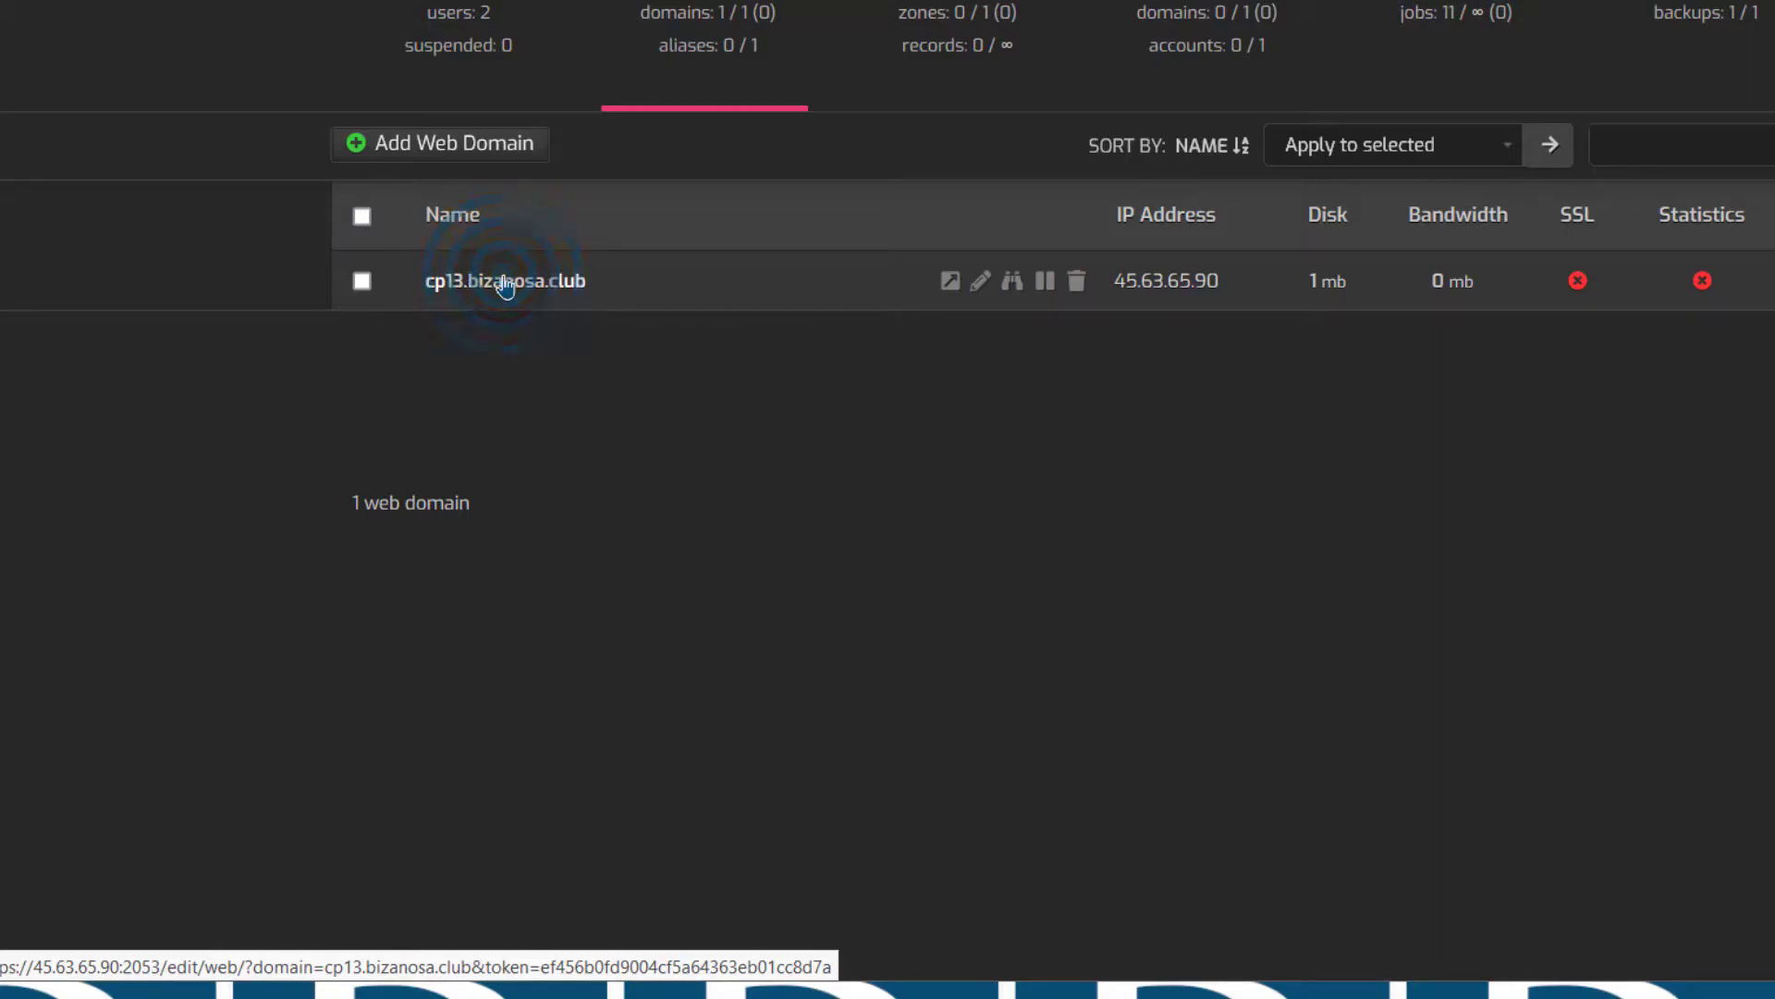
{"action": "scroll", "coordinate": [1122, 475], "scroll_direction": "down", "scroll_amount": 2}
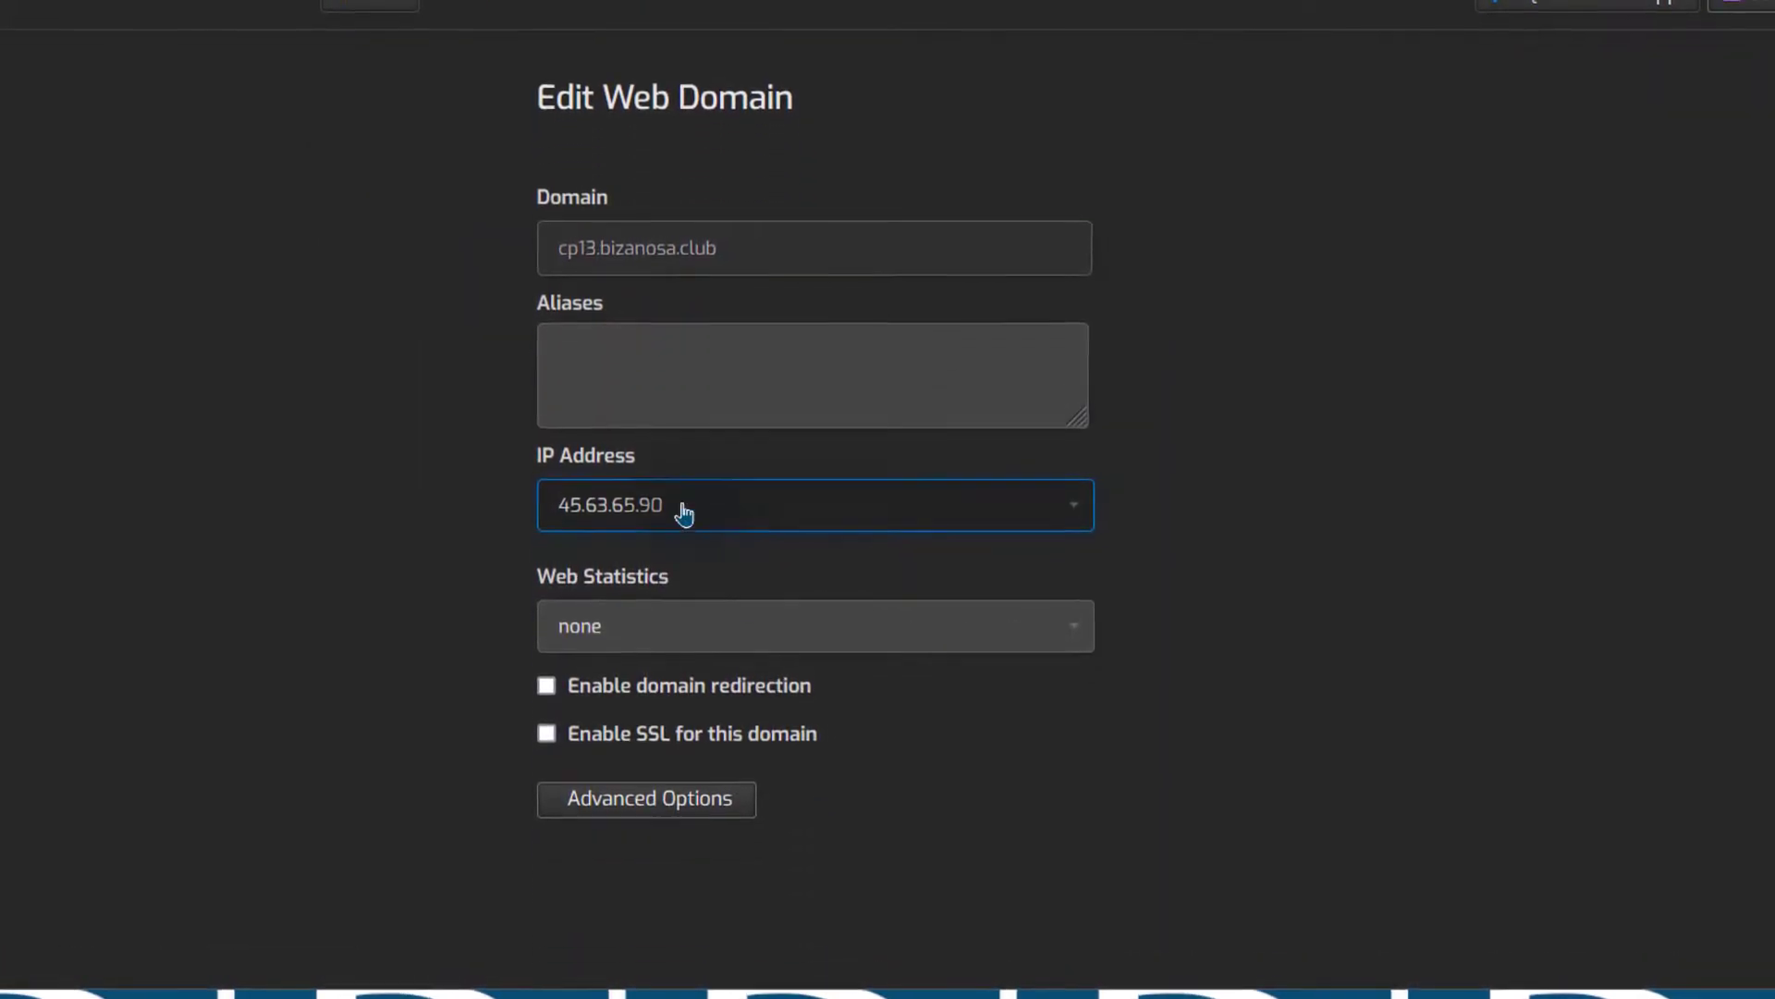
{"action": "left_click_drag", "start_coordinate": [727, 245], "coordinate": [557, 262]}
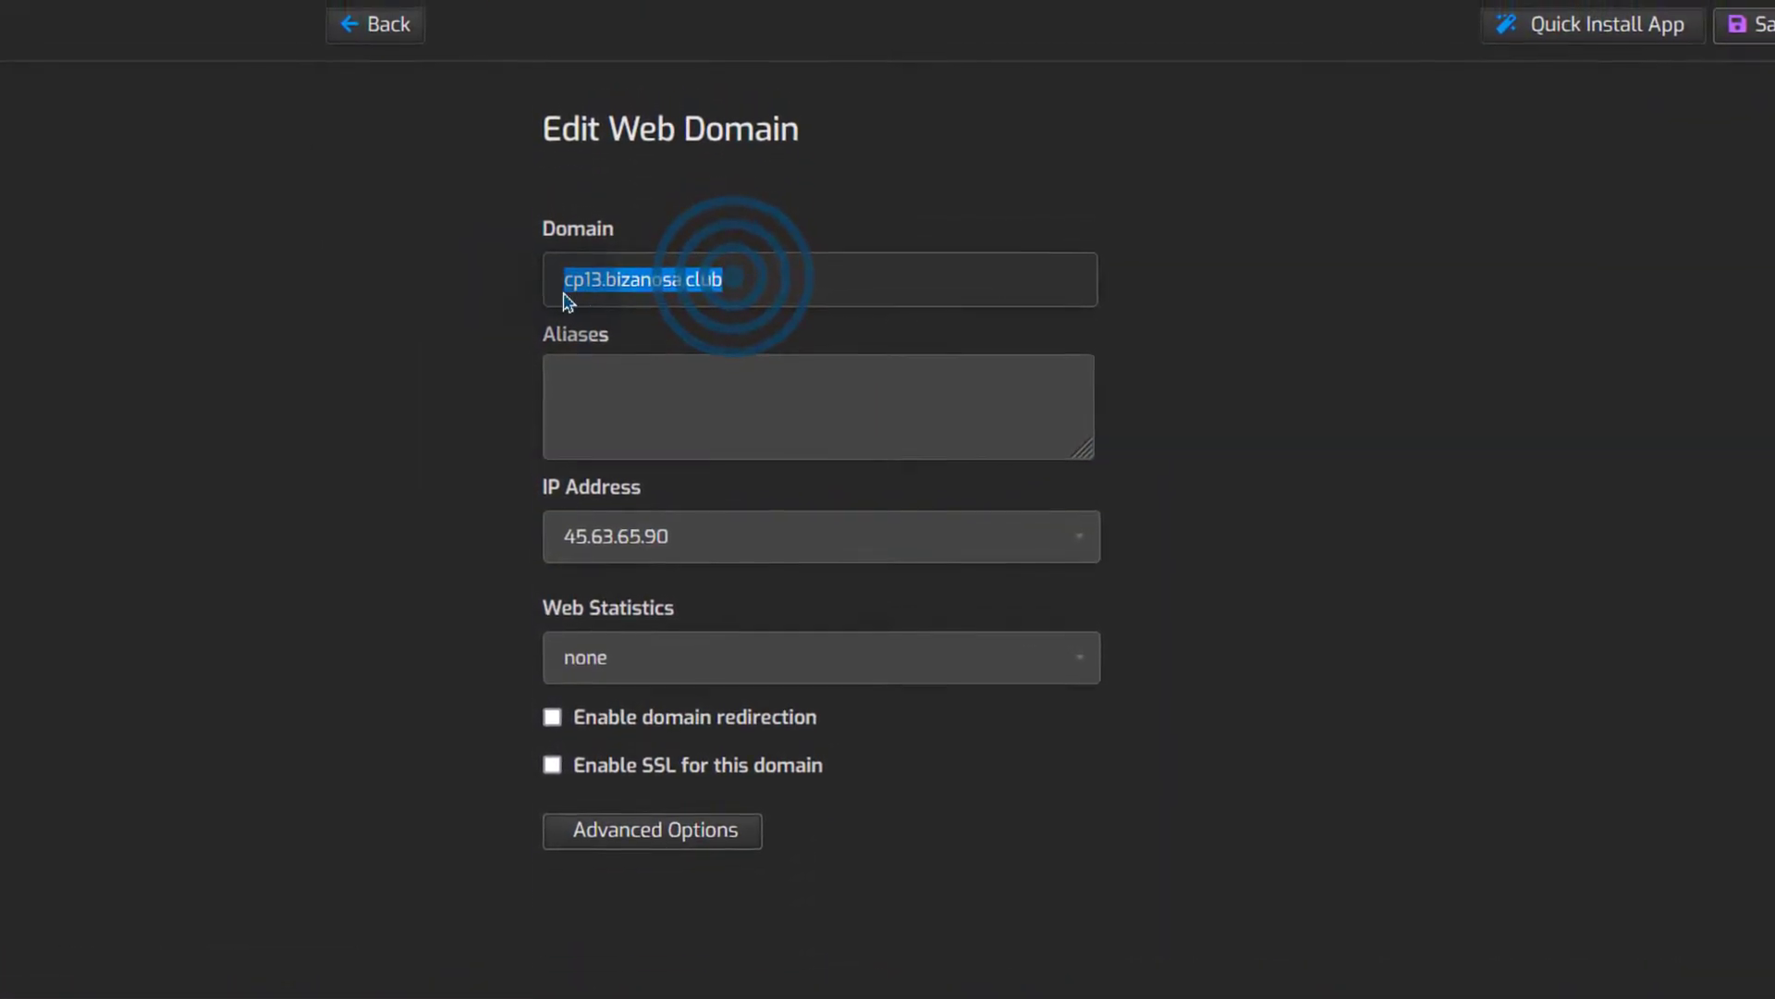
{"action": "right_click", "coordinate": [597, 282]}
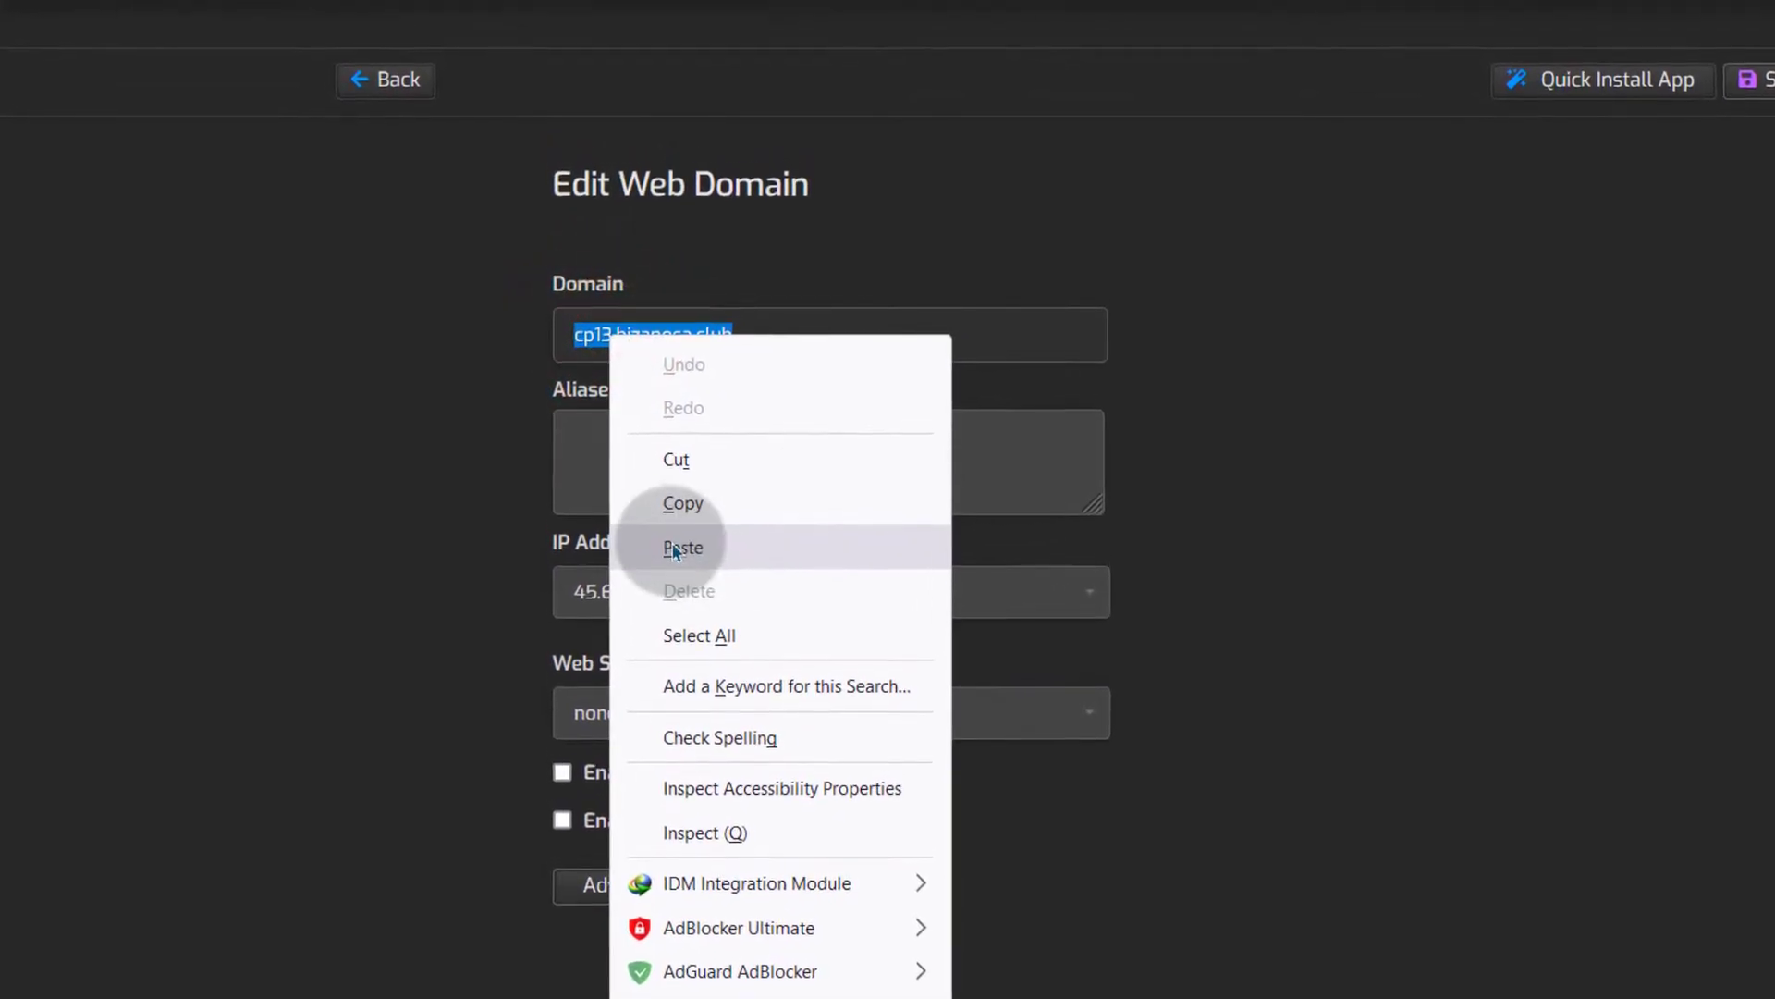
{"action": "left_click", "coordinate": [686, 505]}
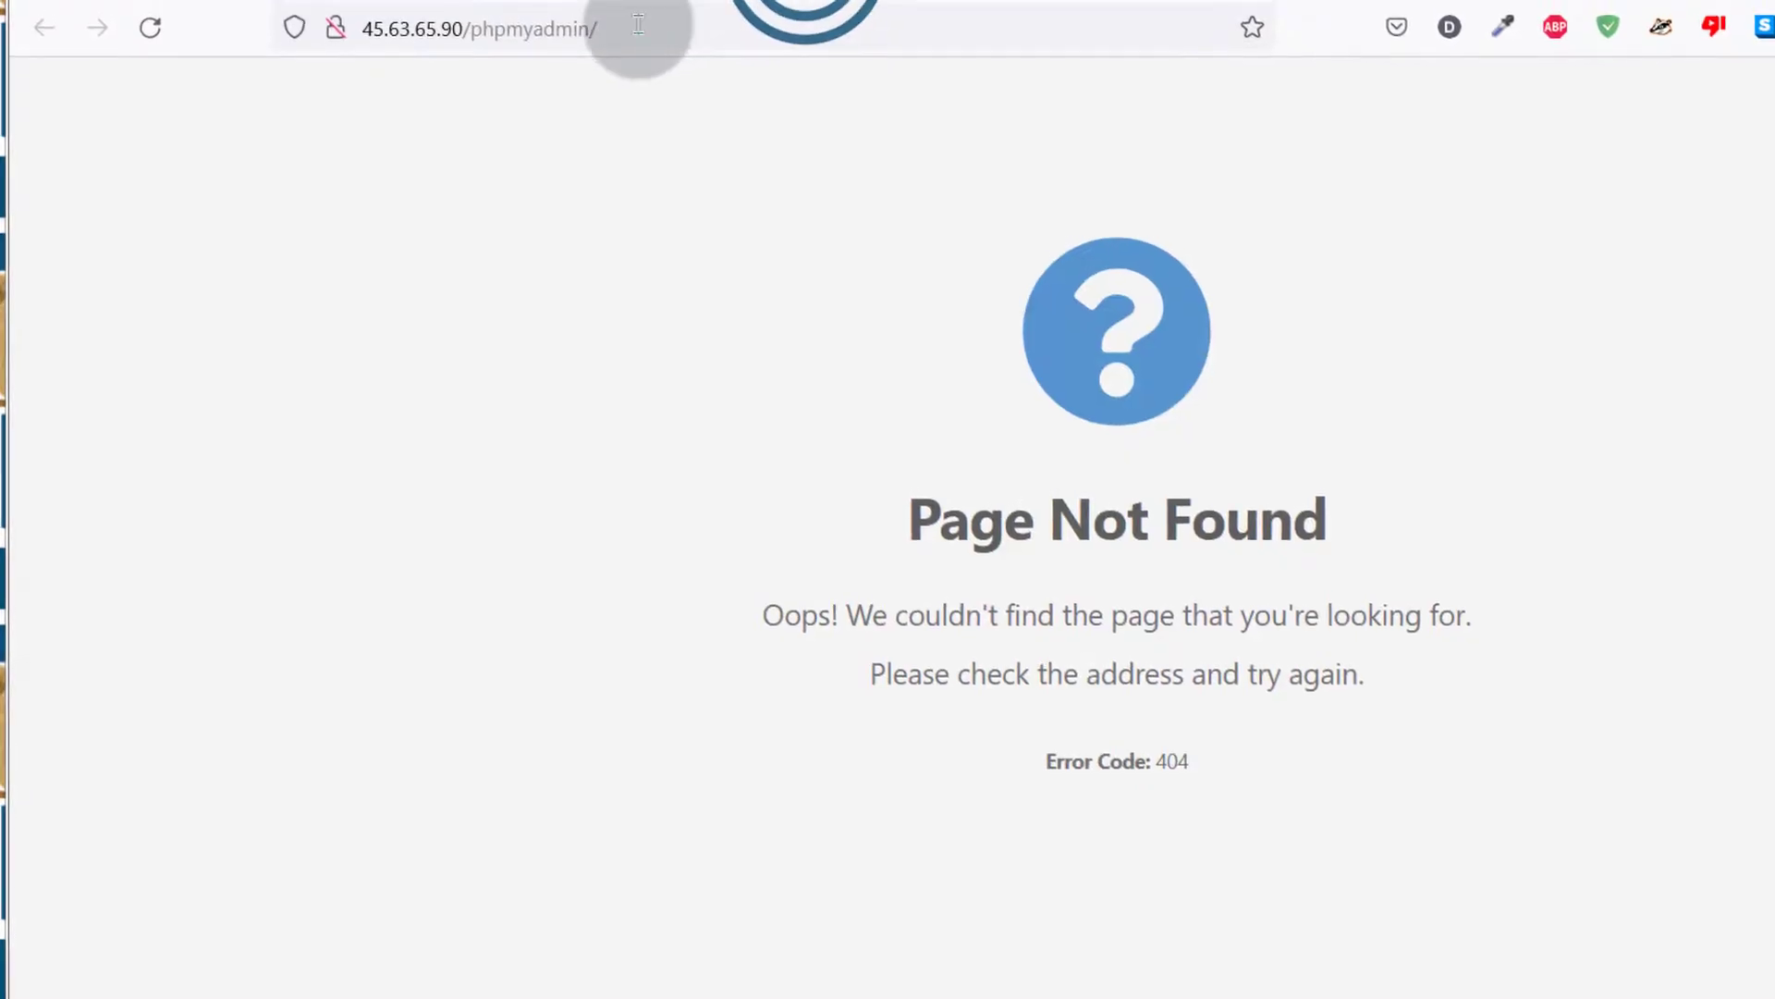
Paste and load cp13.bizanosa.club in the address bar, then return to the Hestia tab
{"action": "left_click", "coordinate": [641, 24]}
{"action": "right_click", "coordinate": [642, 31]}
{"action": "left_click", "coordinate": [717, 292]}
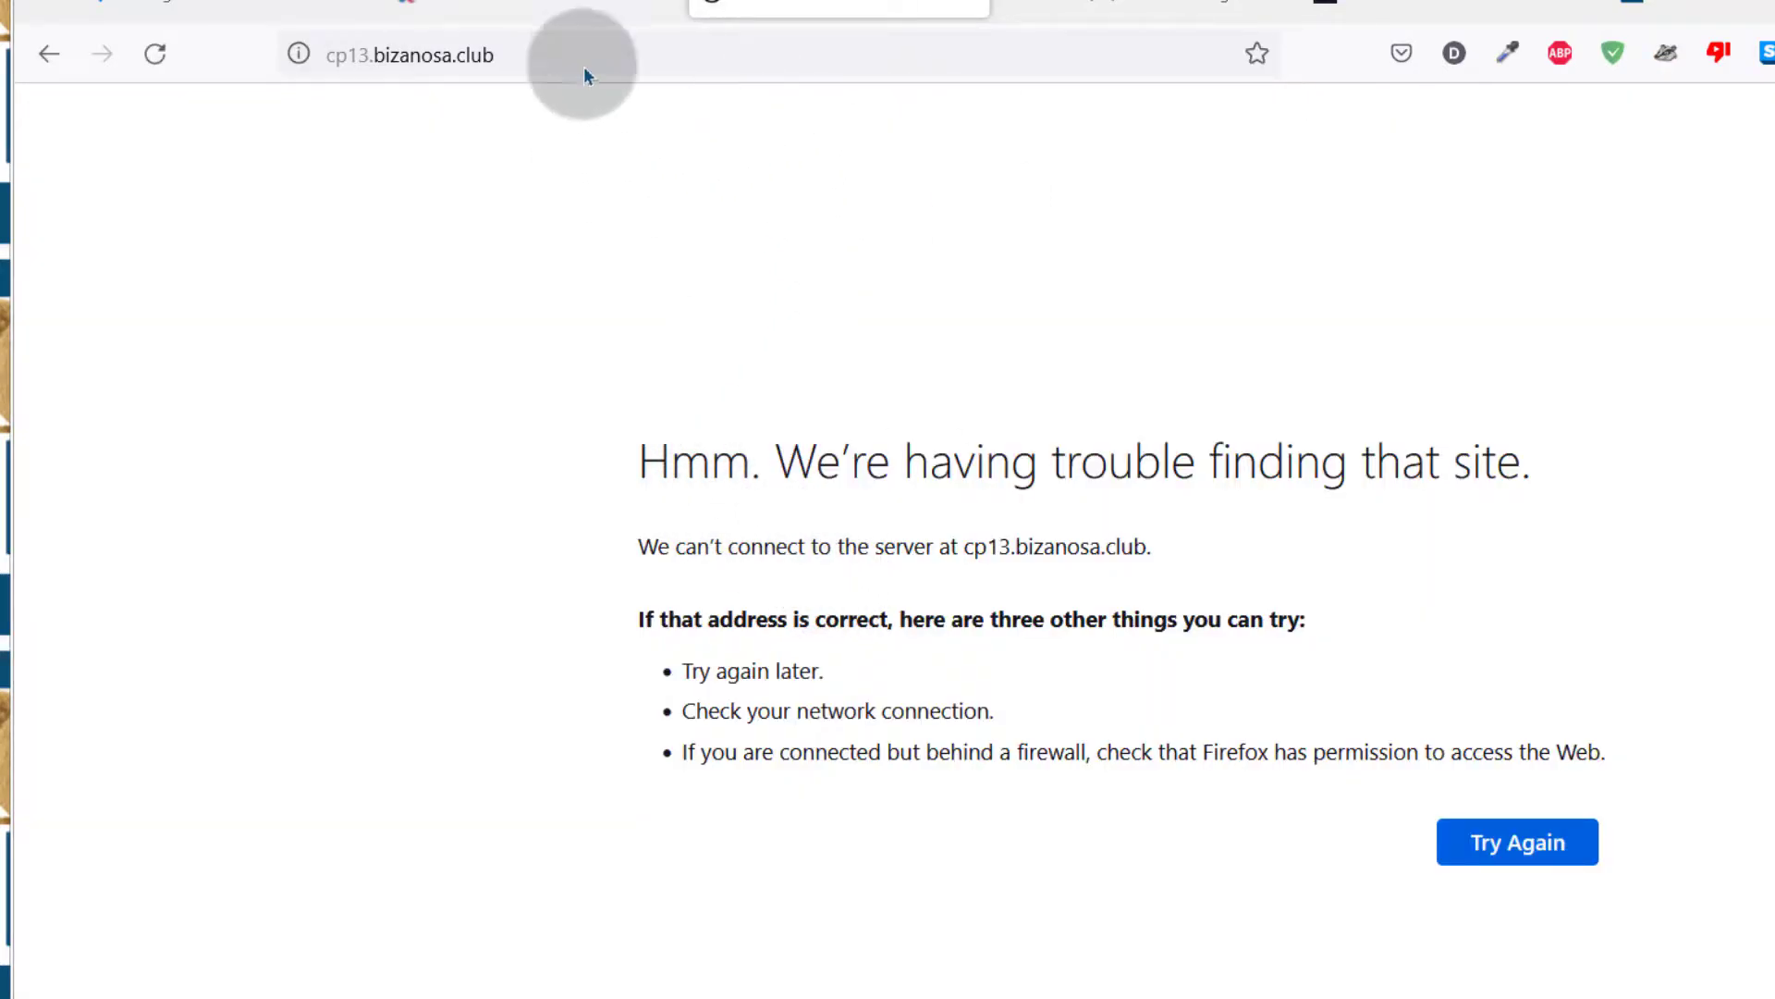
{"action": "left_click", "coordinate": [518, 8]}
{"action": "scroll", "coordinate": [416, 517], "scroll_direction": "up", "scroll_amount": 2}
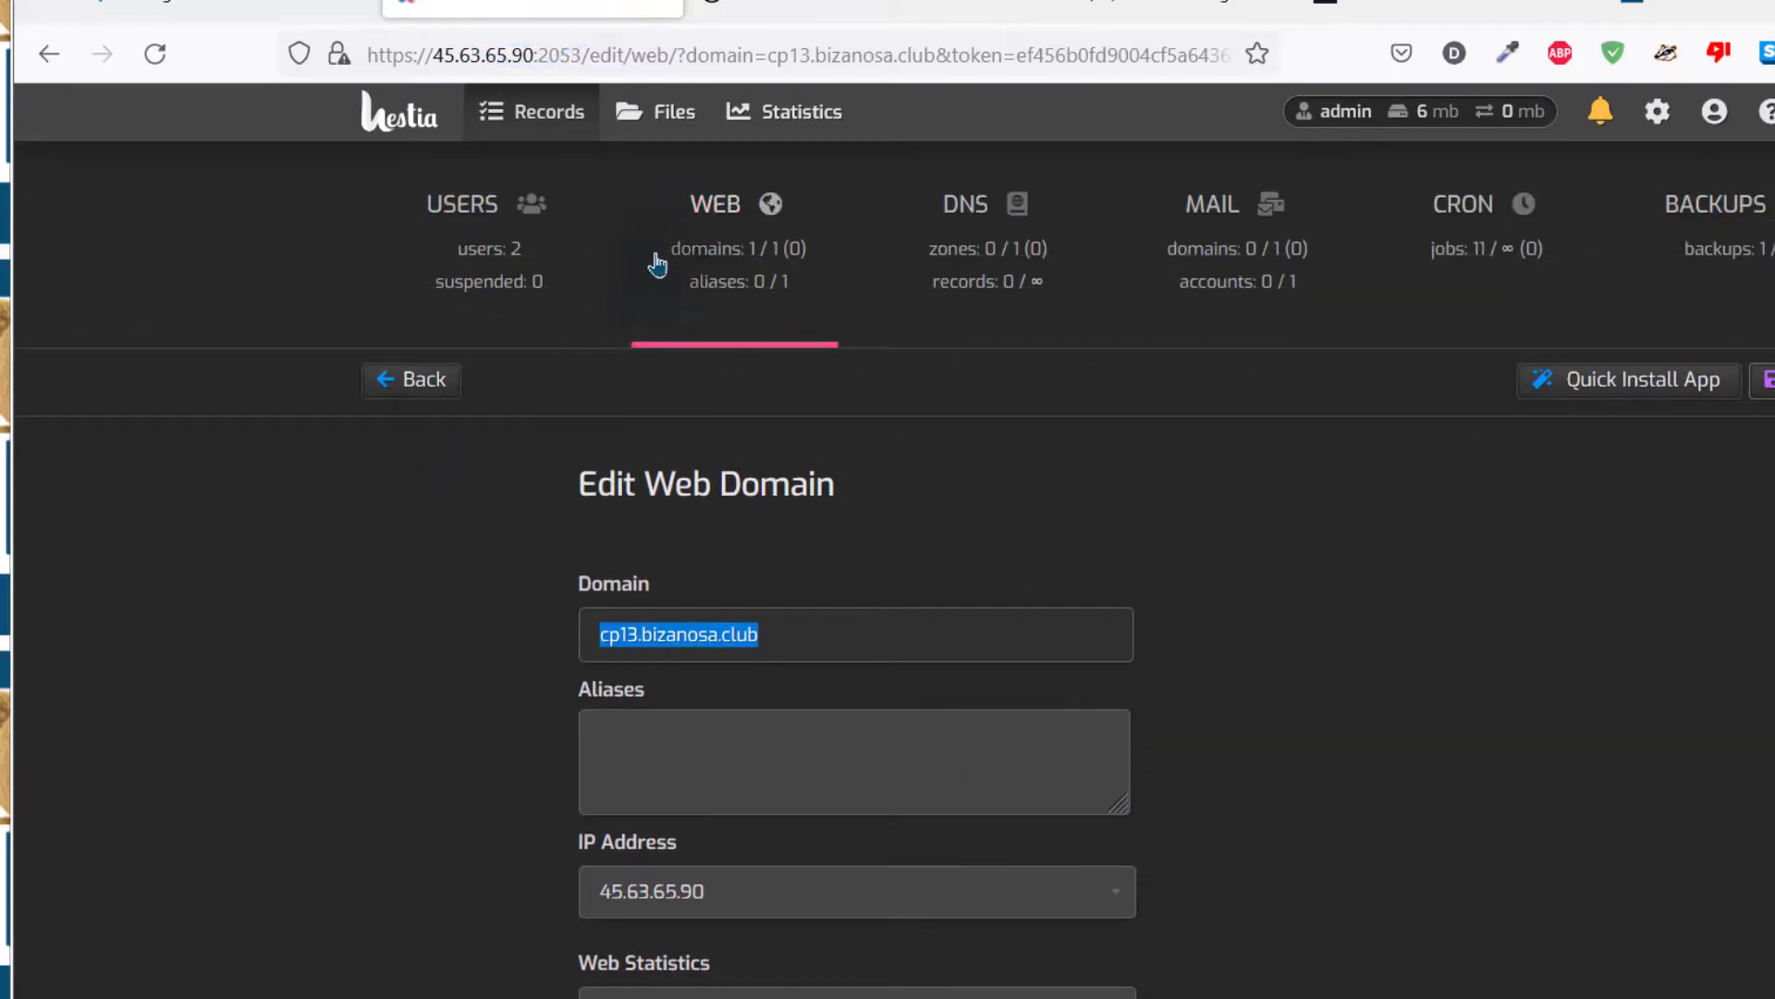
Copy cp13.bizanosa.club from the web domain list, then delete that domain and confirm
{"action": "left_click", "coordinate": [710, 215]}
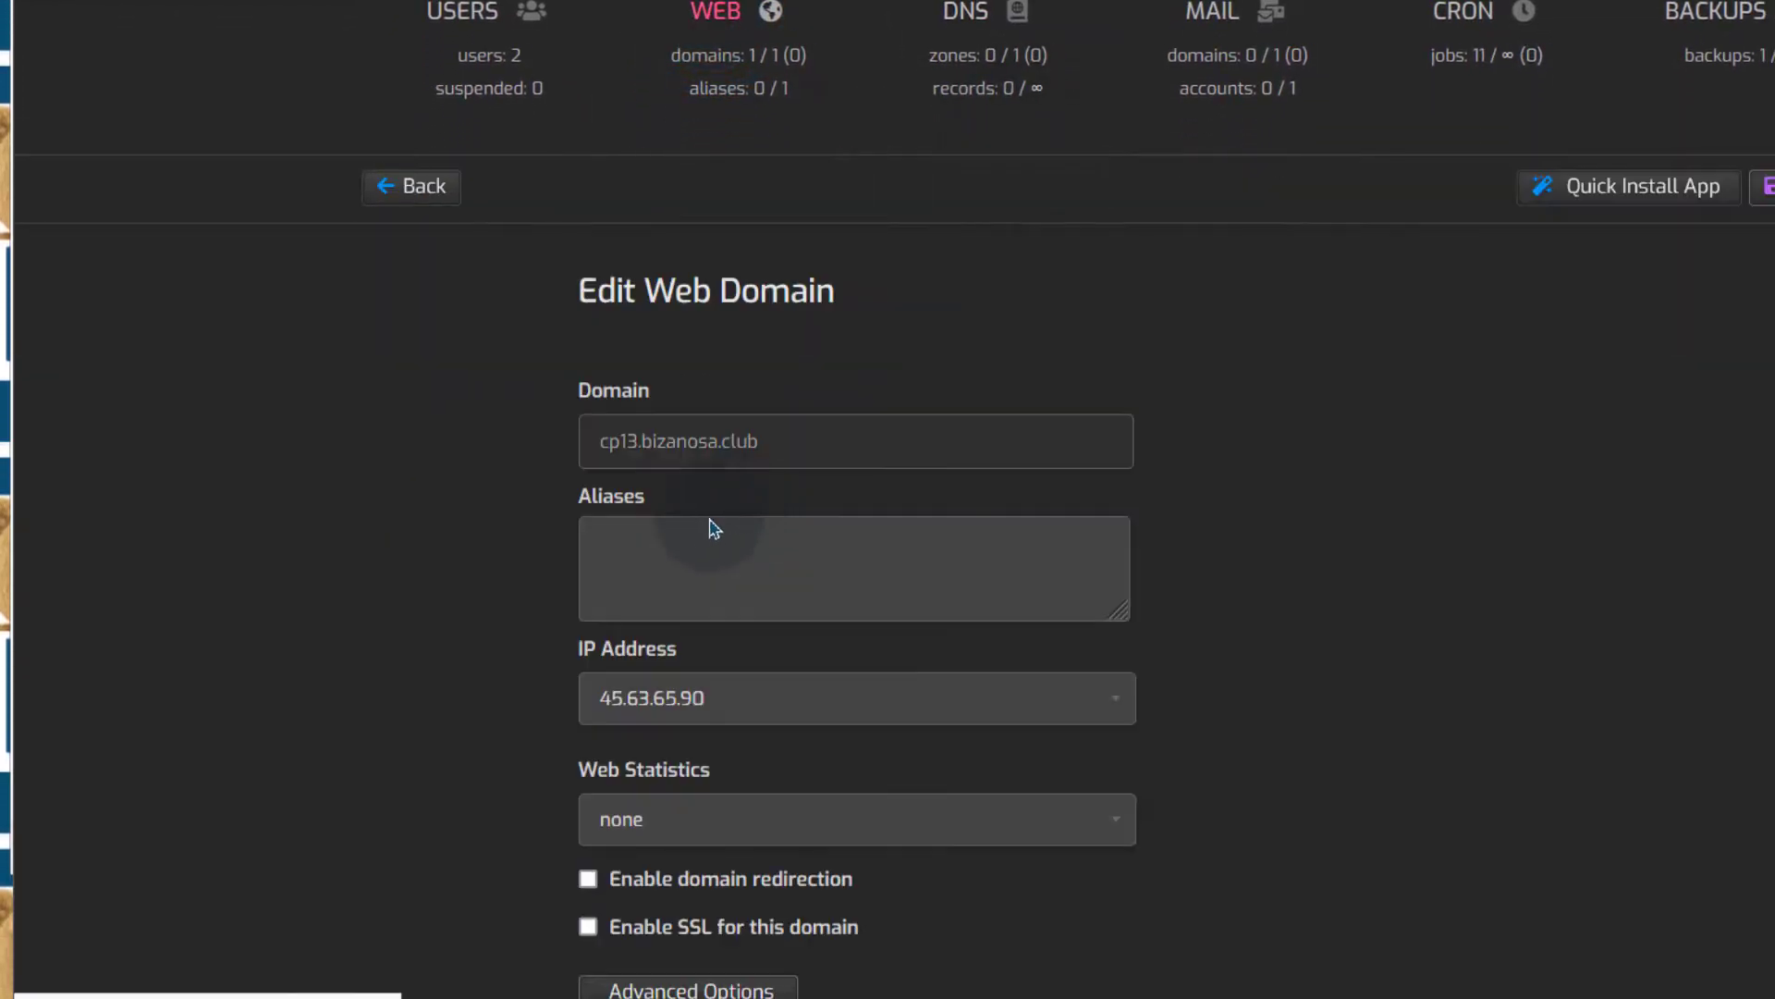
{"action": "scroll", "coordinate": [708, 501], "scroll_direction": "down", "scroll_amount": 2}
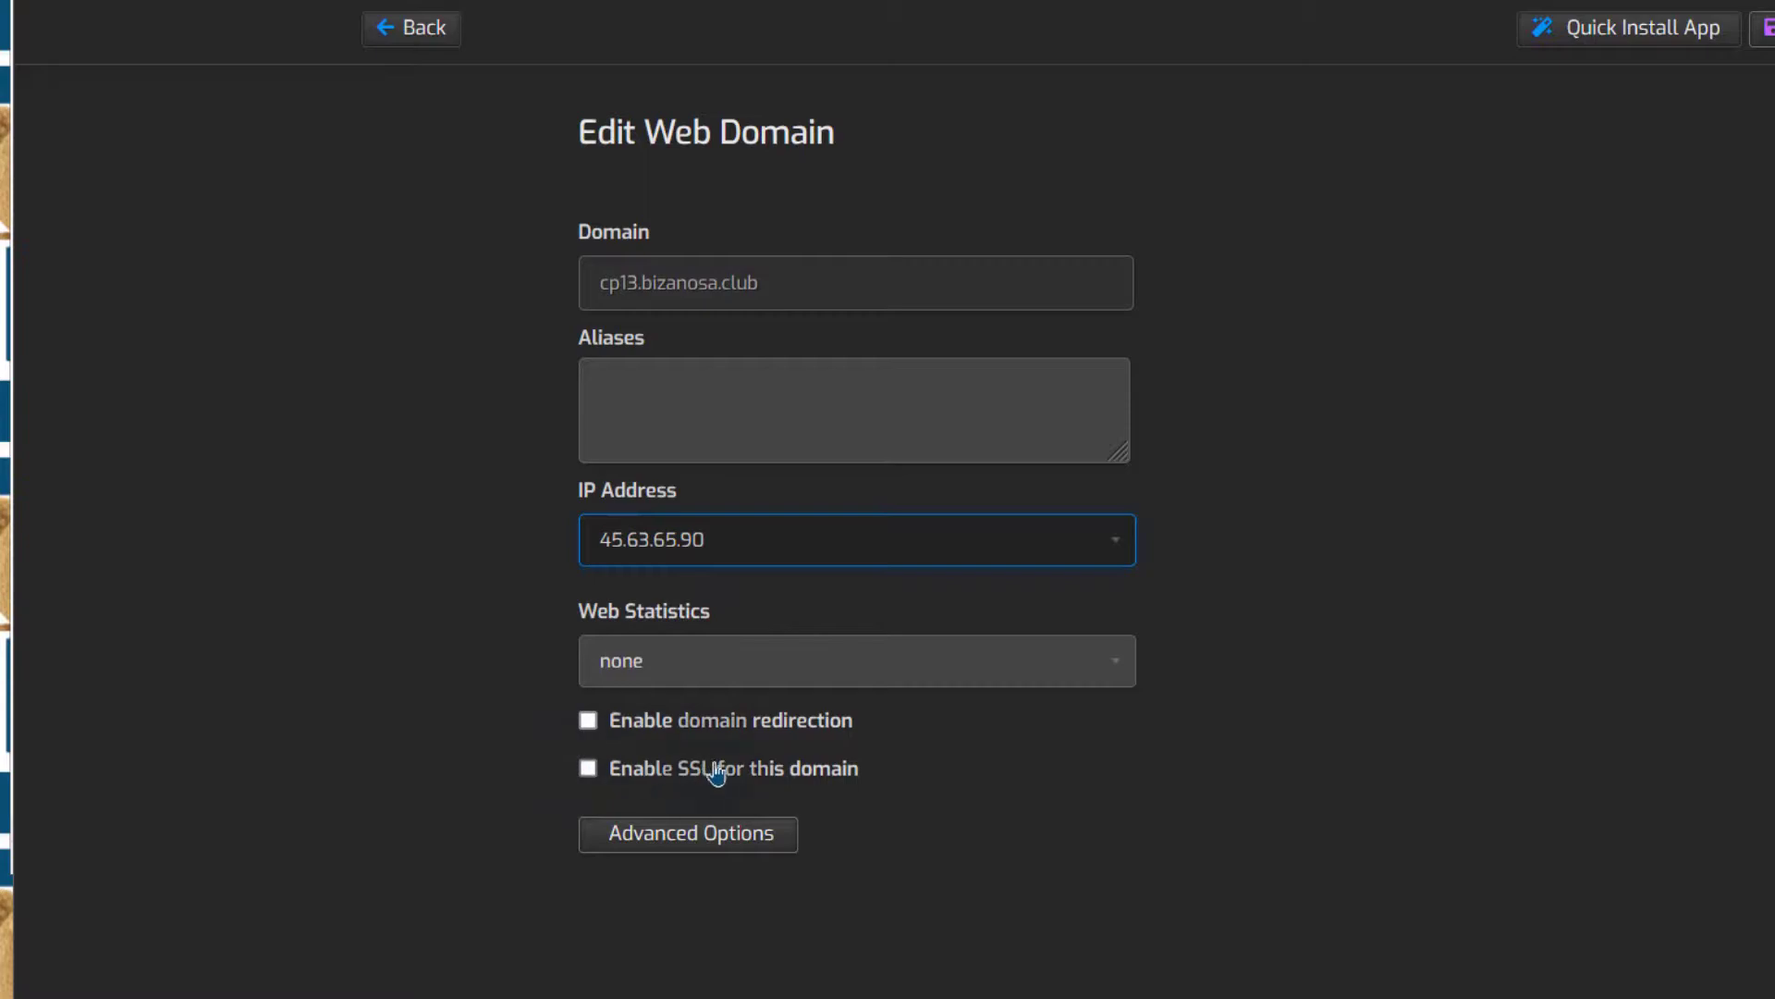
{"action": "left_click", "coordinate": [703, 837]}
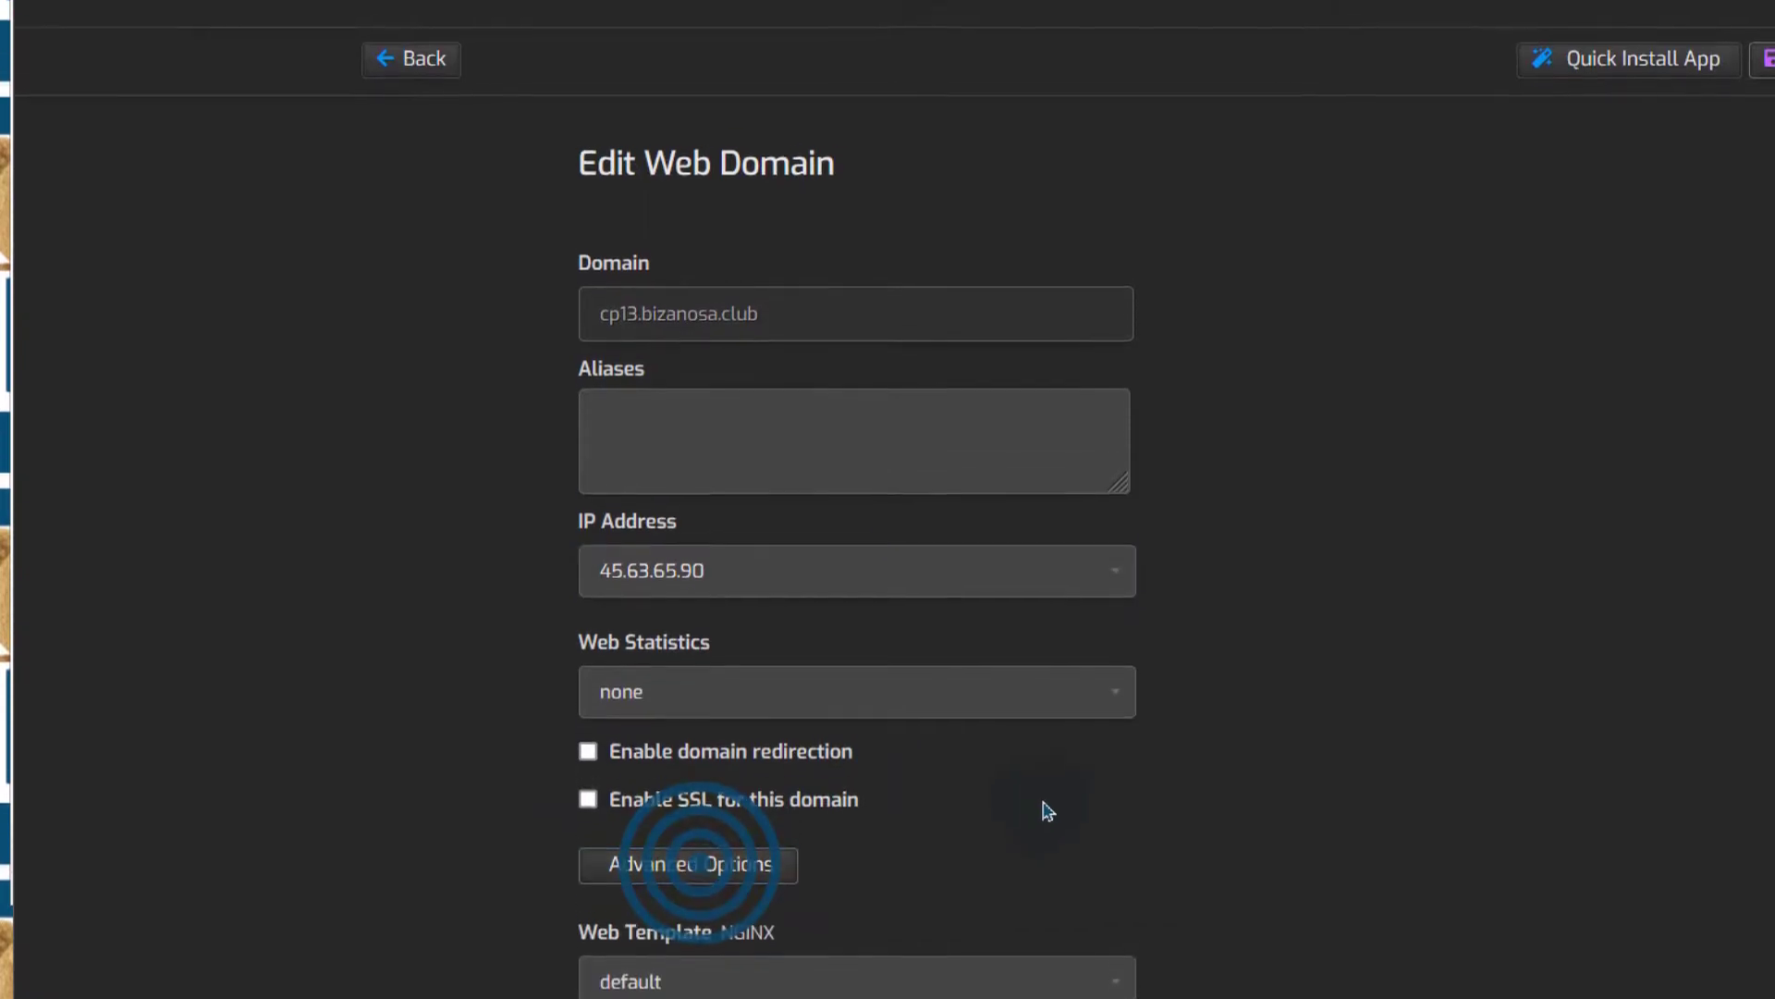
{"action": "scroll", "coordinate": [1050, 804], "scroll_direction": "down", "scroll_amount": 3}
{"action": "scroll", "coordinate": [1084, 800], "scroll_direction": "up", "scroll_amount": 4}
{"action": "left_click", "coordinate": [442, 183]}
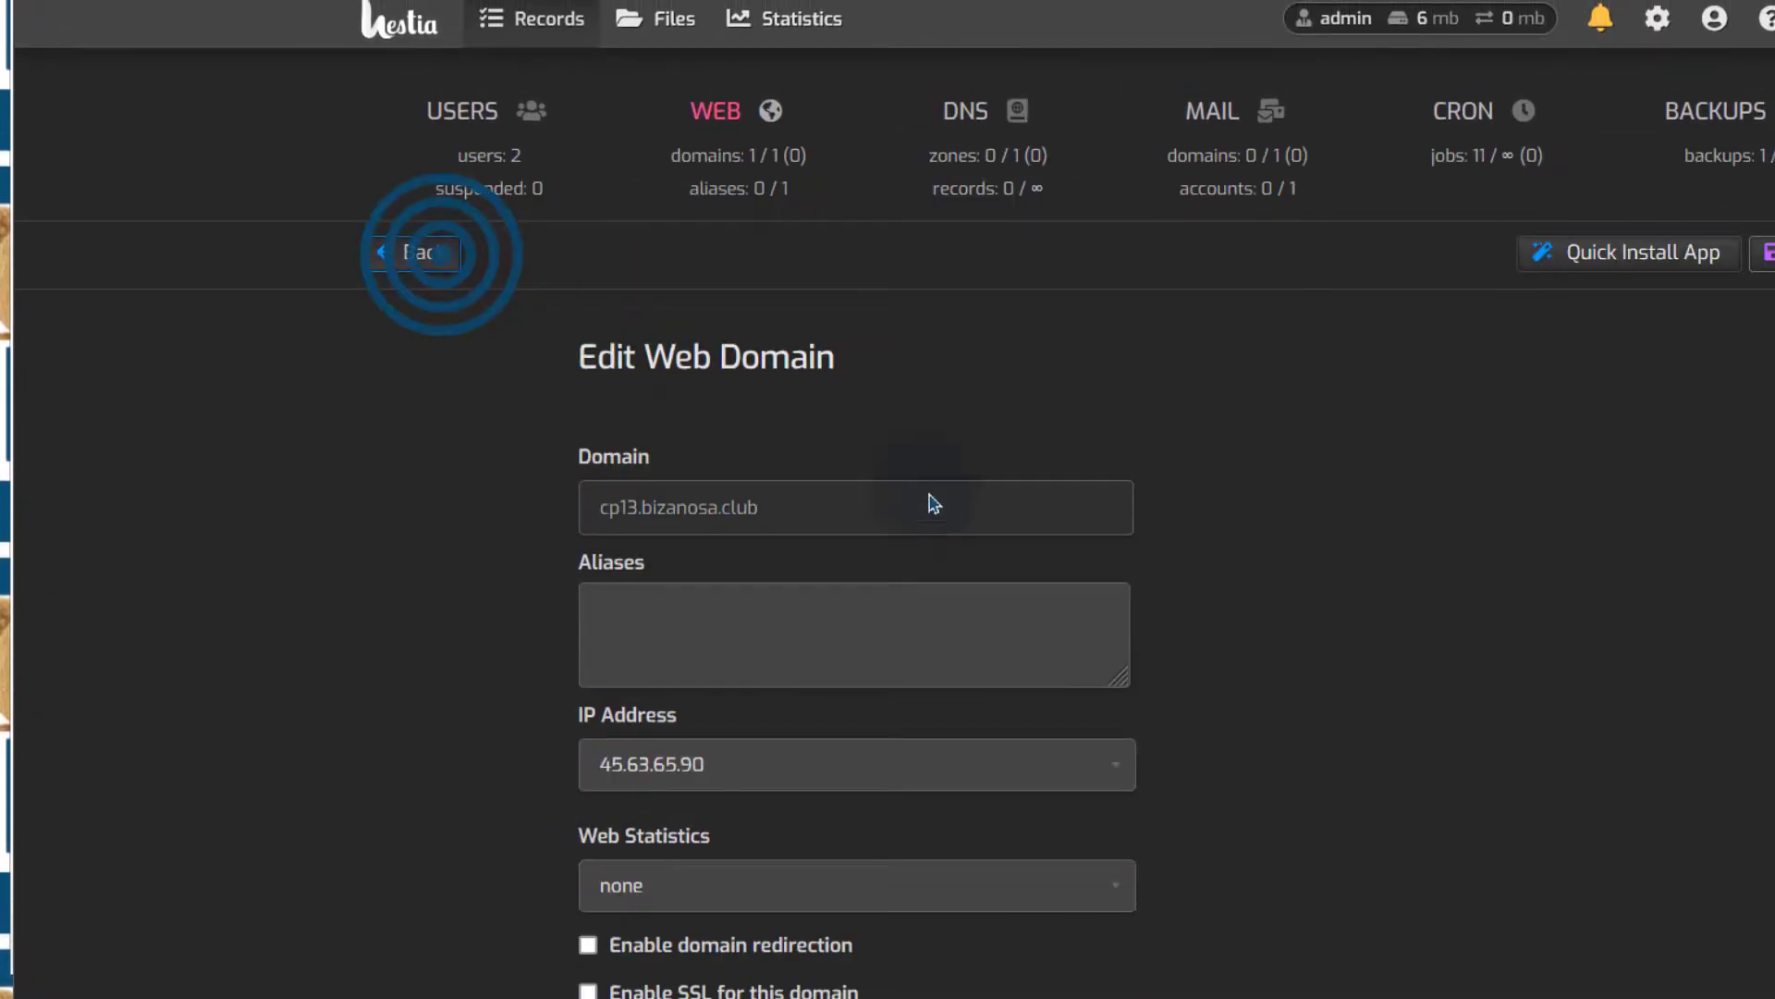
{"action": "left_click", "coordinate": [405, 424]}
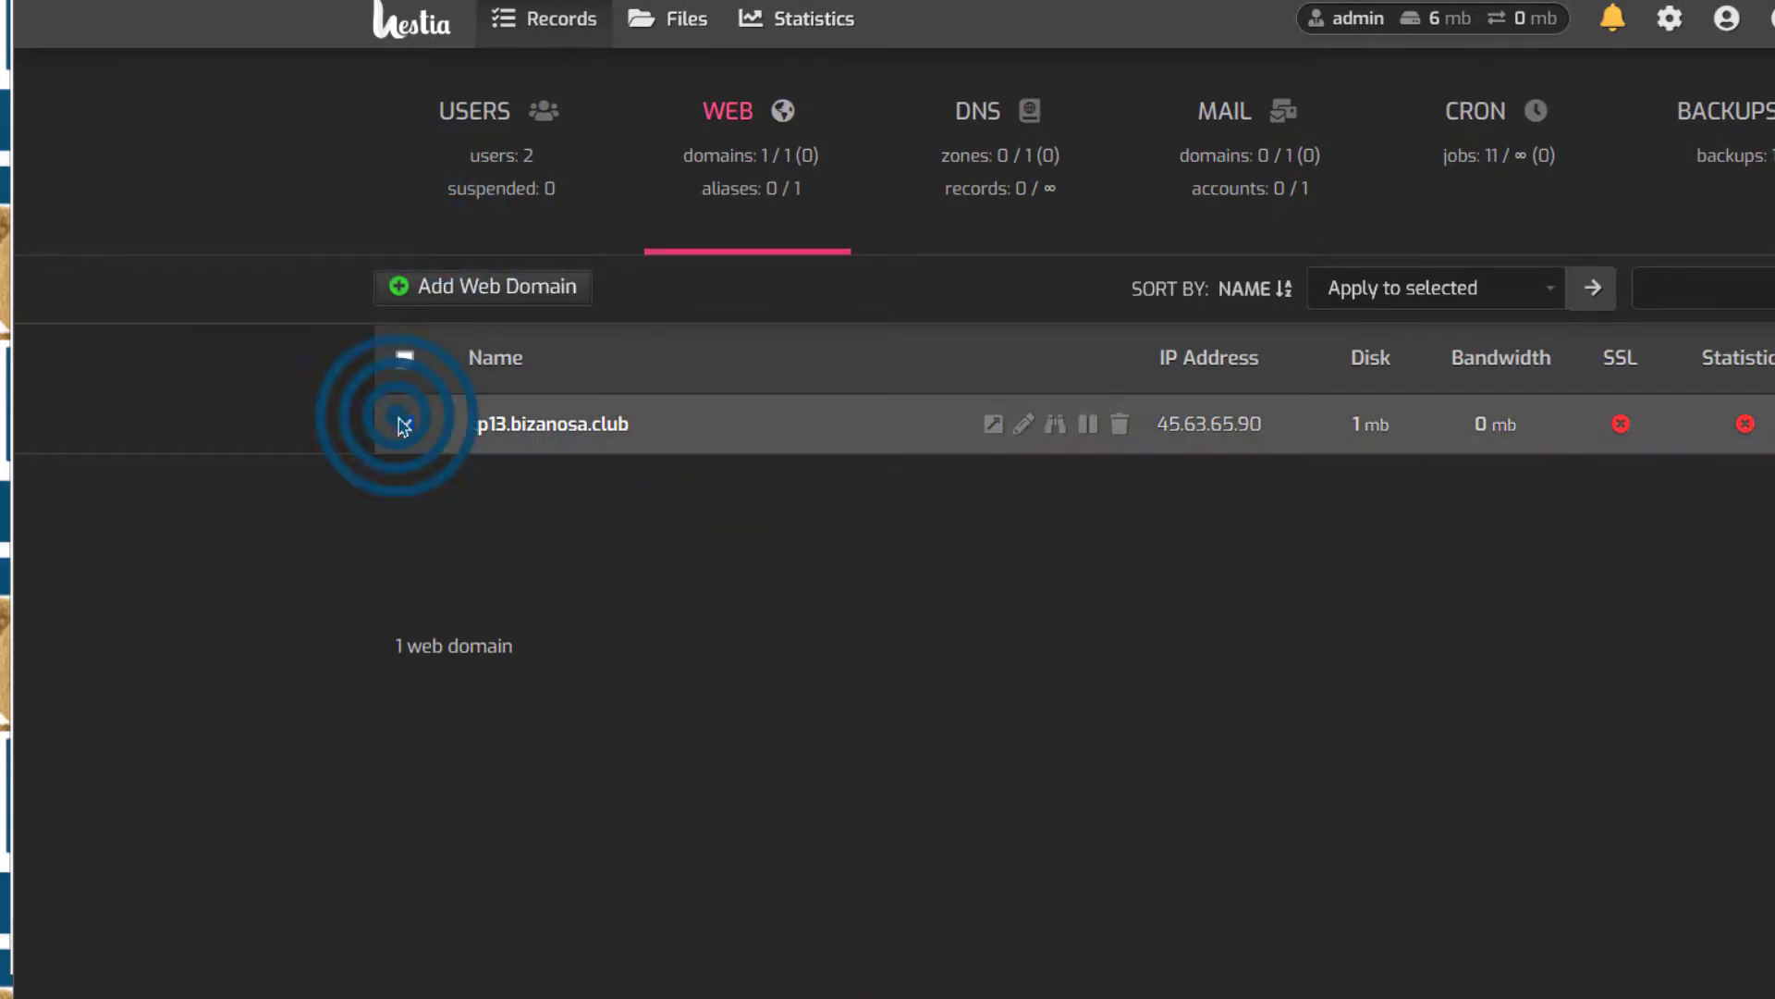
{"action": "left_click", "coordinate": [628, 422]}
{"action": "left_click_drag", "start_coordinate": [580, 428], "coordinate": [469, 424]}
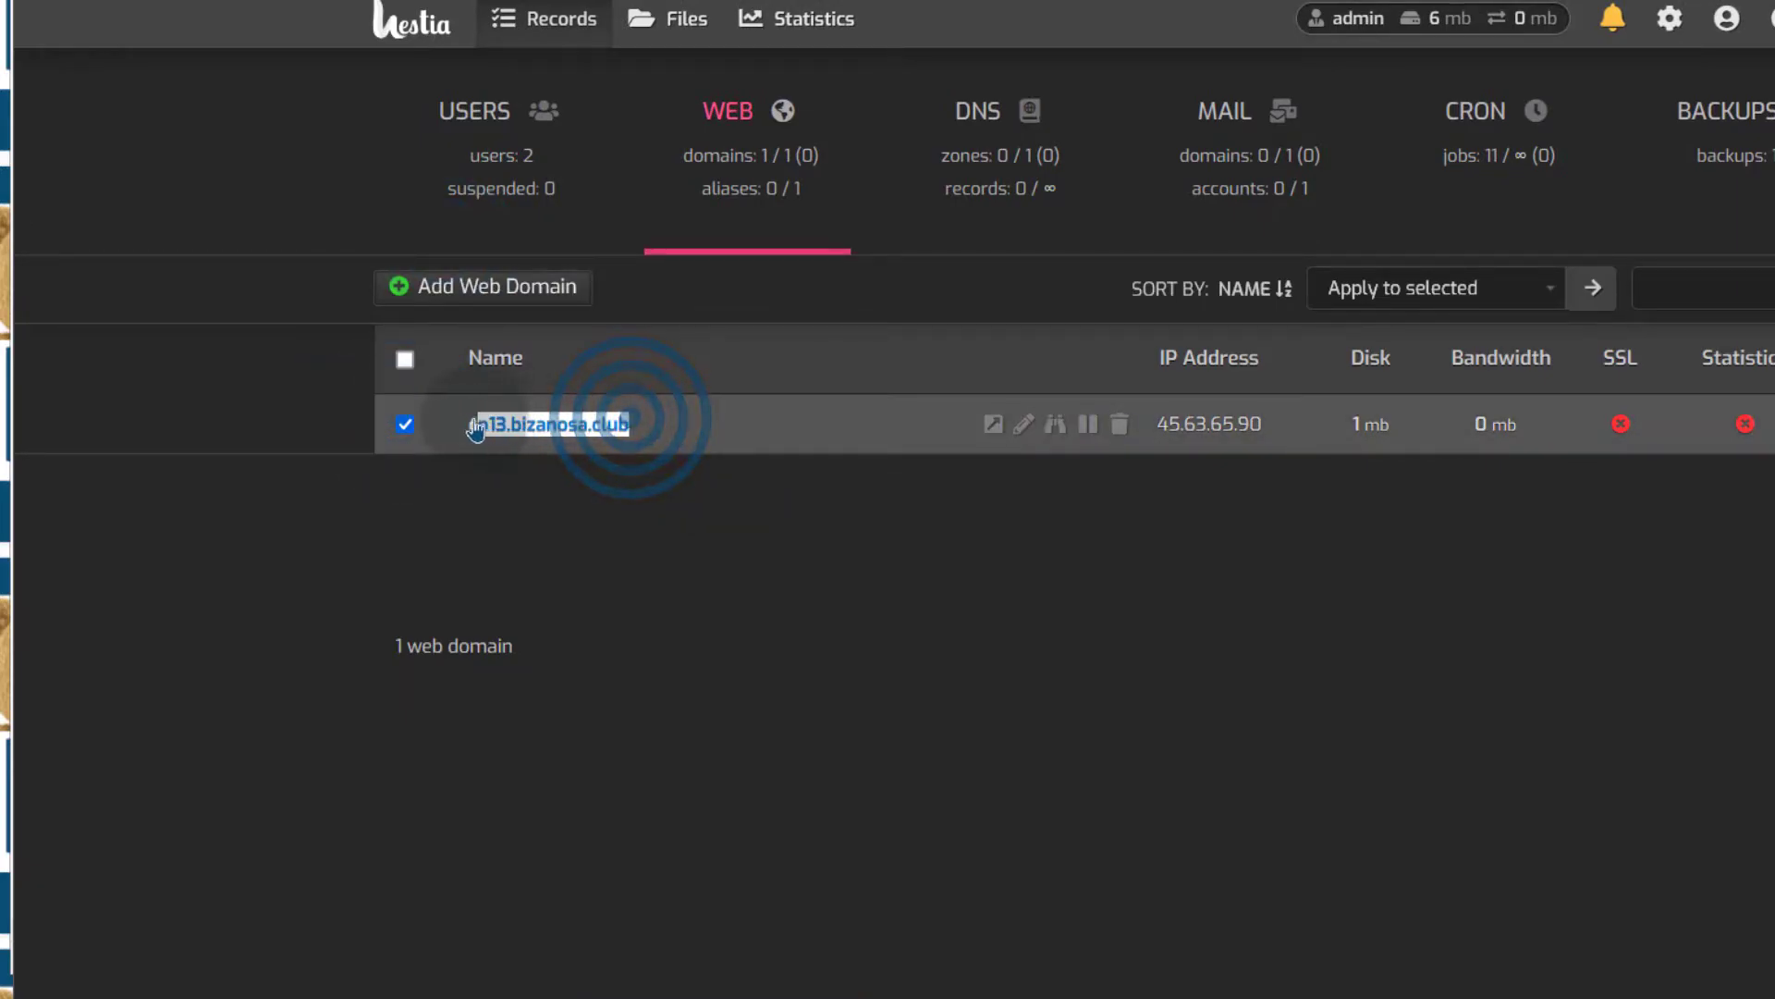
{"action": "right_click", "coordinate": [507, 418]}
{"action": "left_click", "coordinate": [592, 732]}
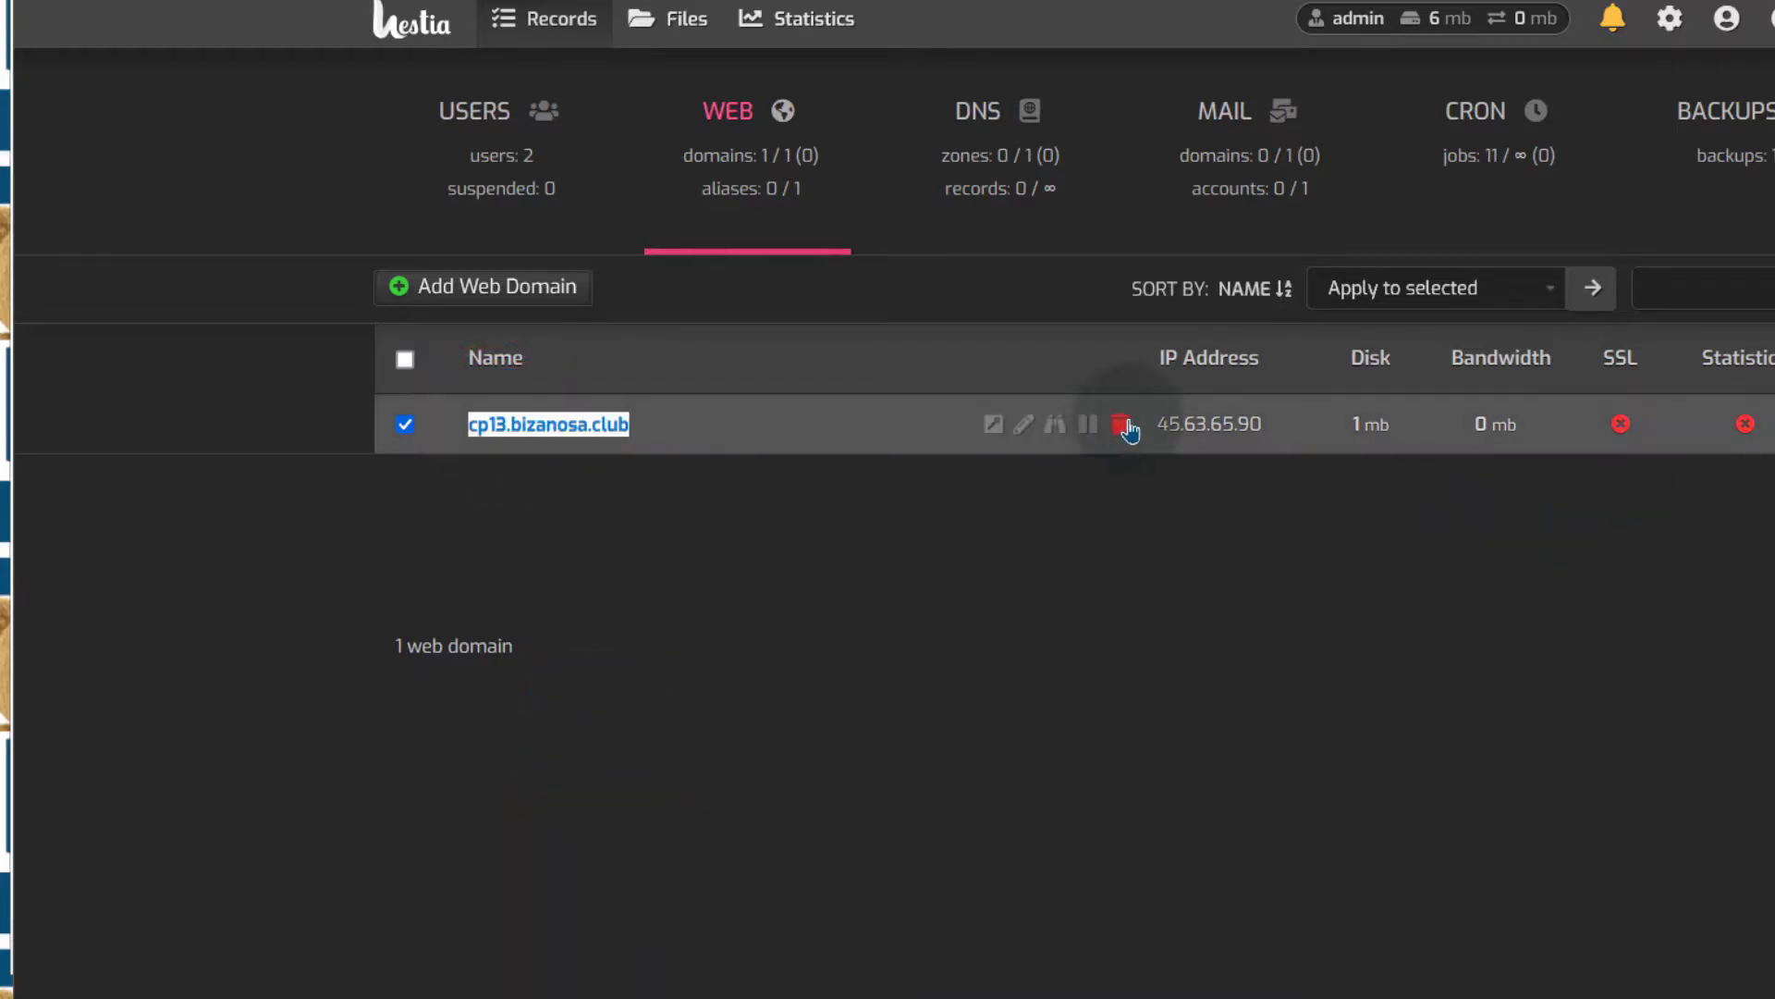
{"action": "left_click", "coordinate": [1128, 426]}
{"action": "left_click", "coordinate": [1131, 659]}
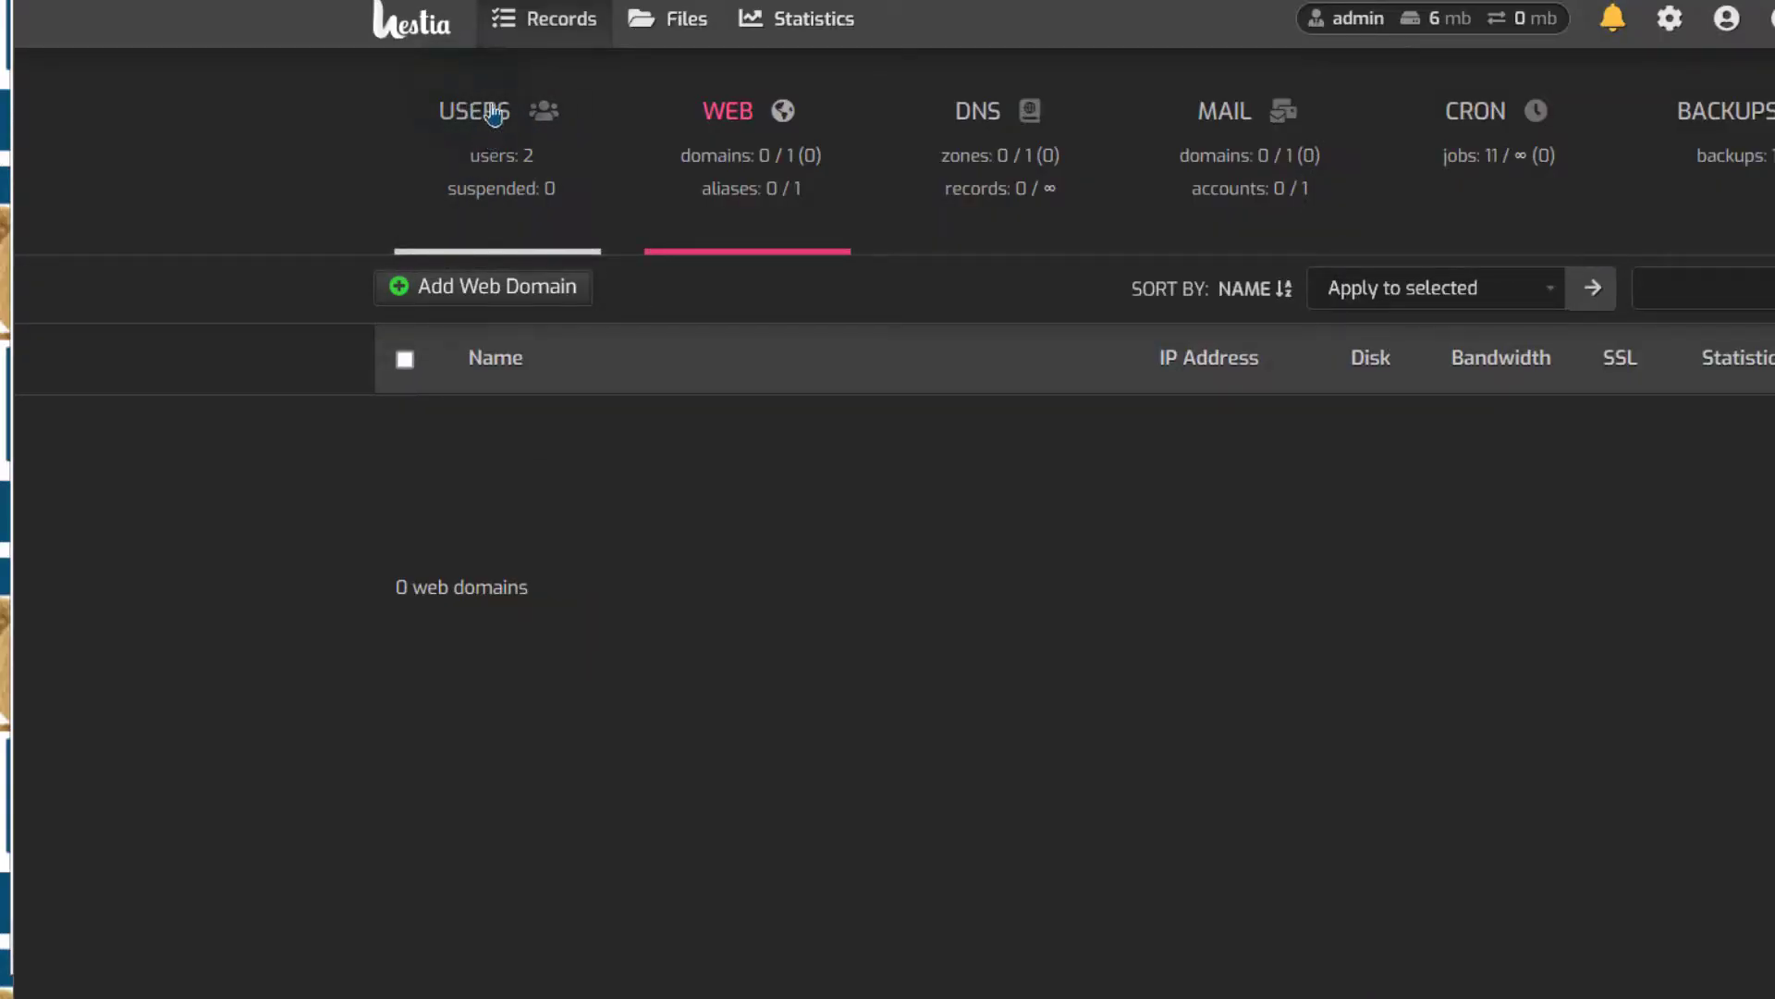
Logged in as the second user, add web domain cp13.bizanosa.club with a DNS zone
{"action": "left_click", "coordinate": [485, 137]}
{"action": "left_click", "coordinate": [532, 516]}
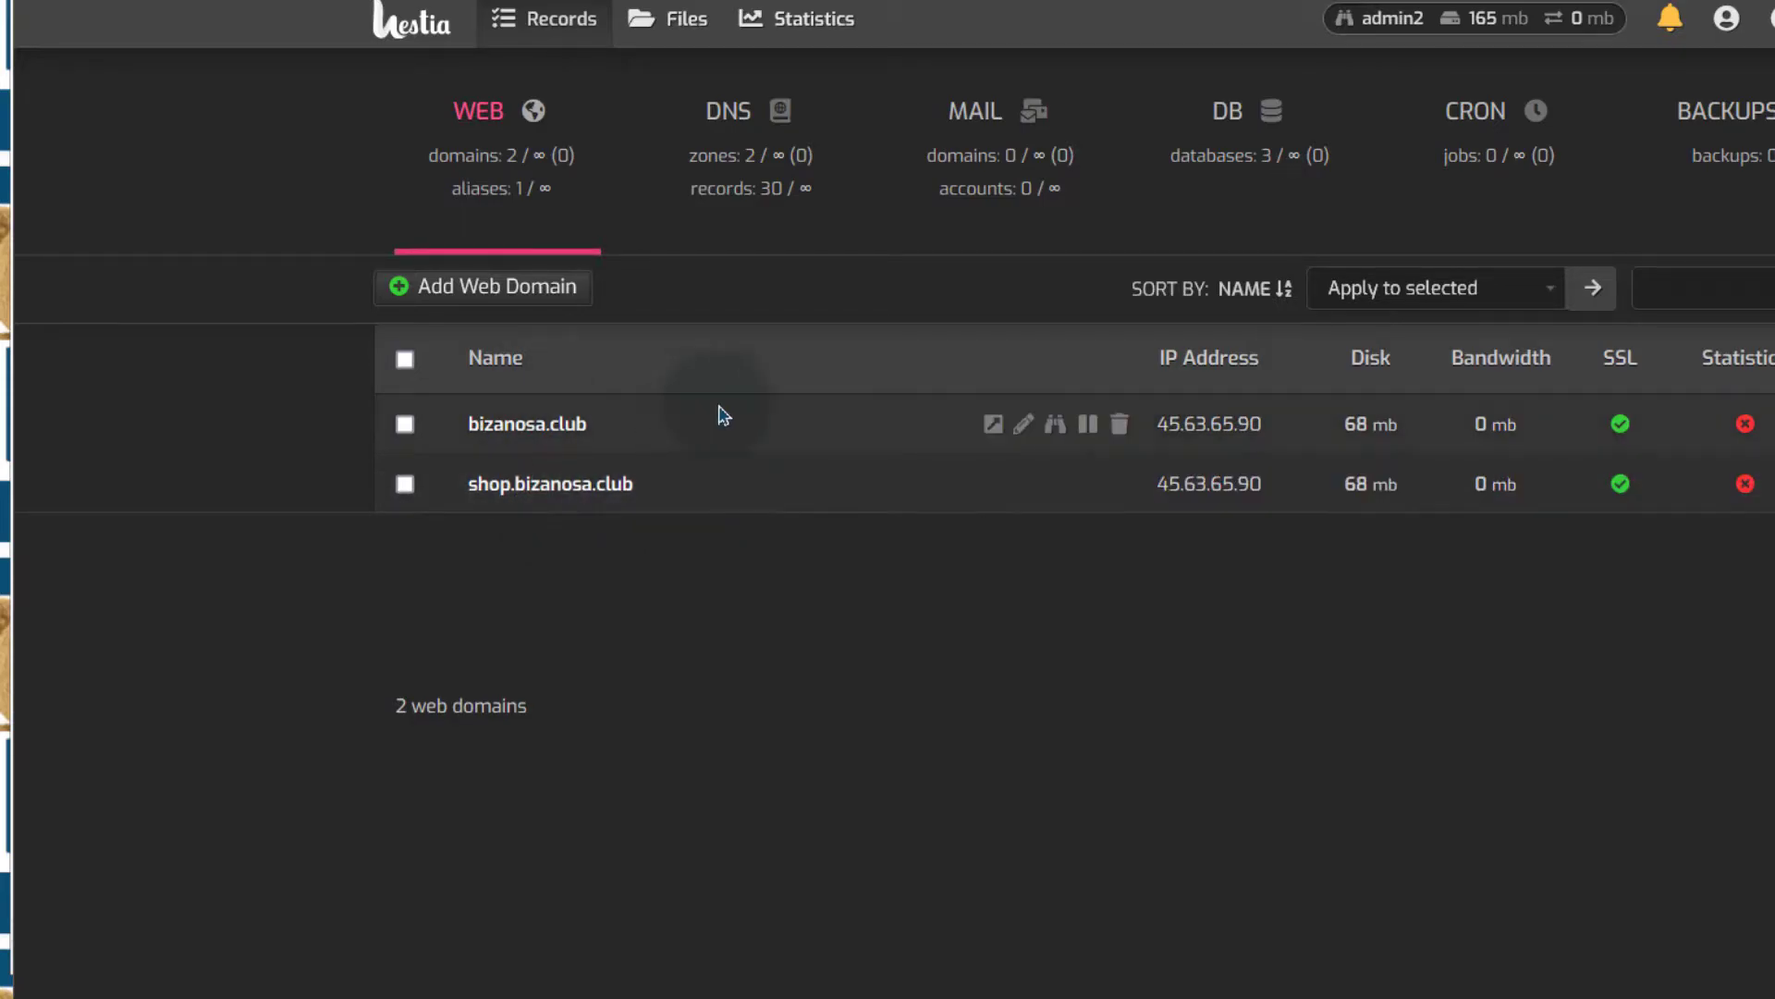
{"action": "left_click", "coordinate": [471, 287]}
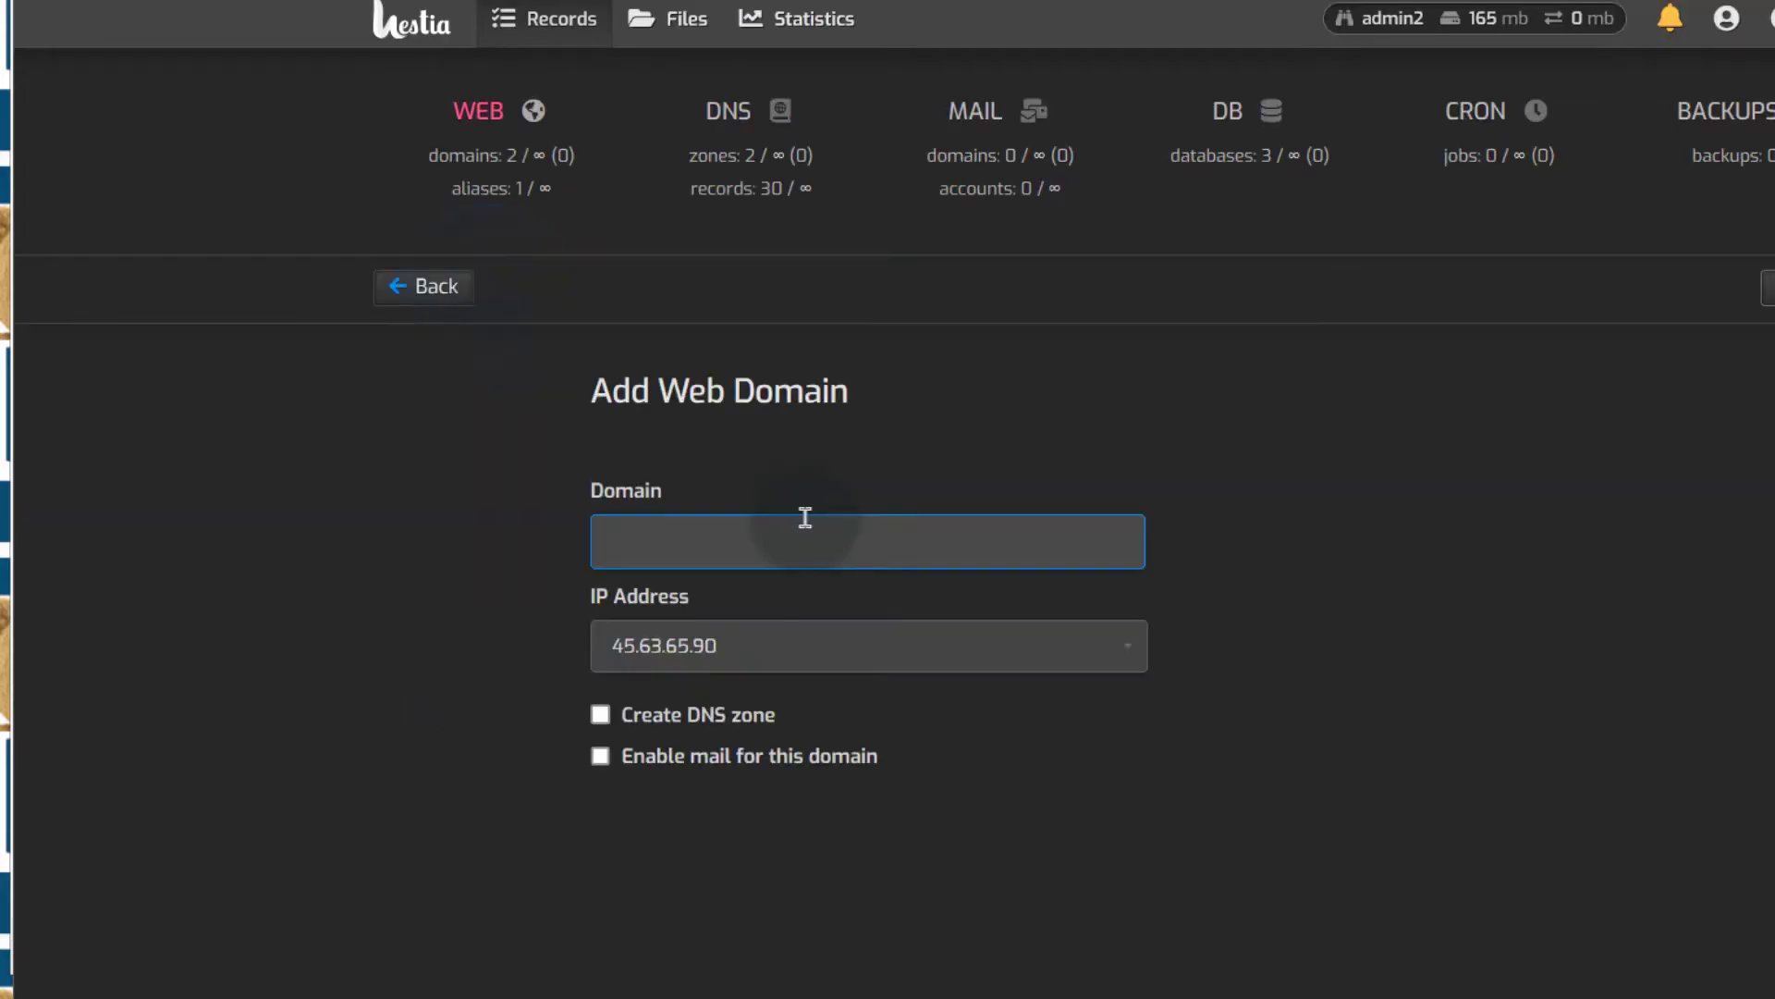
{"action": "right_click", "coordinate": [689, 526]}
{"action": "left_click", "coordinate": [773, 37]}
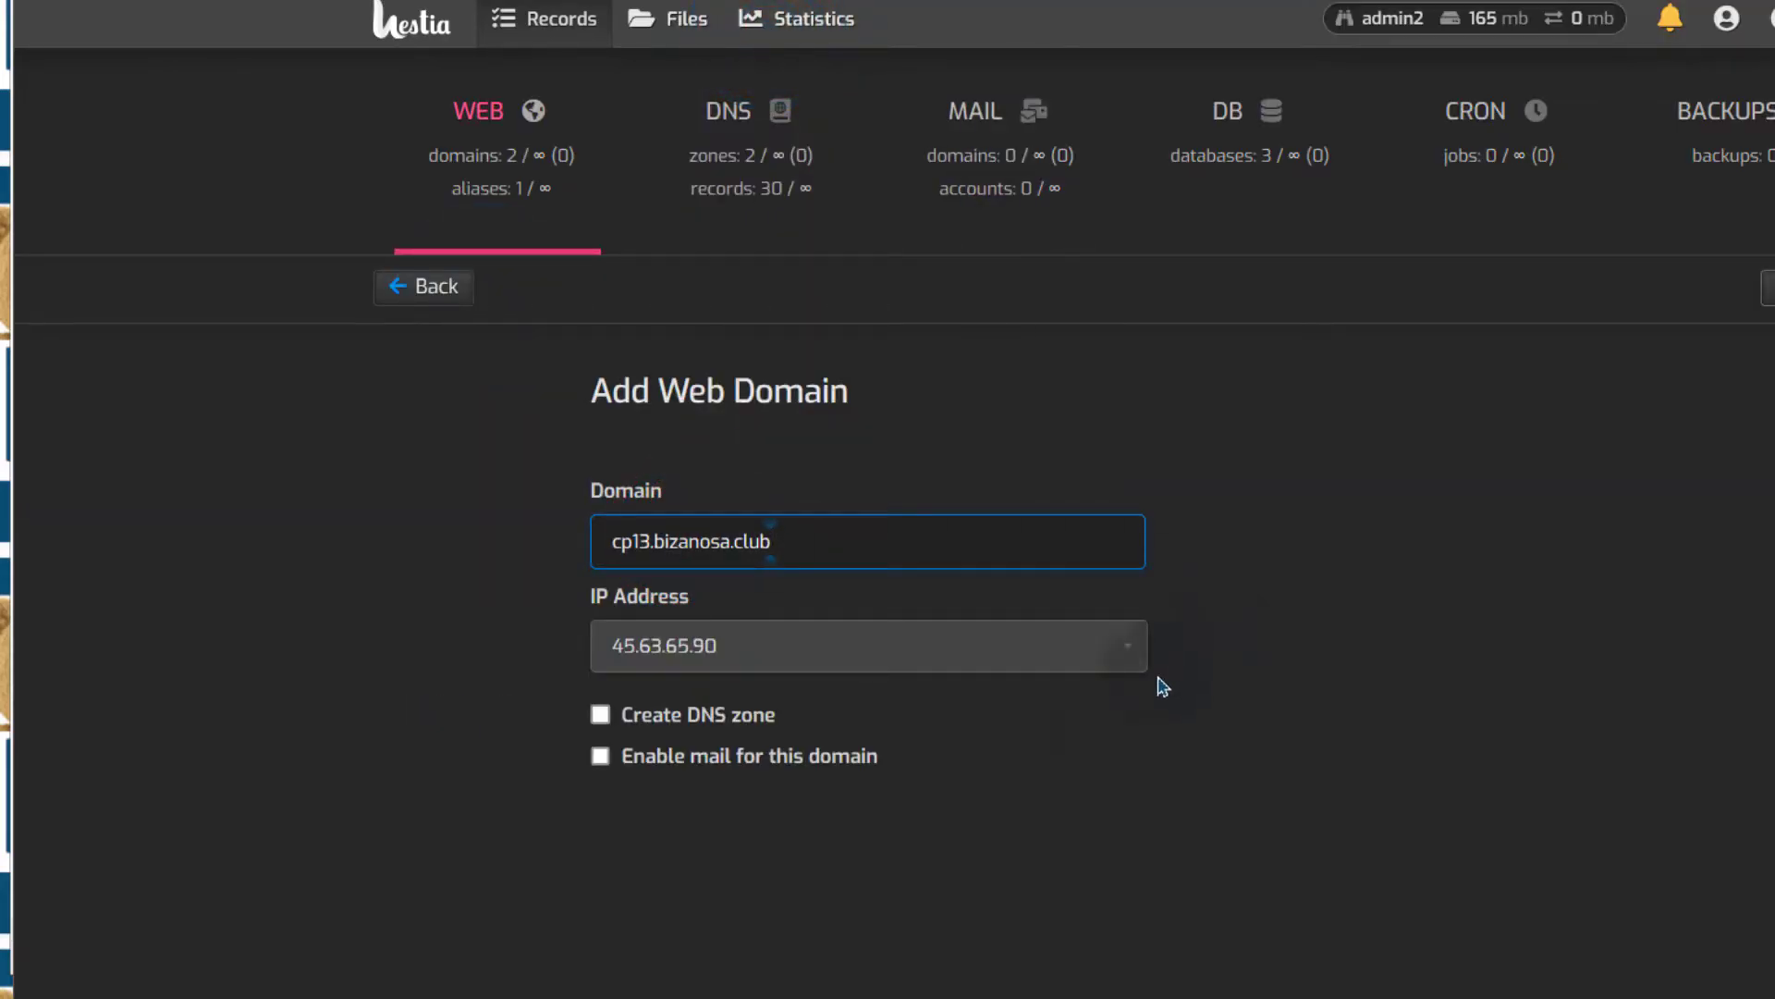
{"action": "left_click", "coordinate": [670, 710]}
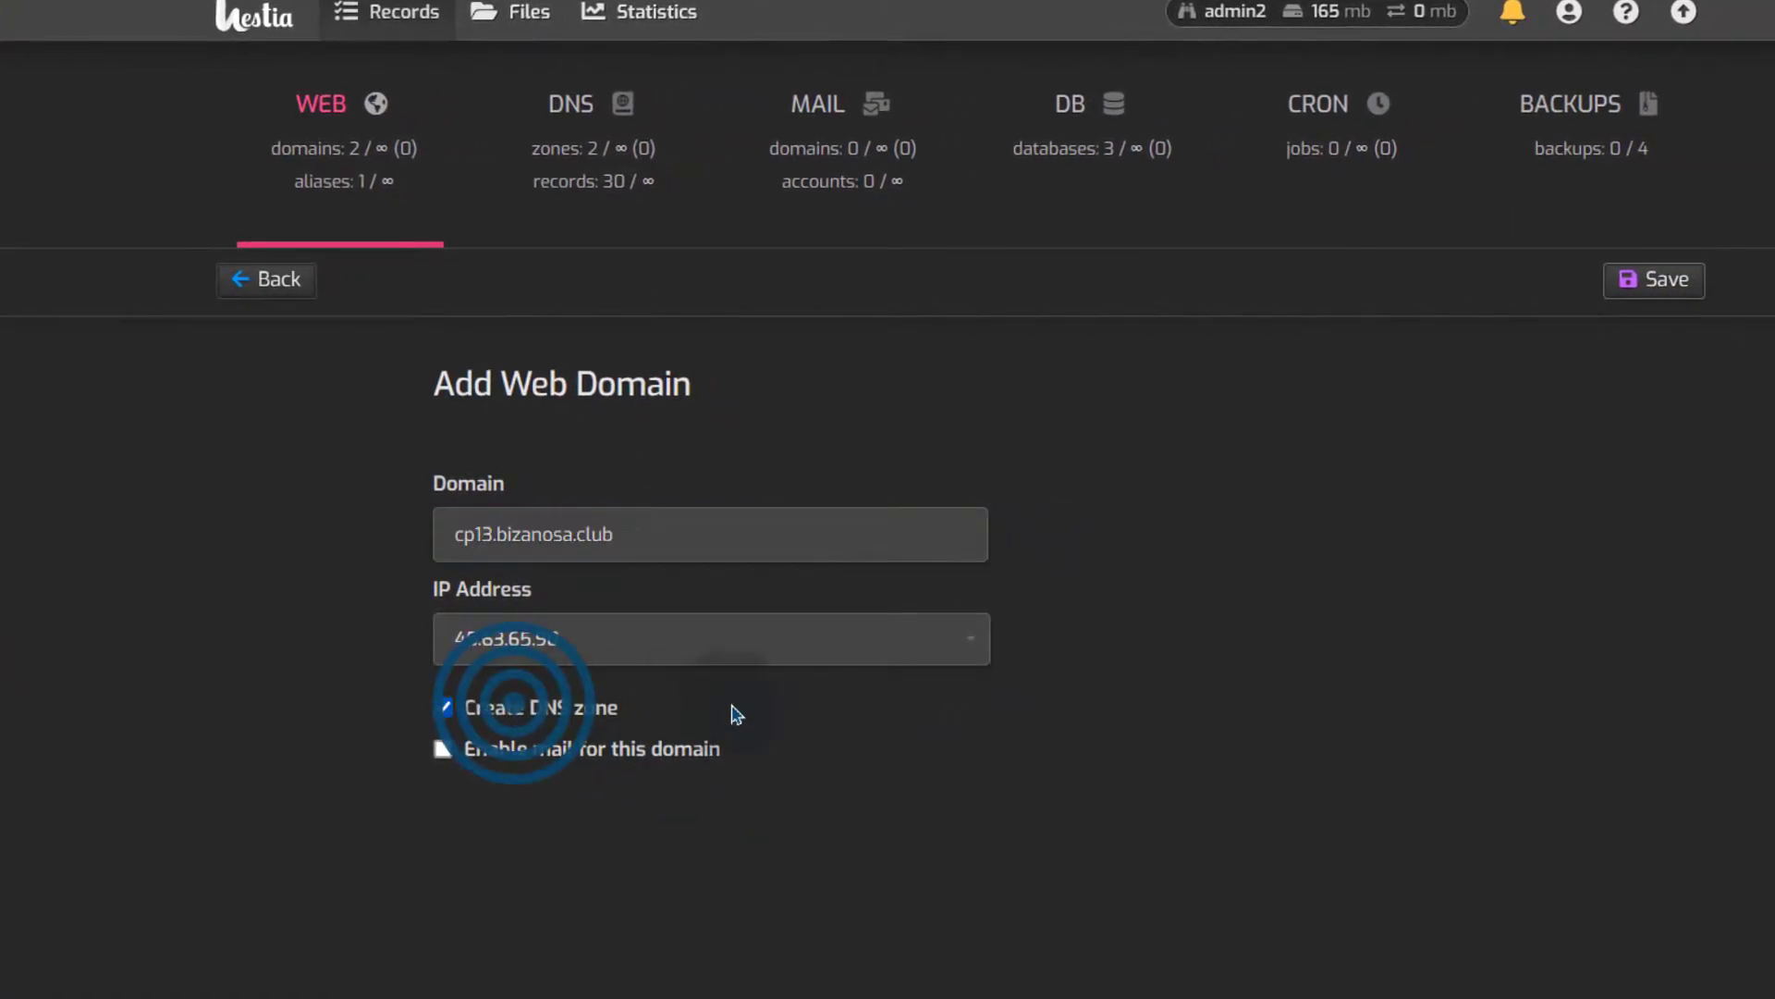
{"action": "left_click", "coordinate": [1657, 282]}
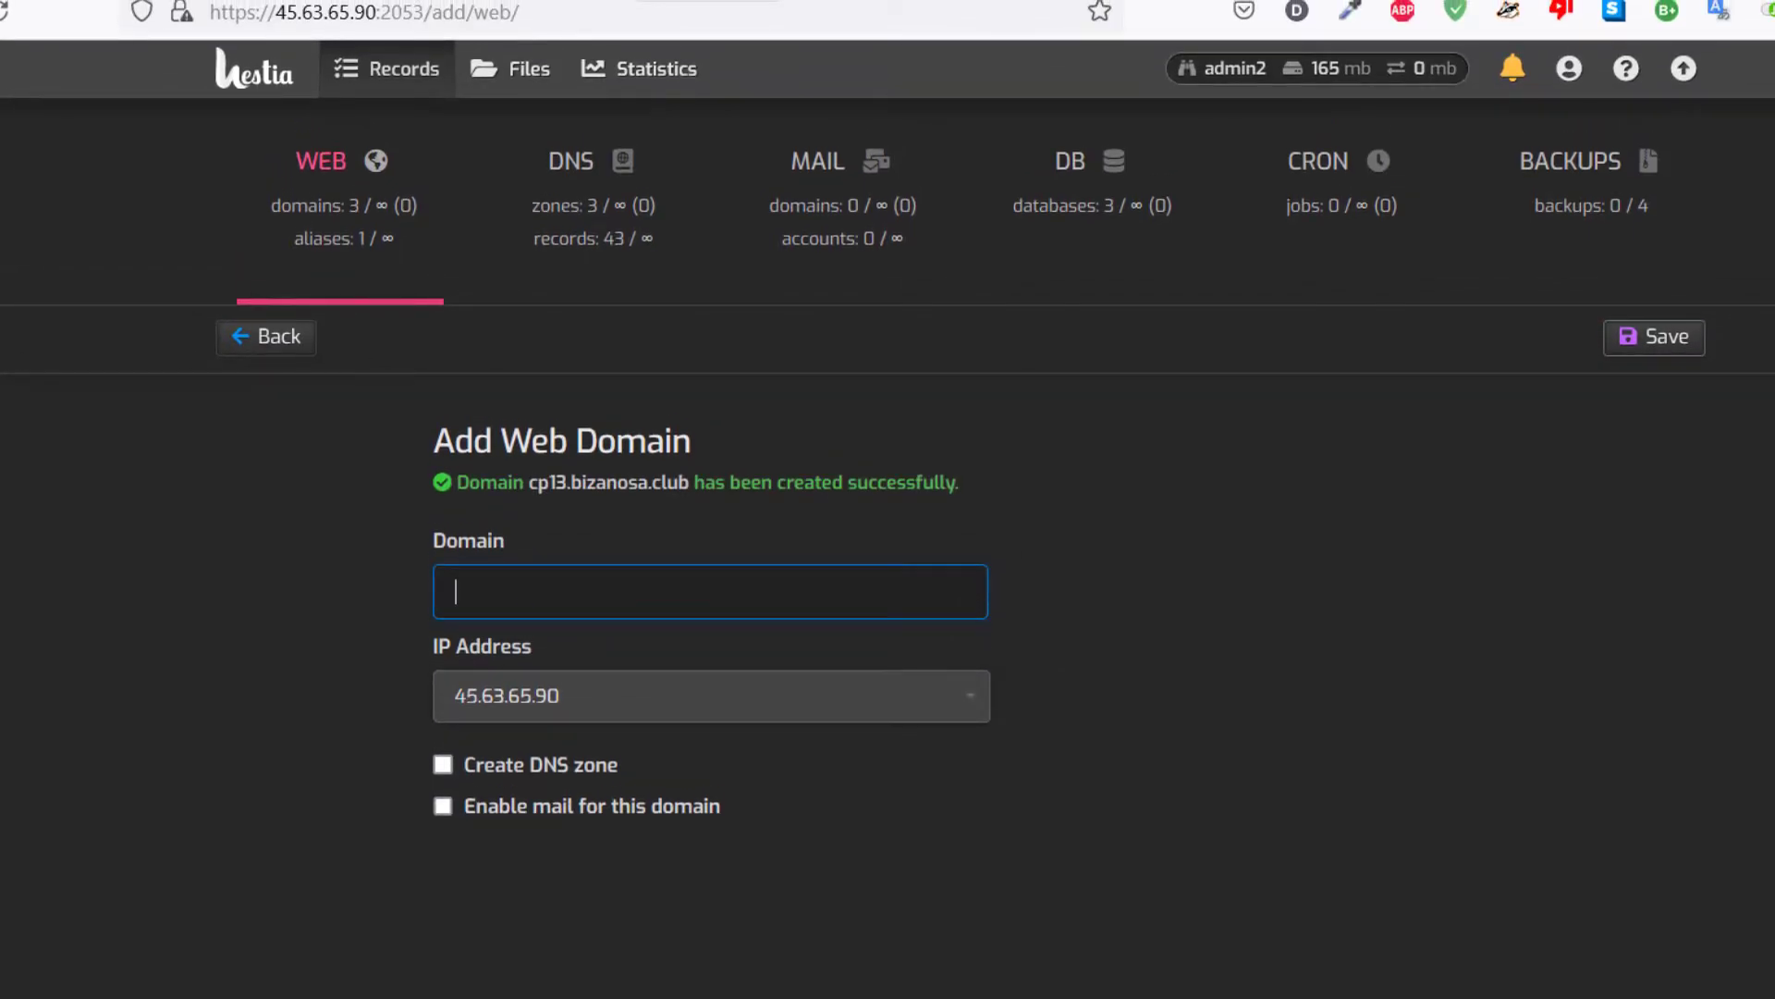
{"action": "left_click", "coordinate": [636, 0]}
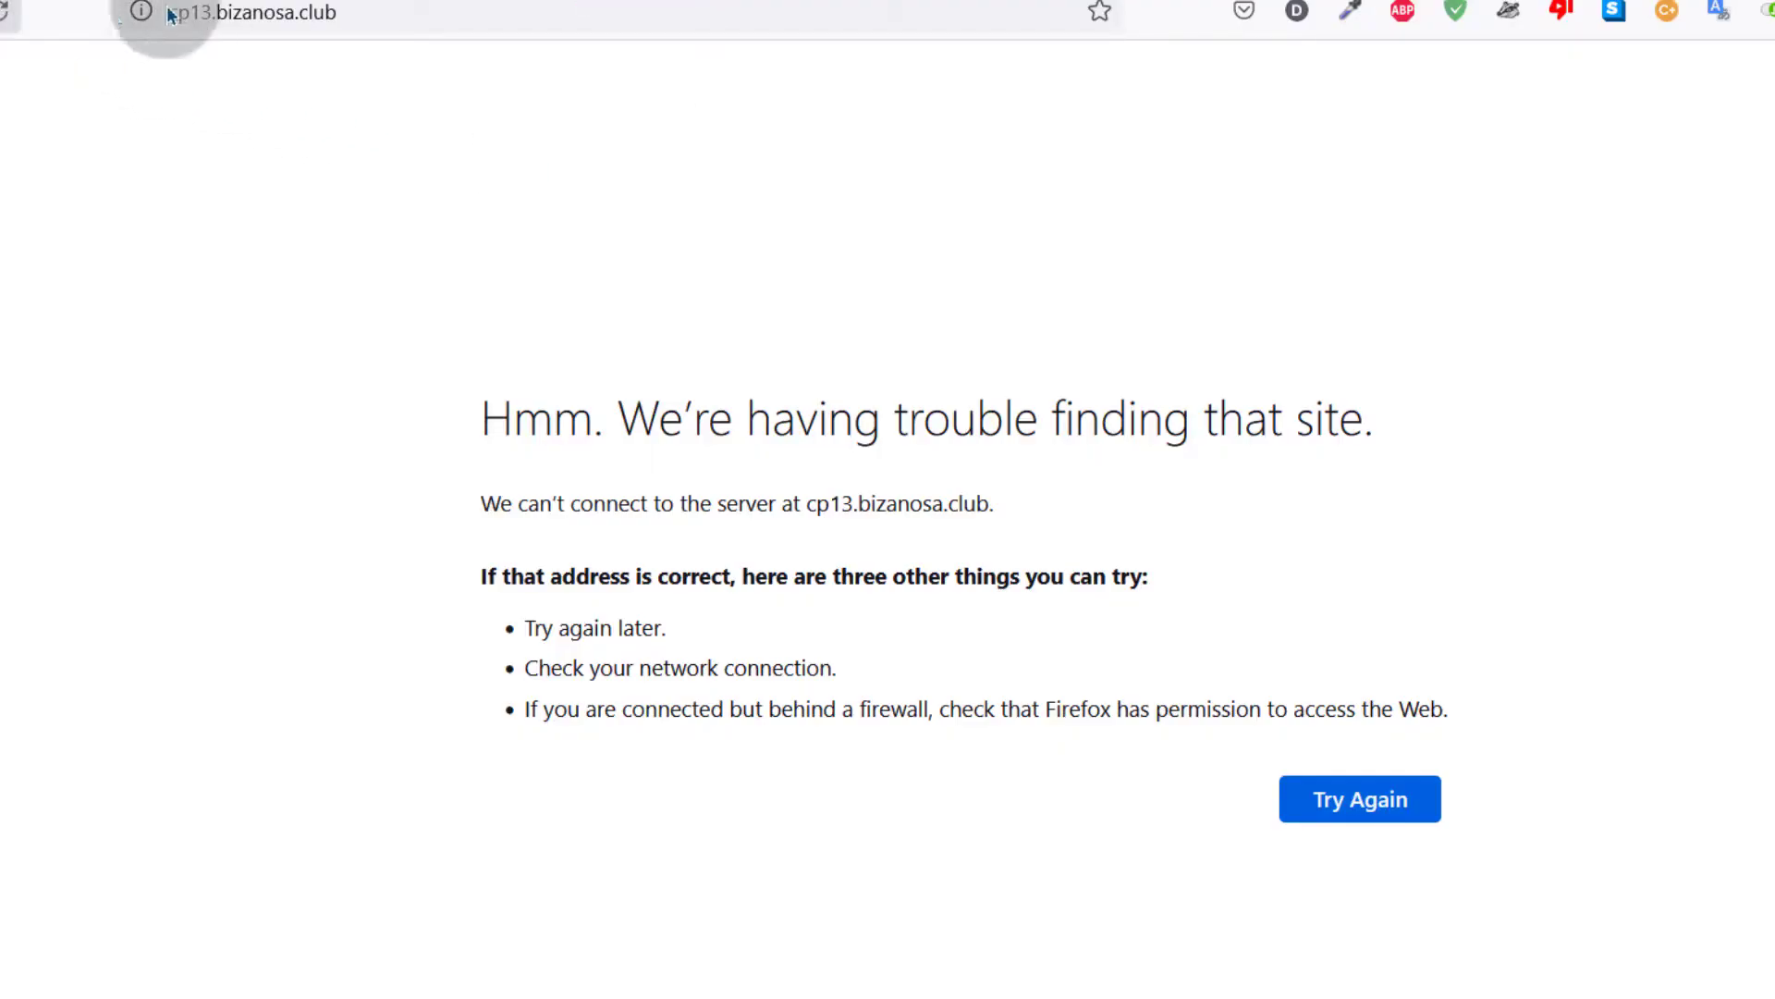
Enable SSL for cp13.bizanosa.club with a Let's Encrypt certificate and HTTPS redirection, and save it
{"action": "left_click", "coordinate": [333, 2]}
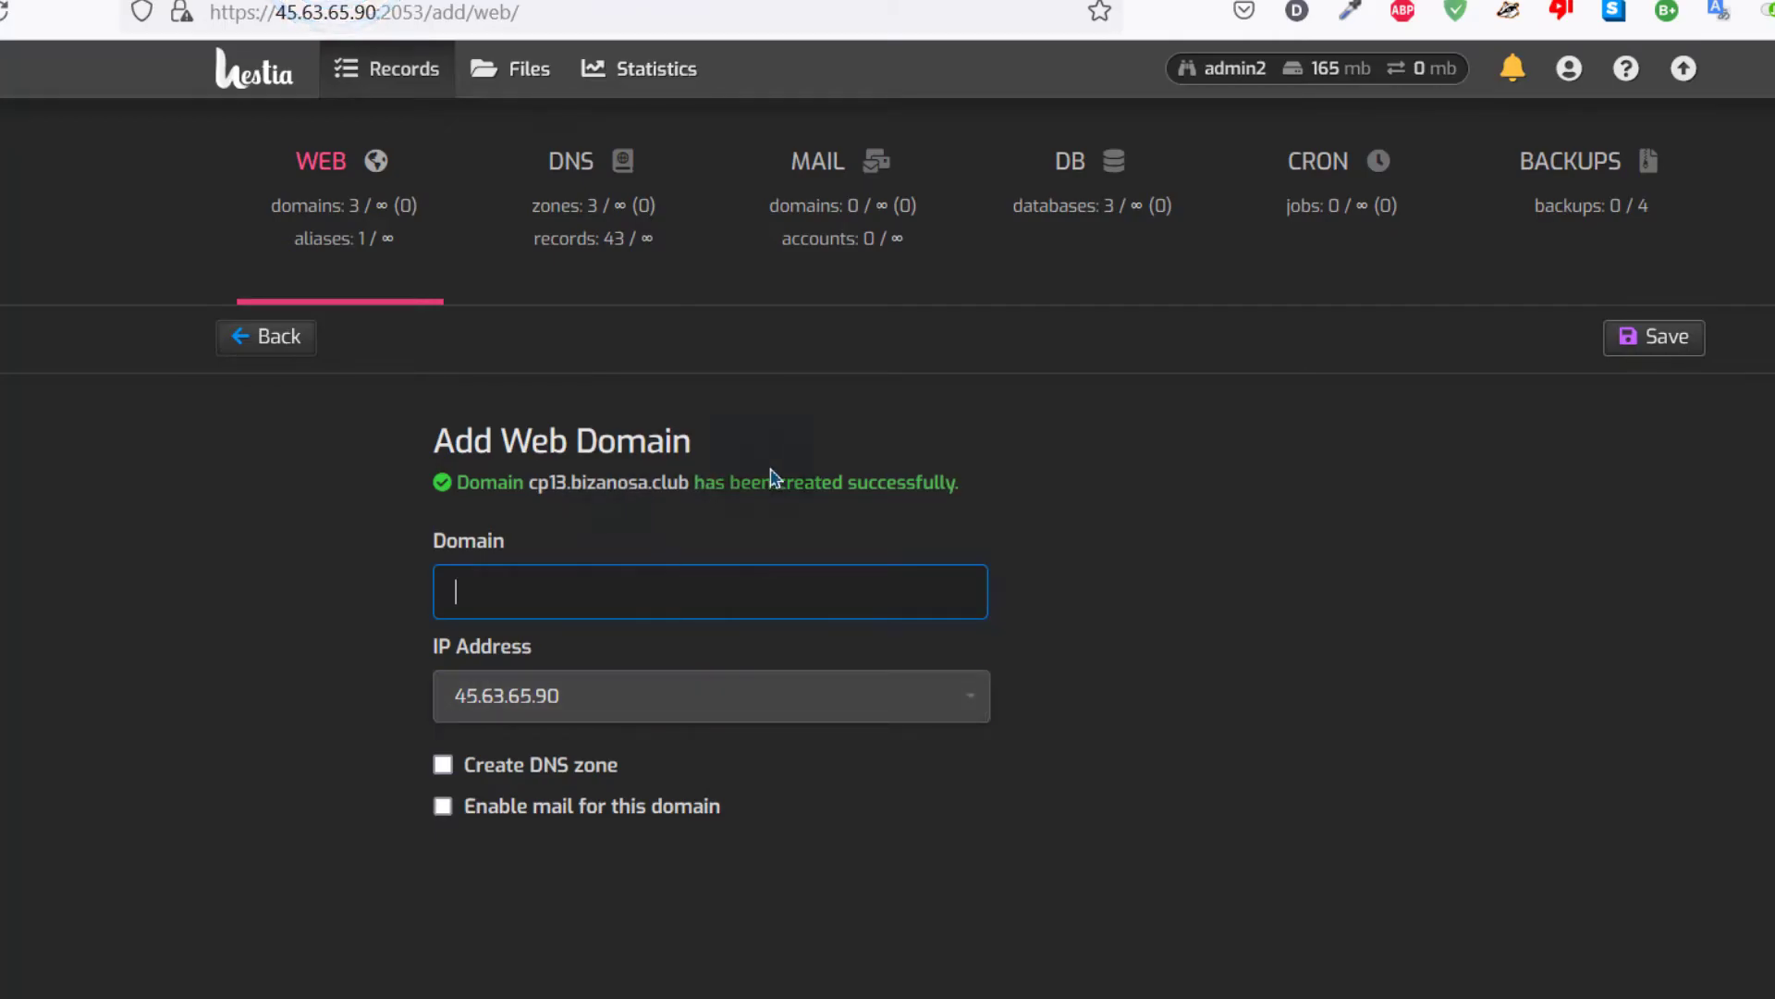
{"action": "left_click", "coordinate": [592, 496]}
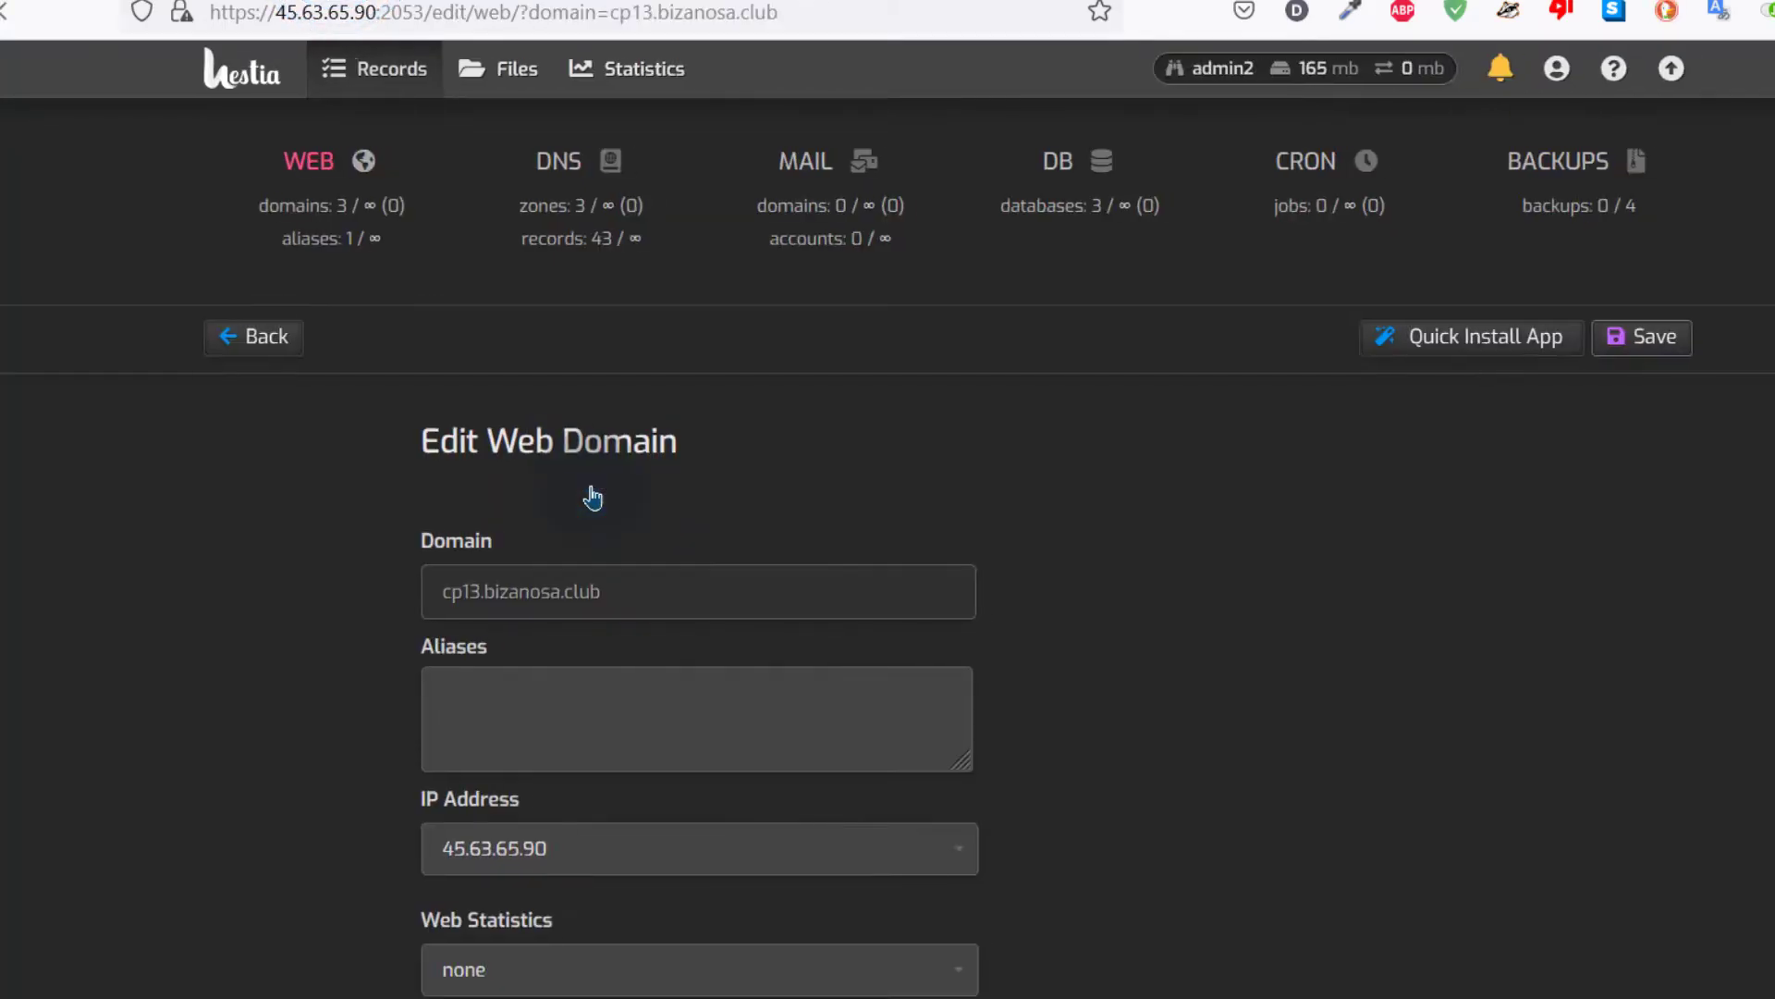
{"action": "scroll", "coordinate": [1030, 666], "scroll_direction": "down", "scroll_amount": 2}
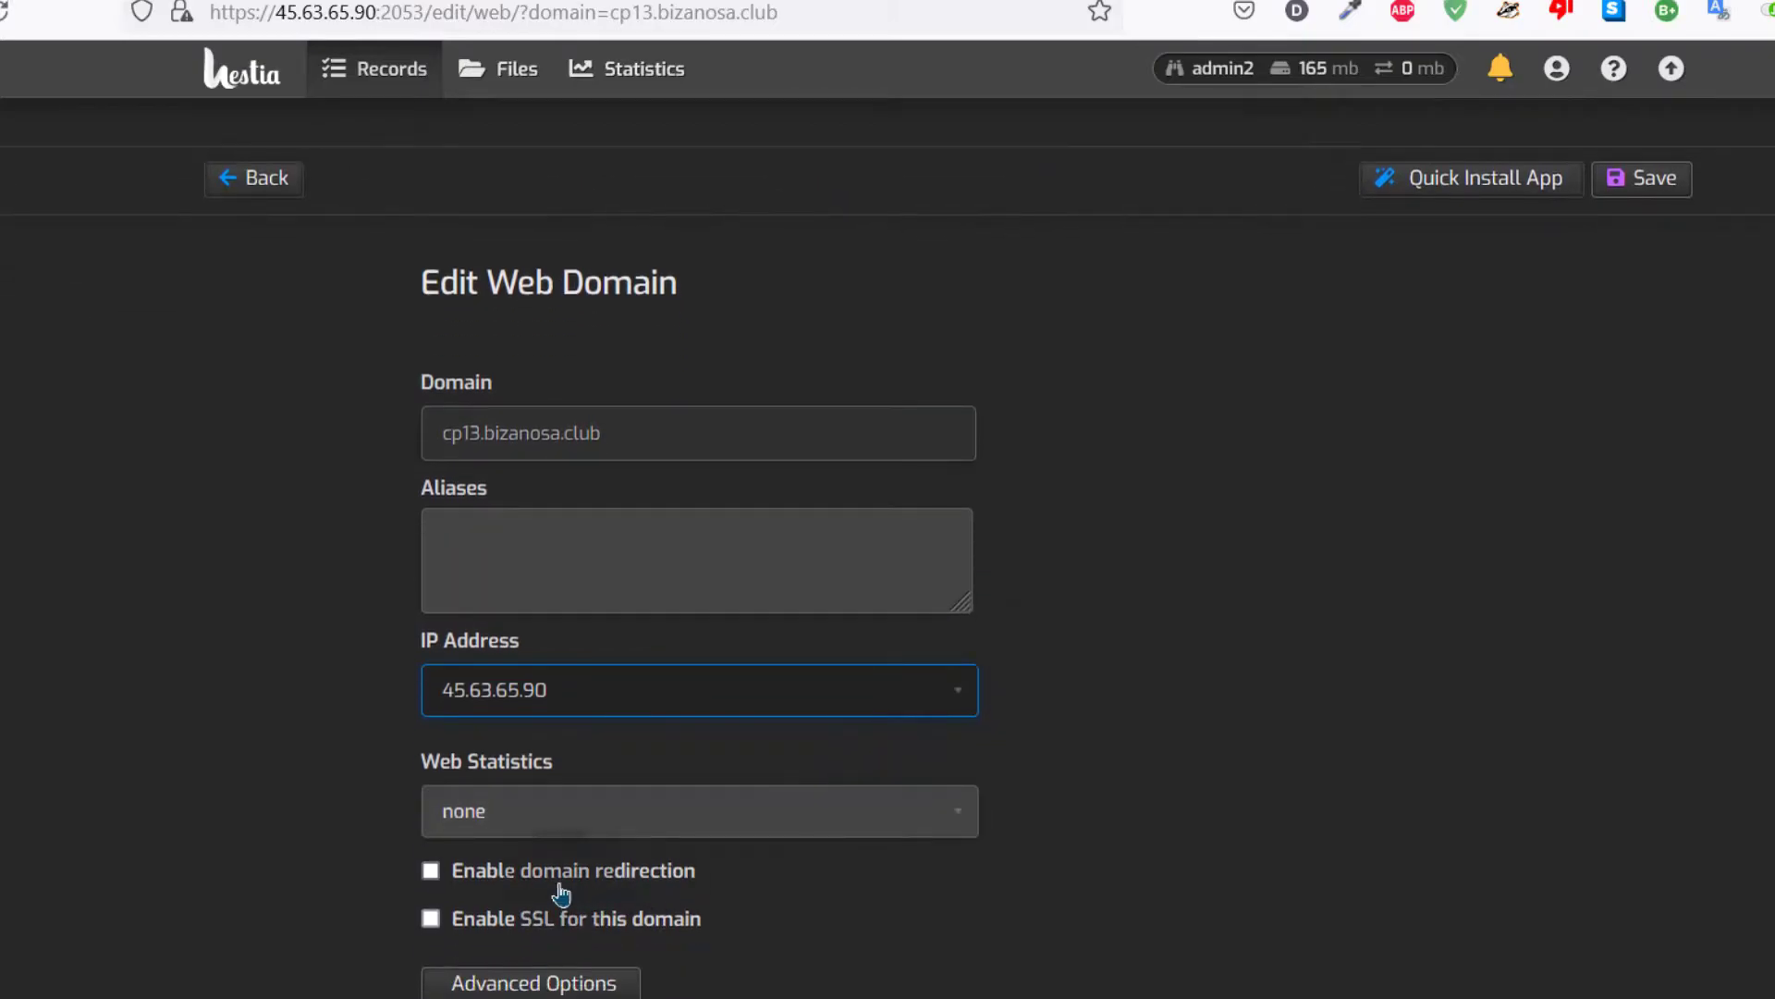
{"action": "left_click", "coordinate": [498, 933]}
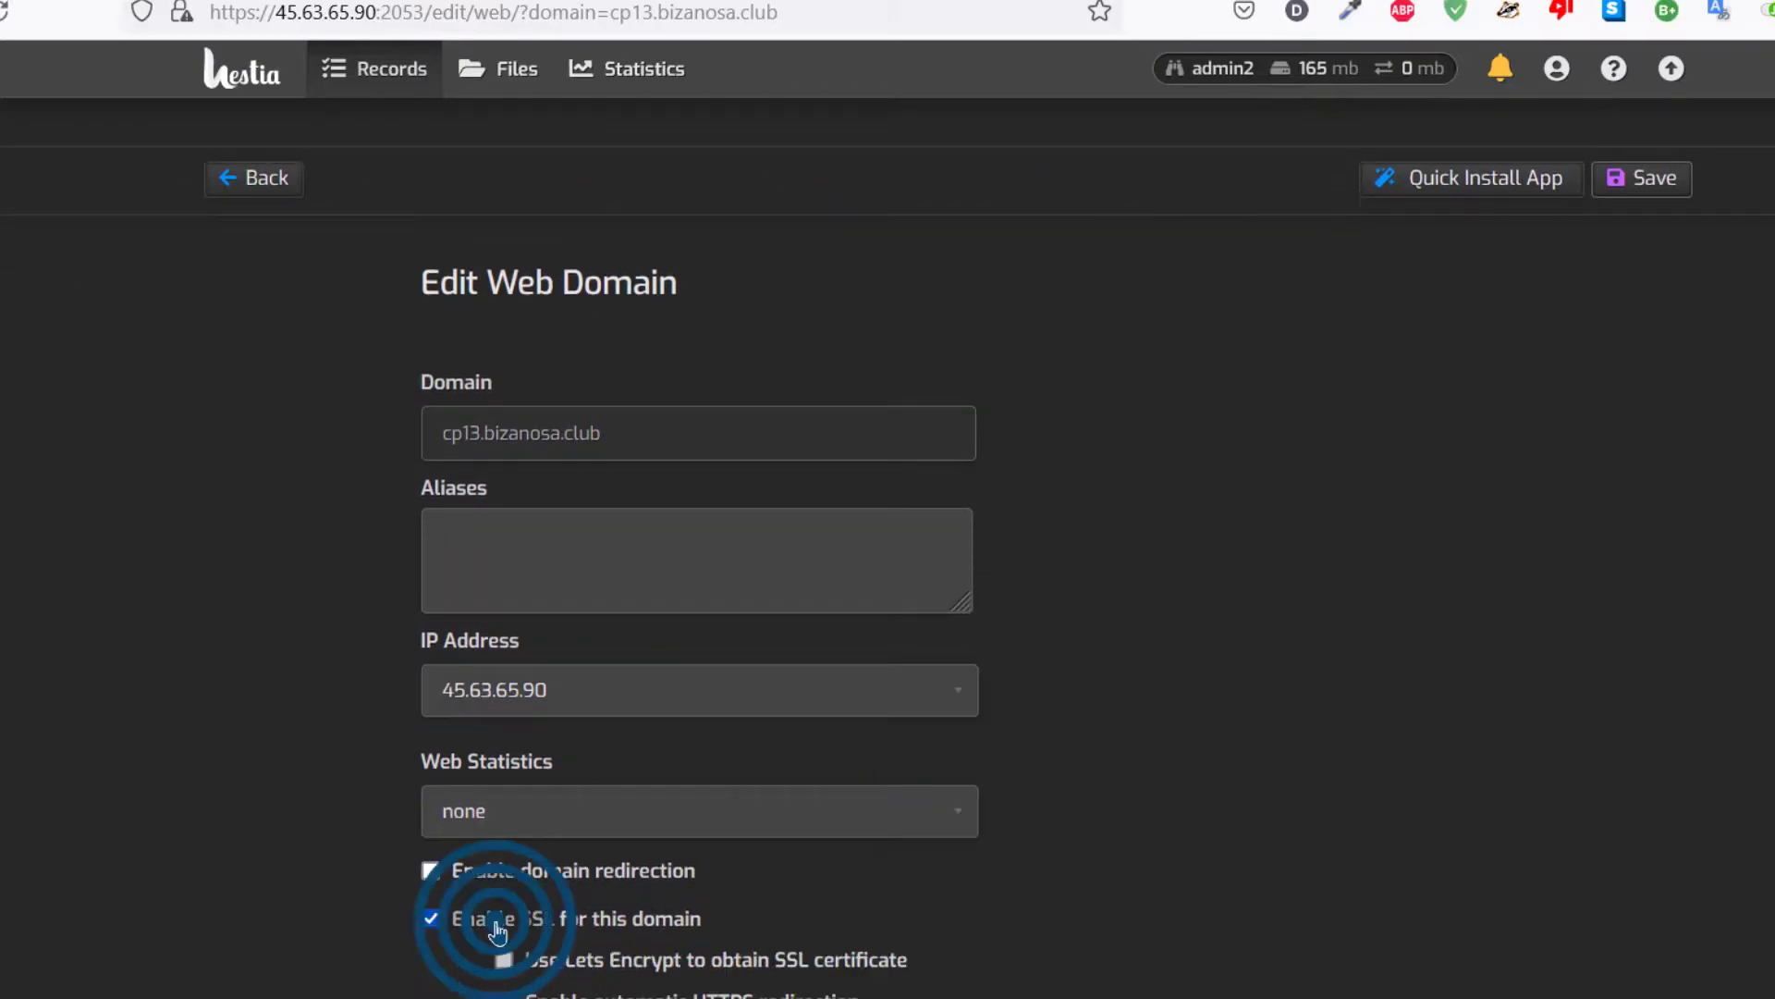
{"action": "scroll", "coordinate": [1150, 653], "scroll_direction": "down", "scroll_amount": 4}
{"action": "left_click", "coordinate": [591, 652]}
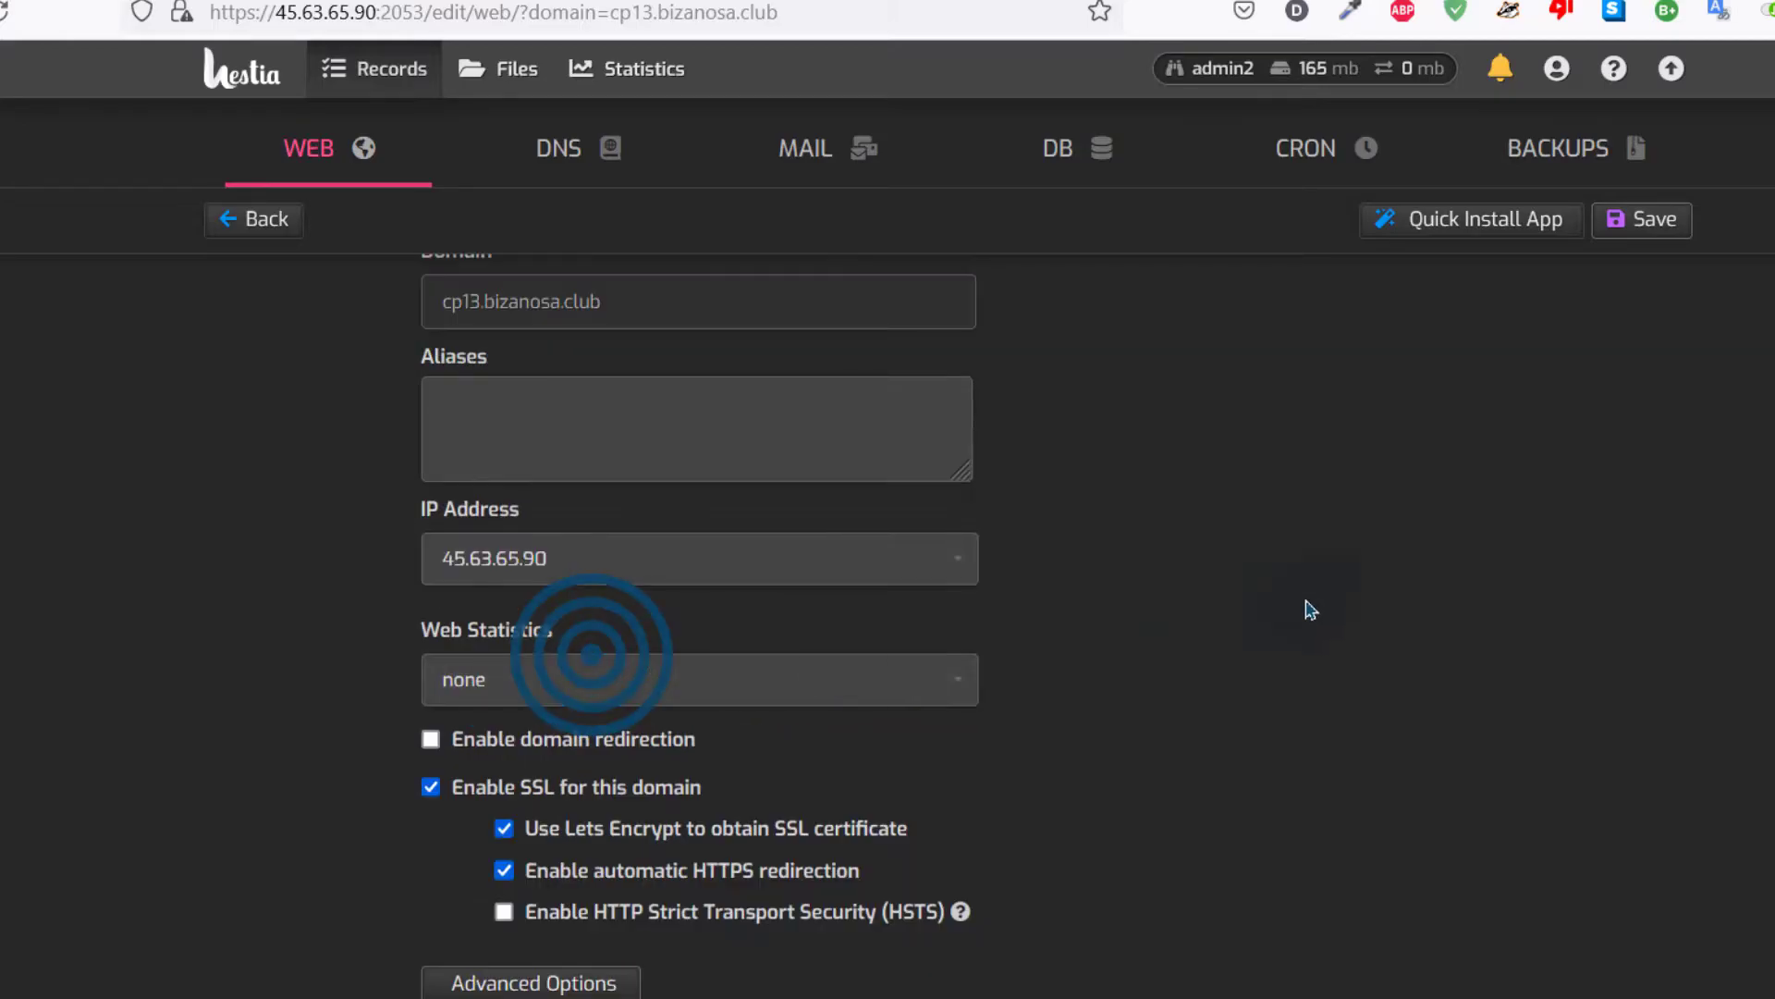
{"action": "left_click", "coordinate": [1681, 222]}
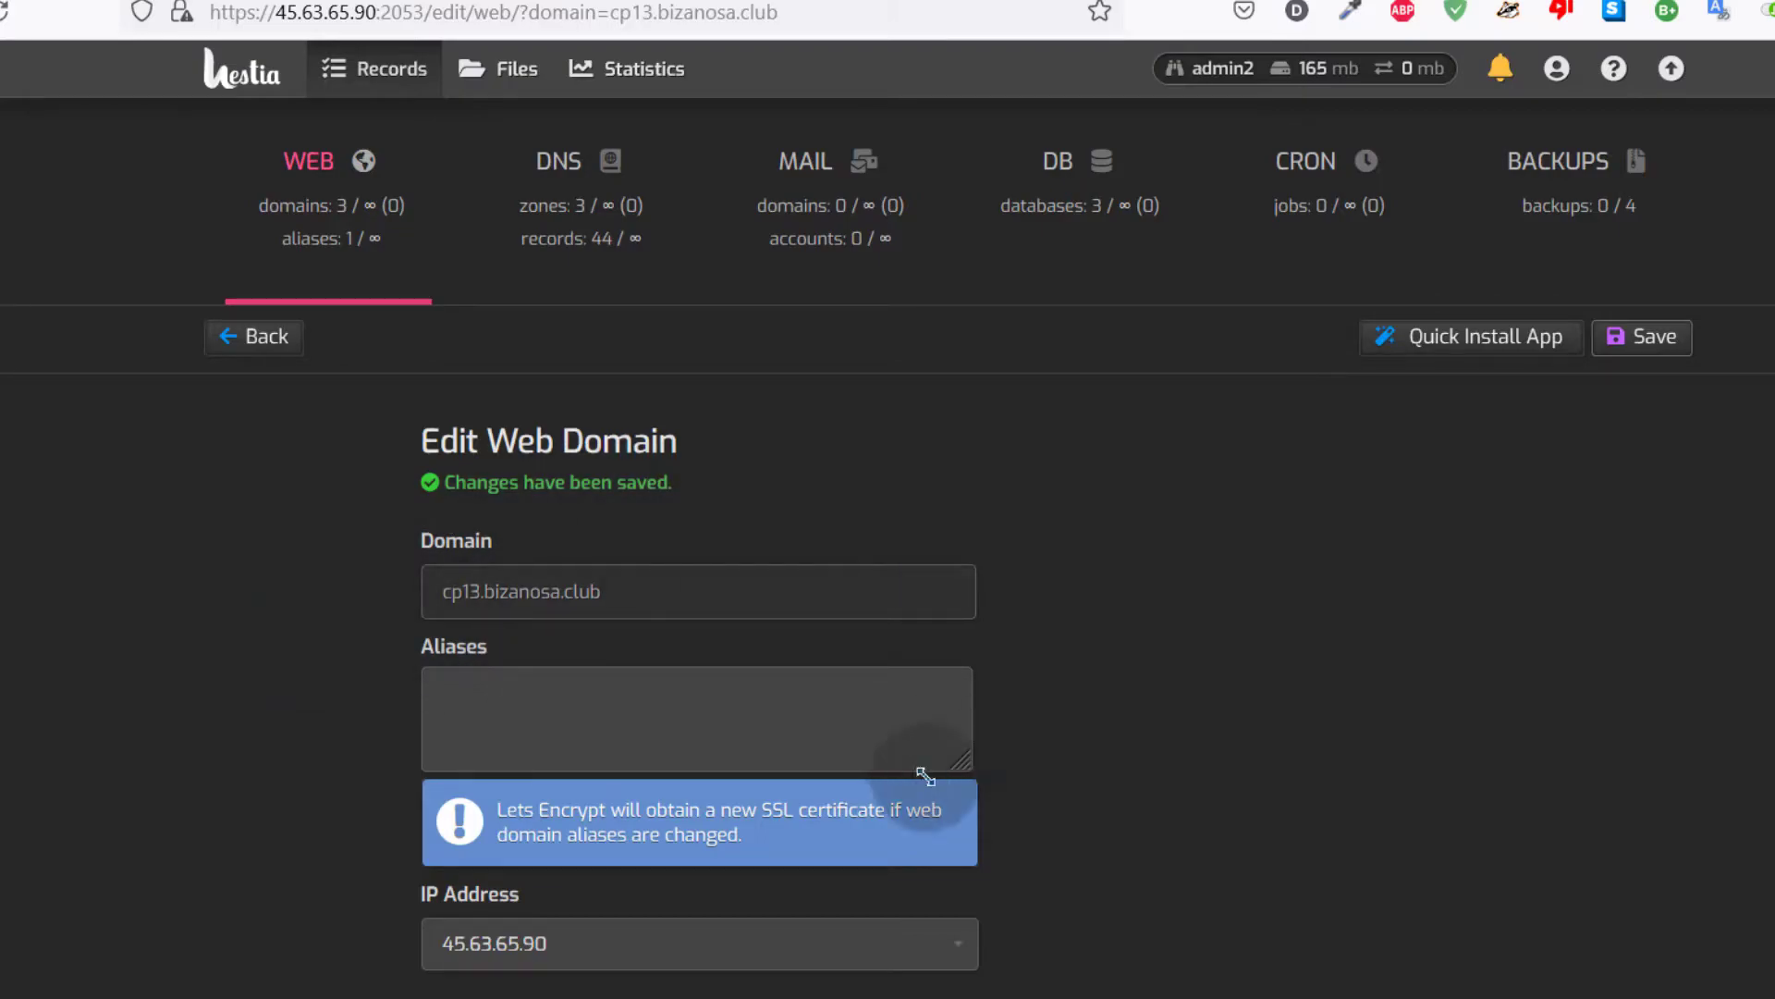
{"action": "left_click", "coordinate": [573, 727]}
{"action": "left_click", "coordinate": [769, 497]}
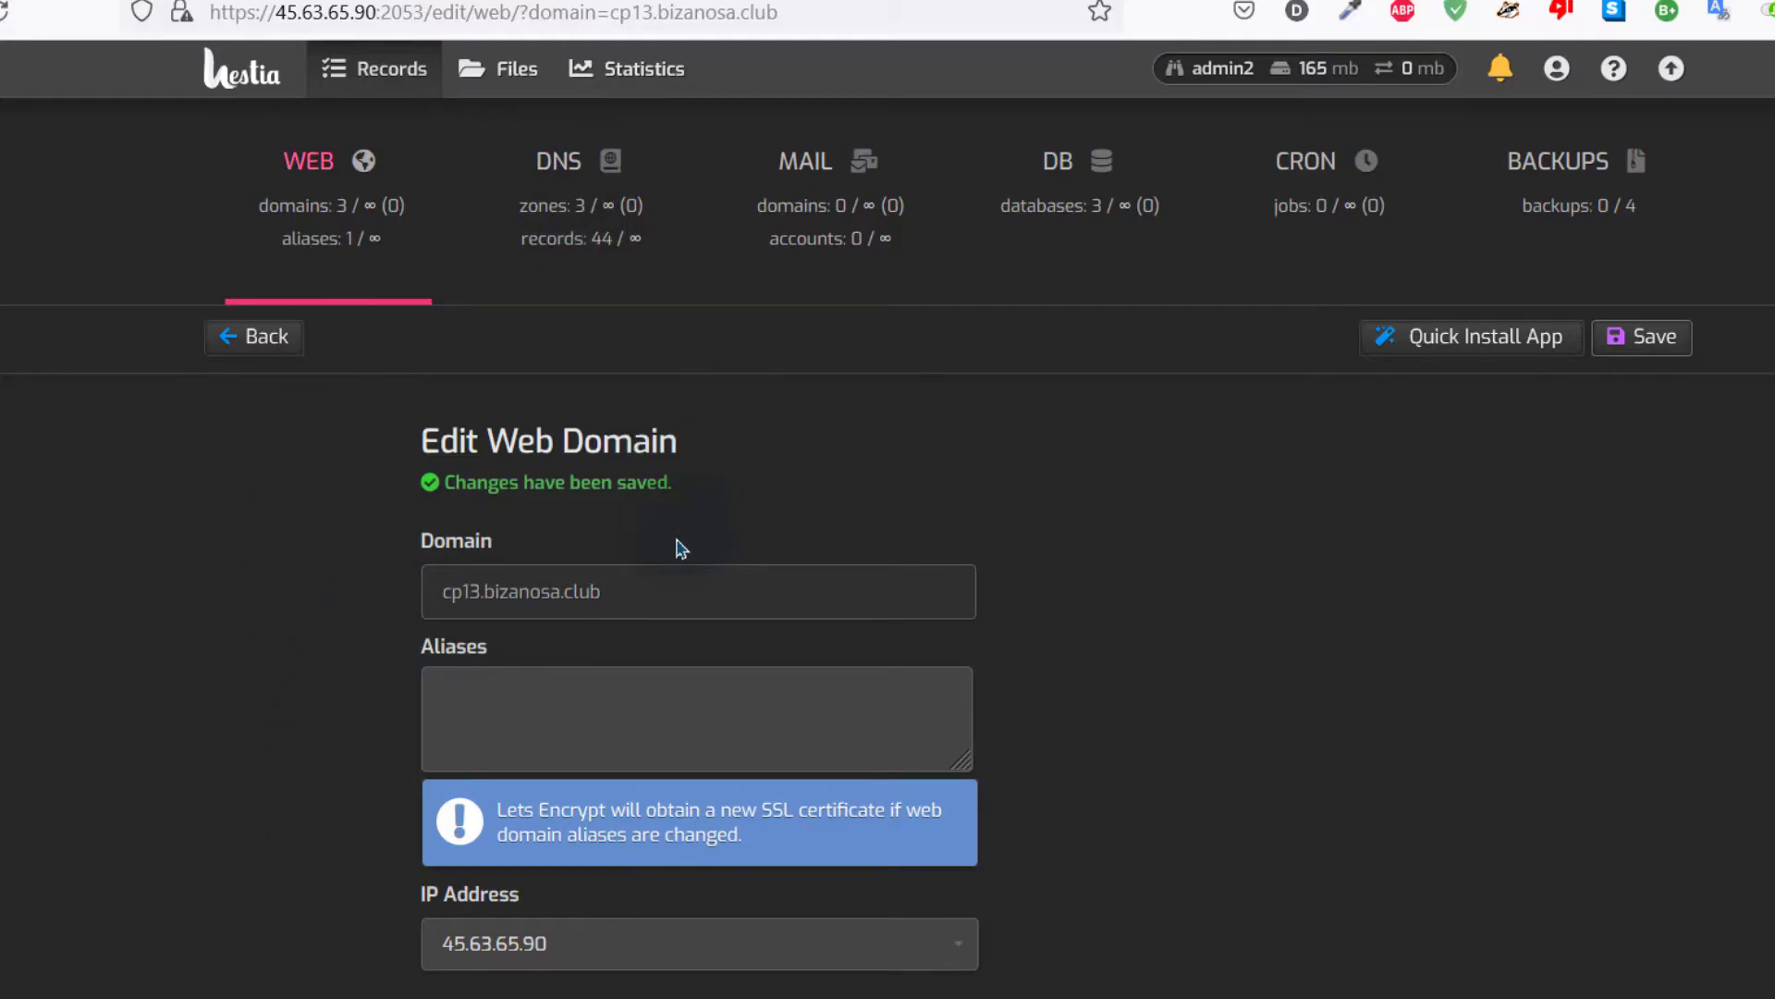
{"action": "scroll", "coordinate": [895, 648], "scroll_direction": "down", "scroll_amount": 5}
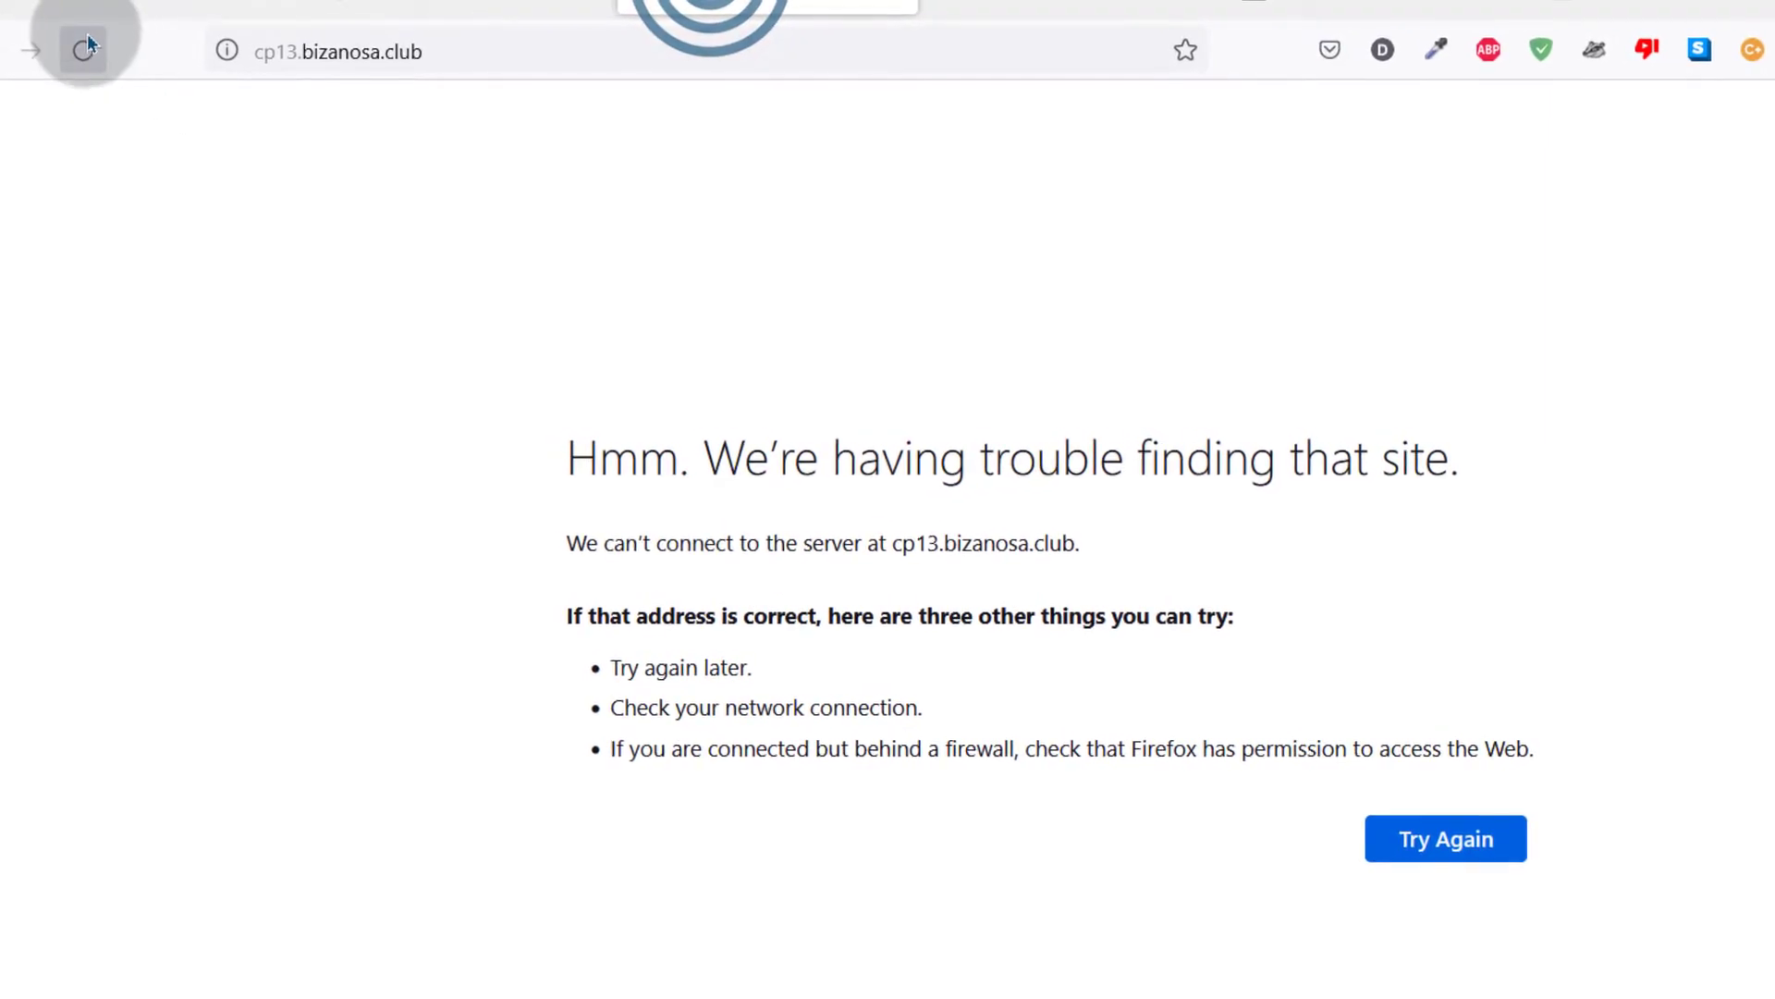
{"action": "left_click", "coordinate": [62, 41]}
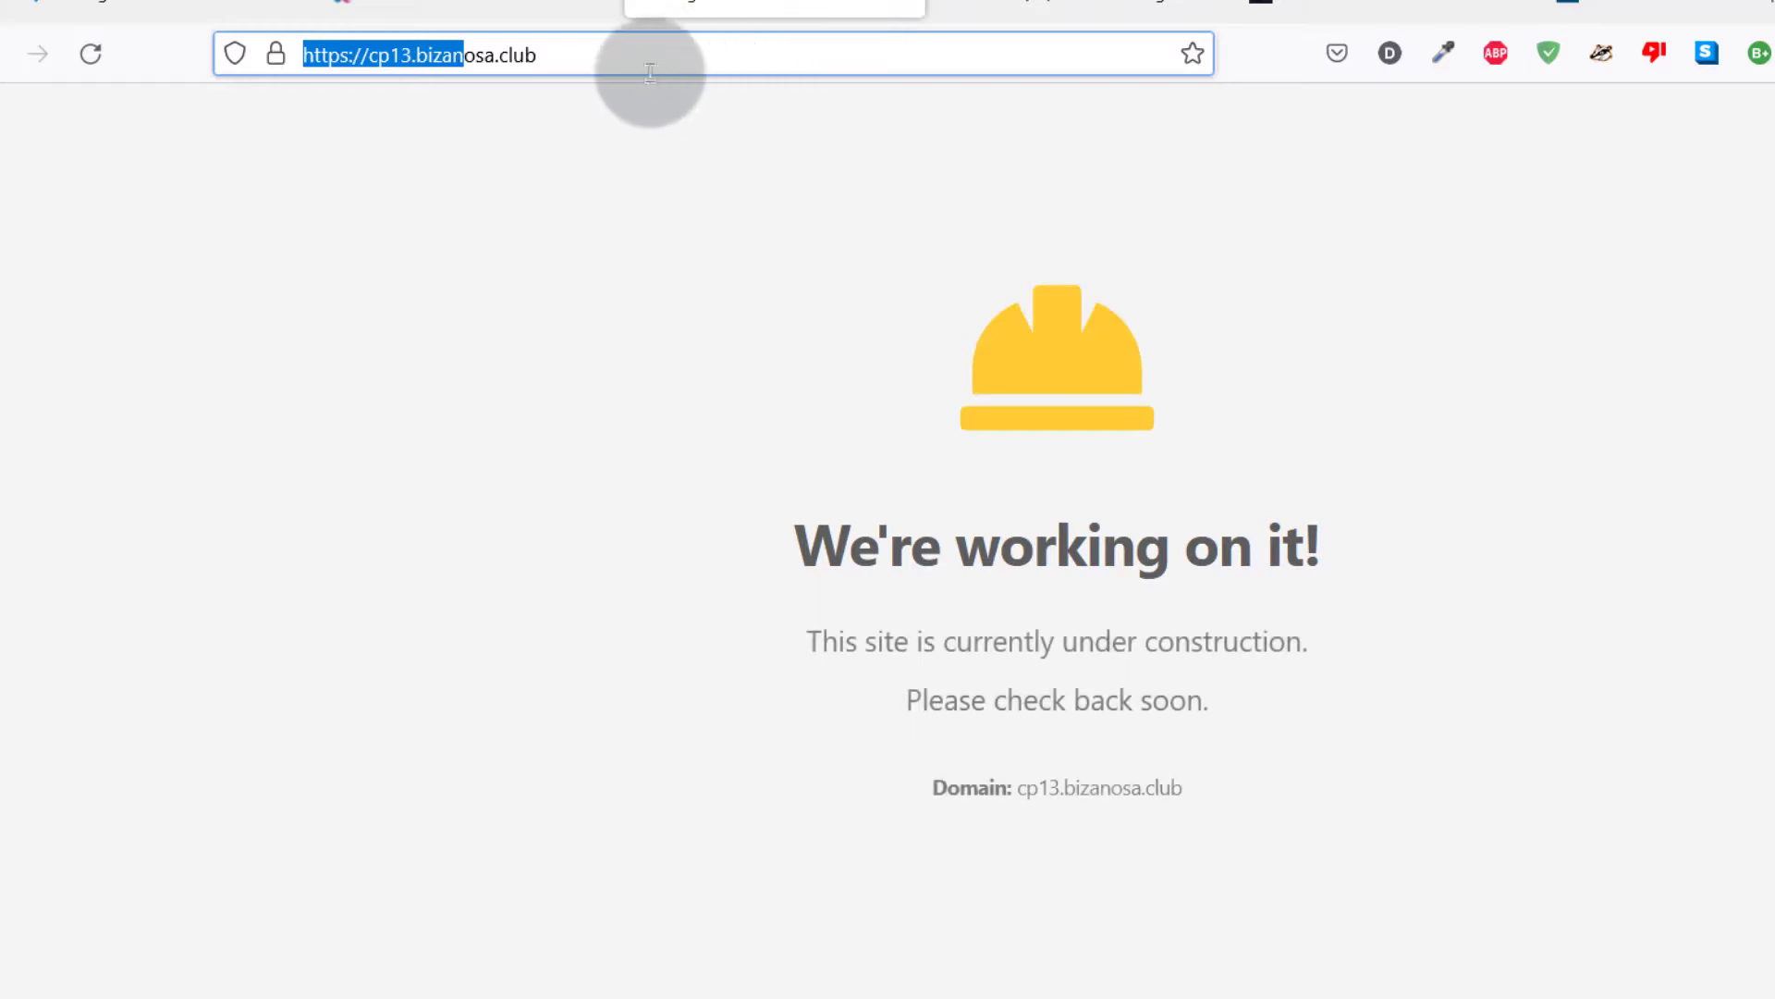
{"action": "left_click", "coordinate": [646, 206]}
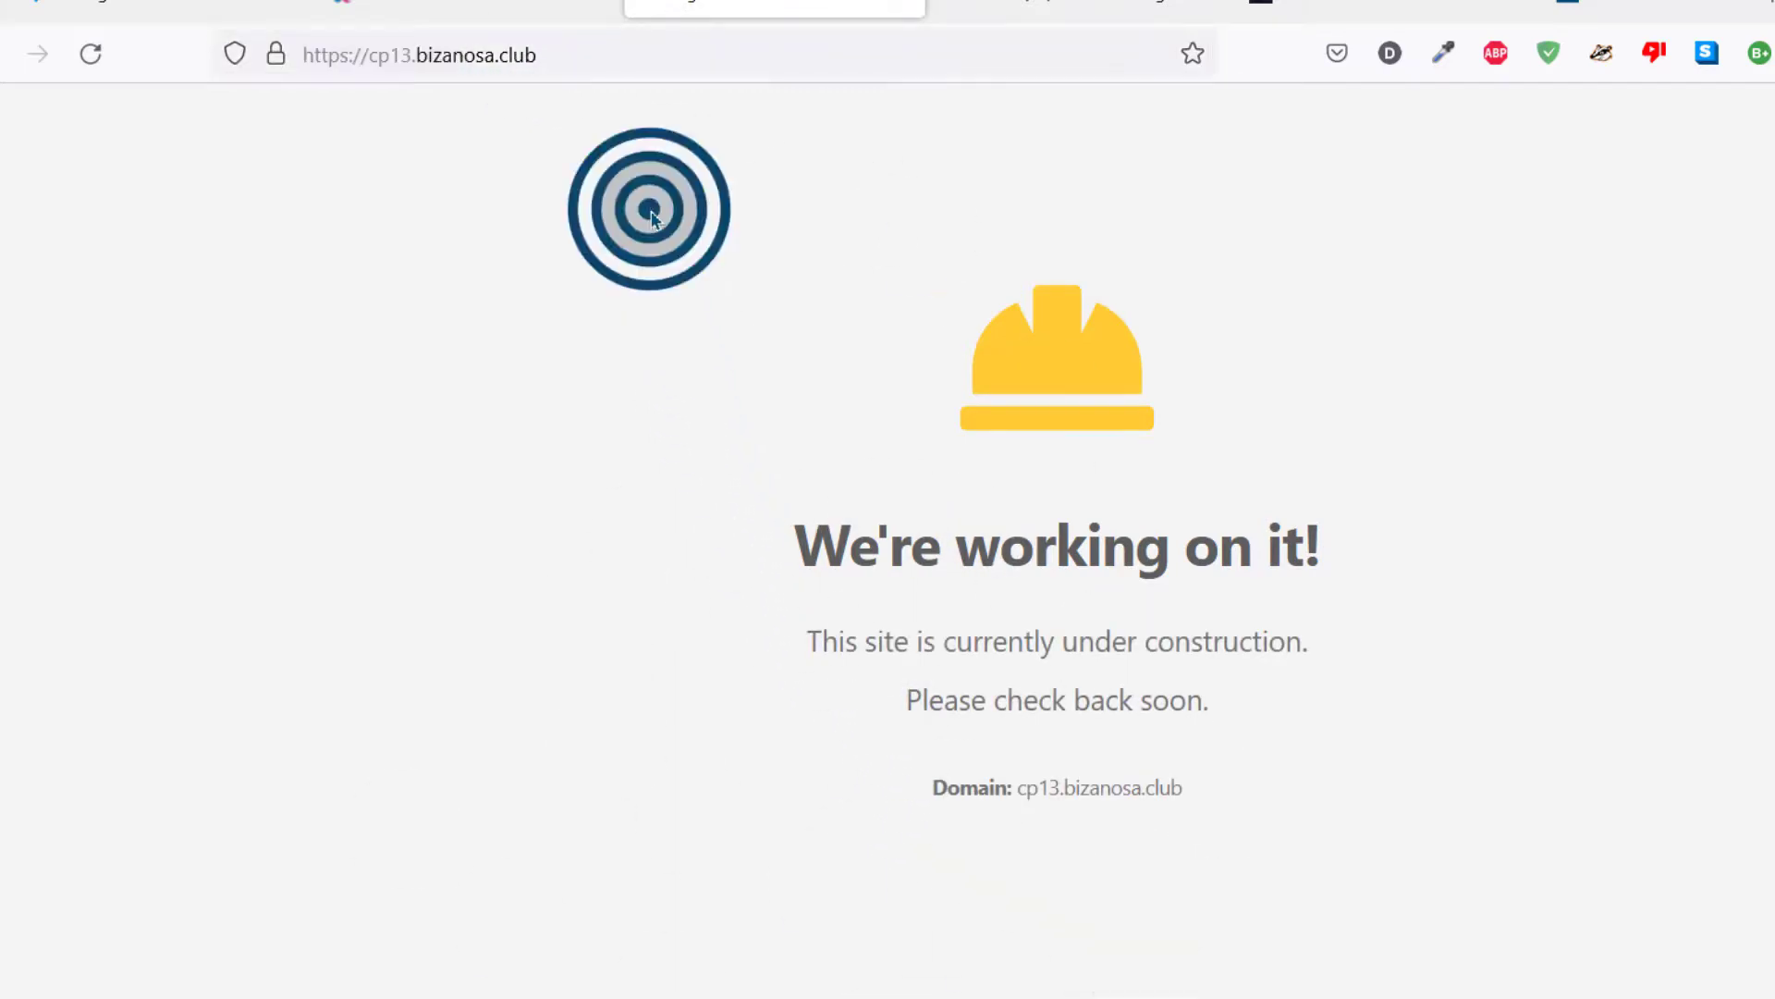
{"action": "left_click", "coordinate": [456, 8]}
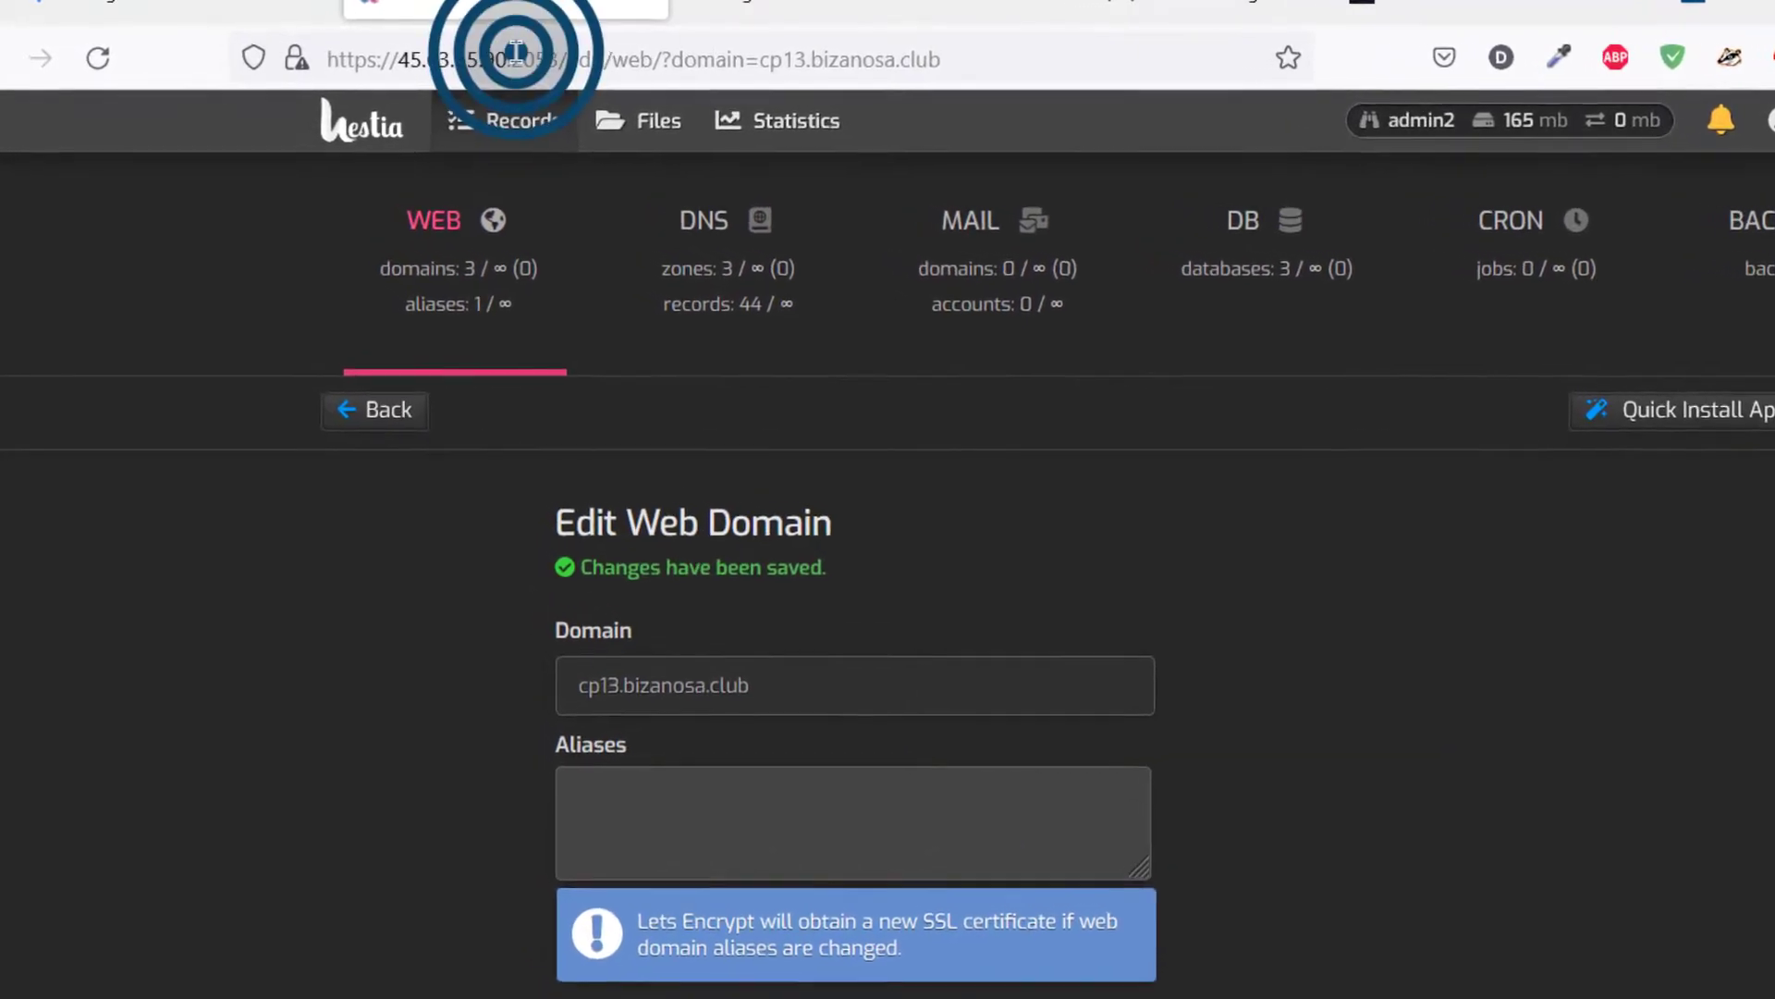
{"action": "left_click", "coordinate": [504, 54]}
{"action": "double_click", "coordinate": [531, 58]}
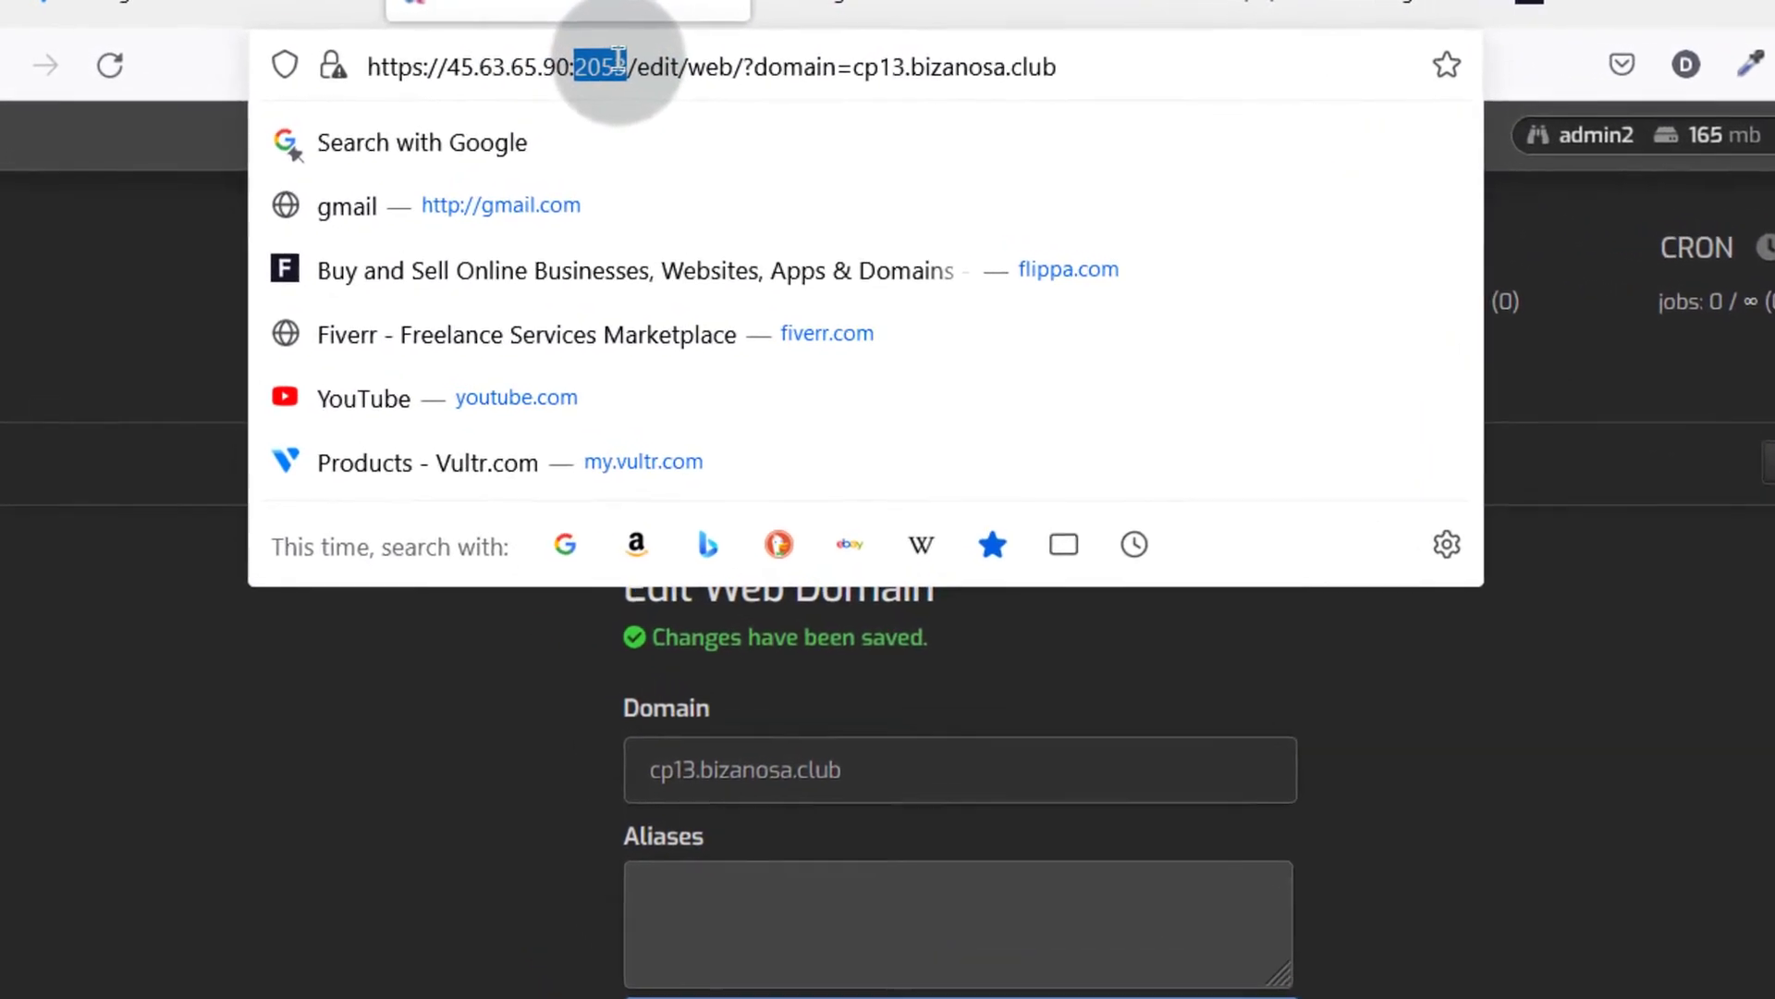
{"action": "right_click", "coordinate": [597, 63]}
{"action": "left_click", "coordinate": [661, 252]}
{"action": "left_click", "coordinate": [908, 7]}
{"action": "left_click", "coordinate": [754, 68]}
{"action": "left_click", "coordinate": [759, 70]}
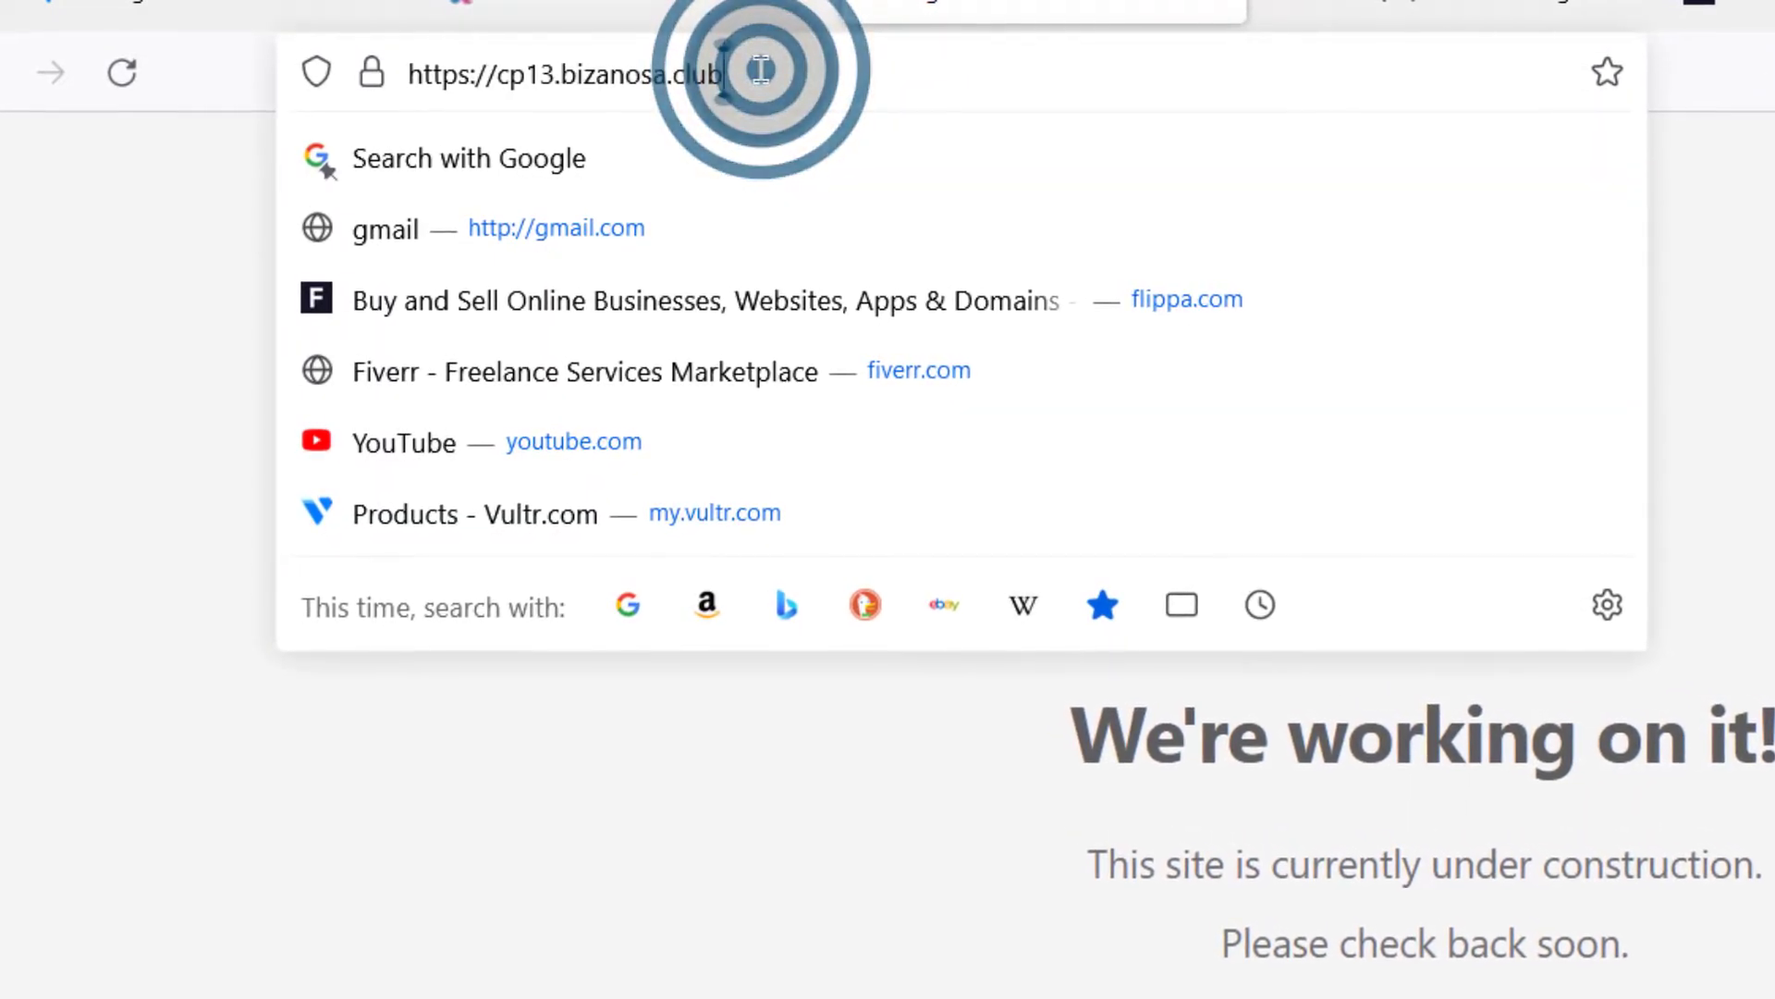
{"action": "type", "text": ":"}
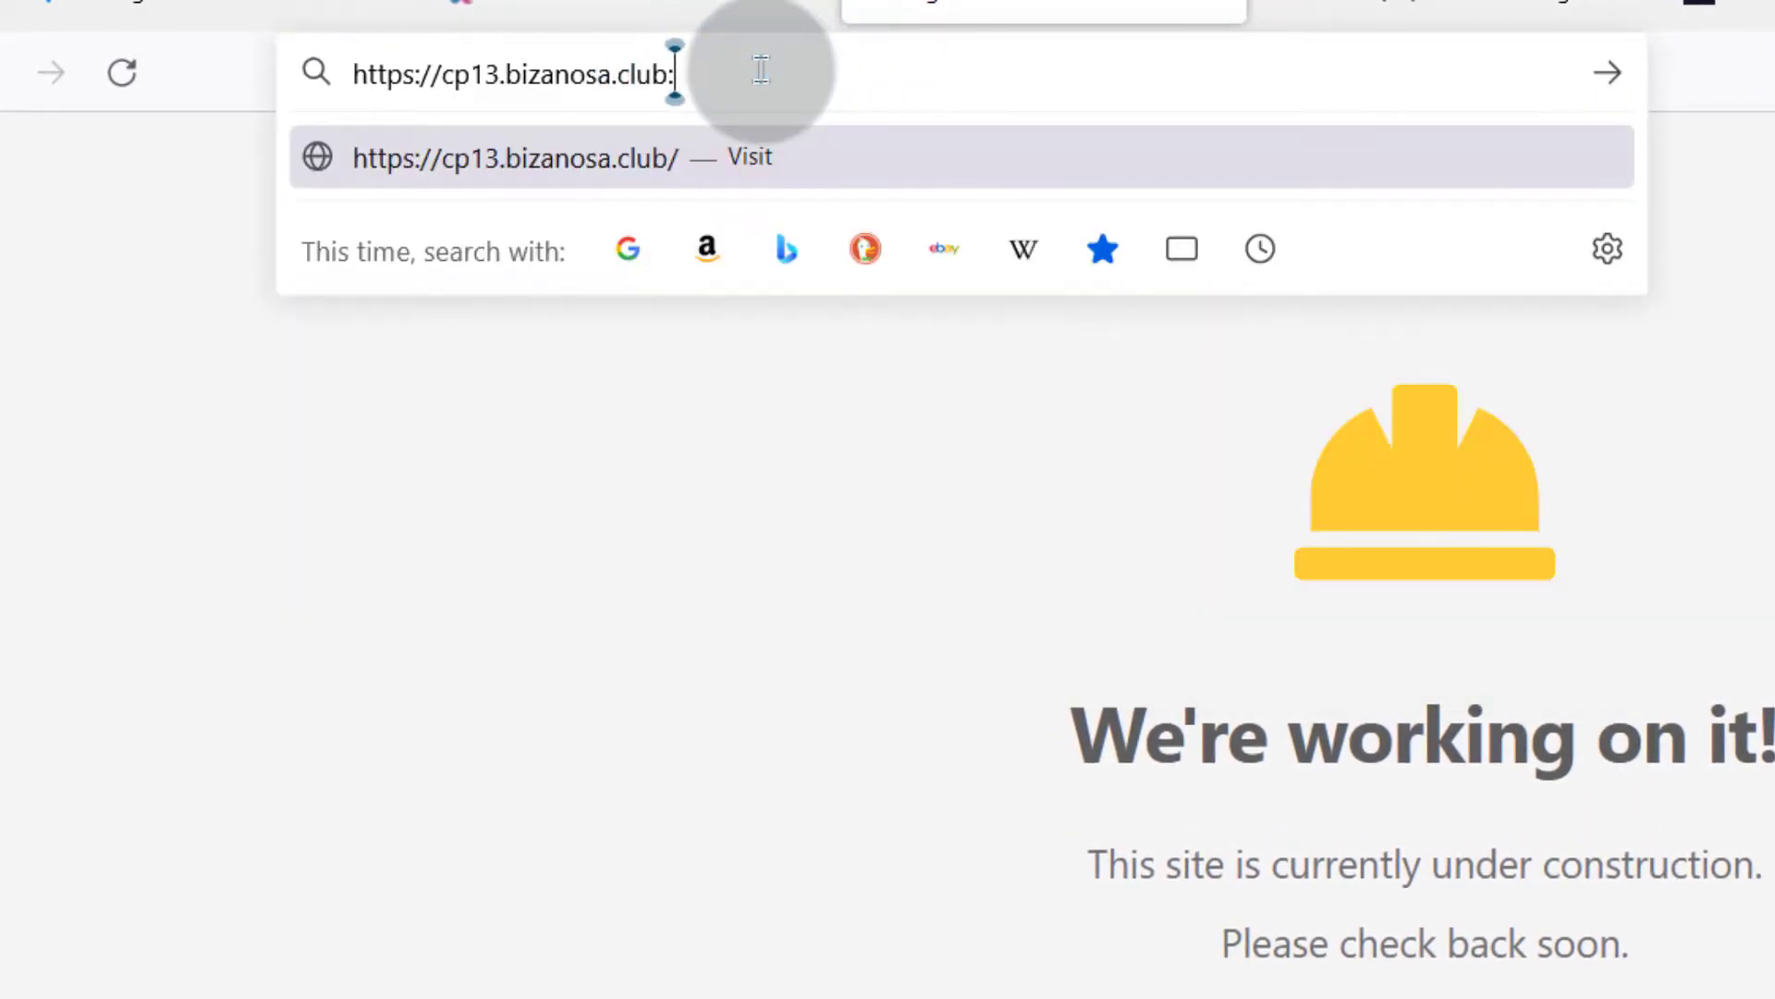
{"action": "type", "text": "2053"}
{"action": "key", "text": "Return"}
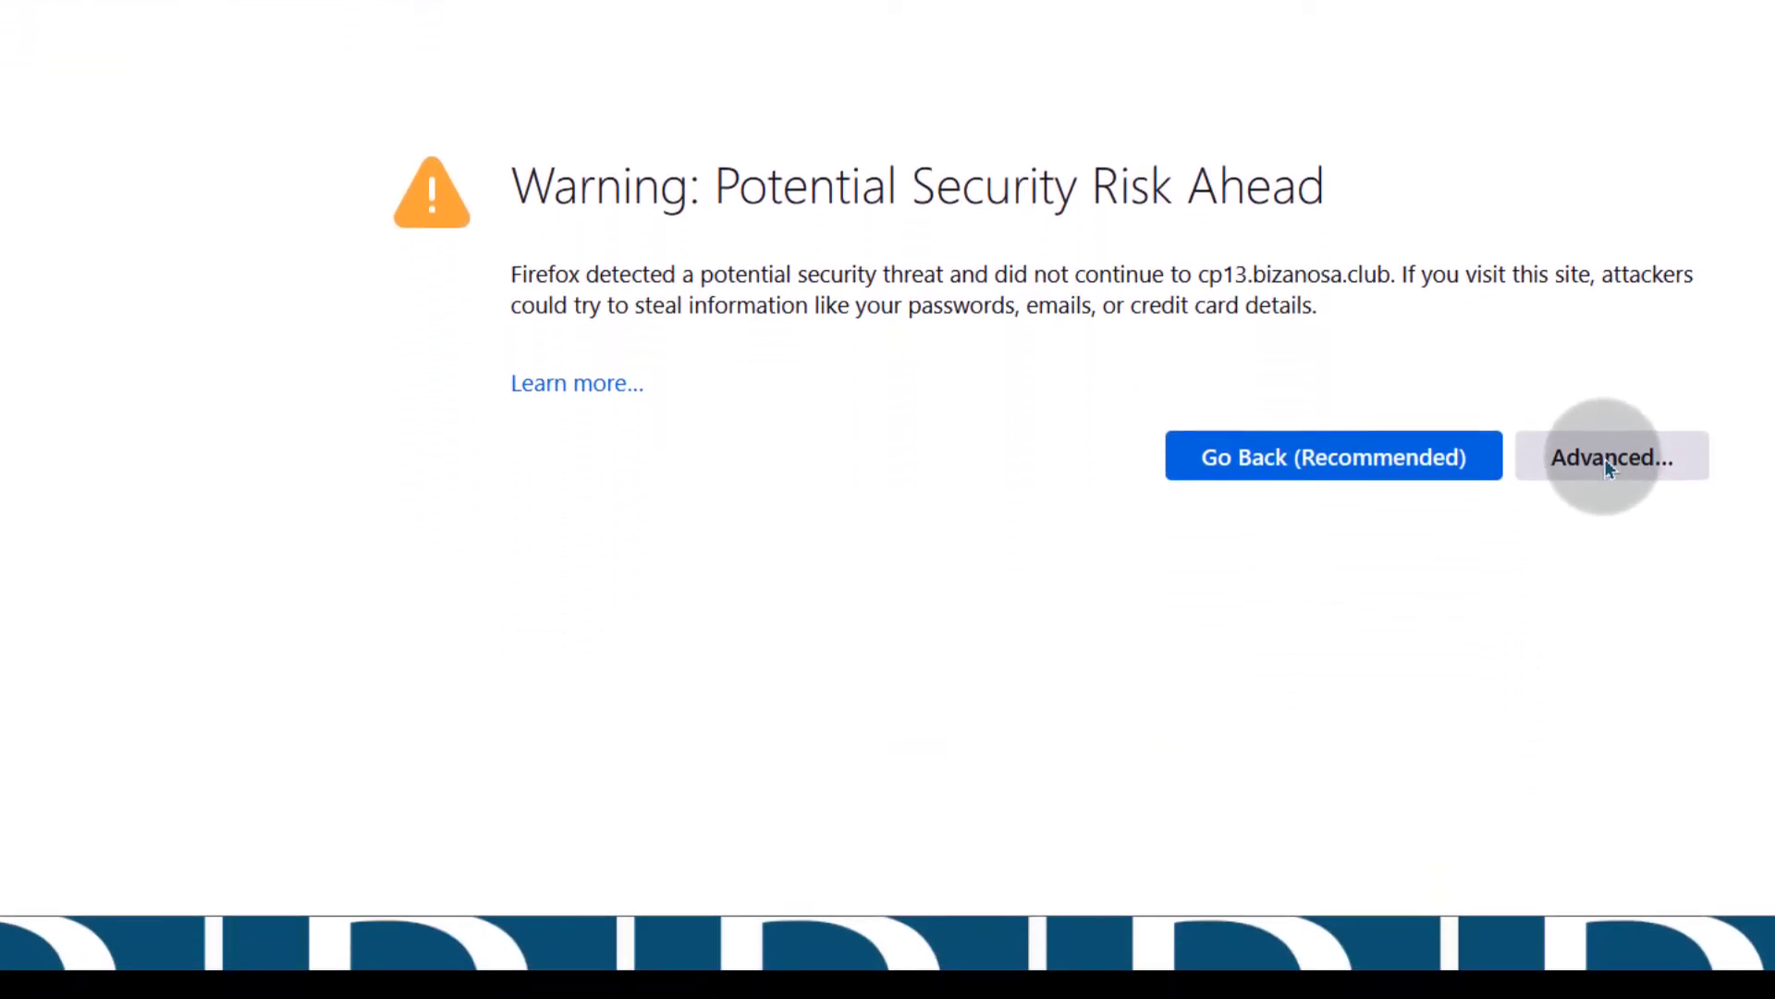
Accept the self-signed certificate risk, log in as admin with the pasted password, and save the login in Firefox
{"action": "left_click", "coordinate": [1606, 458]}
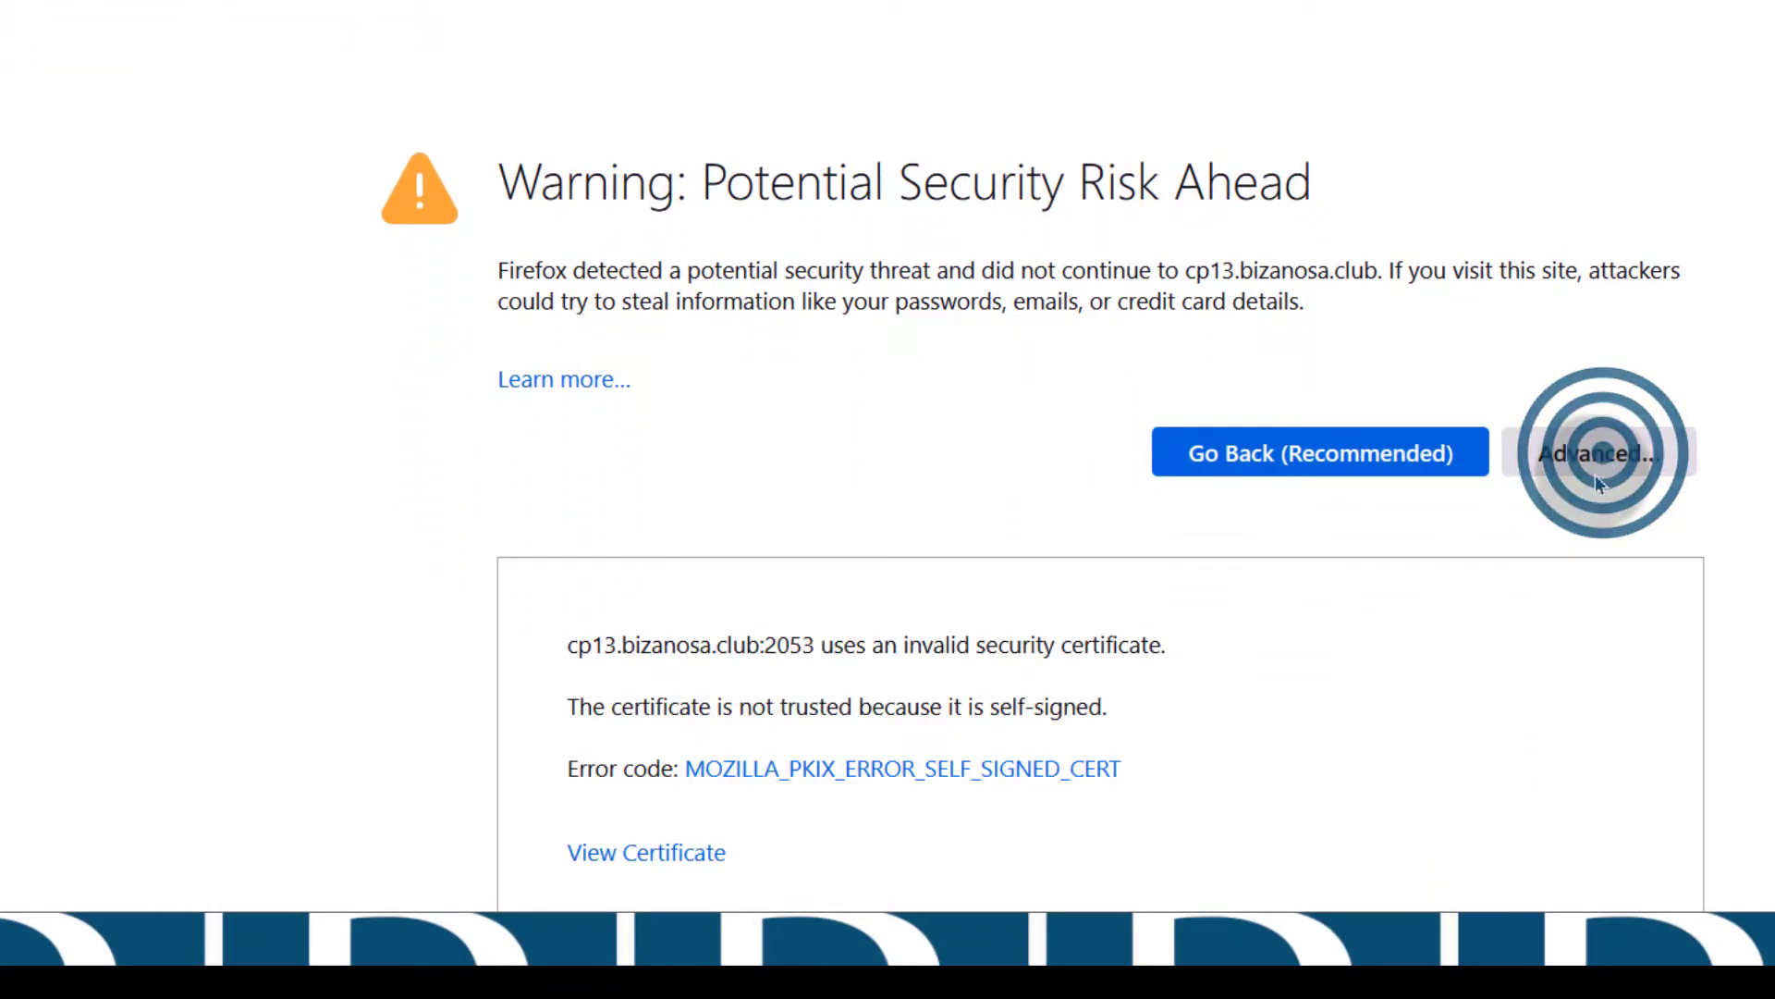
{"action": "left_click", "coordinate": [1501, 801]}
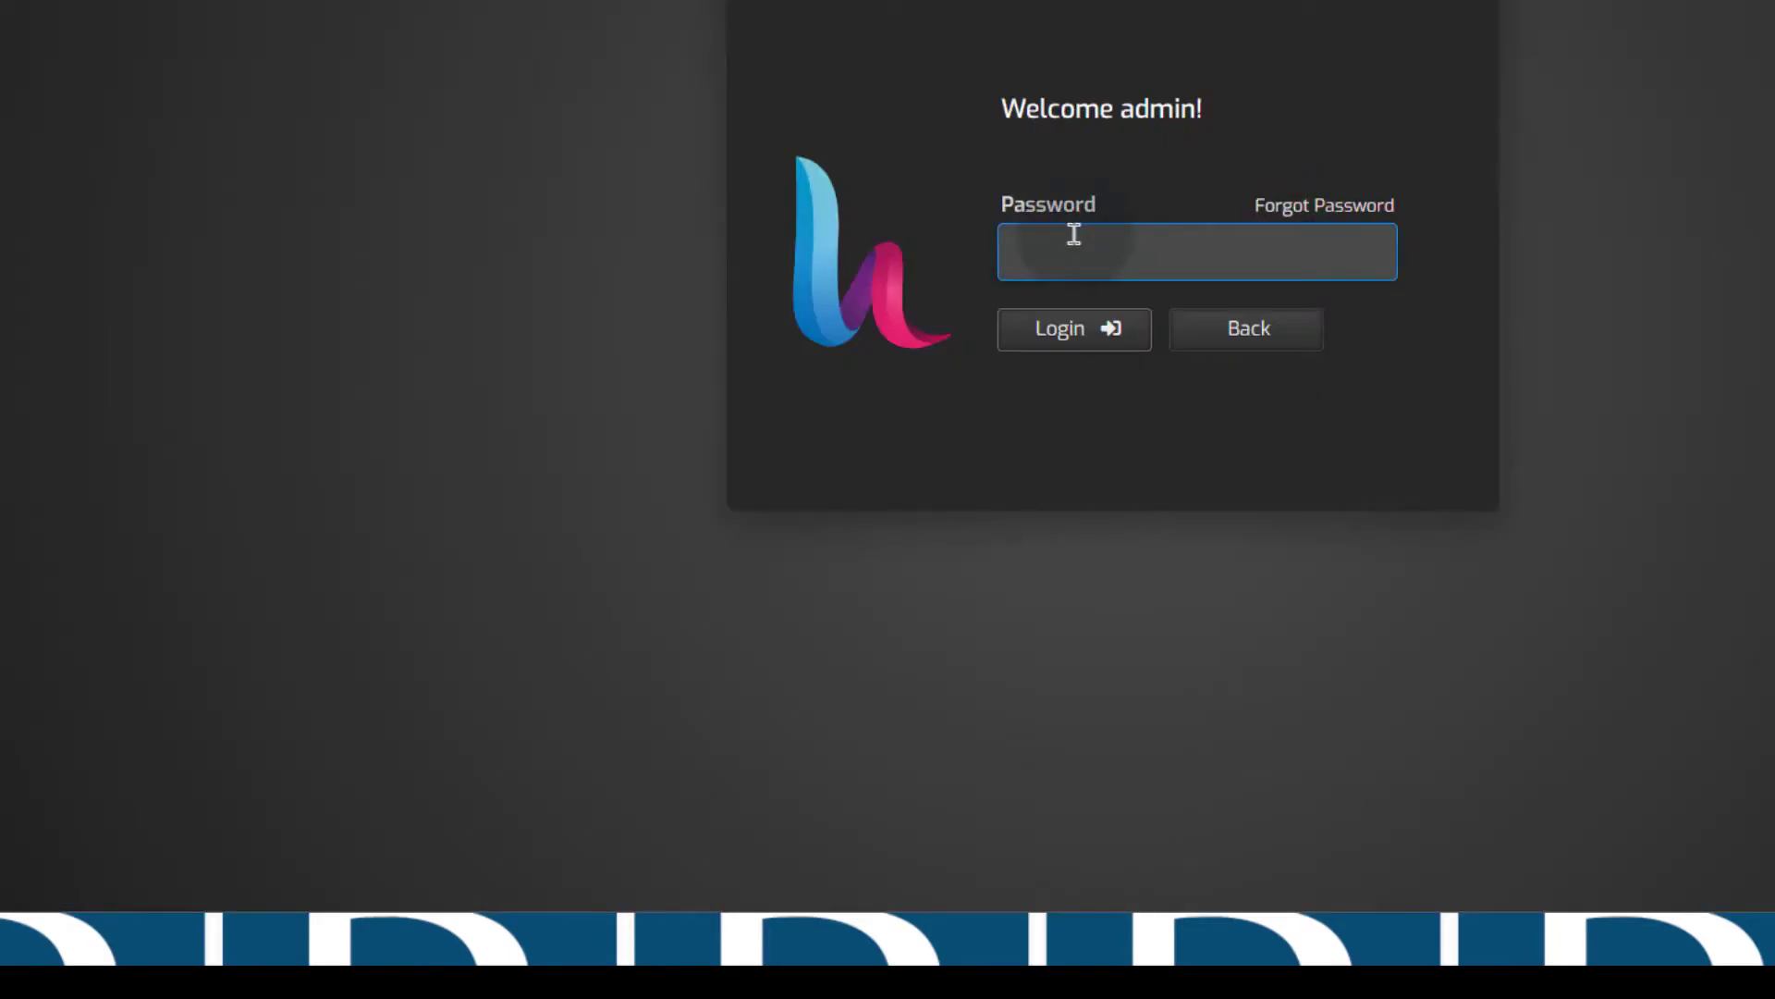
{"action": "right_click", "coordinate": [1072, 233]}
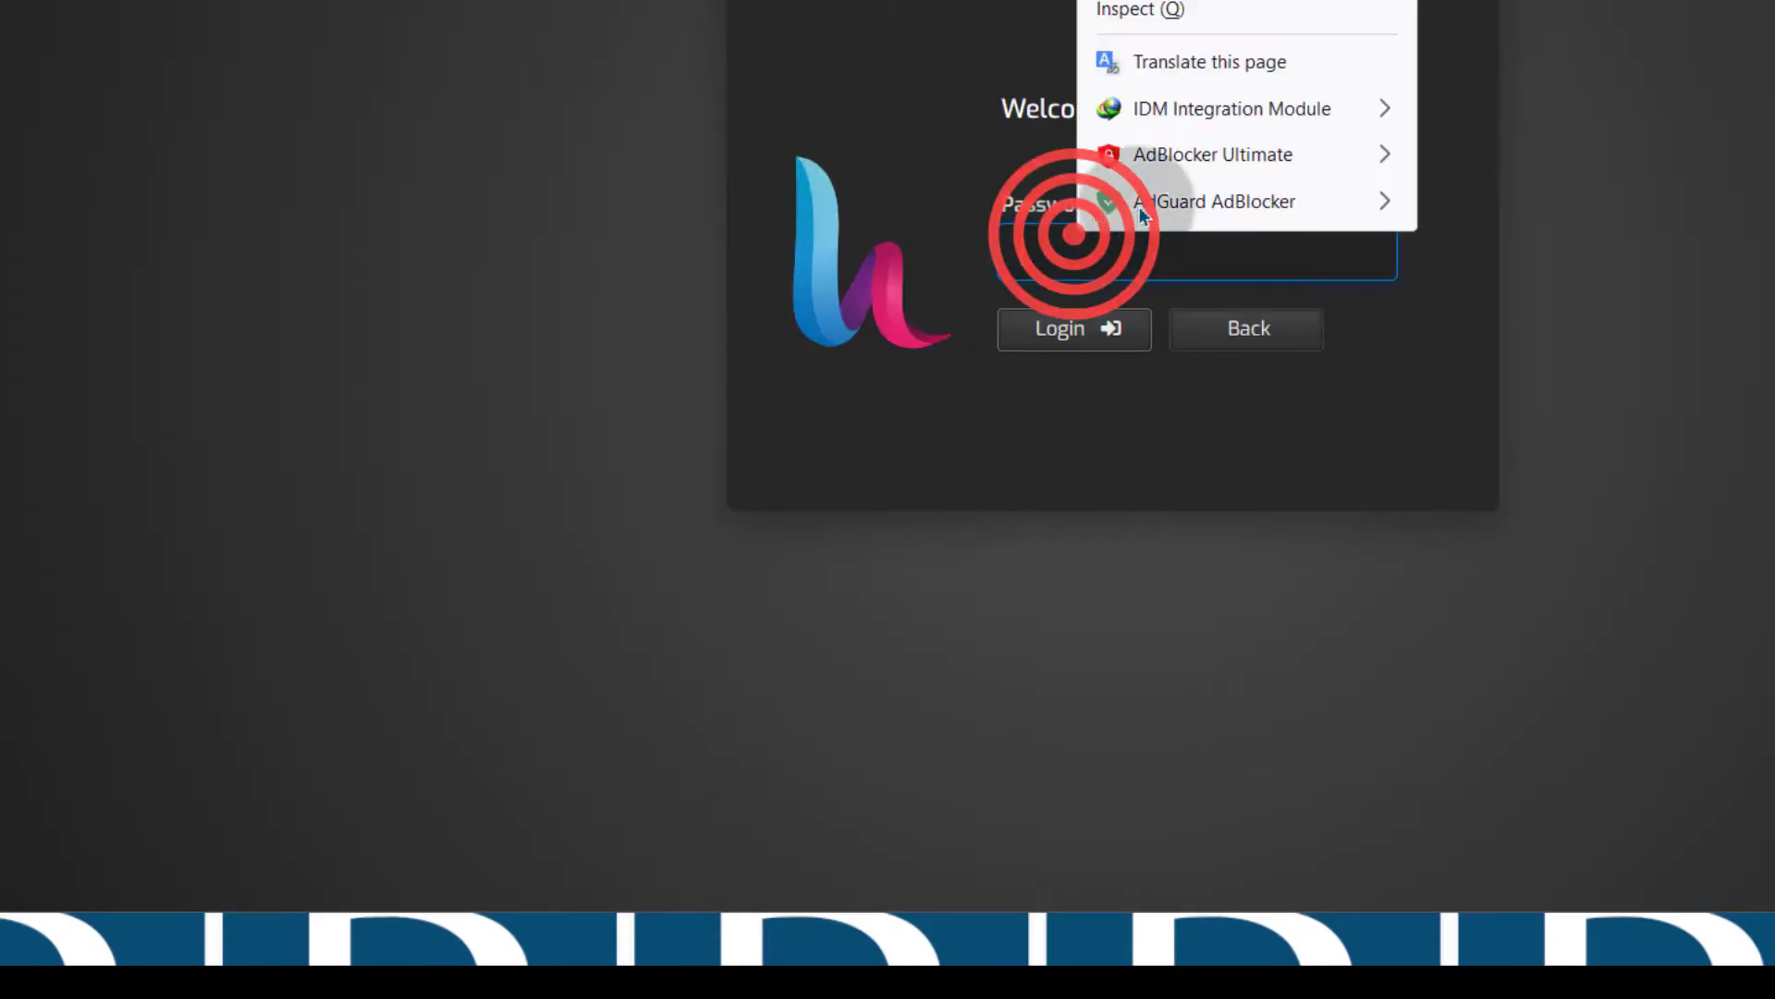
{"action": "left_click", "coordinate": [1130, 0]}
{"action": "left_click", "coordinate": [1080, 323]}
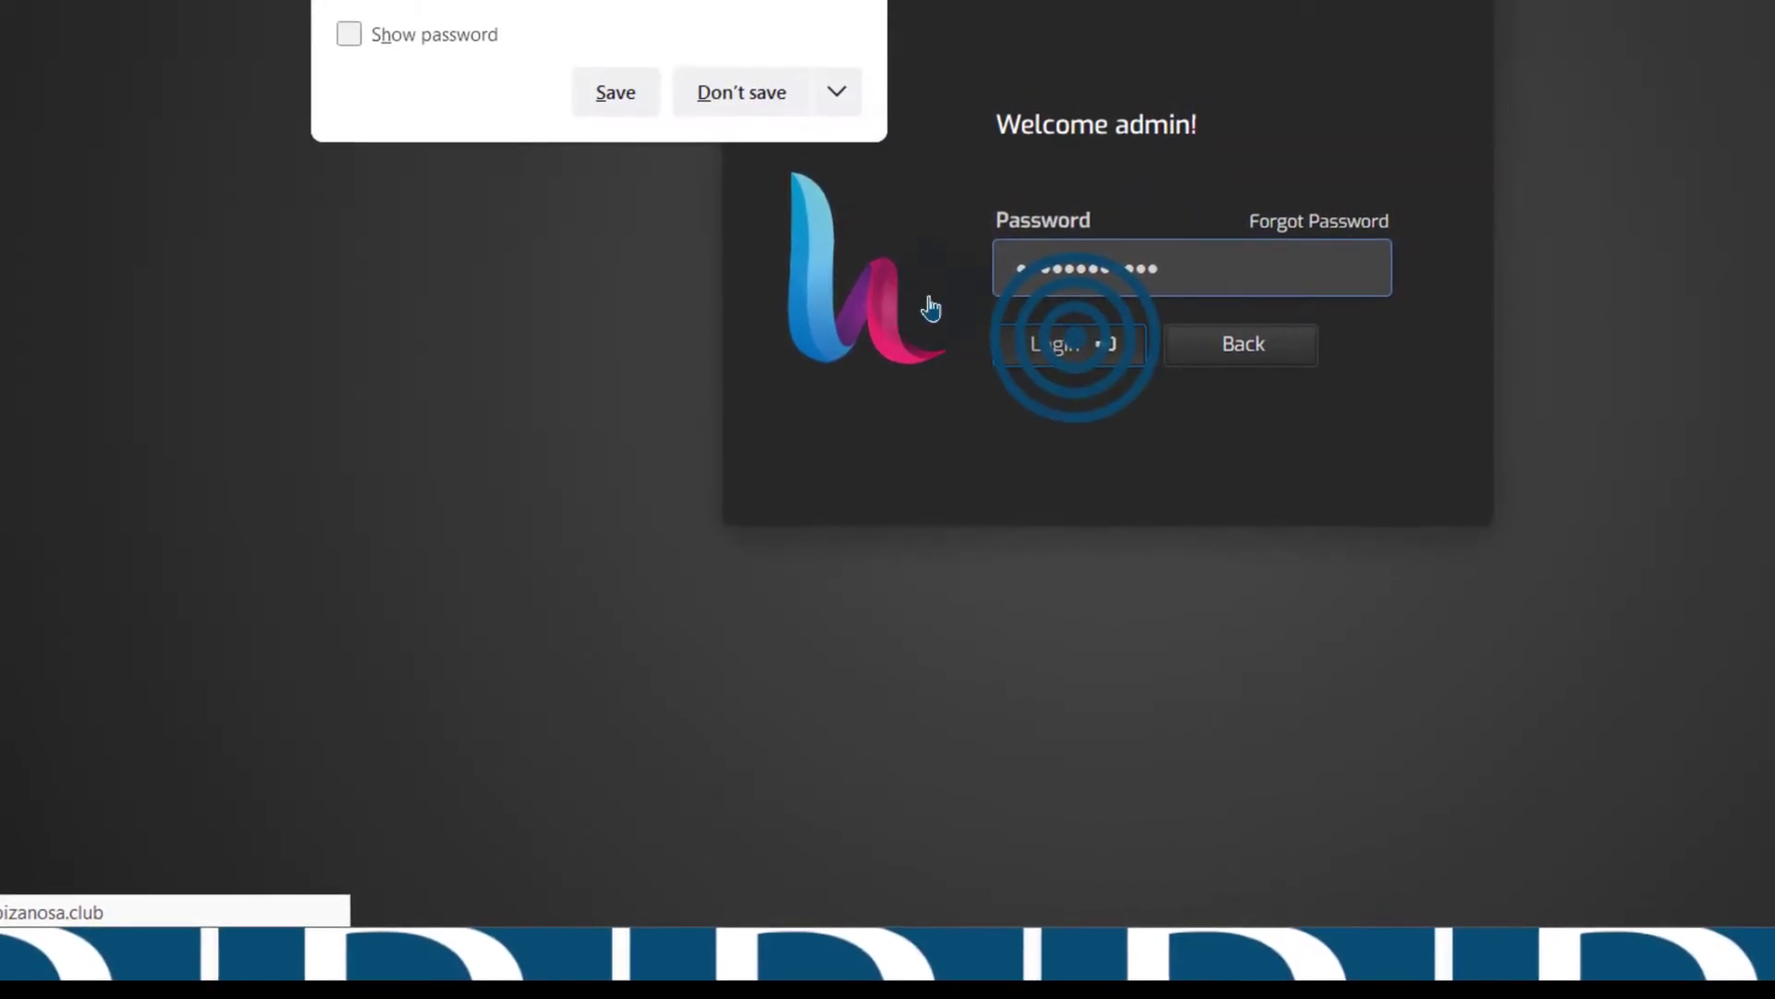
{"action": "left_click", "coordinate": [616, 92]}
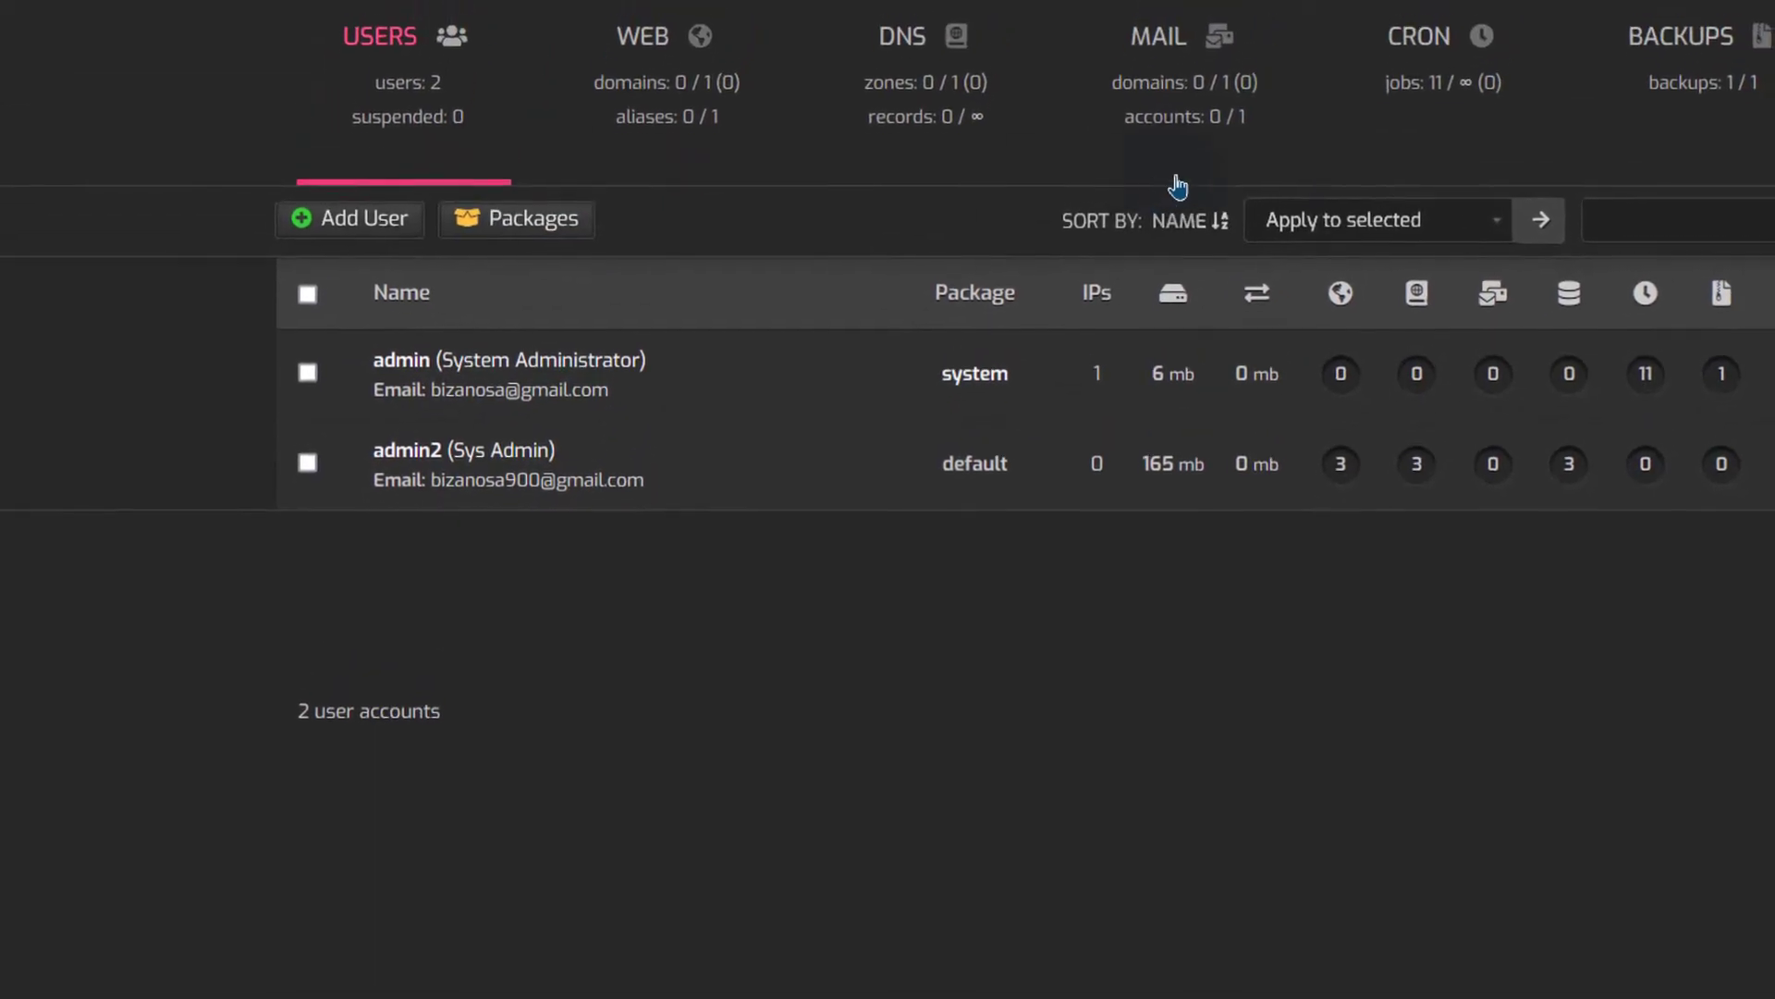
Log in as admin2, open its DB list, and launch phpMyAdmin in a new tab
{"action": "left_click", "coordinate": [418, 451]}
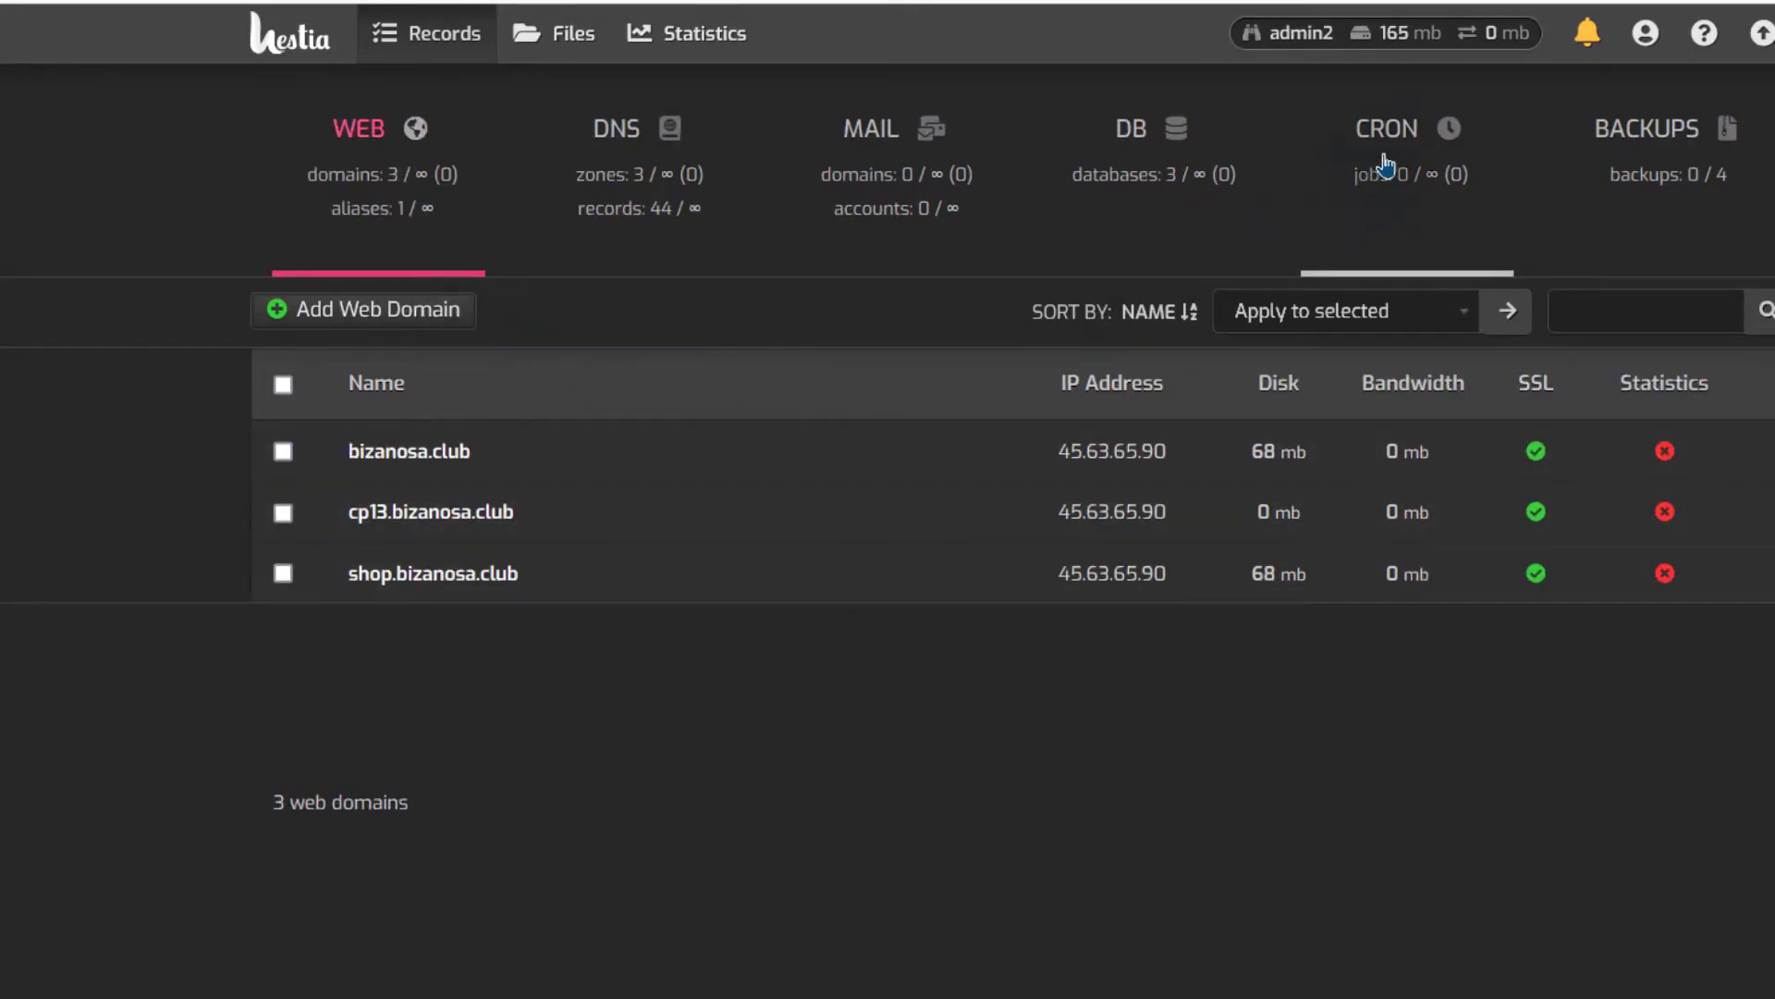
{"action": "left_click", "coordinate": [1136, 132]}
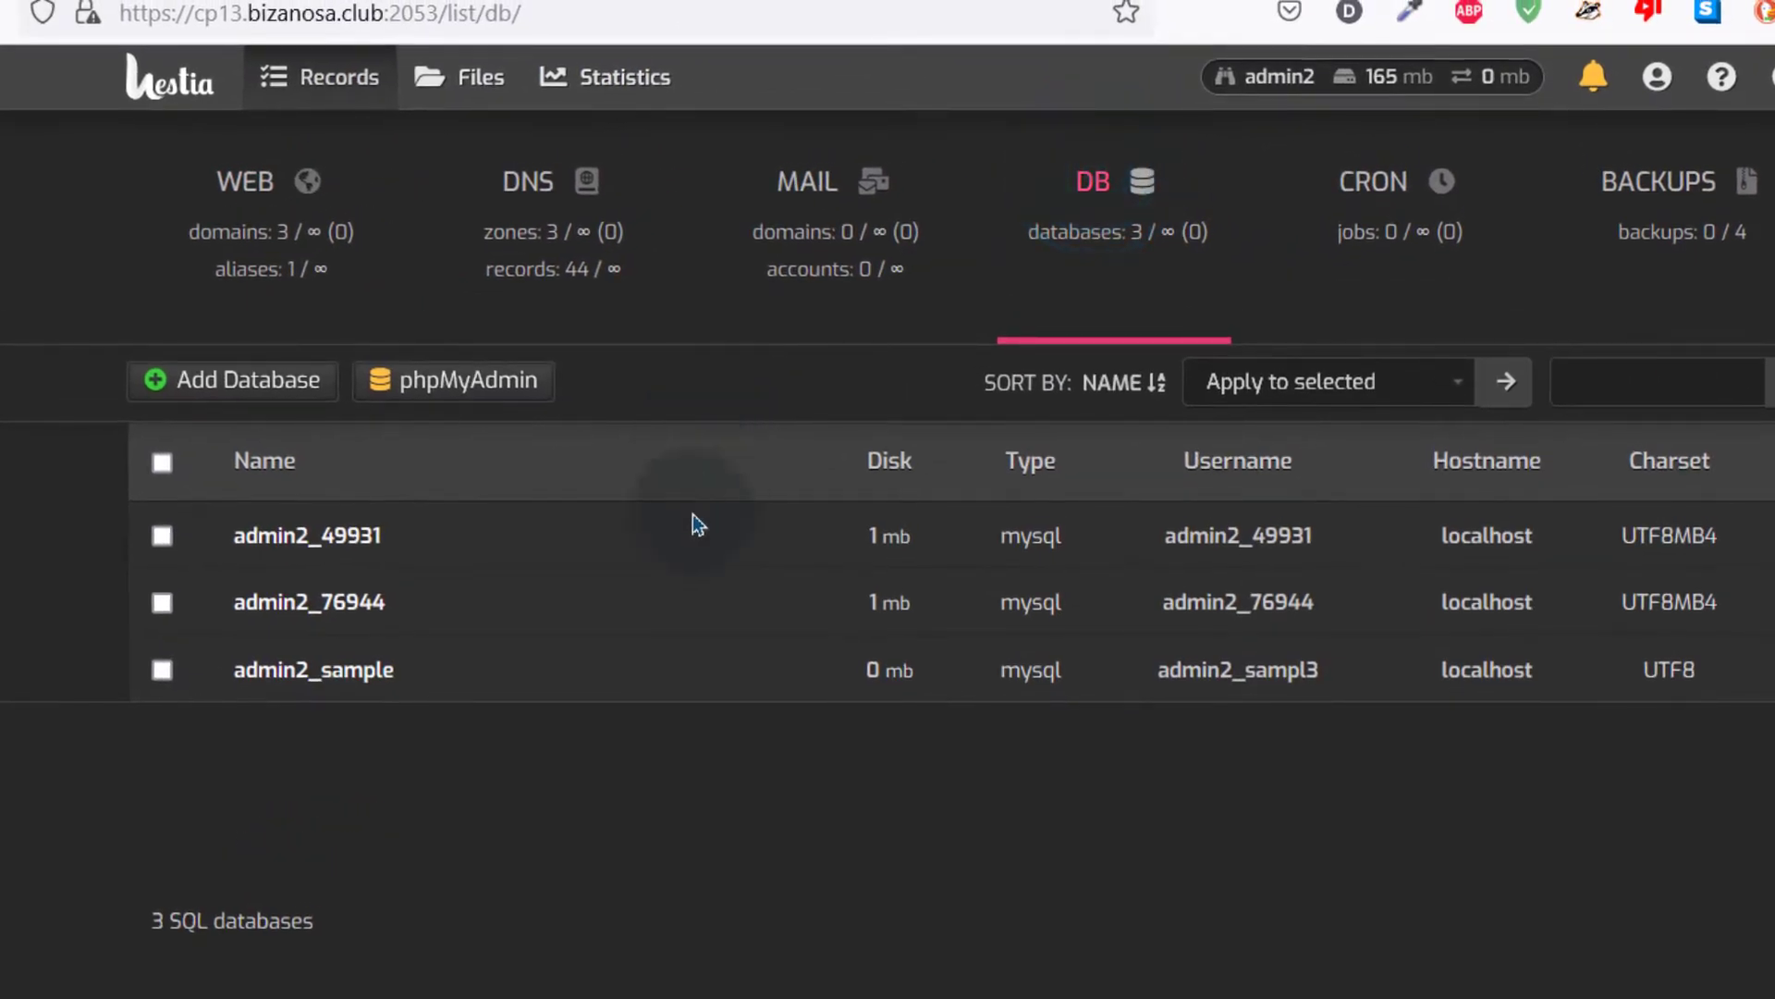
{"action": "left_click", "coordinate": [490, 383]}
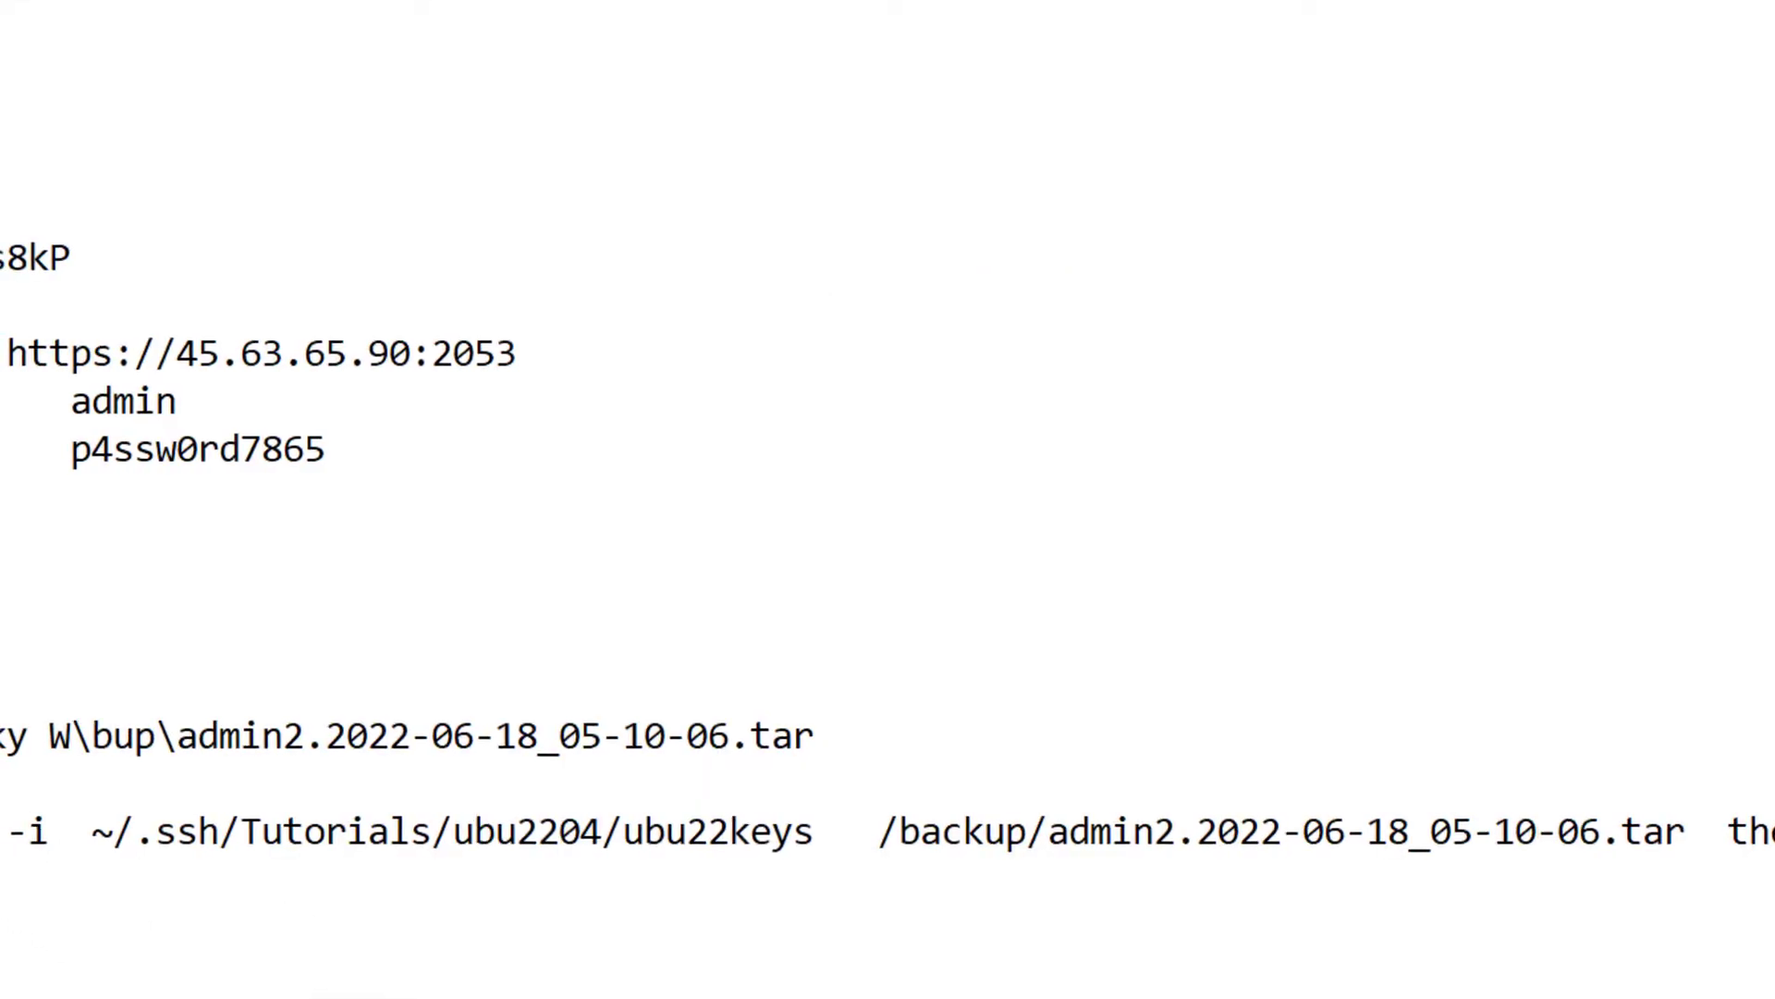
Copy the database username admin2_sampl3 from the notes into phpMyAdmin's Username field
{"action": "scroll", "coordinate": [531, 813], "scroll_direction": "down", "scroll_amount": 4}
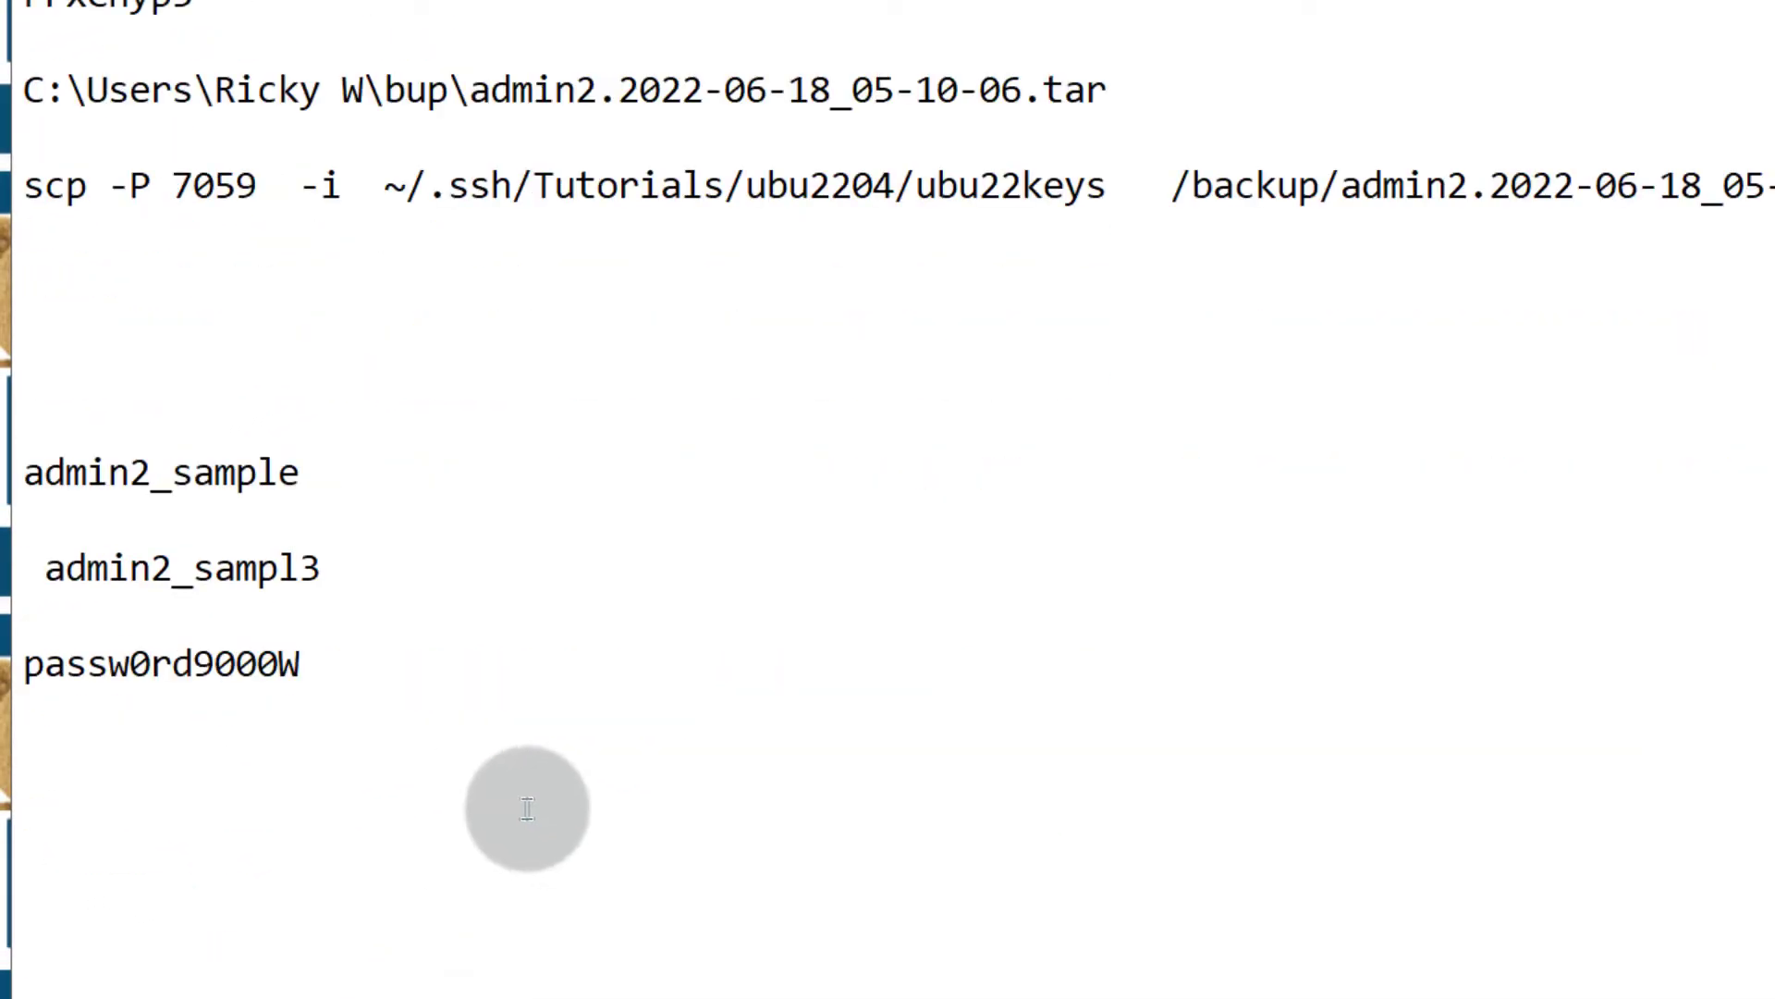
{"action": "left_click_drag", "start_coordinate": [24, 472], "coordinate": [292, 476]}
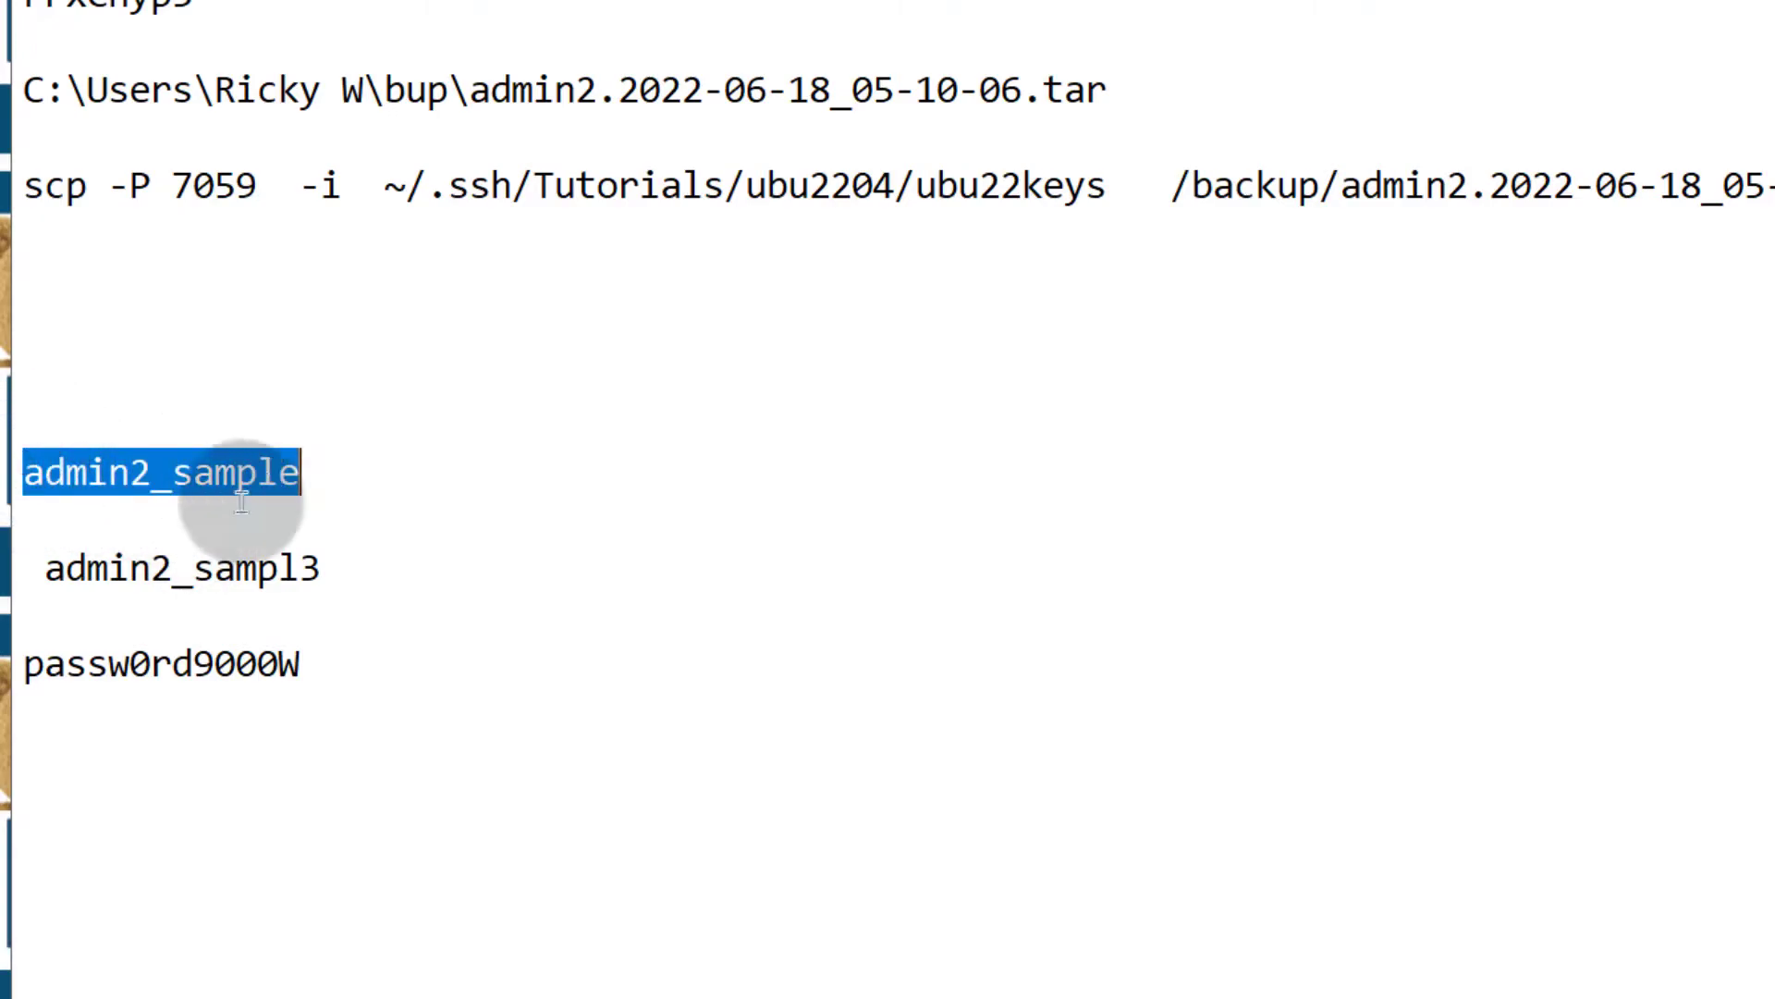
{"action": "left_click_drag", "start_coordinate": [50, 567], "coordinate": [309, 567]}
{"action": "right_click", "coordinate": [301, 565]}
{"action": "left_click", "coordinate": [396, 659]}
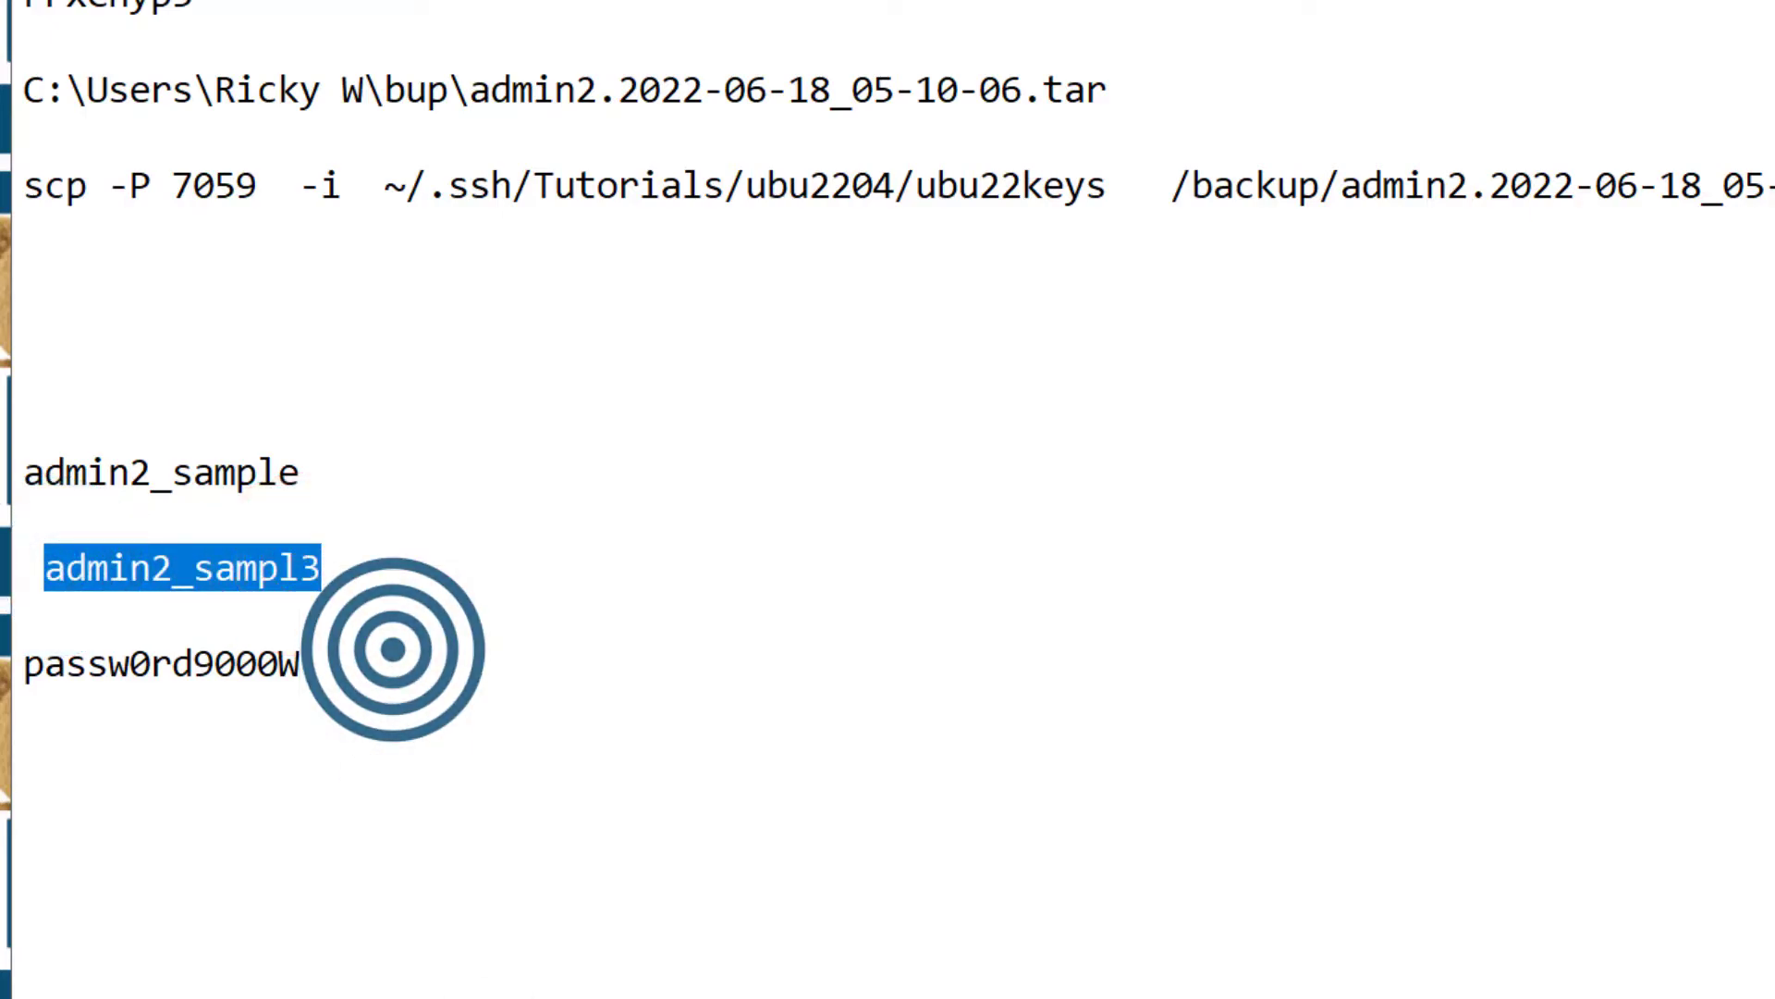
{"action": "key", "text": "alt+Tab"}
{"action": "right_click", "coordinate": [1258, 520]}
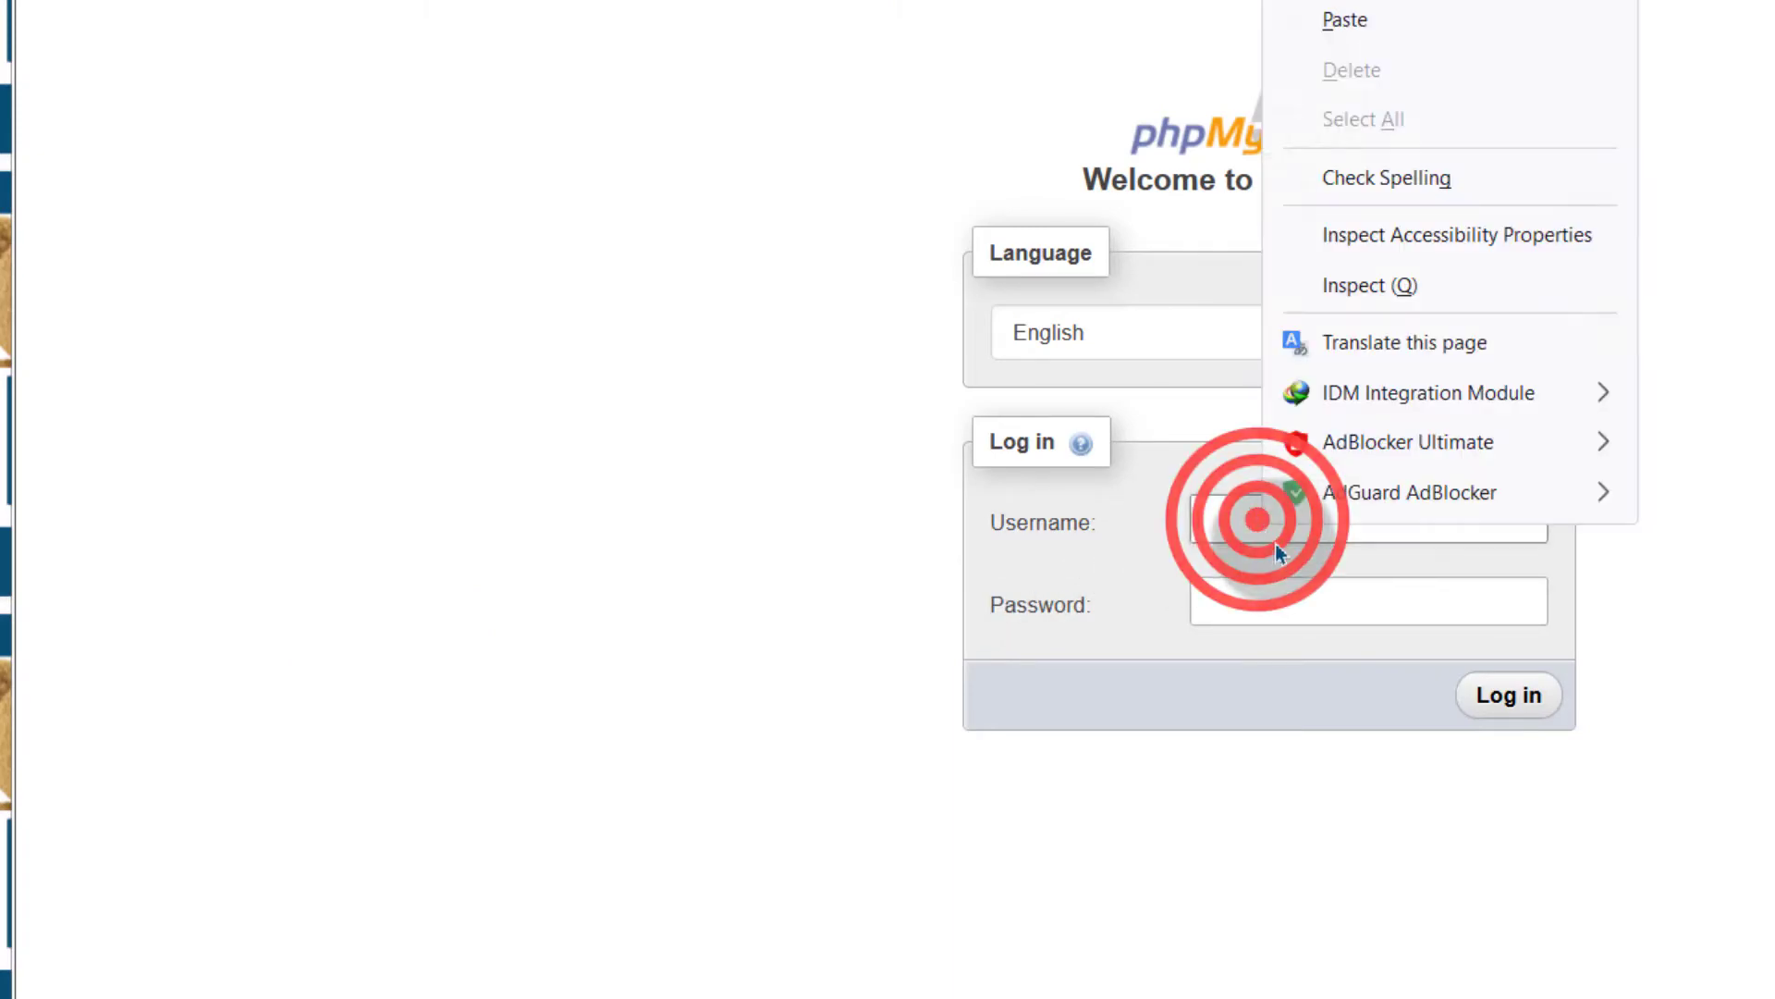
{"action": "left_click", "coordinate": [1358, 17]}
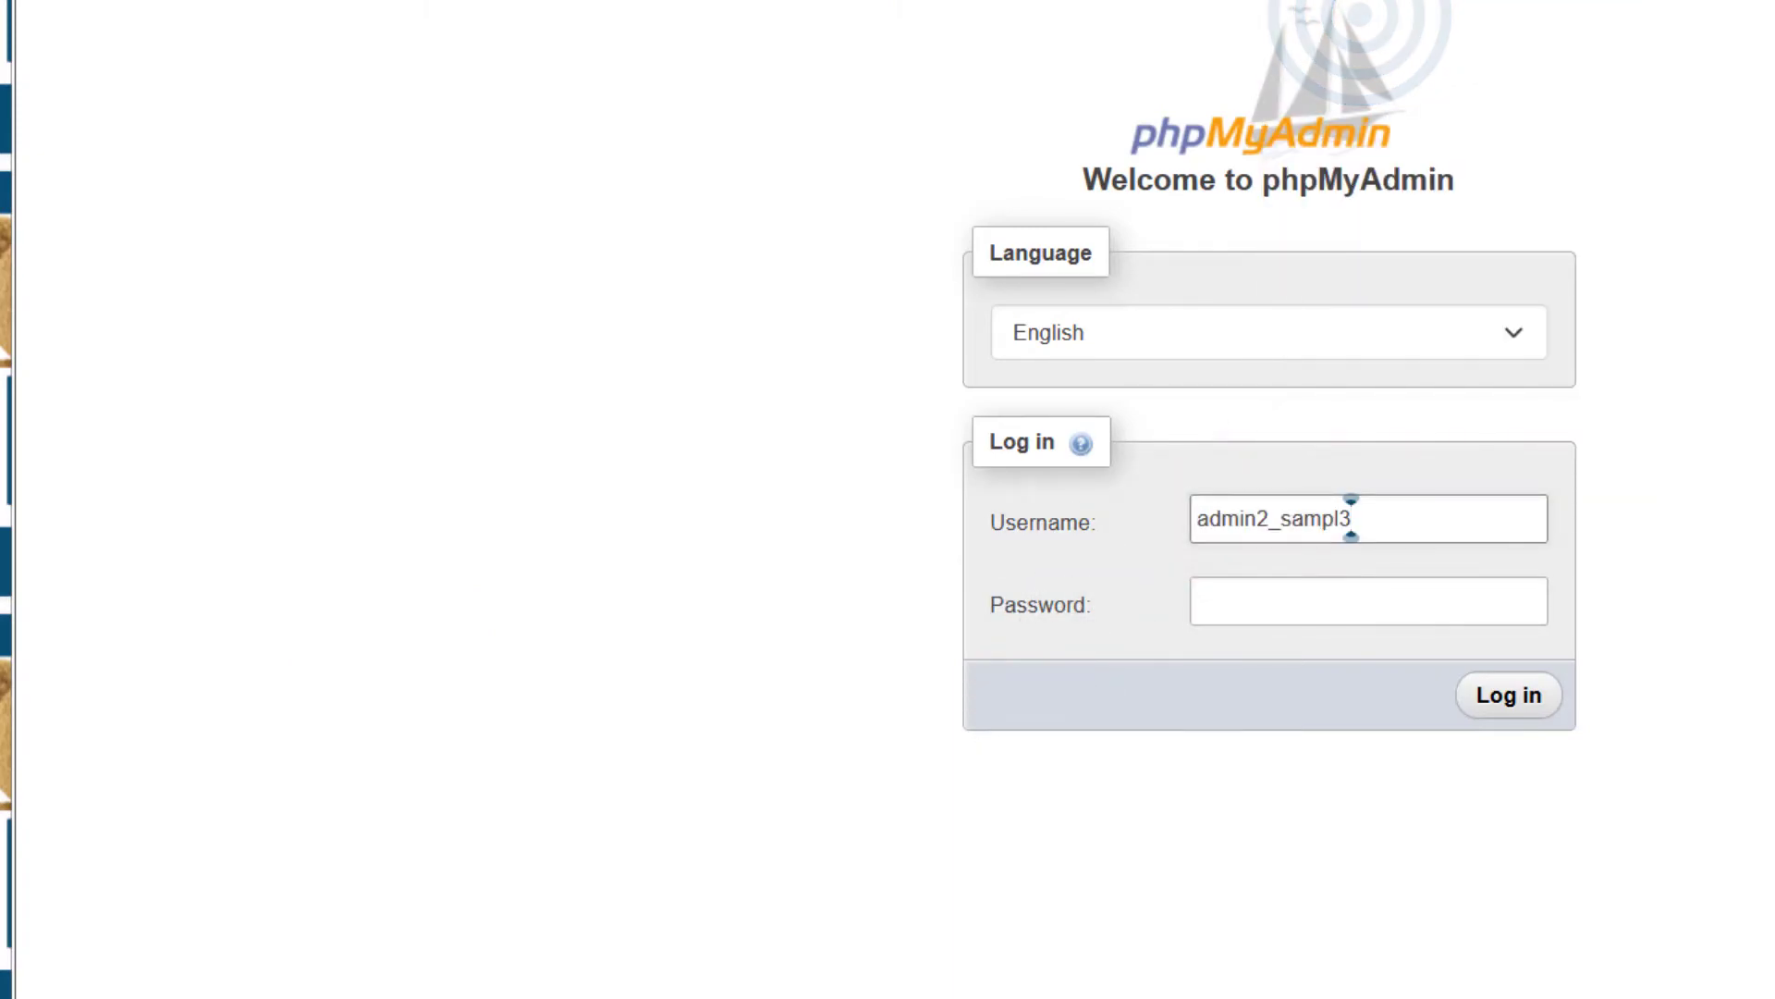
Copy the database password from the notes into phpMyAdmin's Password field
{"action": "key", "text": "alt+Tab"}
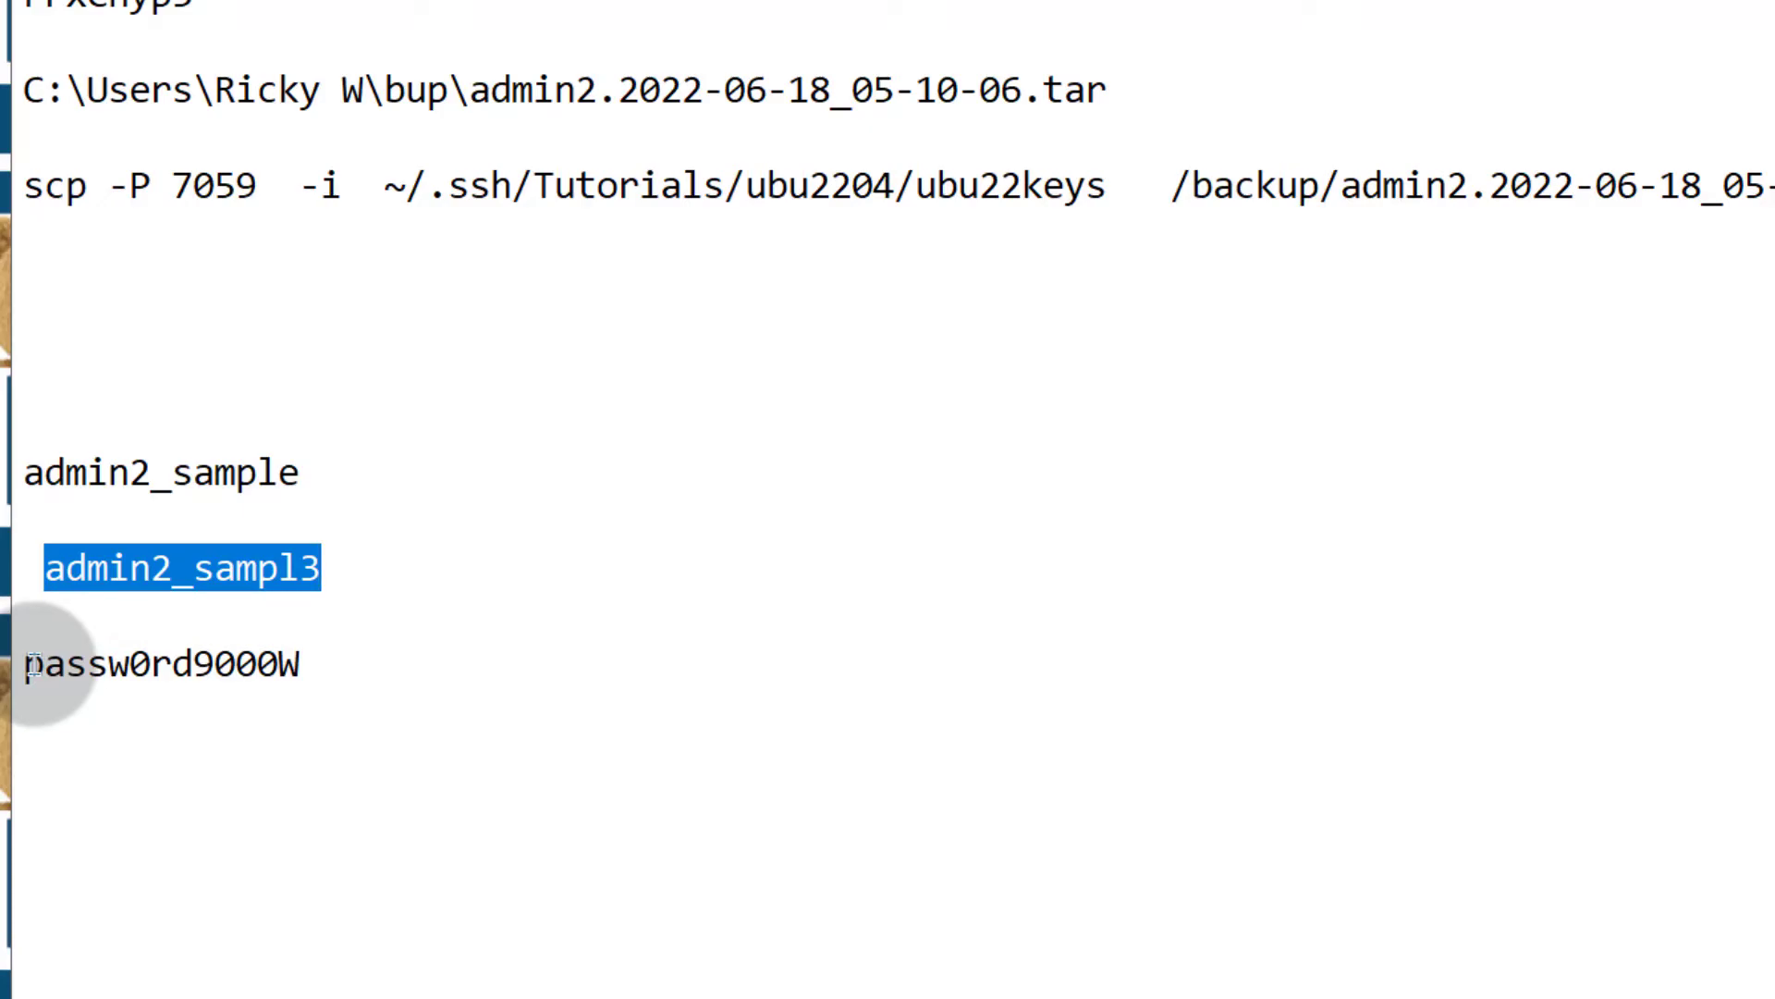
{"action": "left_click_drag", "start_coordinate": [31, 664], "coordinate": [286, 664]}
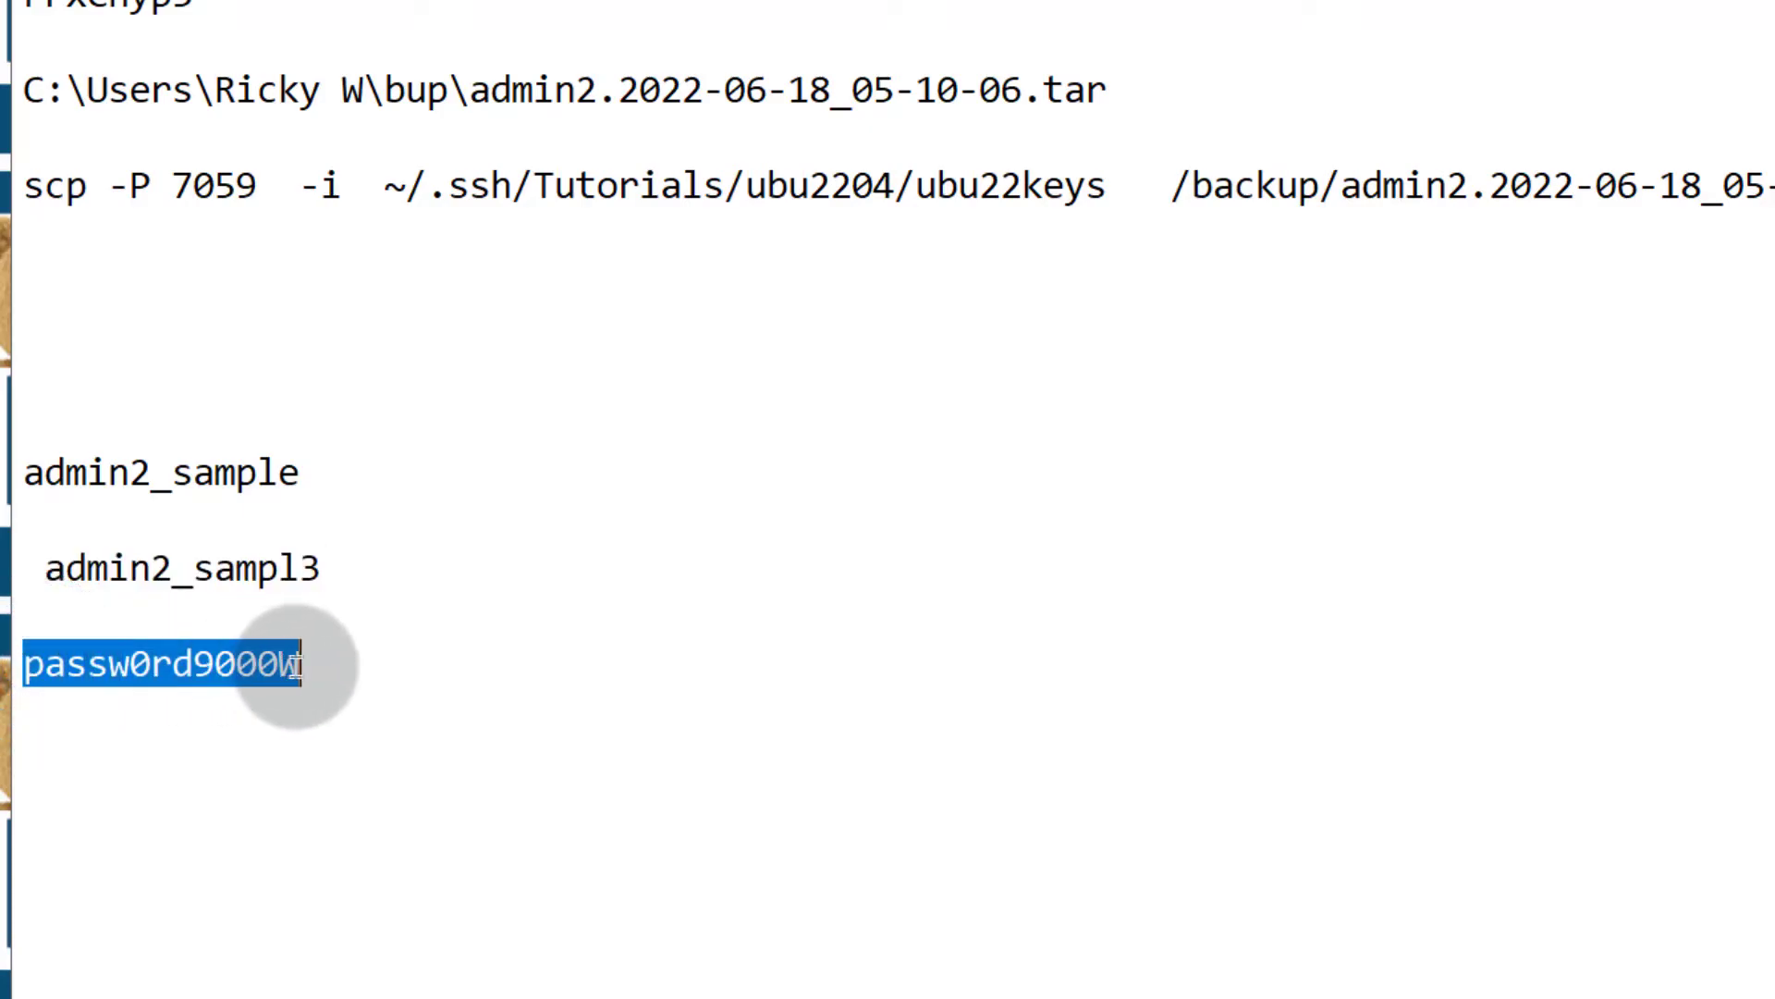
{"action": "right_click", "coordinate": [285, 664]}
{"action": "left_click", "coordinate": [428, 746]}
{"action": "key", "text": "alt+Tab"}
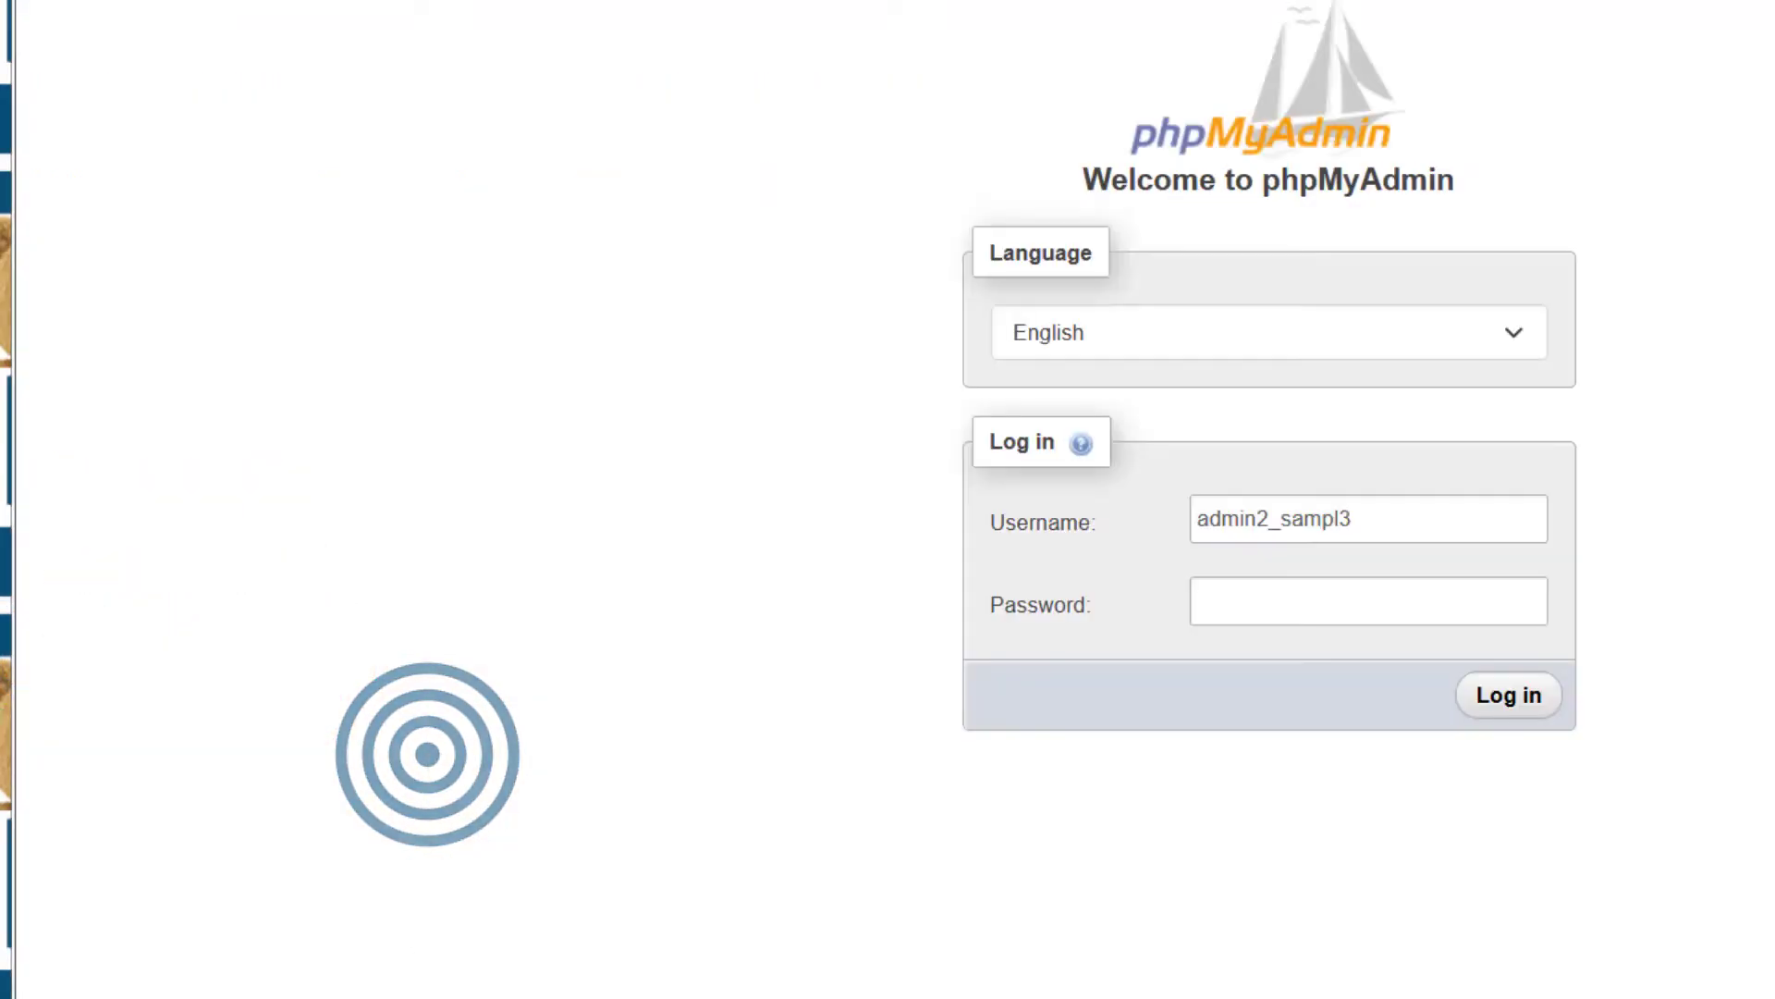
{"action": "right_click", "coordinate": [1391, 612]}
{"action": "left_click", "coordinate": [1430, 129]}
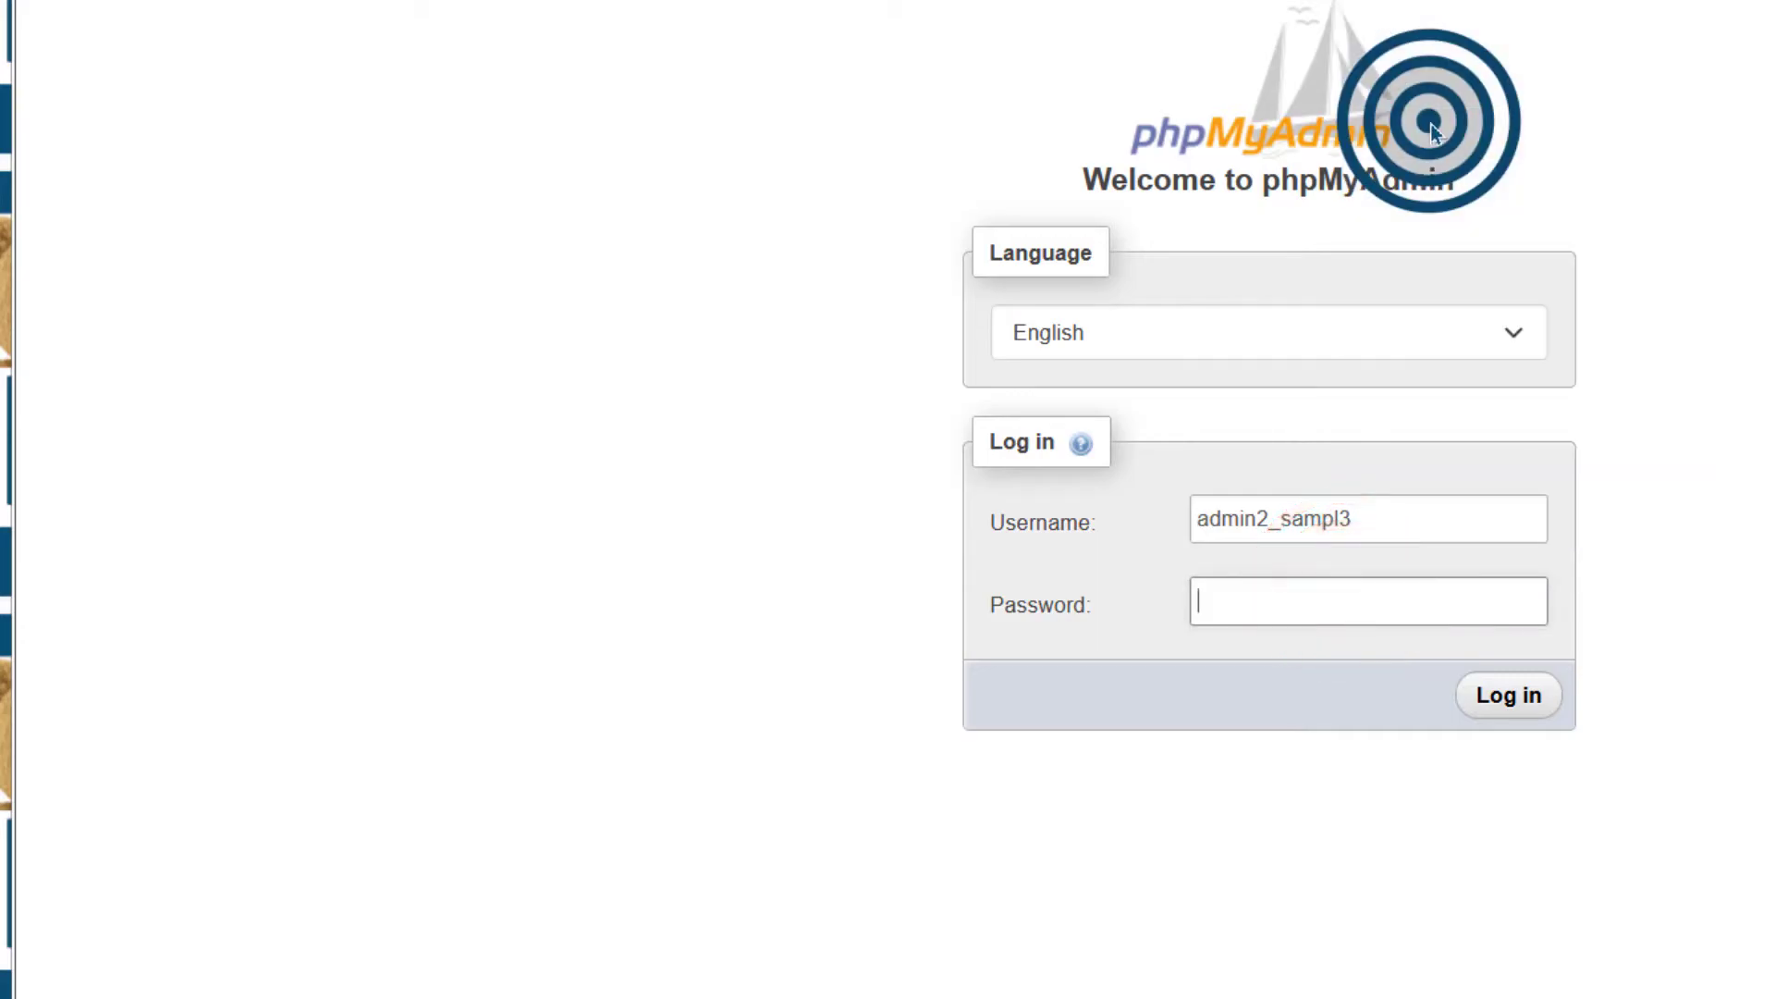
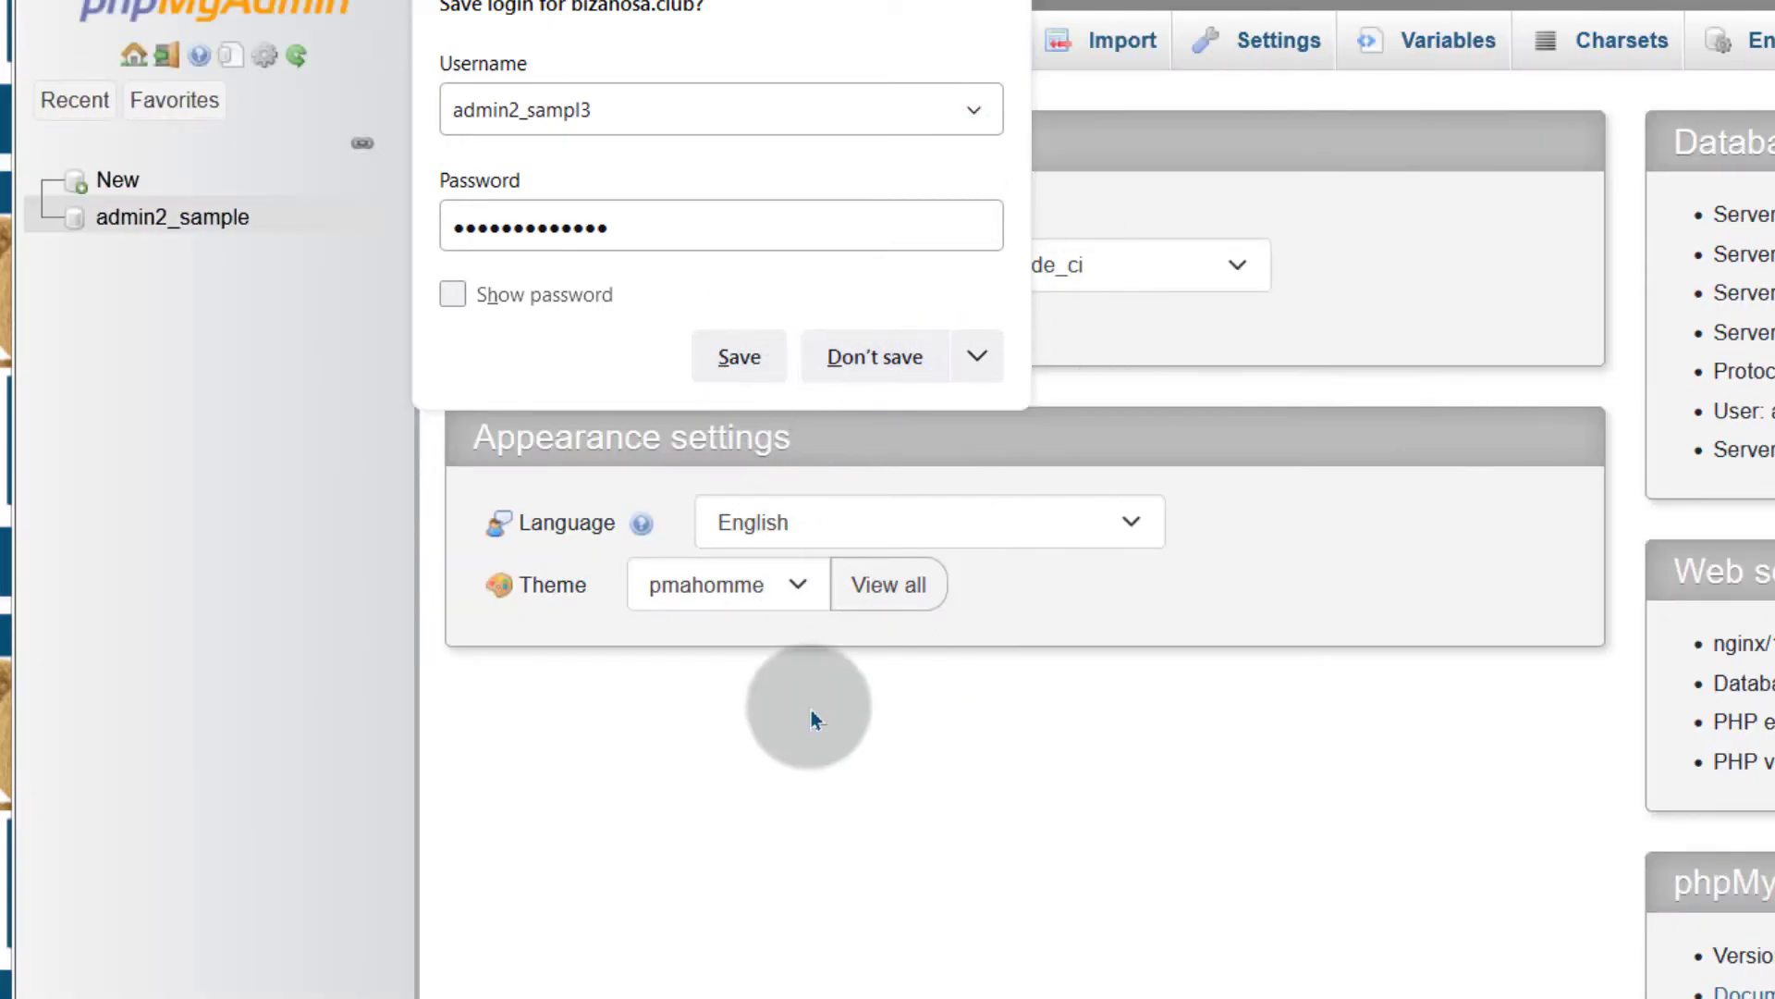
Decline the browser's offer to save the phpMyAdmin database login
{"action": "left_click", "coordinate": [638, 772]}
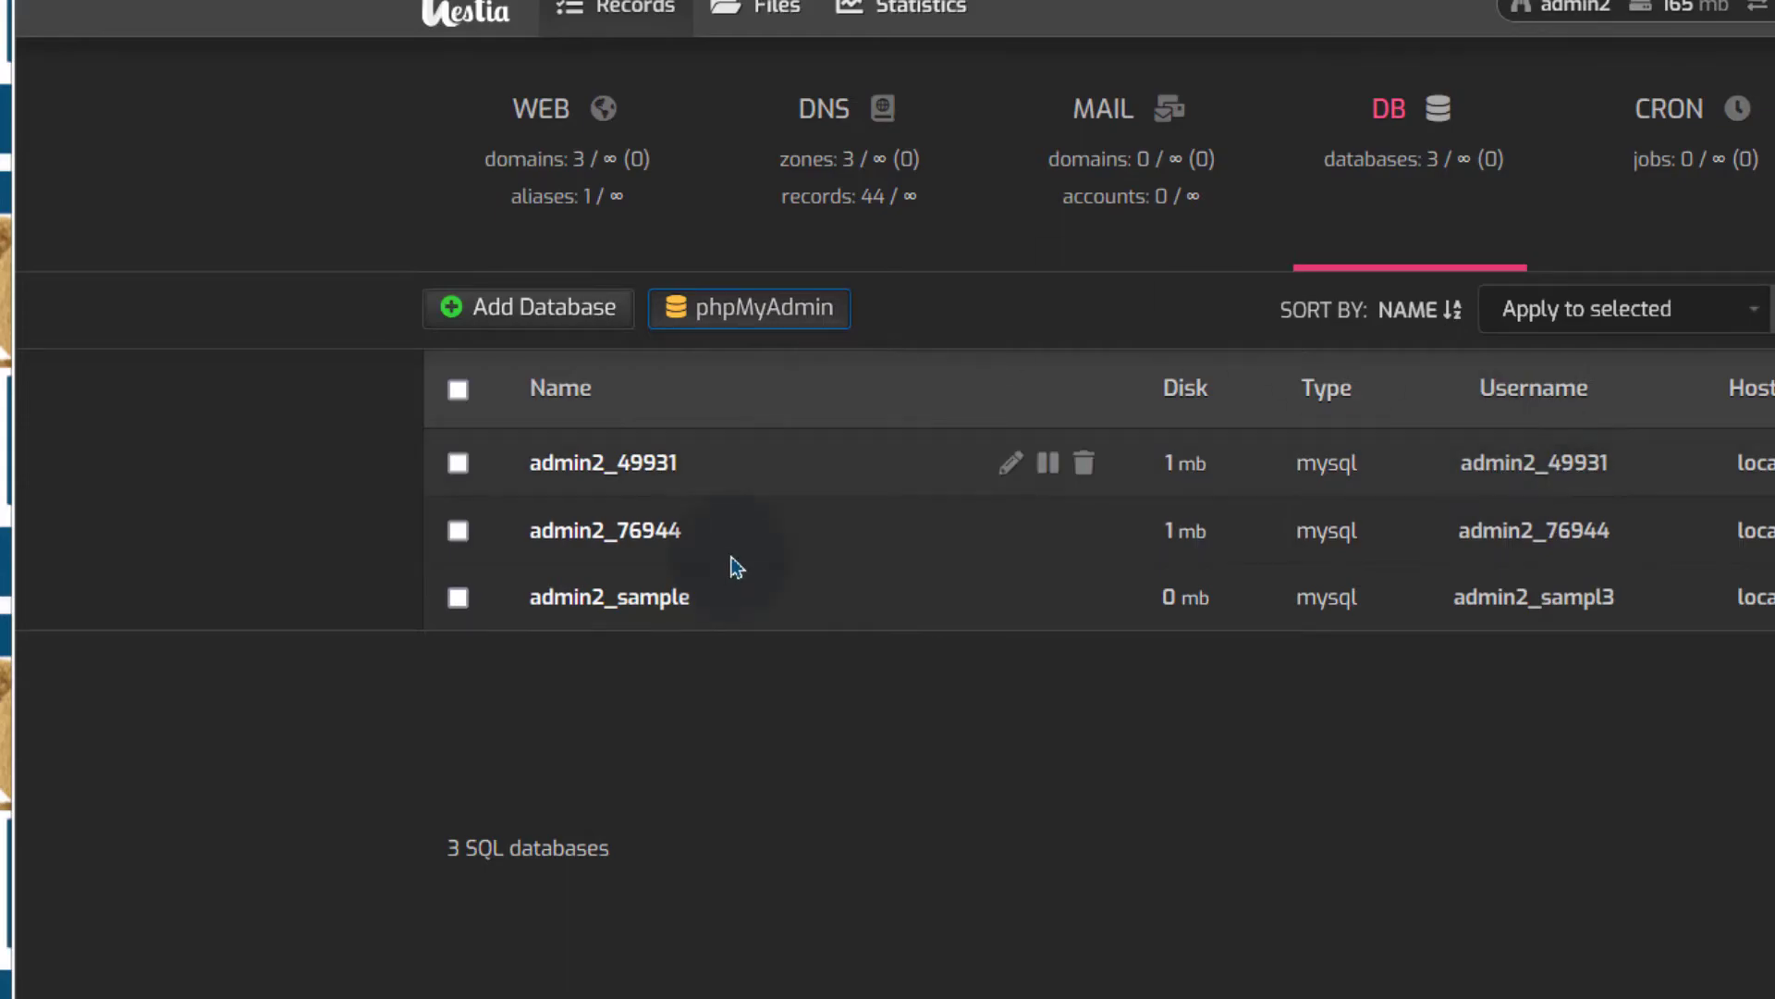
Open the file manager in a new tab and browse to web/bizanosa.club/public_html
{"action": "right_click", "coordinate": [791, 9]}
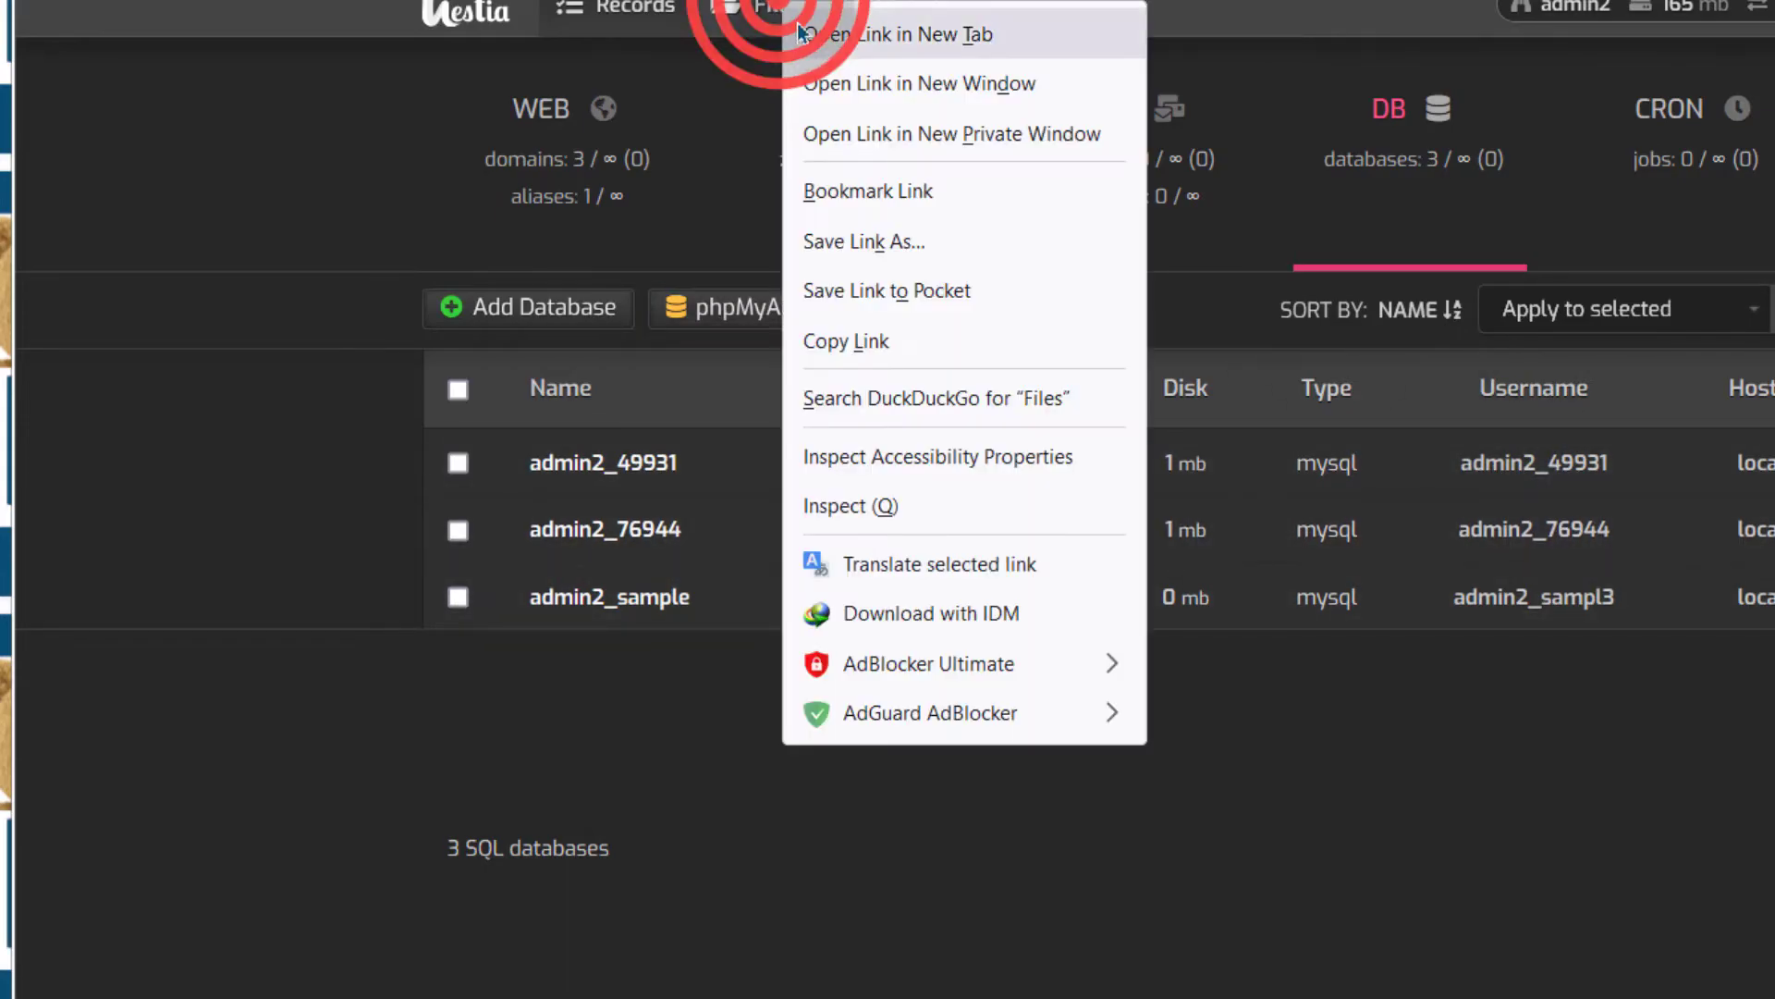
{"action": "left_click", "coordinate": [833, 31]}
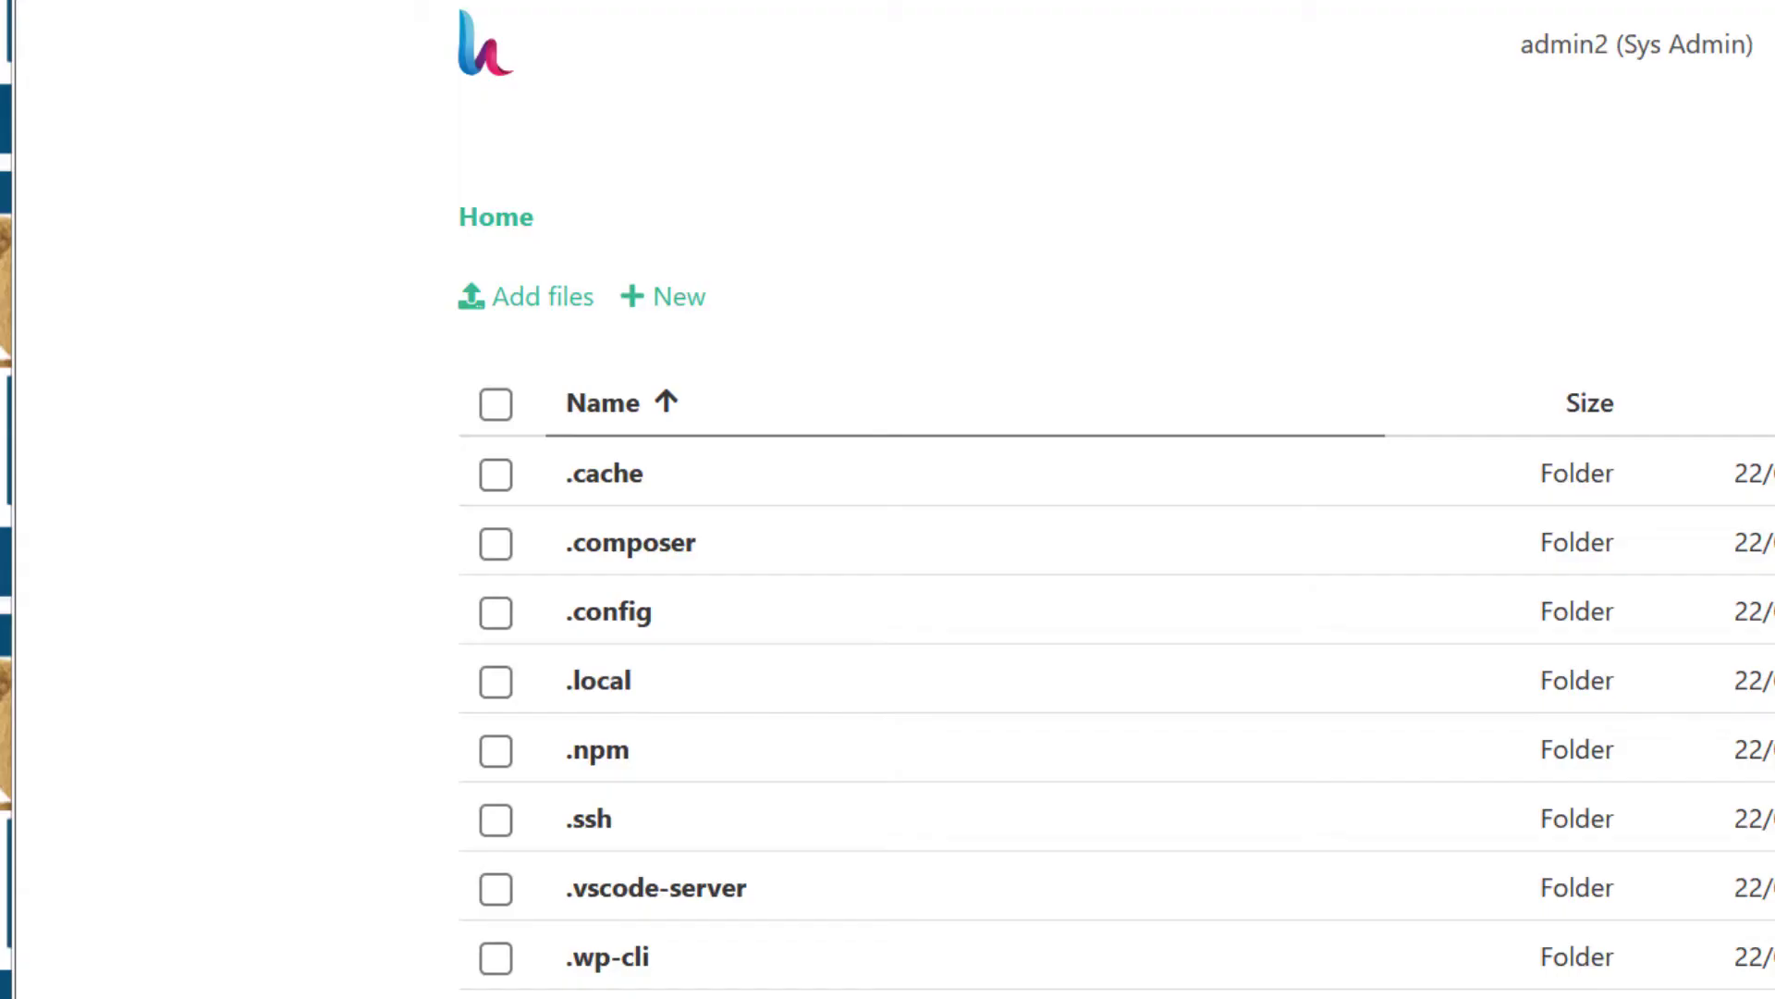
{"action": "scroll", "coordinate": [765, 456], "scroll_direction": "down", "scroll_amount": 5}
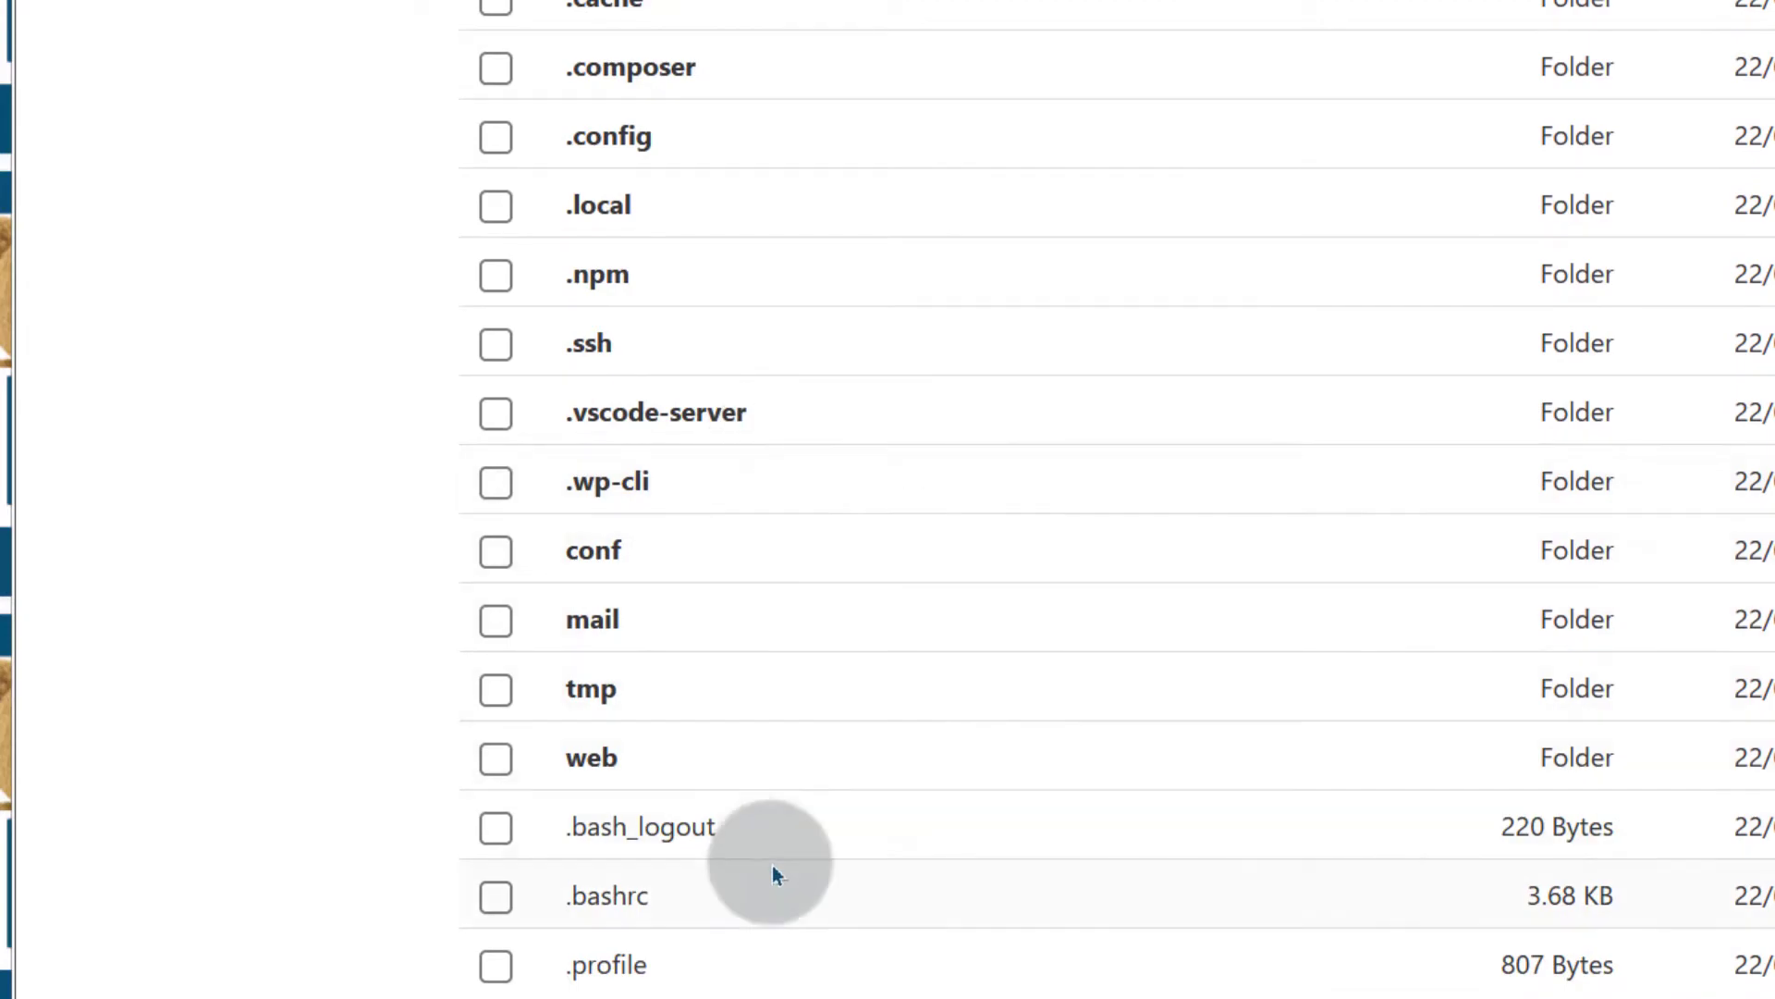
{"action": "left_click", "coordinate": [592, 747]}
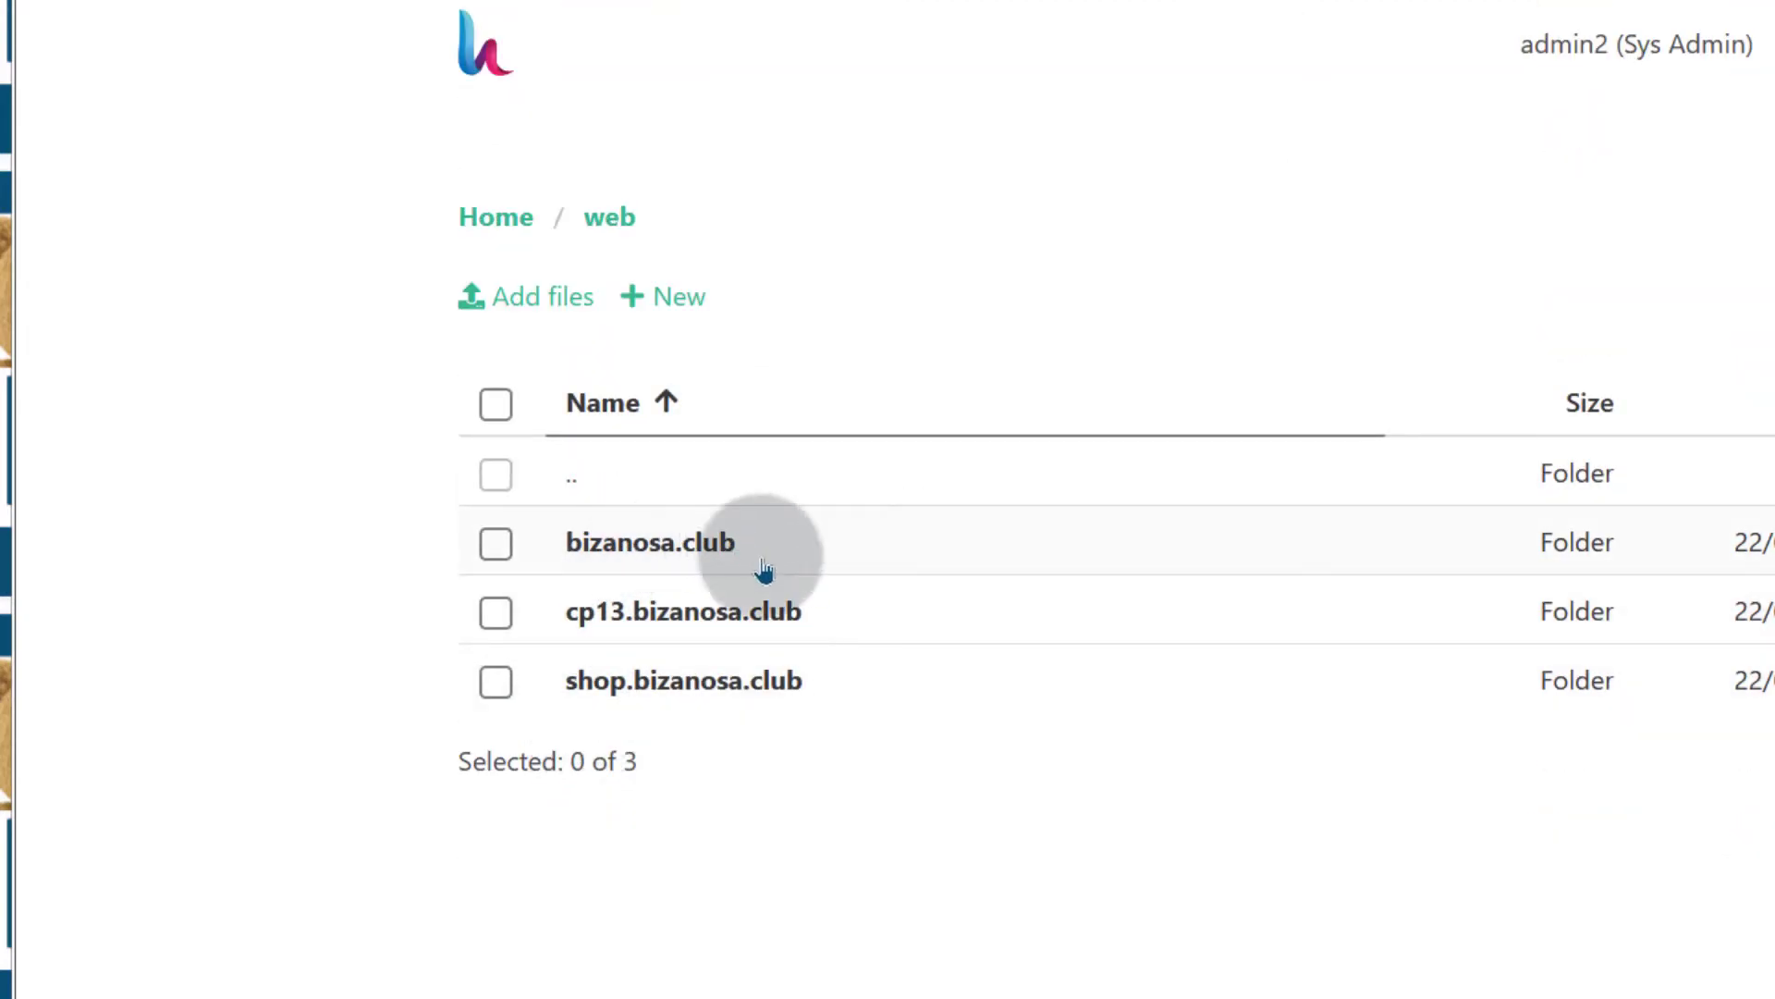
{"action": "left_click", "coordinate": [649, 546]}
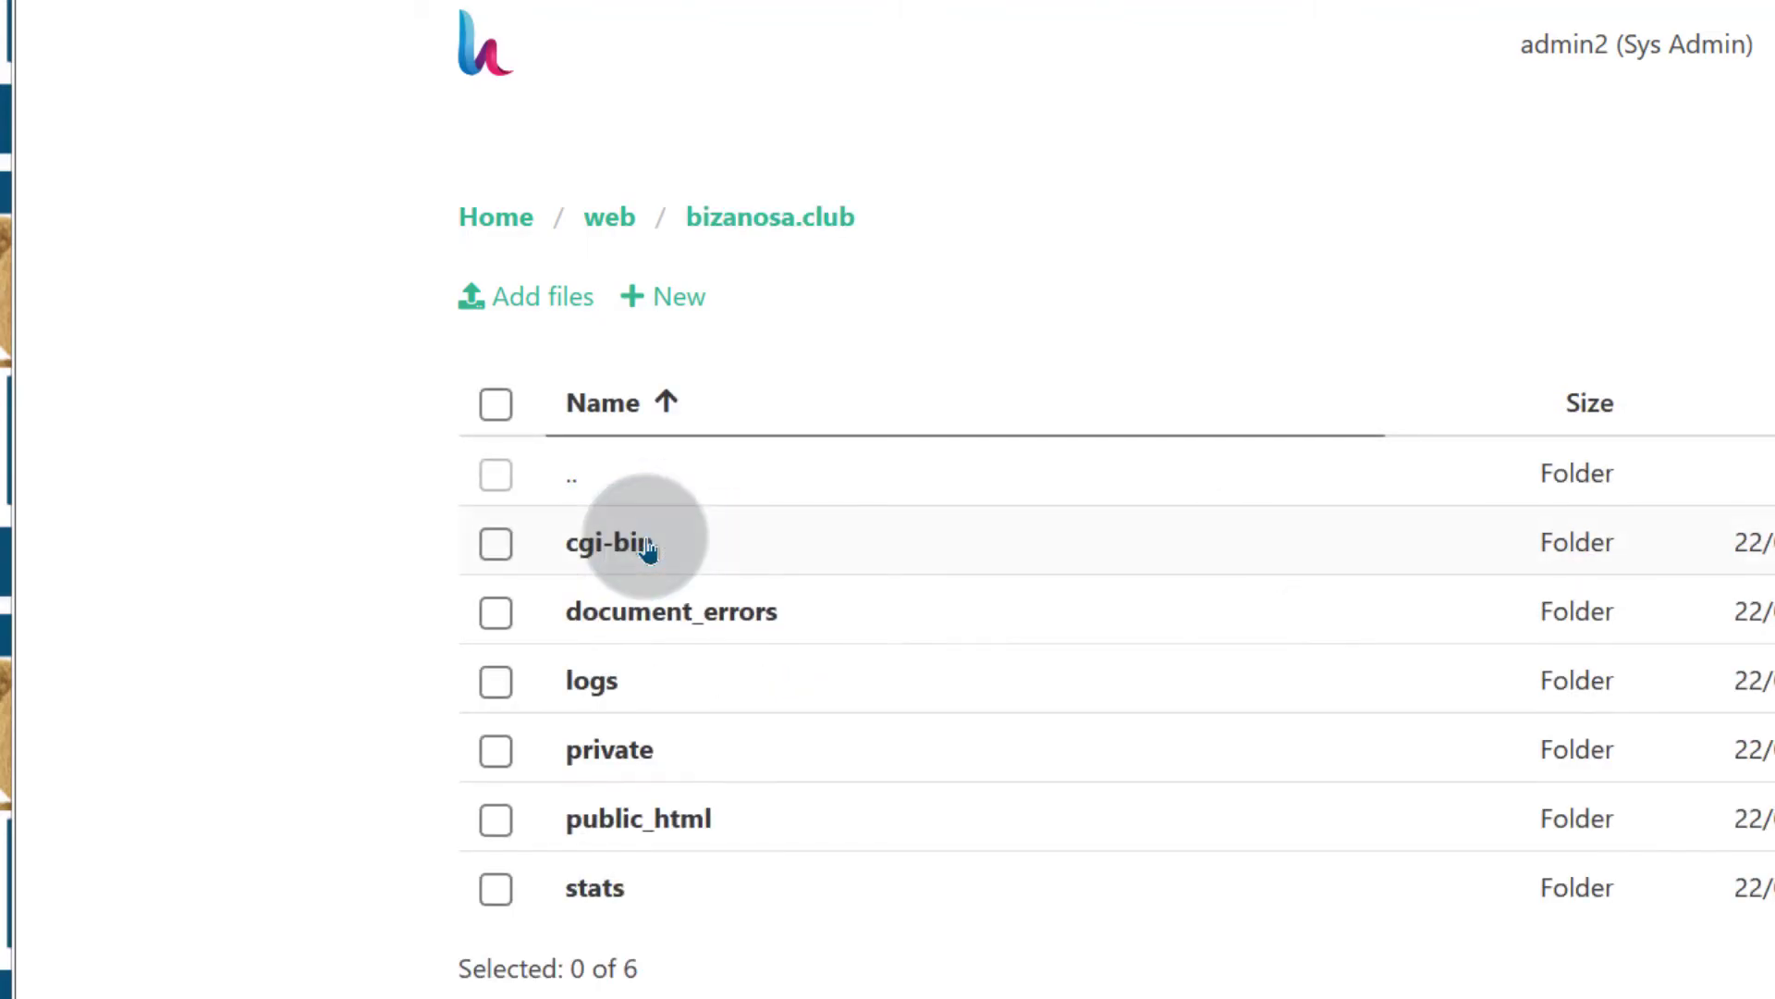
{"action": "left_click", "coordinate": [636, 813]}
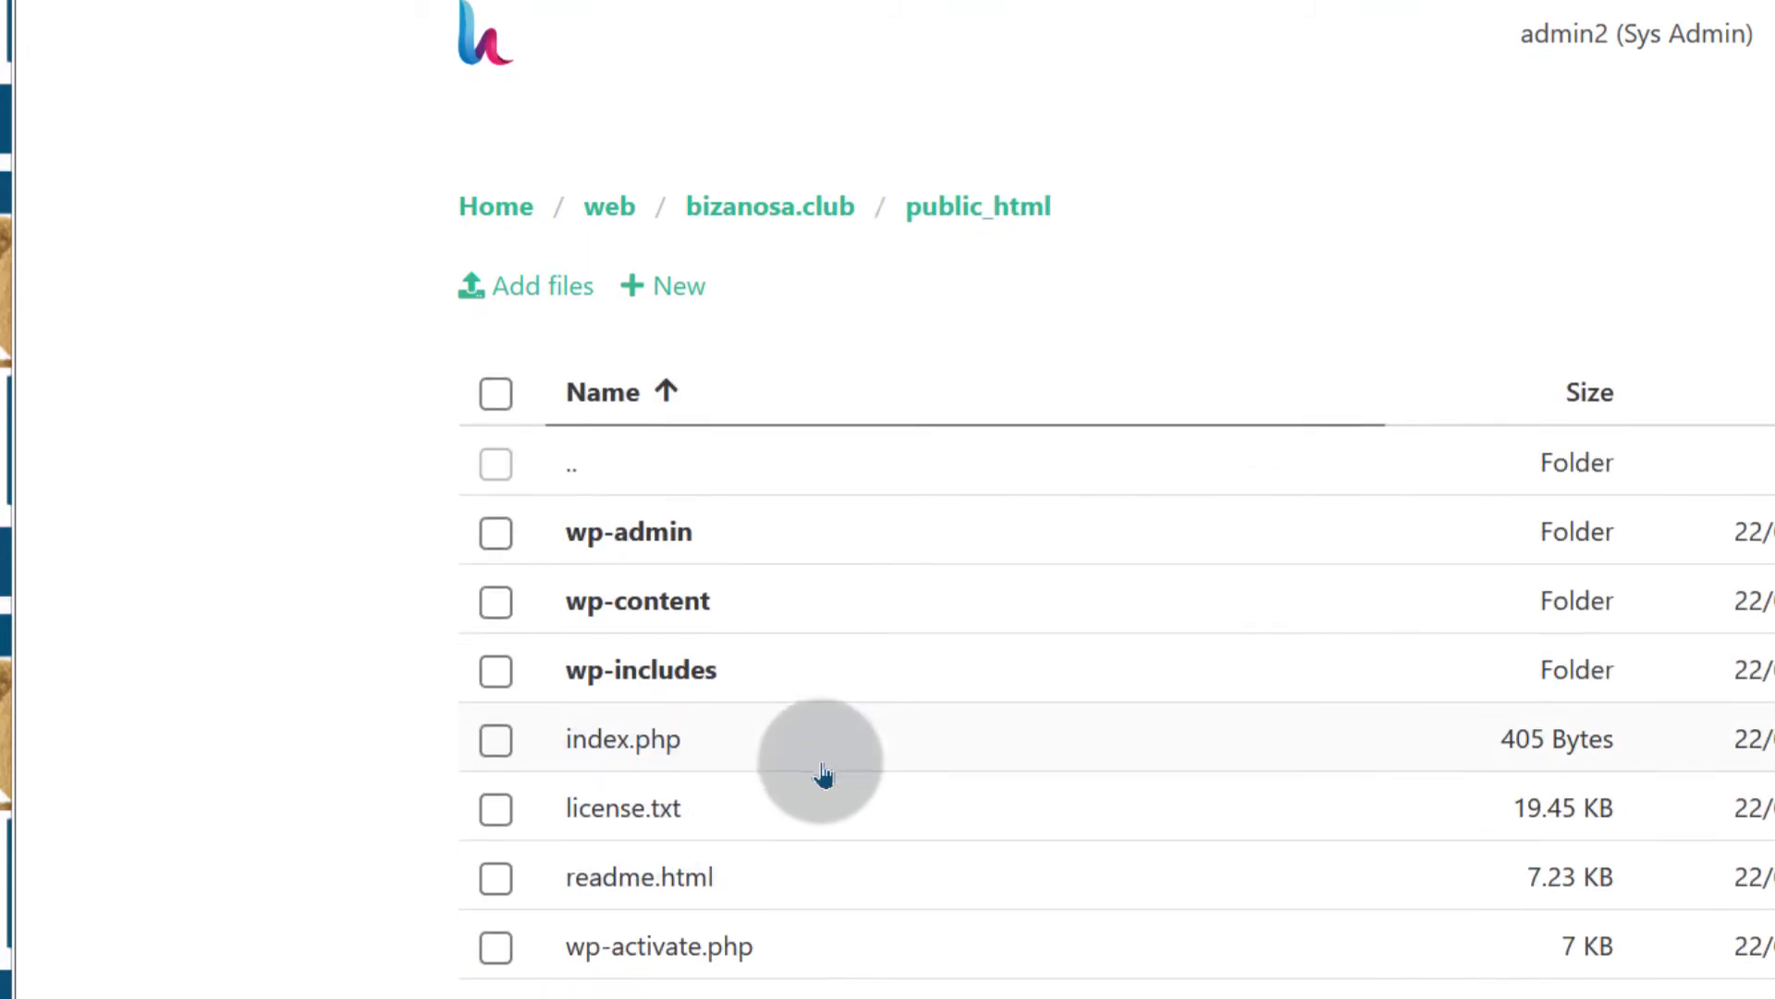
{"action": "scroll", "coordinate": [821, 721], "scroll_direction": "down", "scroll_amount": 4}
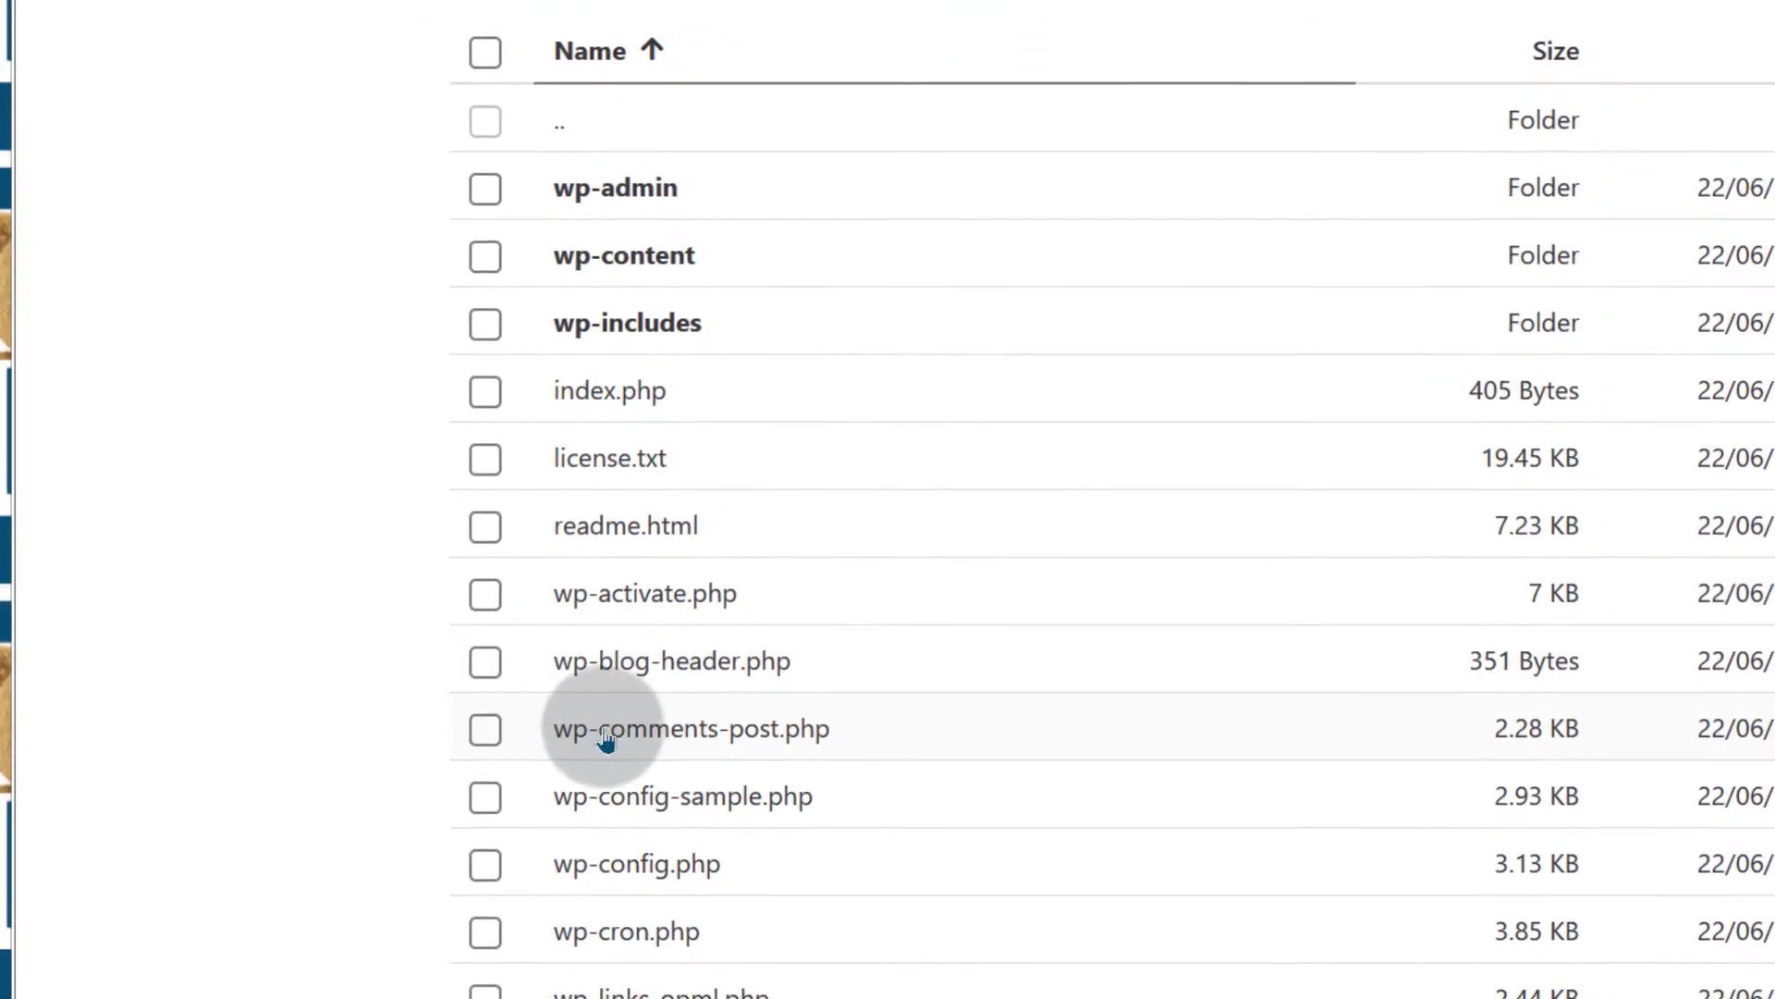
Delete wp-config-sample.php from the public_html folder
{"action": "double_click", "coordinate": [596, 837]}
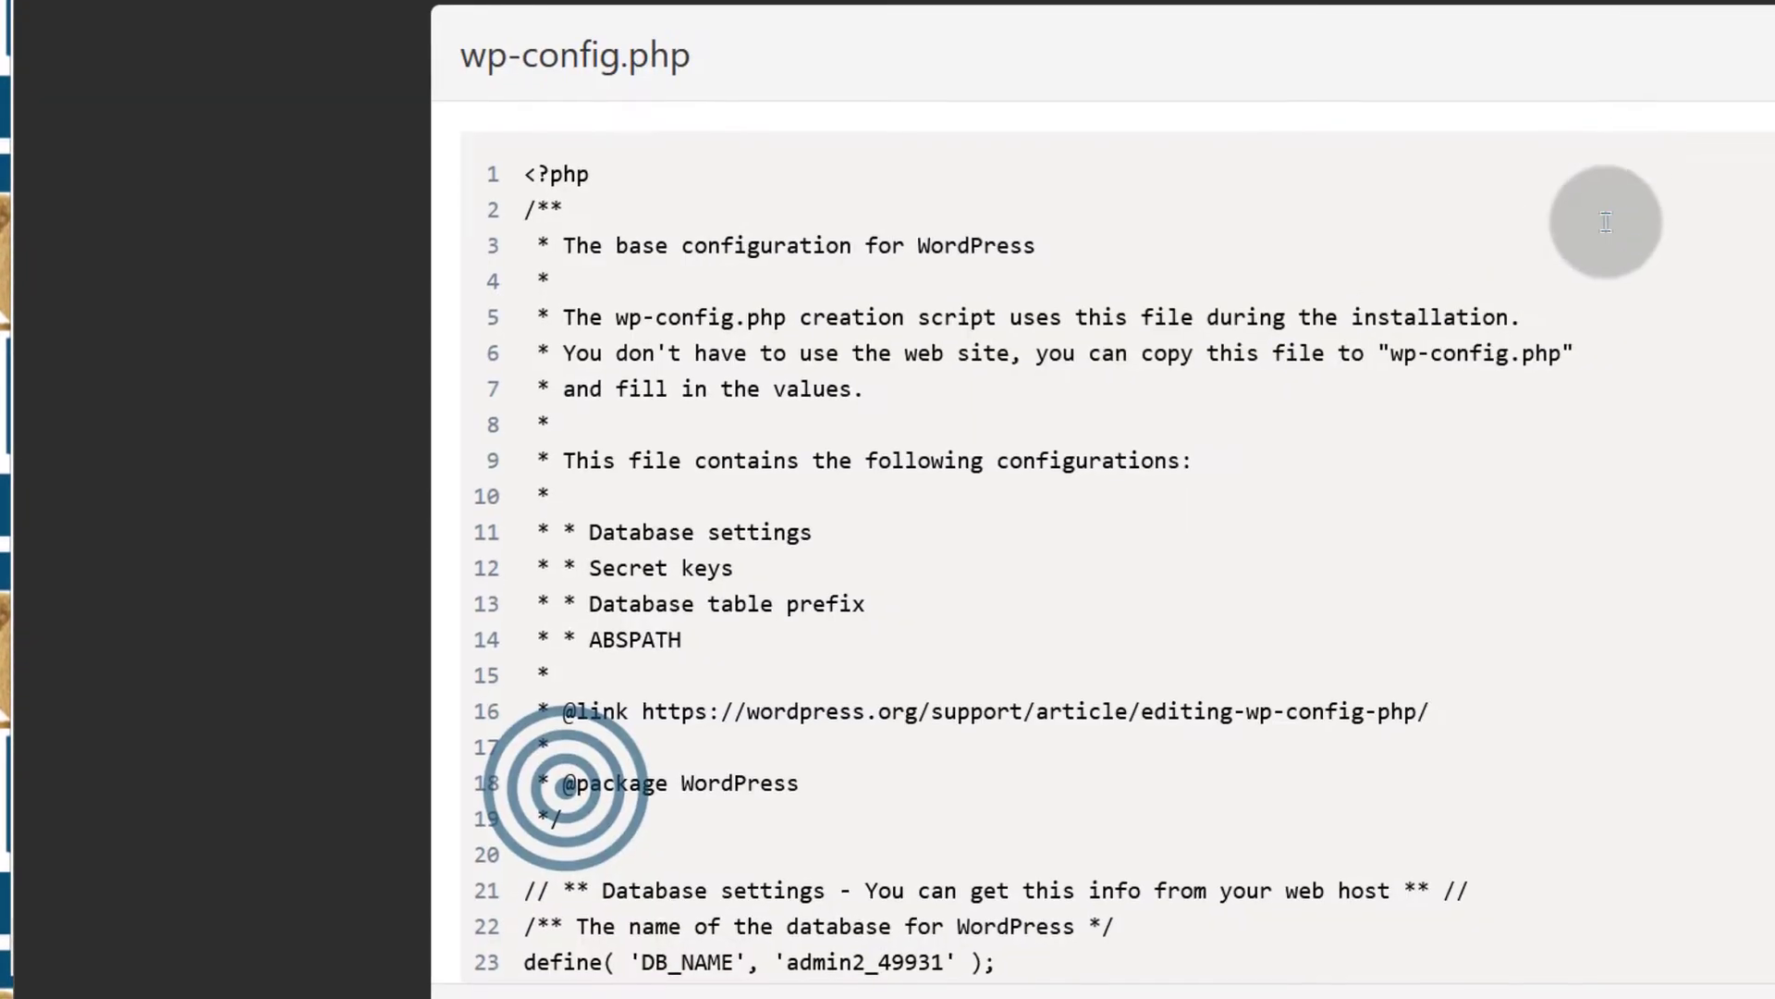
{"action": "left_click", "coordinate": [1676, 994]}
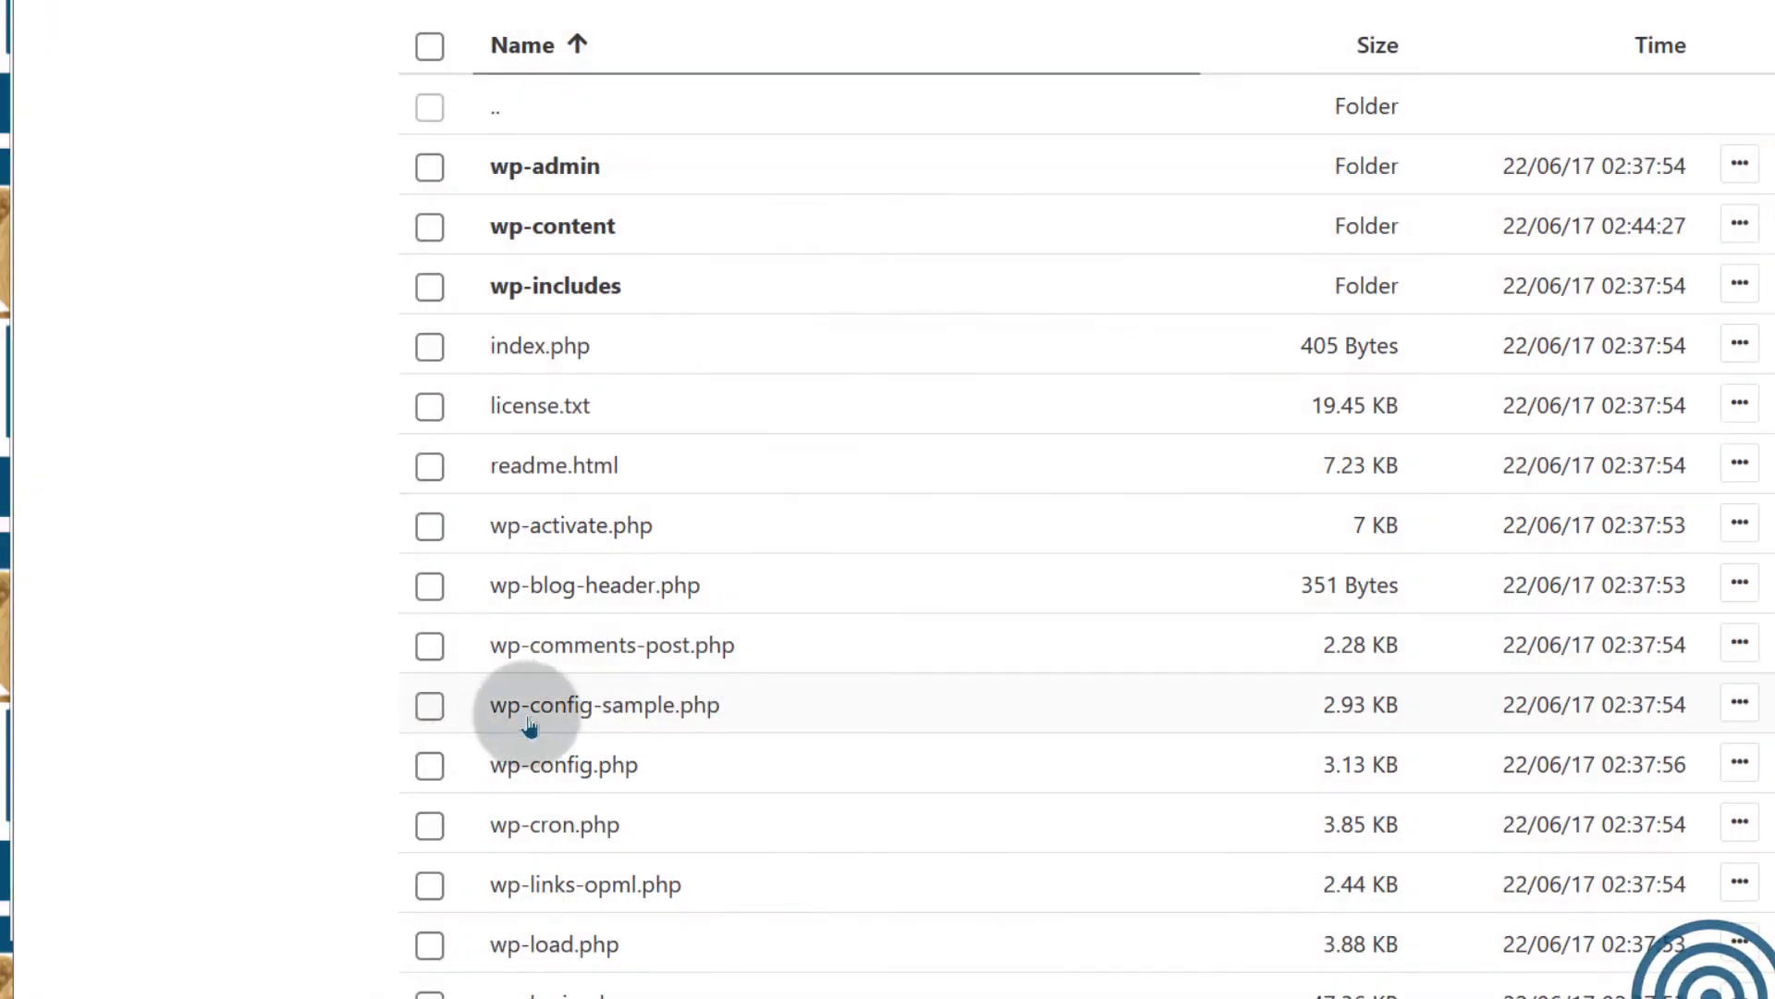
{"action": "left_click", "coordinate": [431, 707]}
{"action": "scroll", "coordinate": [892, 504], "scroll_direction": "up", "scroll_amount": 3}
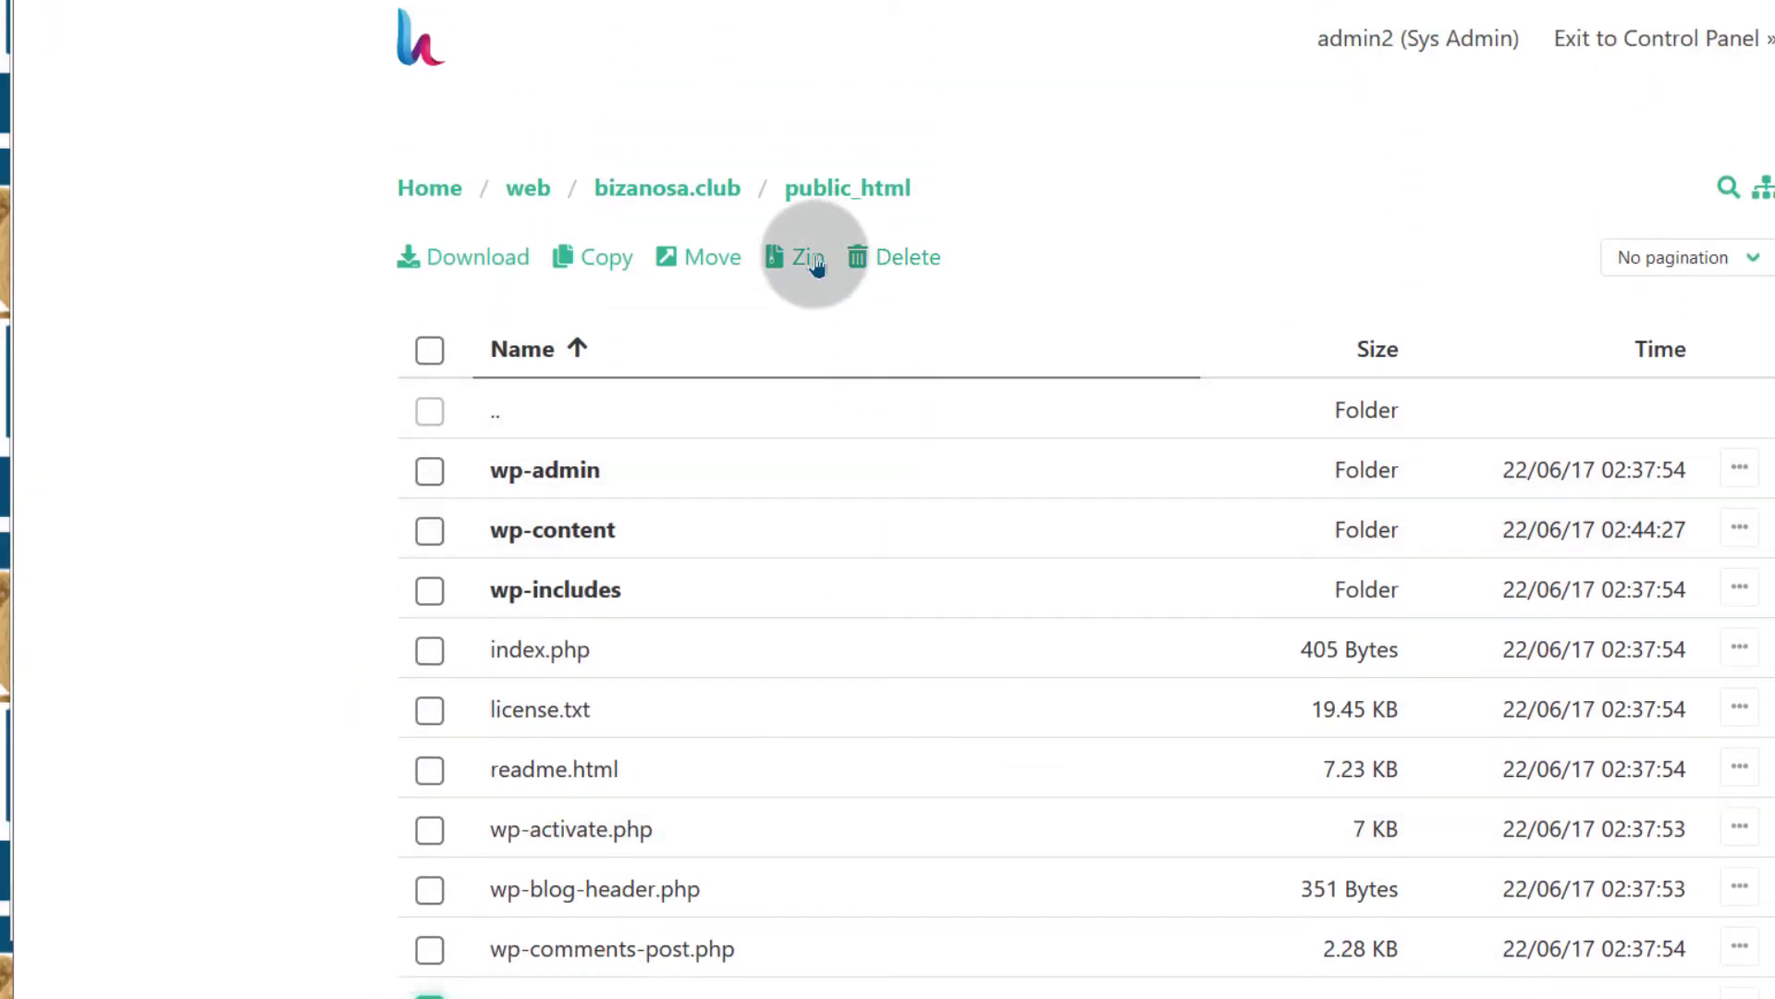
{"action": "left_click", "coordinate": [902, 257]}
{"action": "left_click", "coordinate": [1242, 580]}
{"action": "scroll", "coordinate": [653, 642], "scroll_direction": "down", "scroll_amount": 3}
{"action": "scroll", "coordinate": [653, 614], "scroll_direction": "down", "scroll_amount": 4}
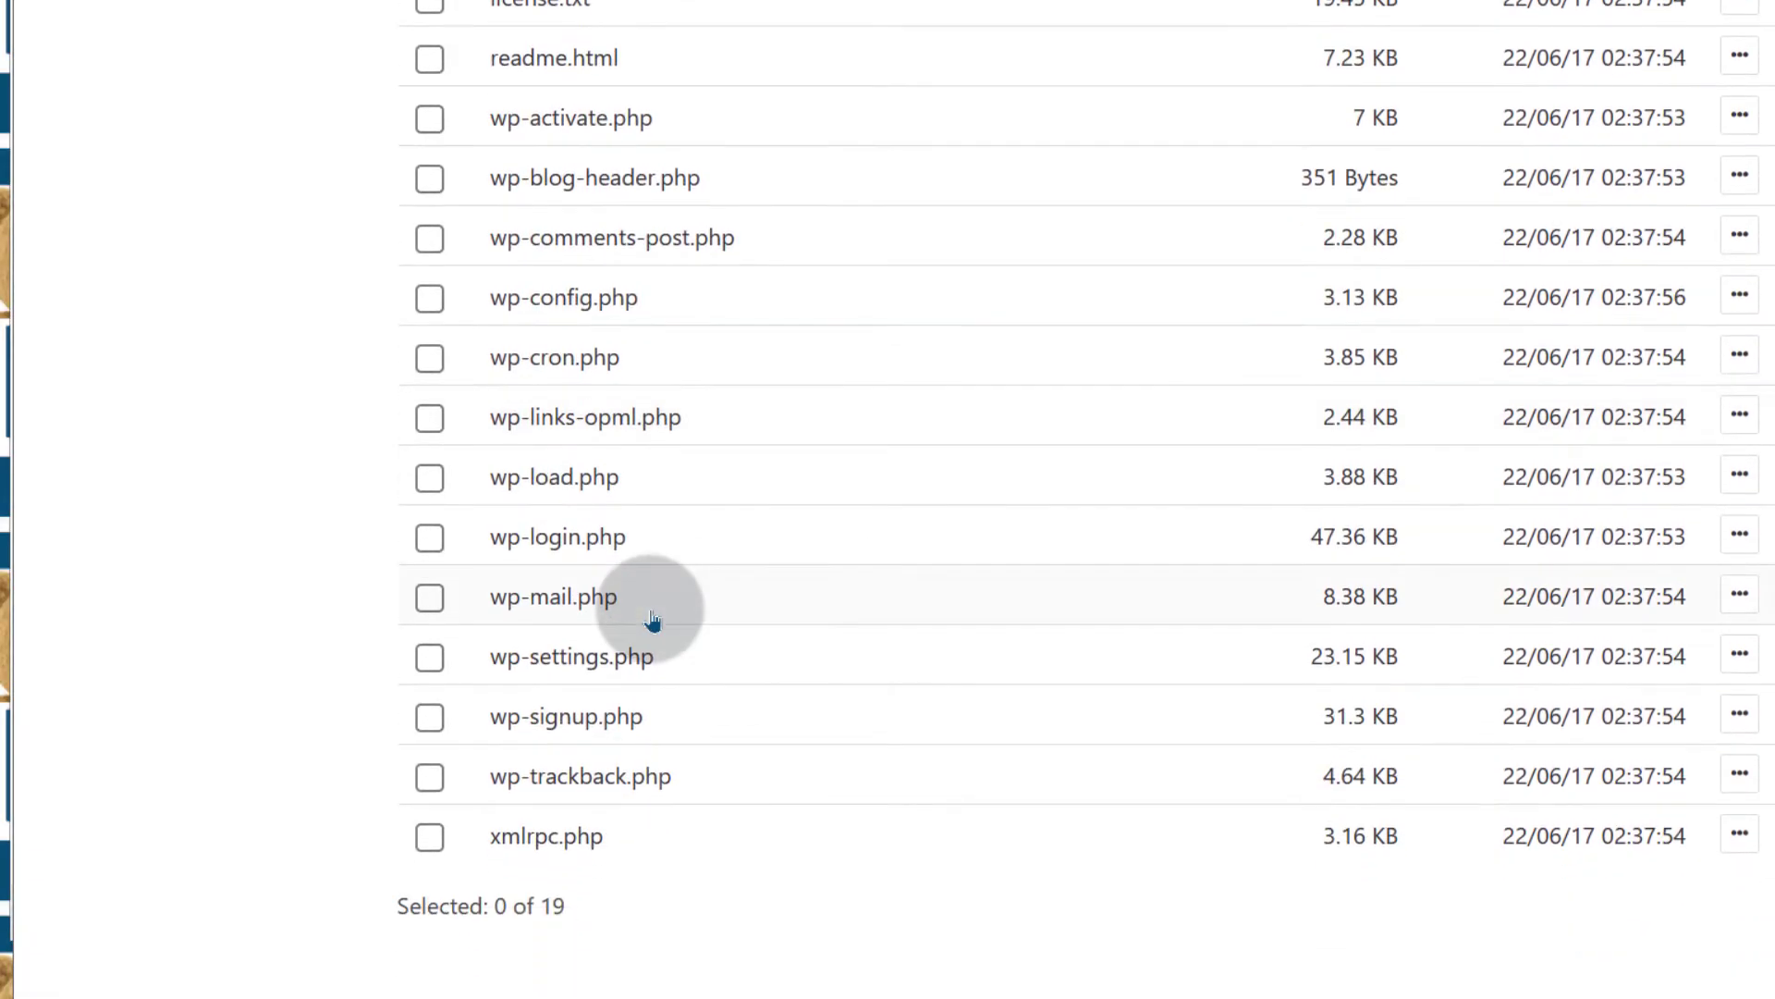
{"action": "scroll", "coordinate": [528, 514], "scroll_direction": "up", "scroll_amount": 3}
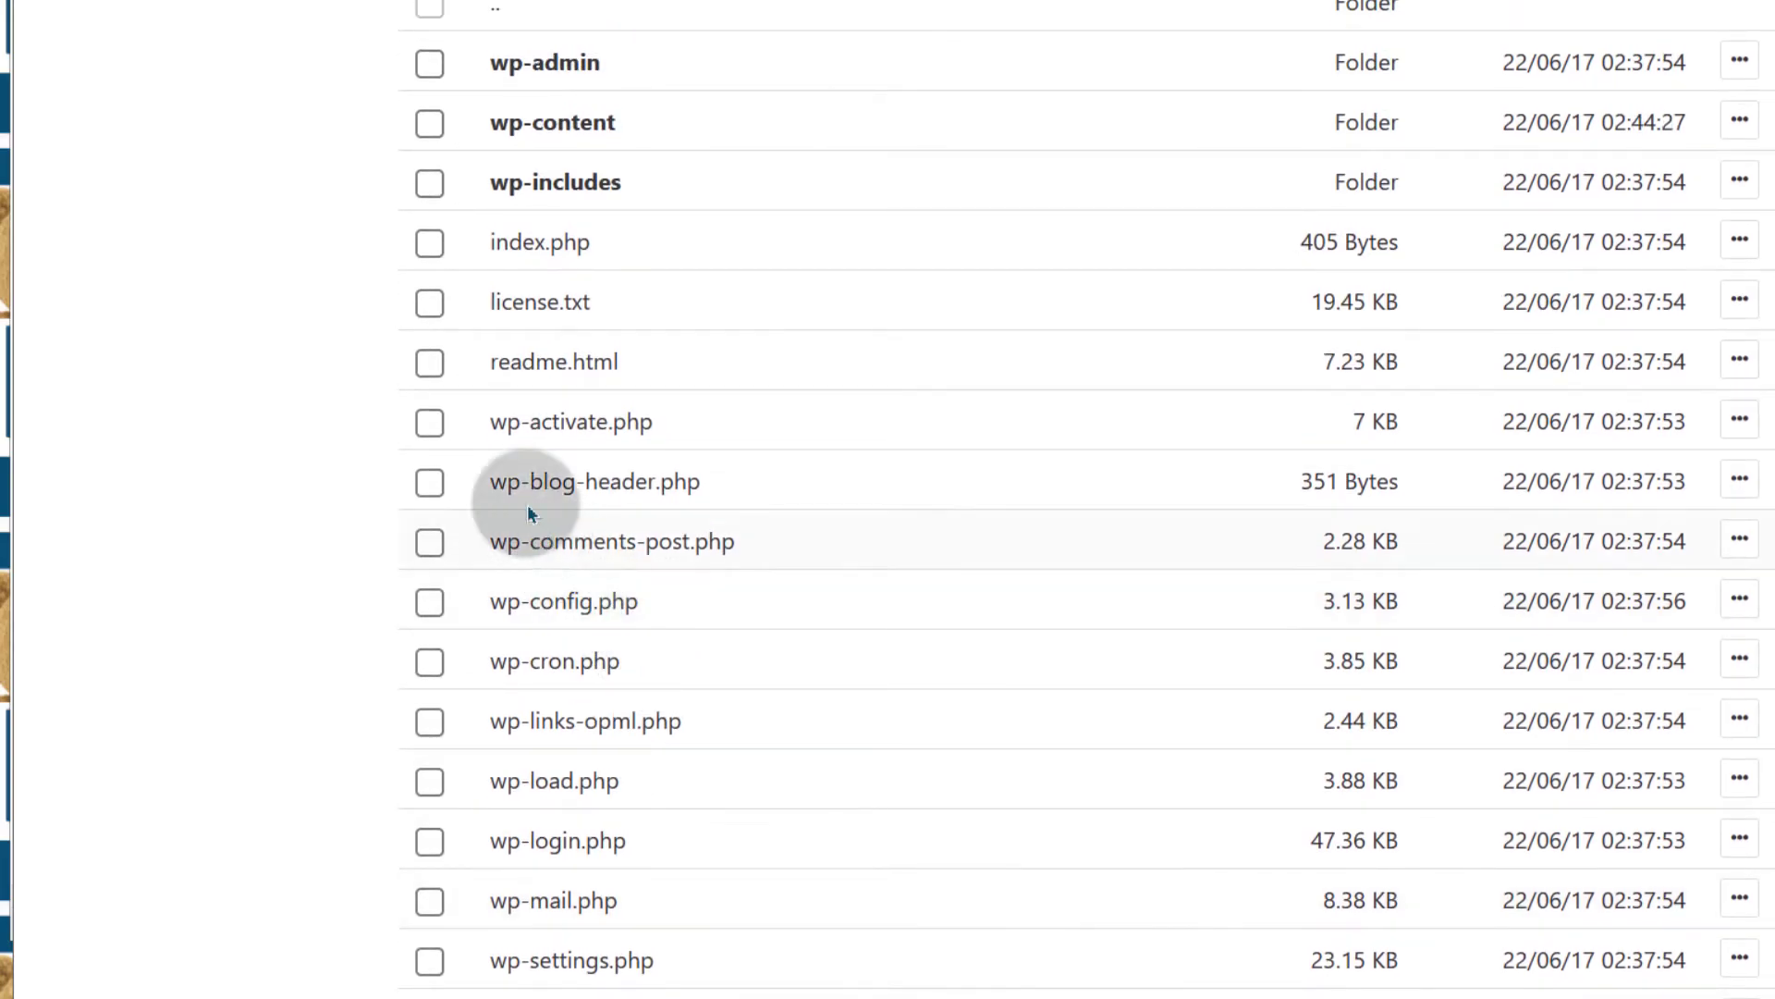
Open wp-config.php and copy the database username on line 26
{"action": "left_click", "coordinate": [527, 607]}
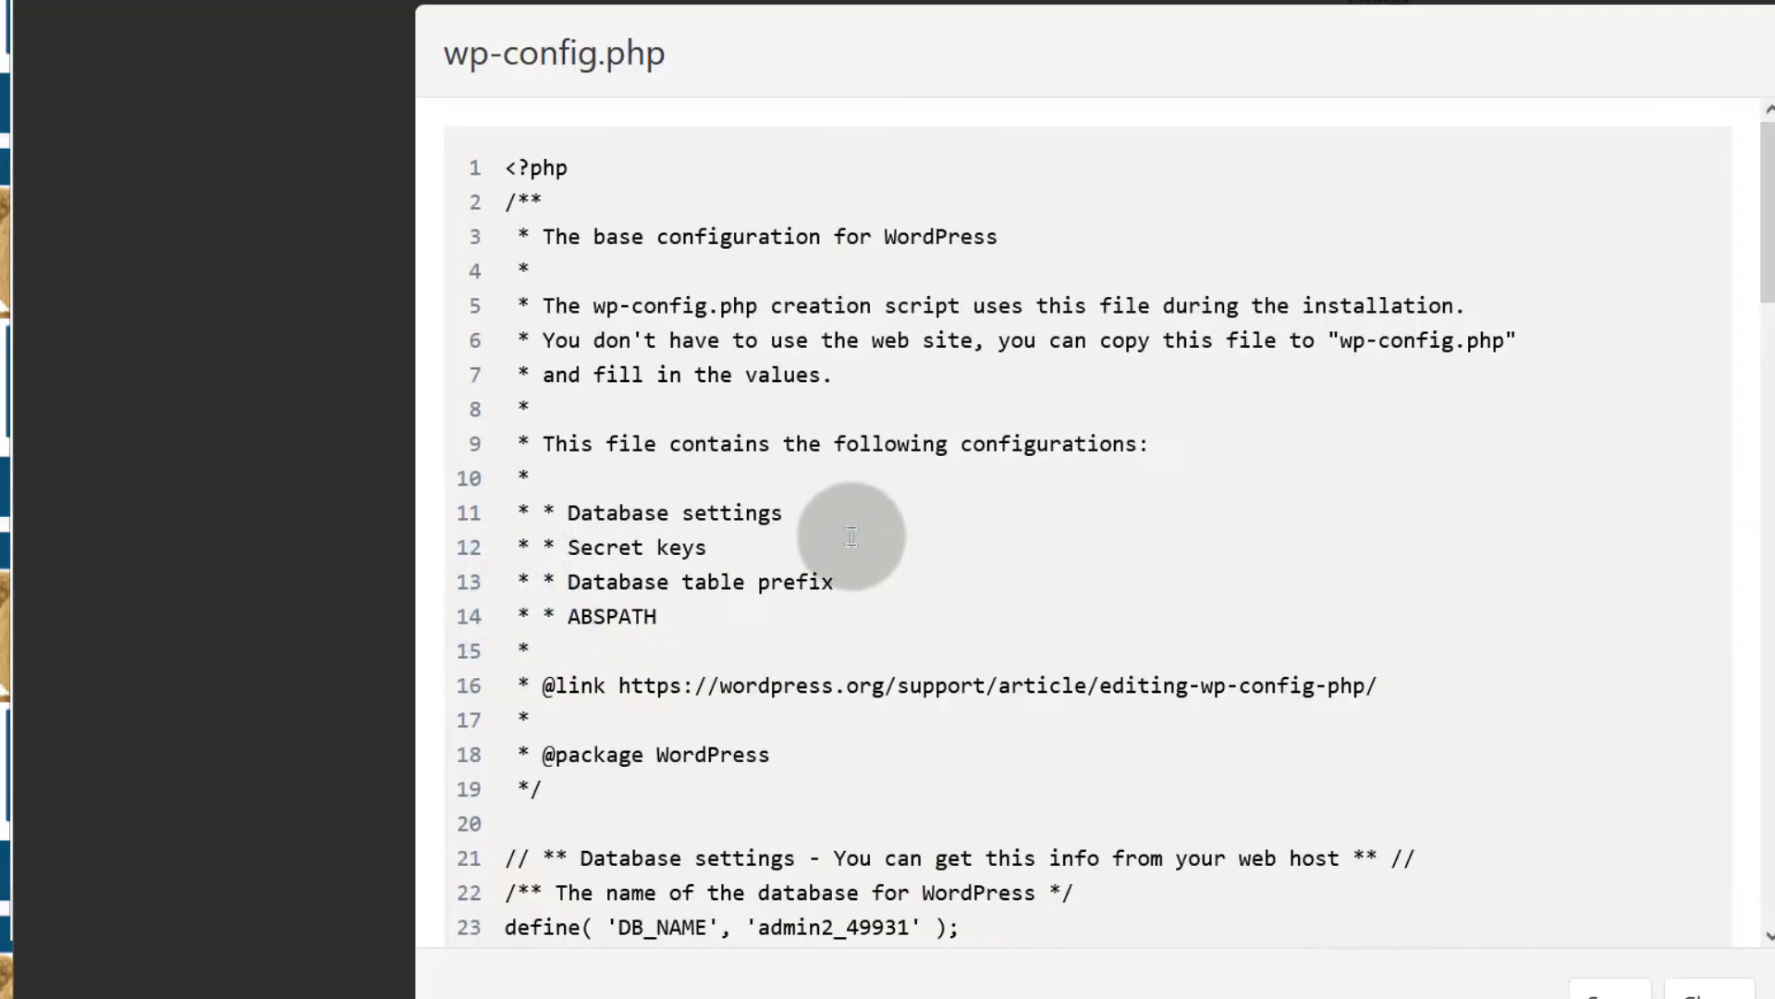
{"action": "scroll", "coordinate": [656, 597], "scroll_direction": "down", "scroll_amount": 5}
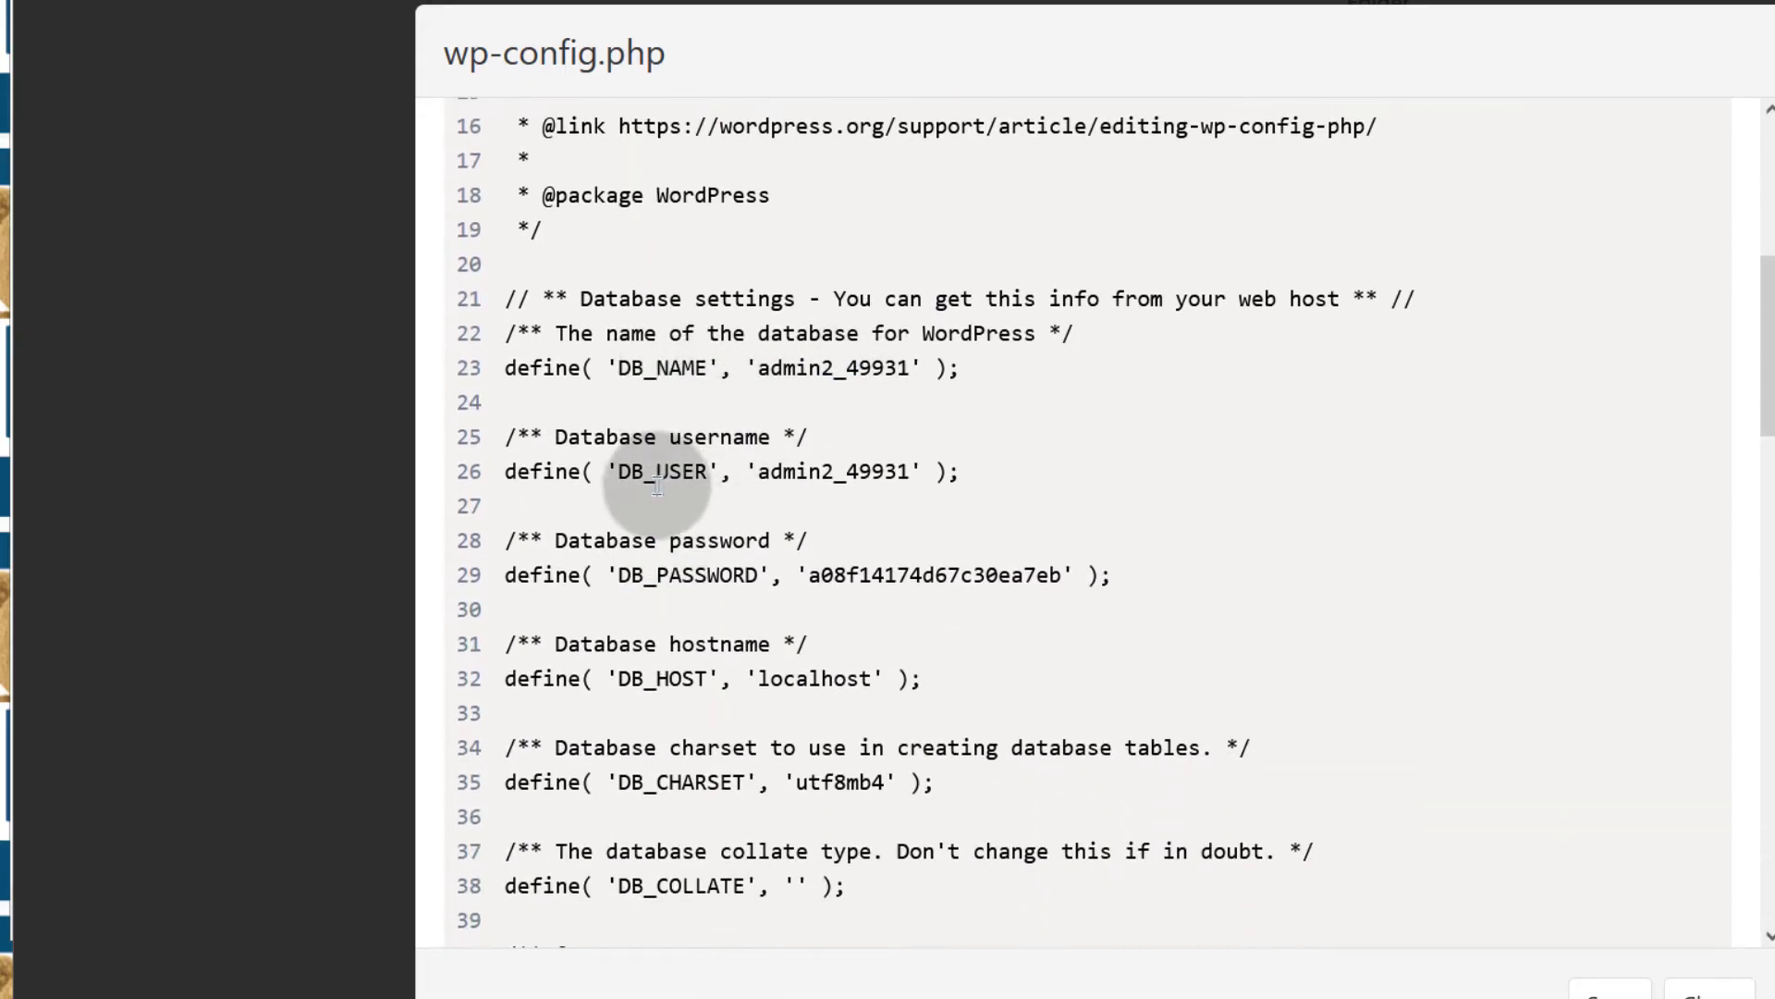
{"action": "scroll", "coordinate": [785, 298], "scroll_direction": "down", "scroll_amount": 2}
{"action": "left_click_drag", "start_coordinate": [761, 284], "coordinate": [914, 284]}
{"action": "right_click", "coordinate": [866, 279]}
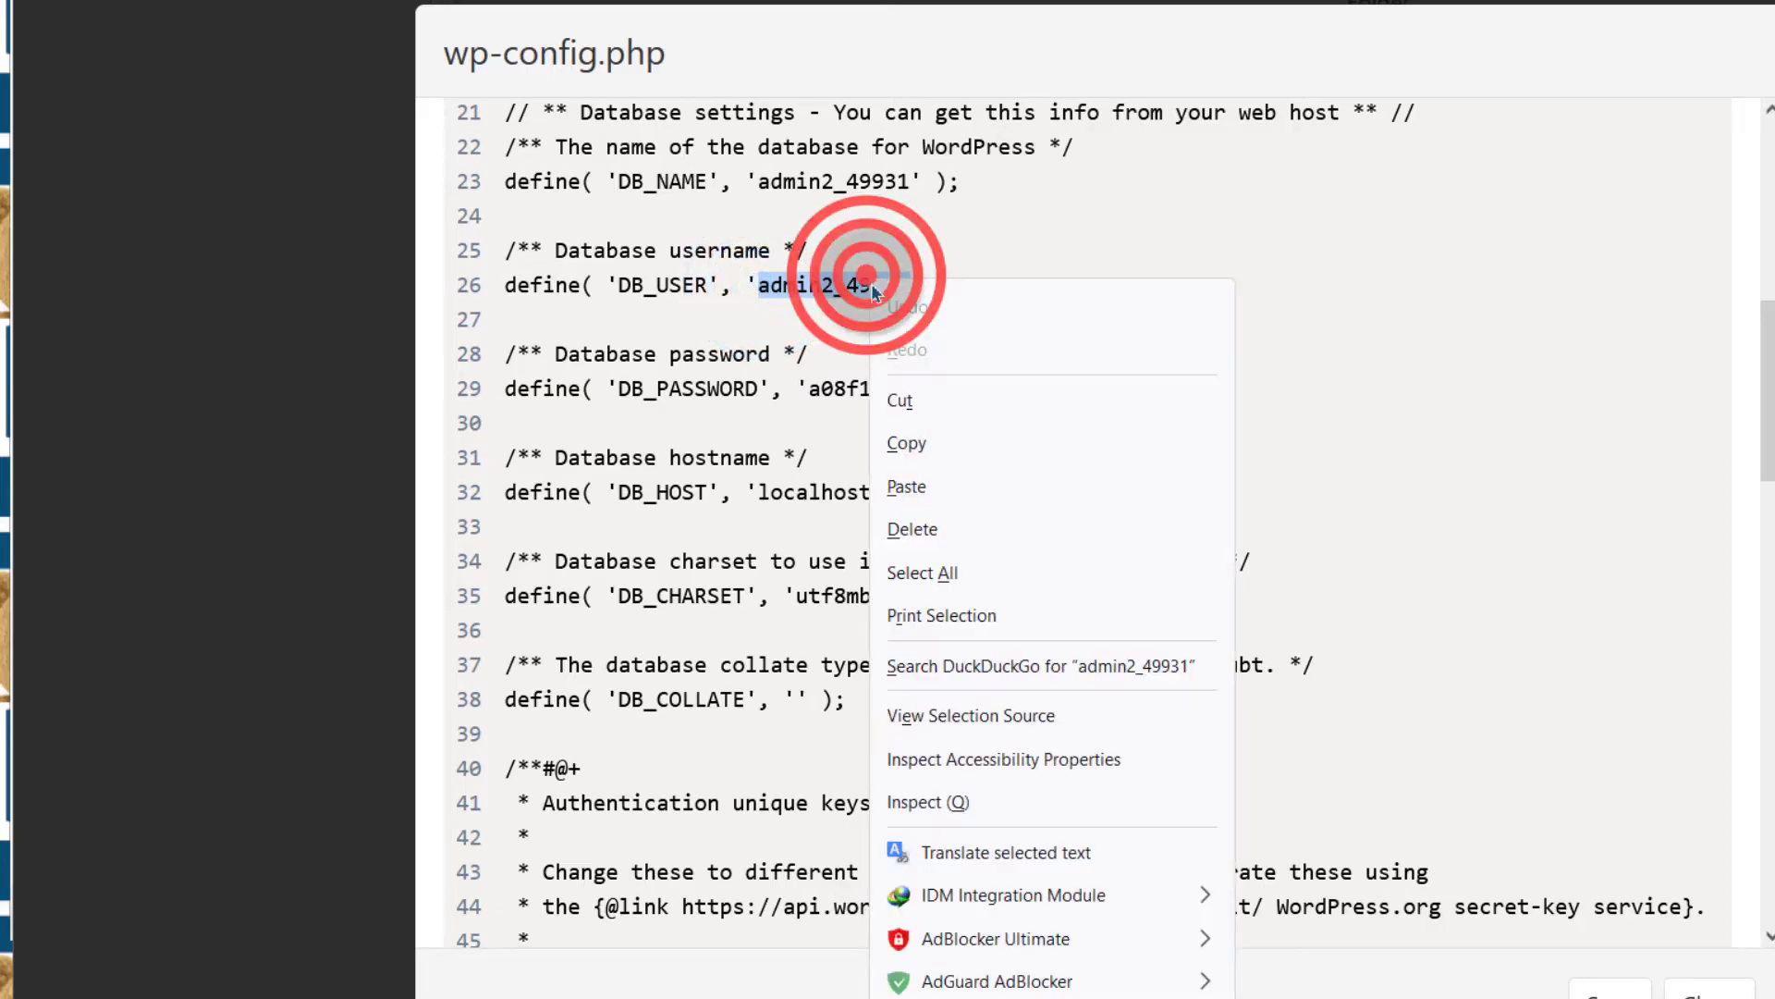
{"action": "left_click", "coordinate": [911, 441]}
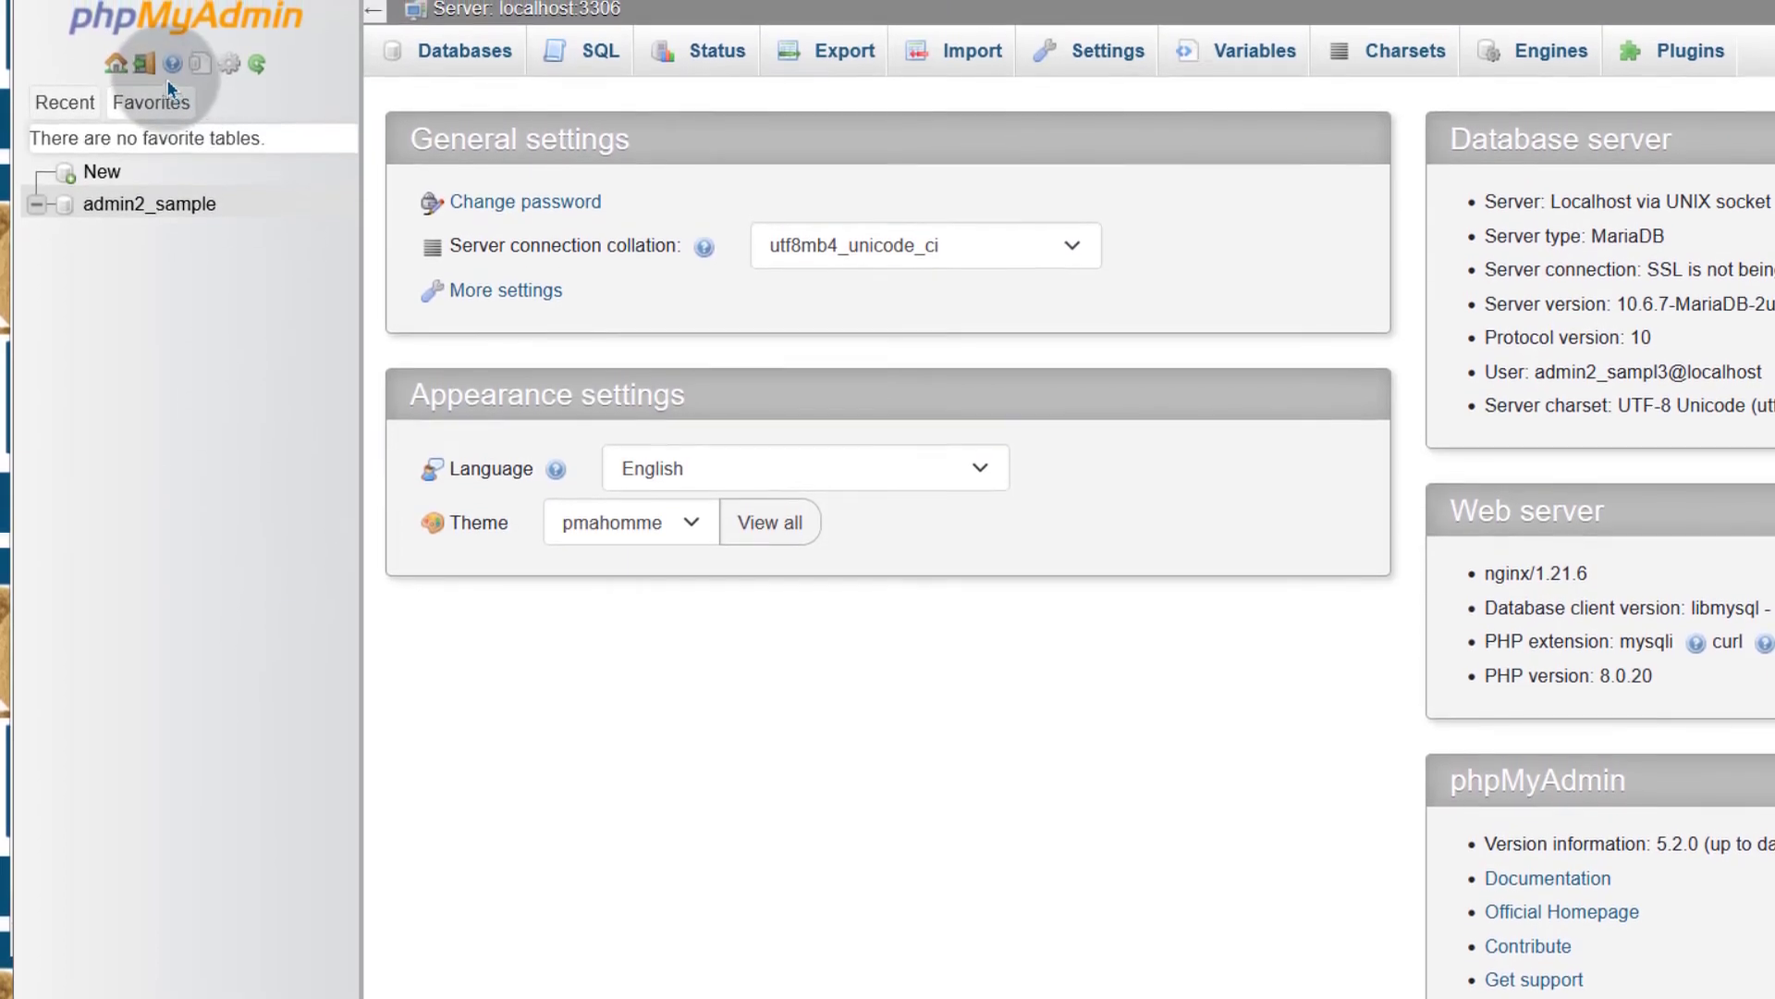
Log out of phpMyAdmin and paste the wp-config database username into the Username field
{"action": "left_click", "coordinate": [145, 70]}
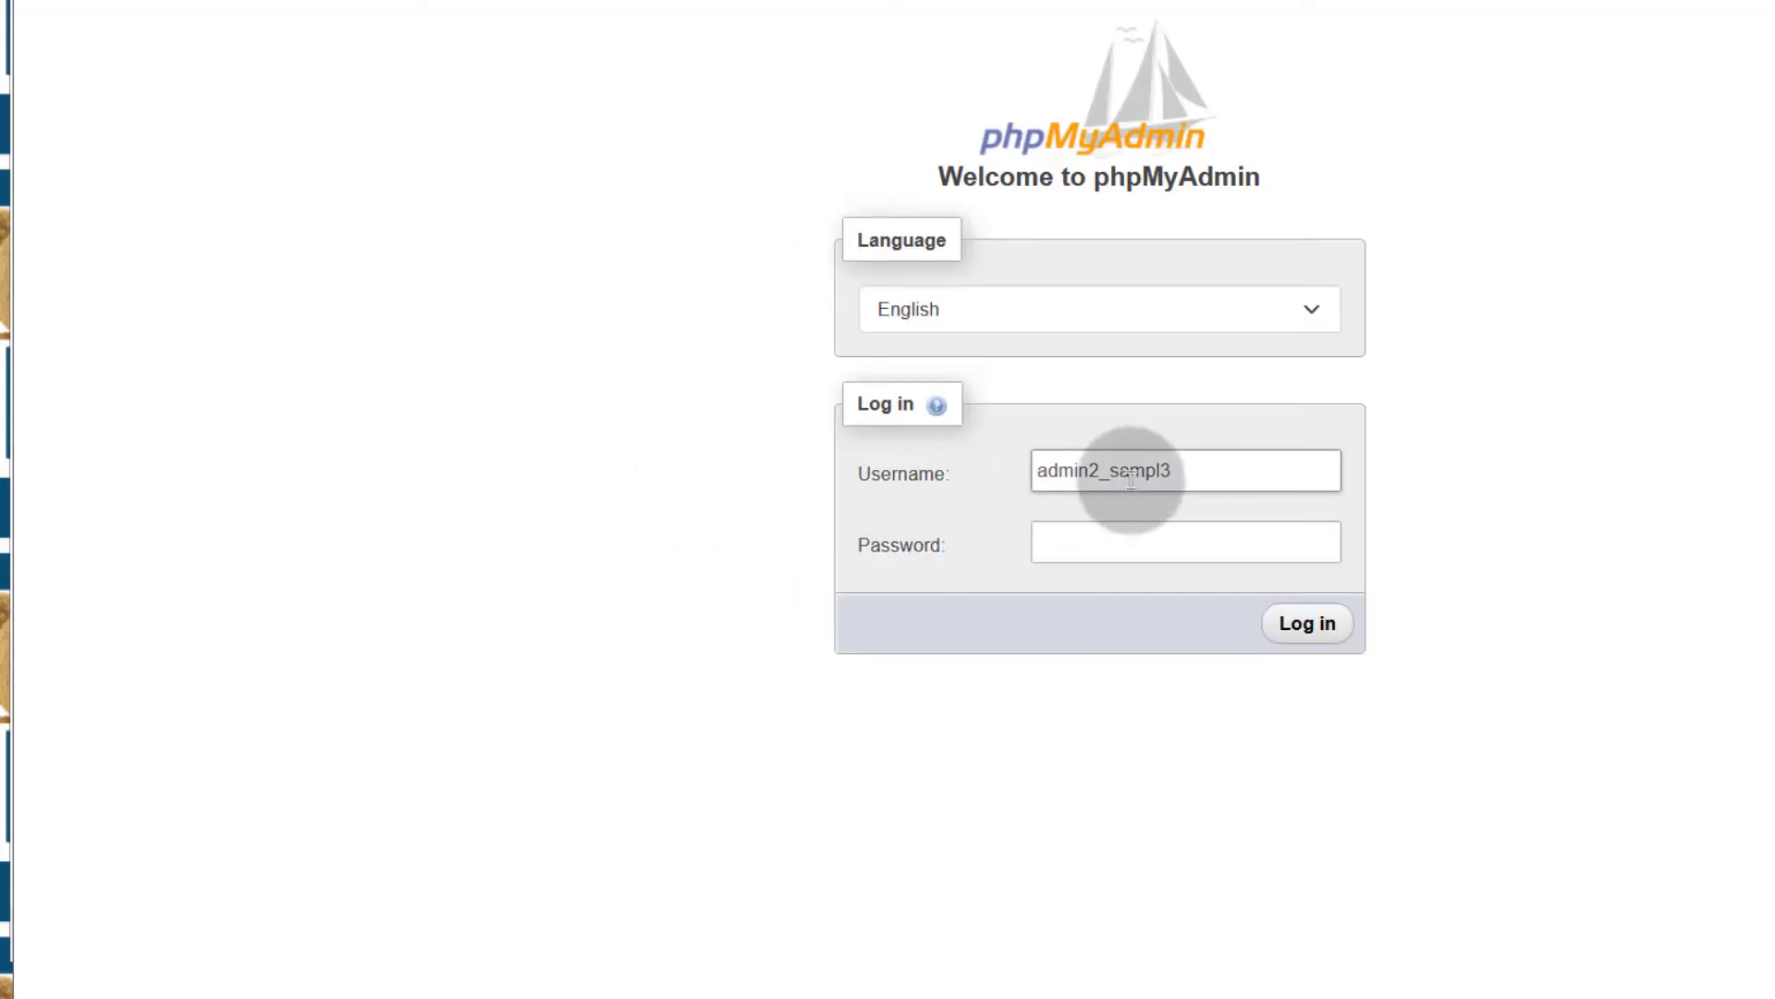
{"action": "left_click", "coordinate": [1133, 473]}
{"action": "double_click", "coordinate": [1133, 473]}
{"action": "right_click", "coordinate": [1133, 473]}
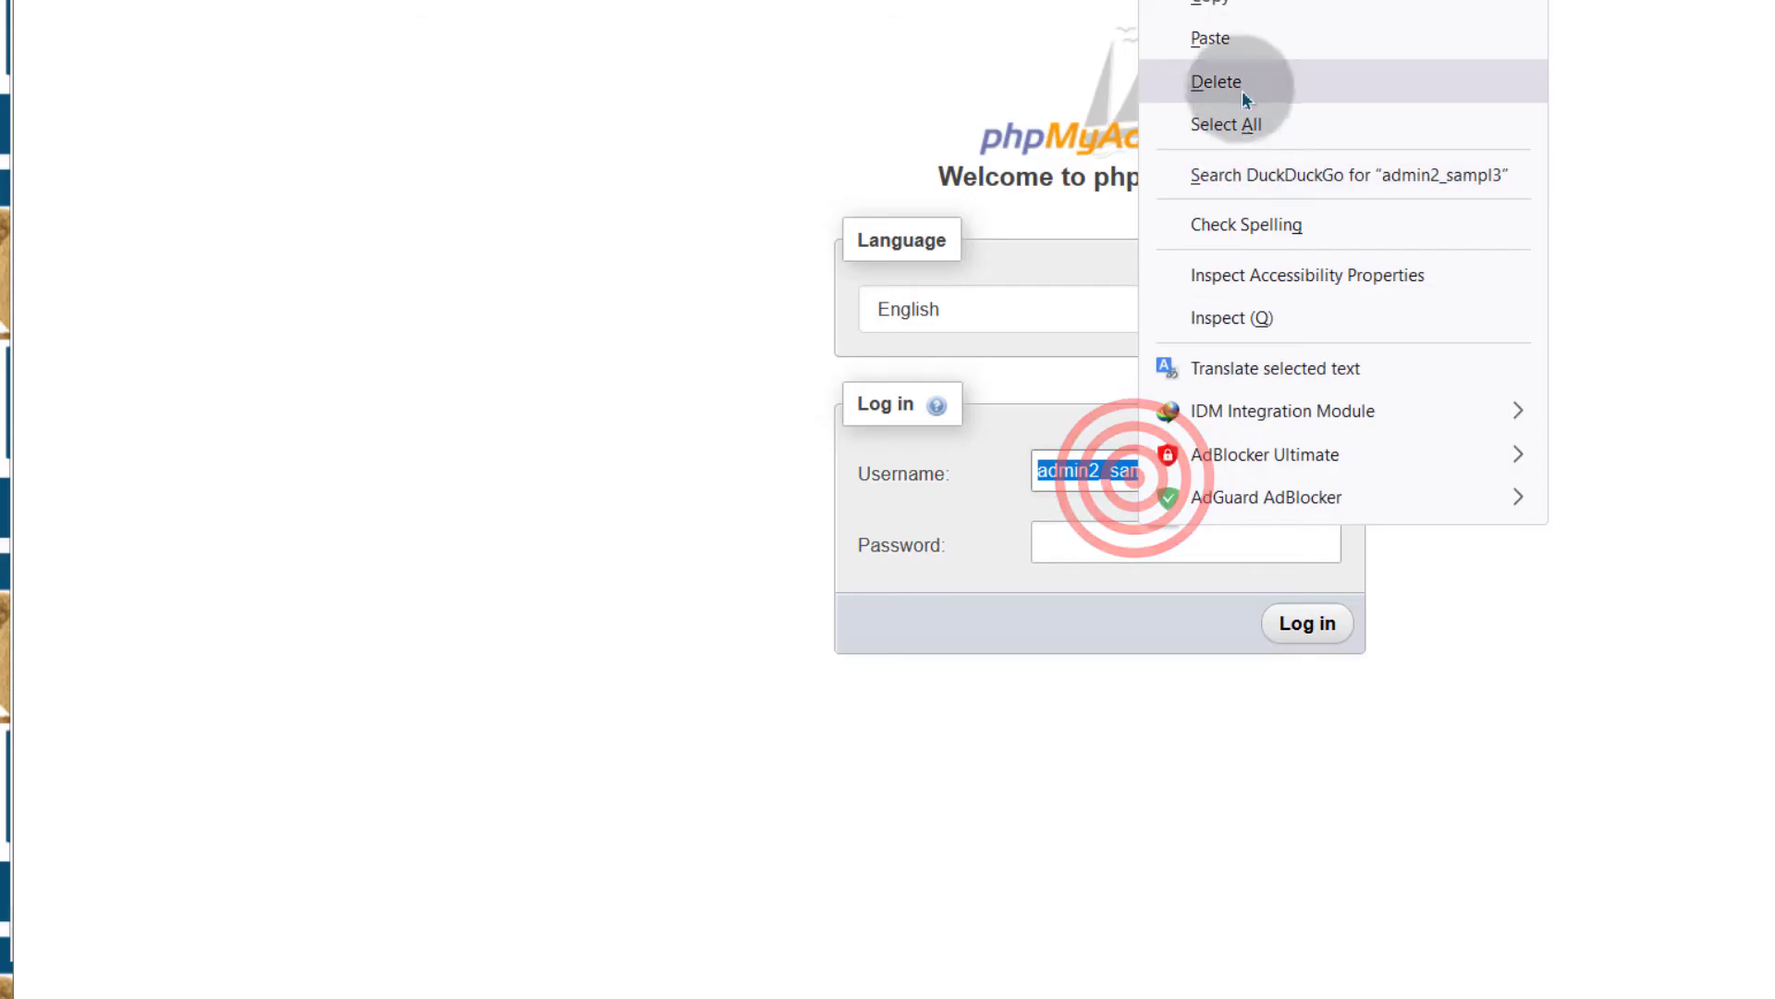
{"action": "left_click", "coordinate": [1219, 40]}
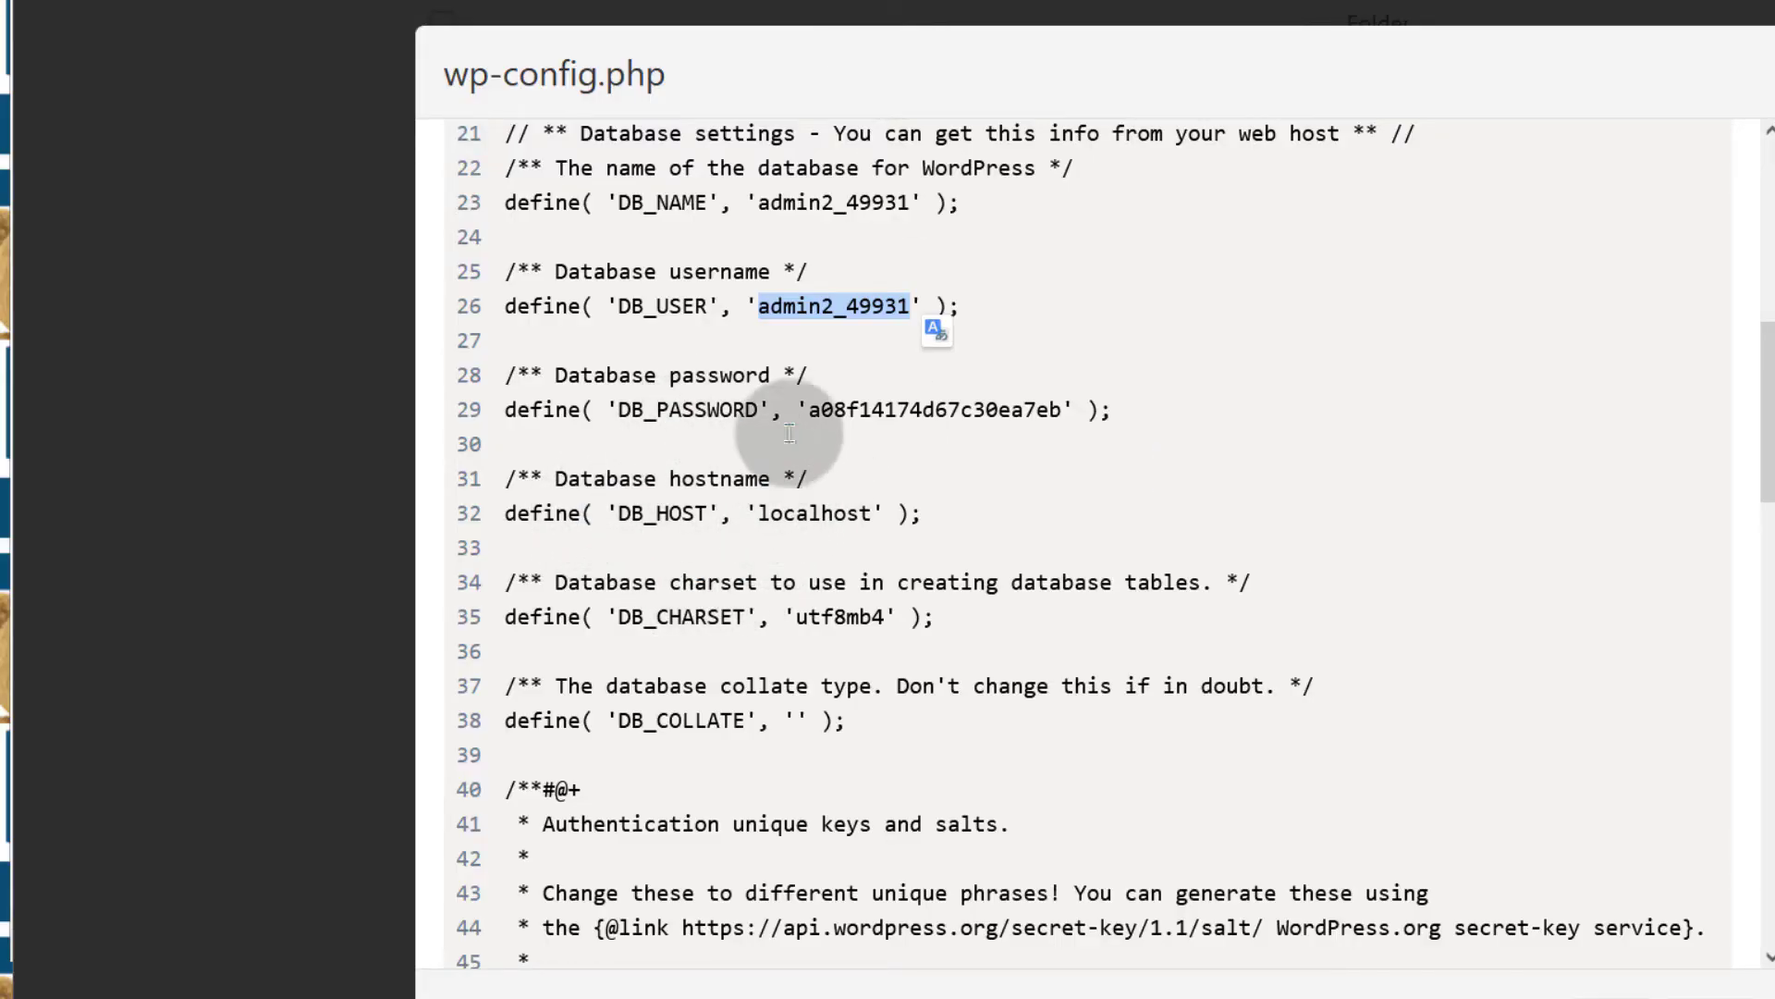
Copy the wp-config database password into the Password field and log in
{"action": "left_click_drag", "start_coordinate": [811, 407], "coordinate": [1045, 407]}
{"action": "right_click", "coordinate": [1045, 407]}
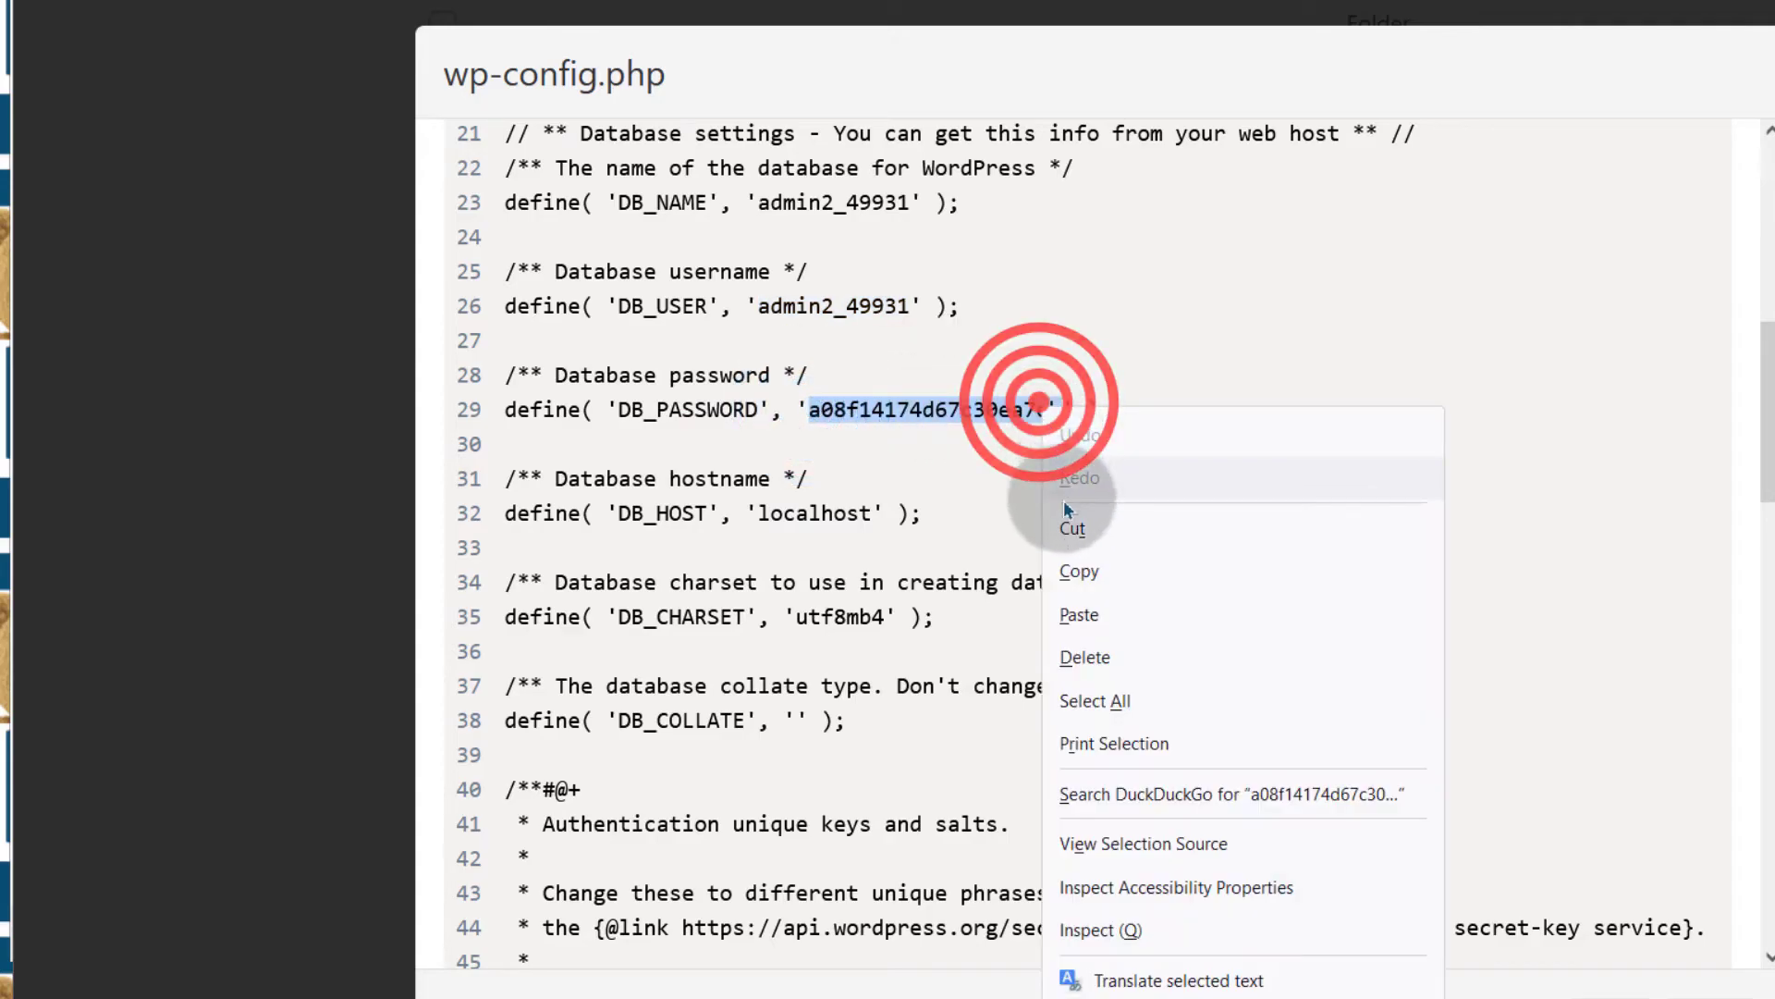
{"action": "left_click", "coordinate": [1091, 564]}
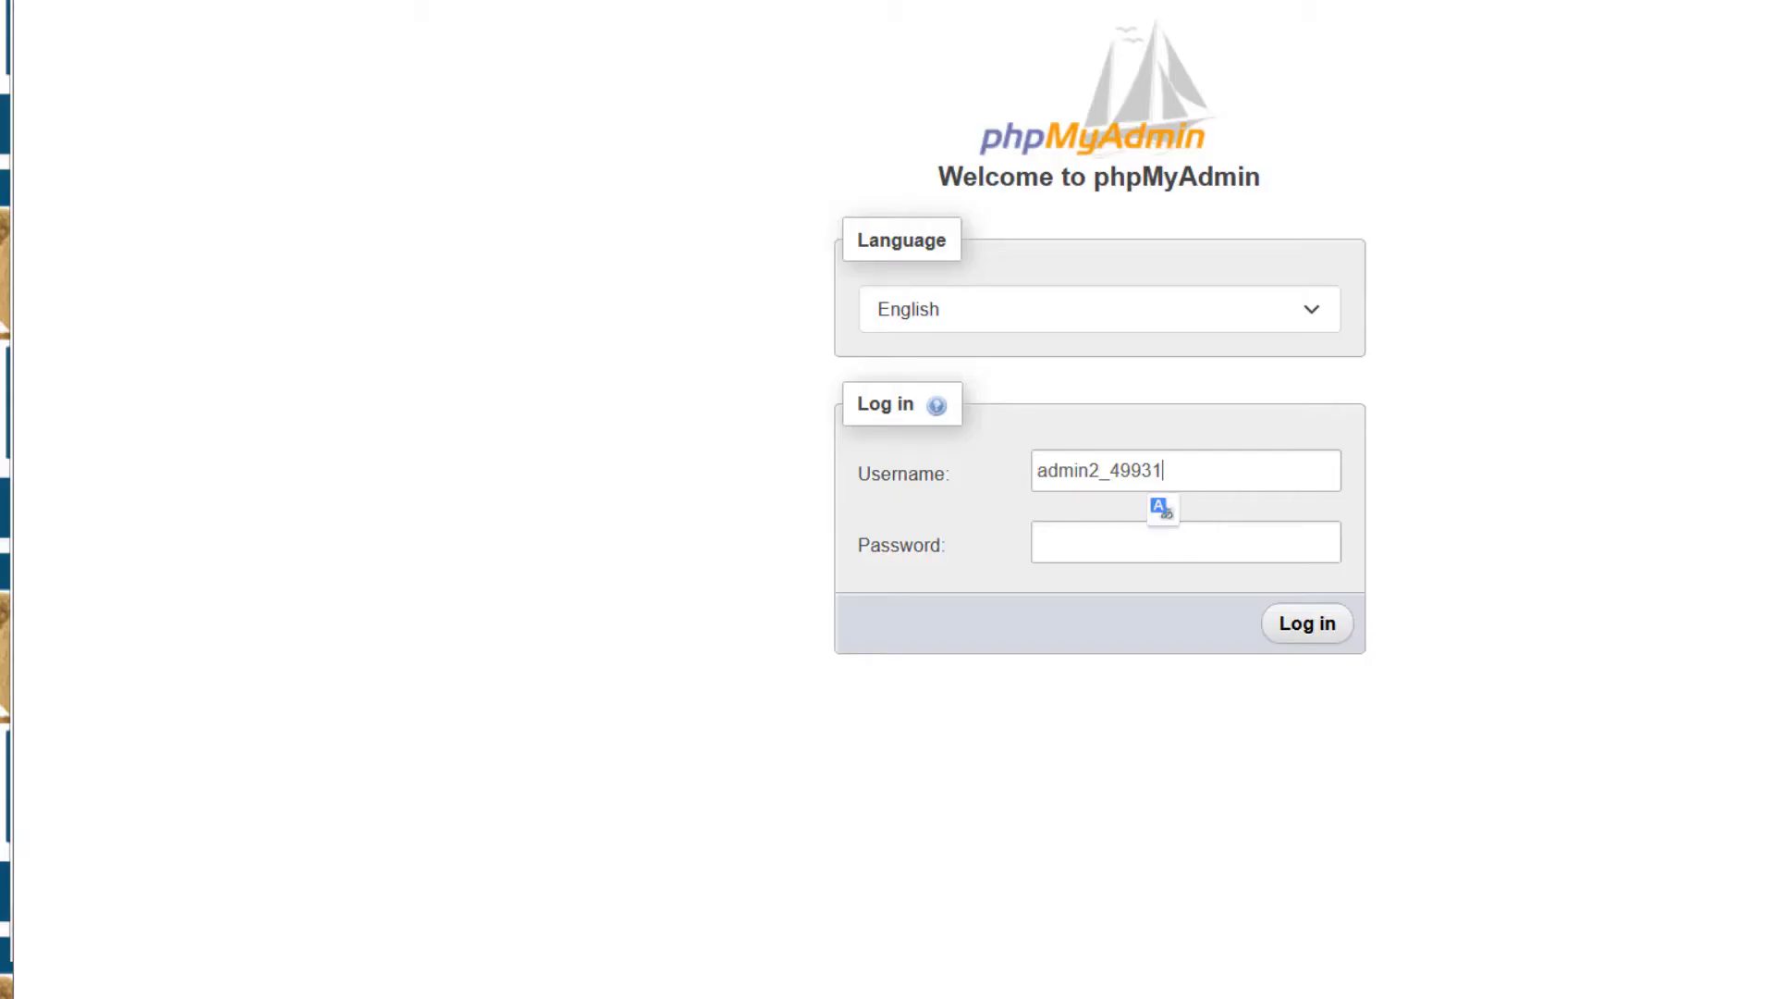
{"action": "right_click", "coordinate": [1093, 530]}
{"action": "left_click", "coordinate": [1190, 146]}
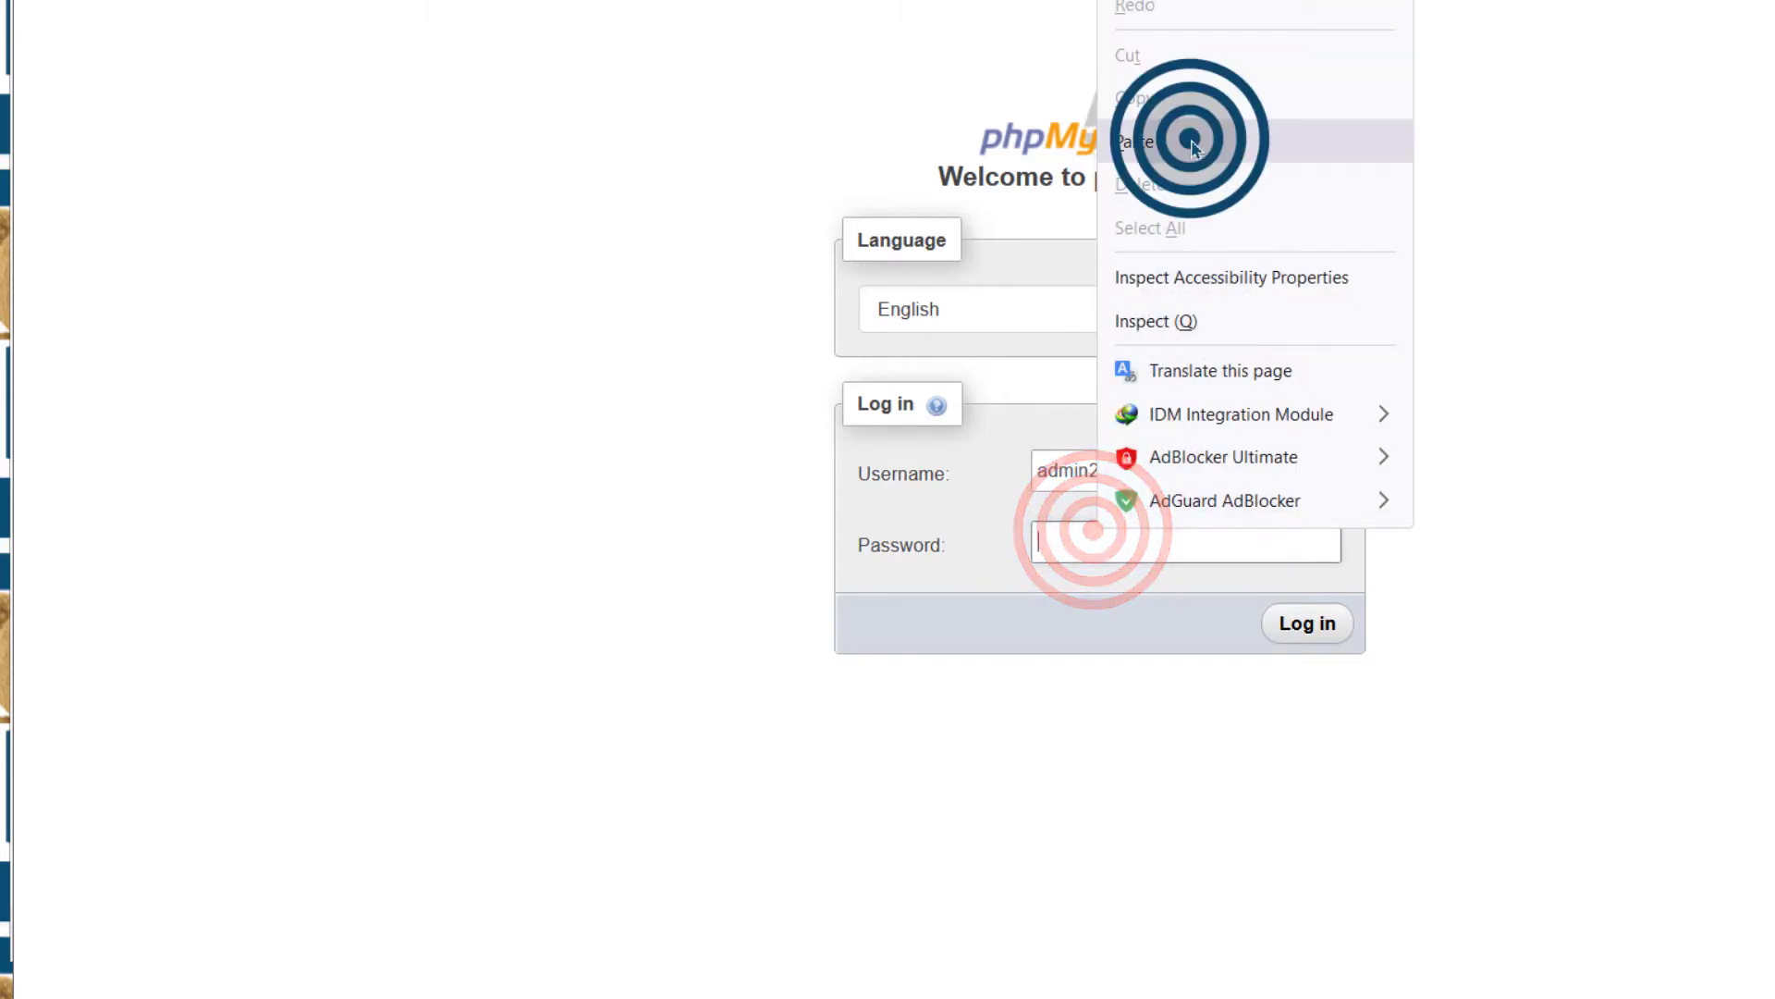
{"action": "left_click", "coordinate": [1310, 625]}
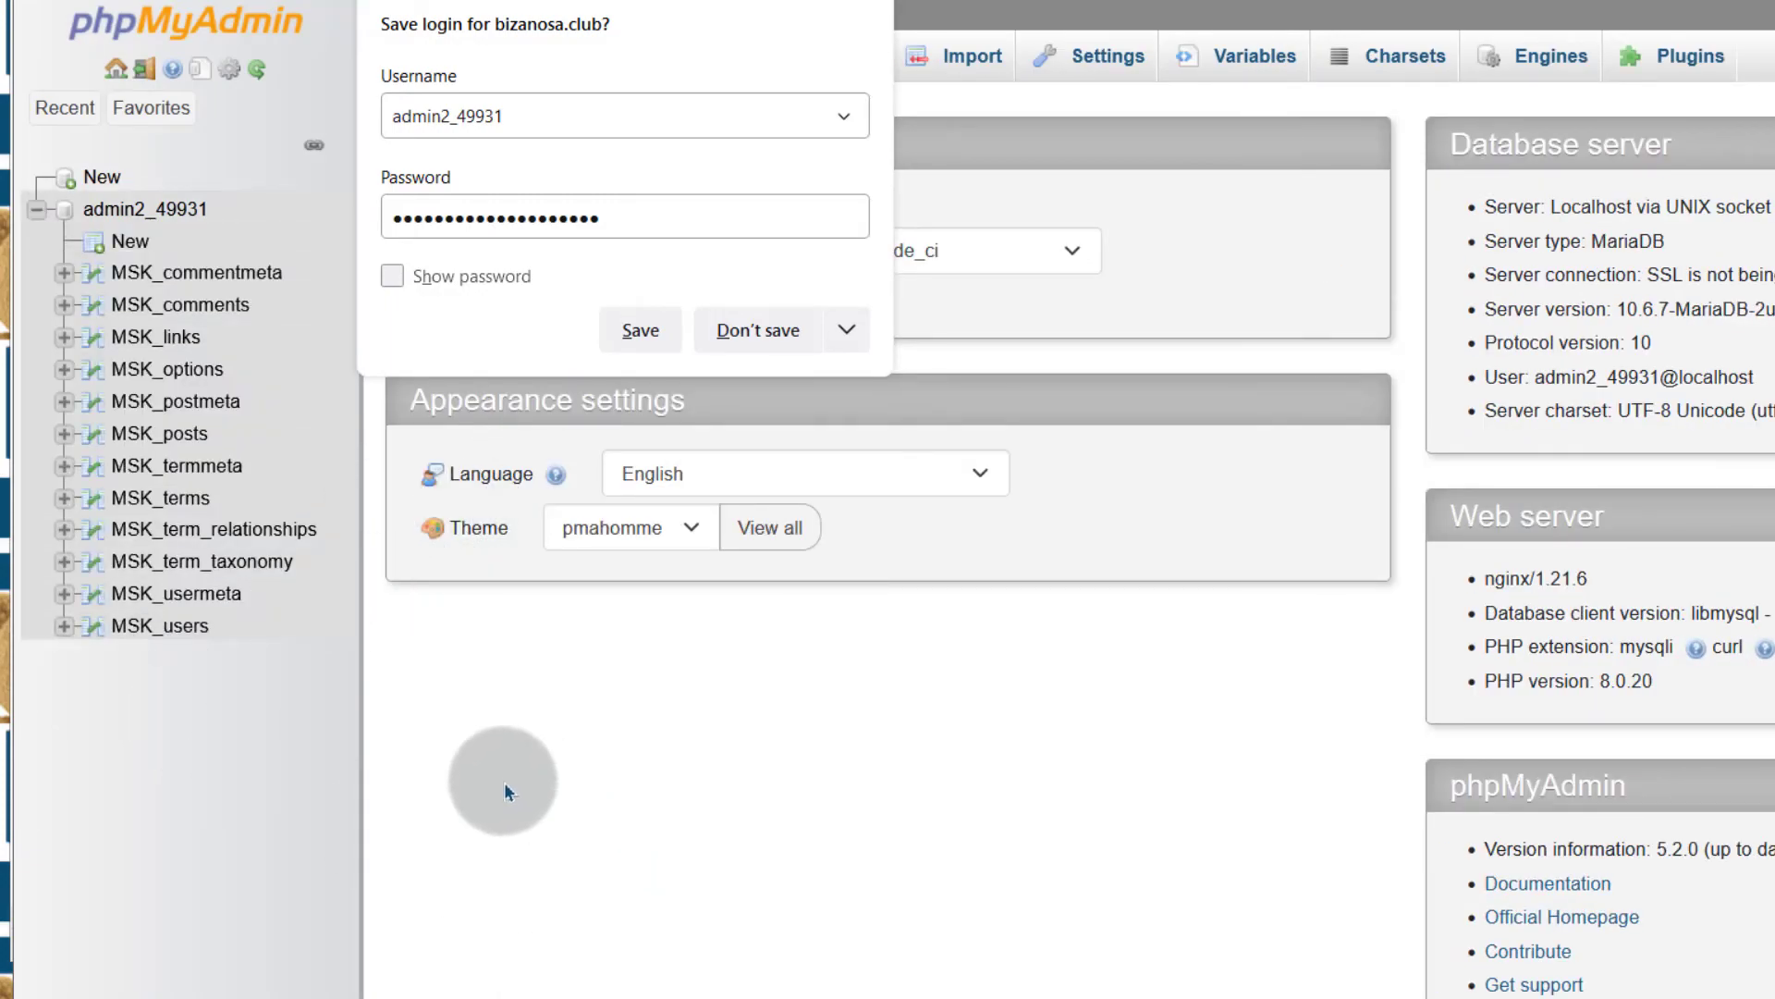
In MSK_options, change the blogname value from 'WordPress Sample' to 'WordPress Sample treeey'
{"action": "left_click", "coordinate": [442, 773]}
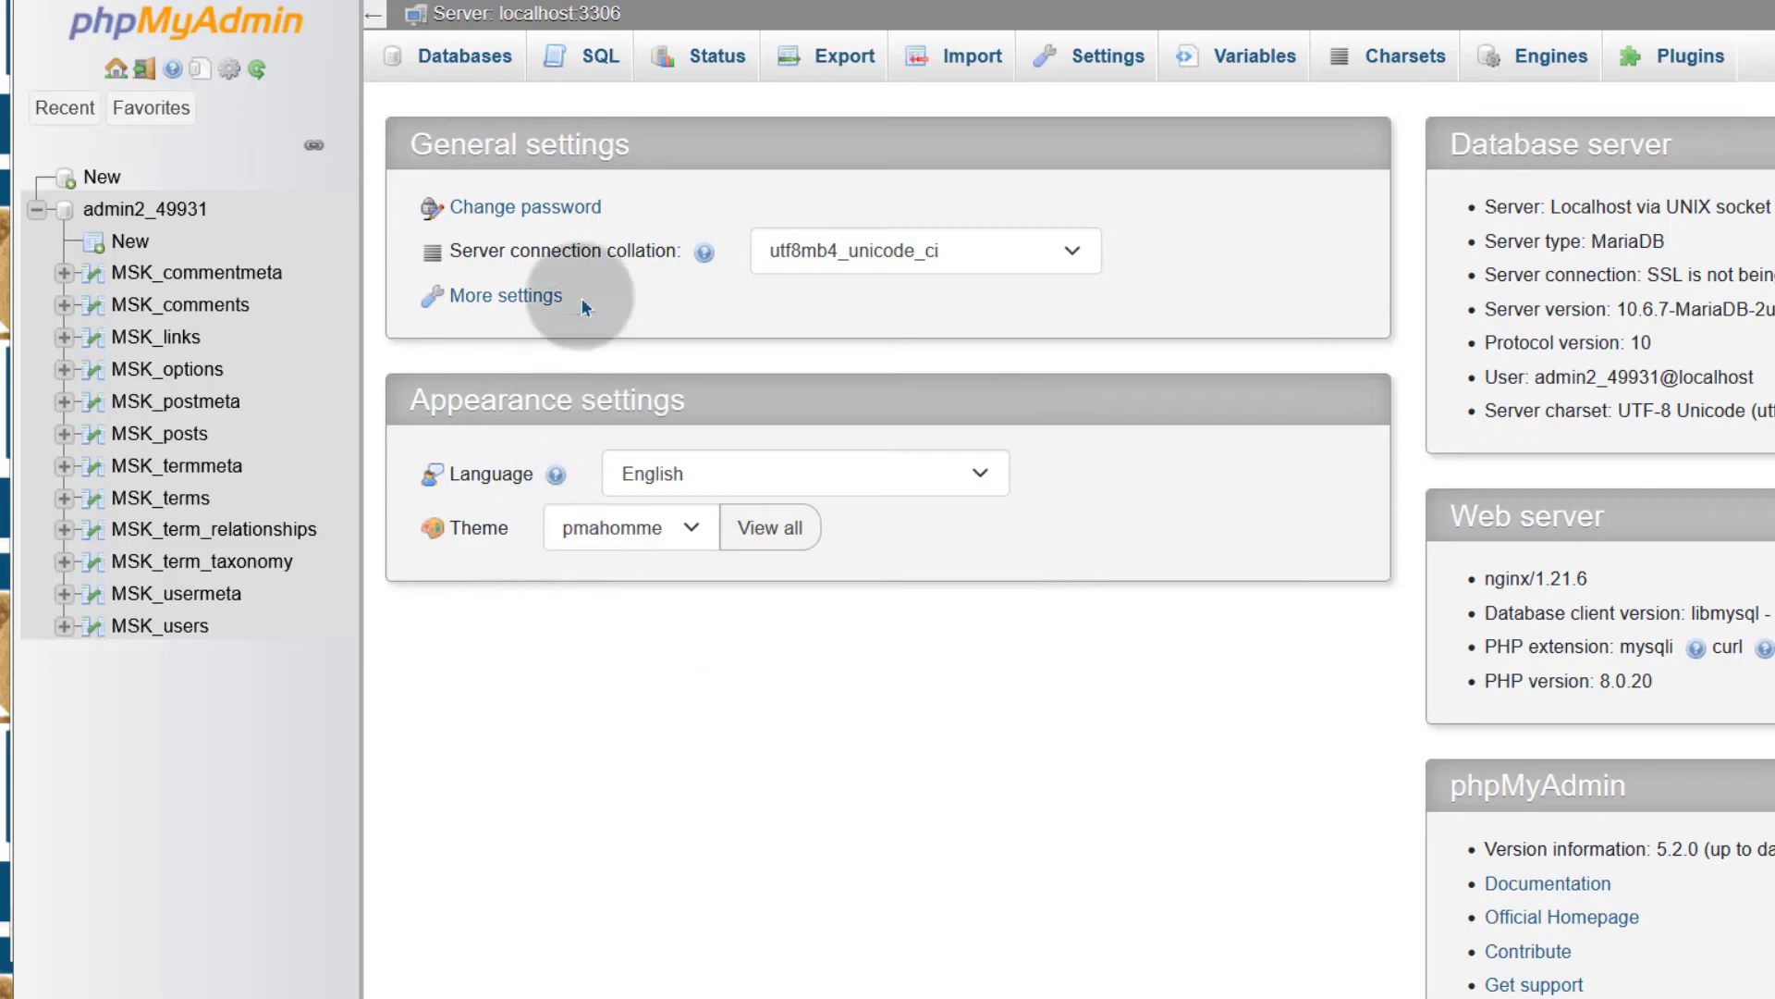
{"action": "left_click", "coordinate": [180, 369]}
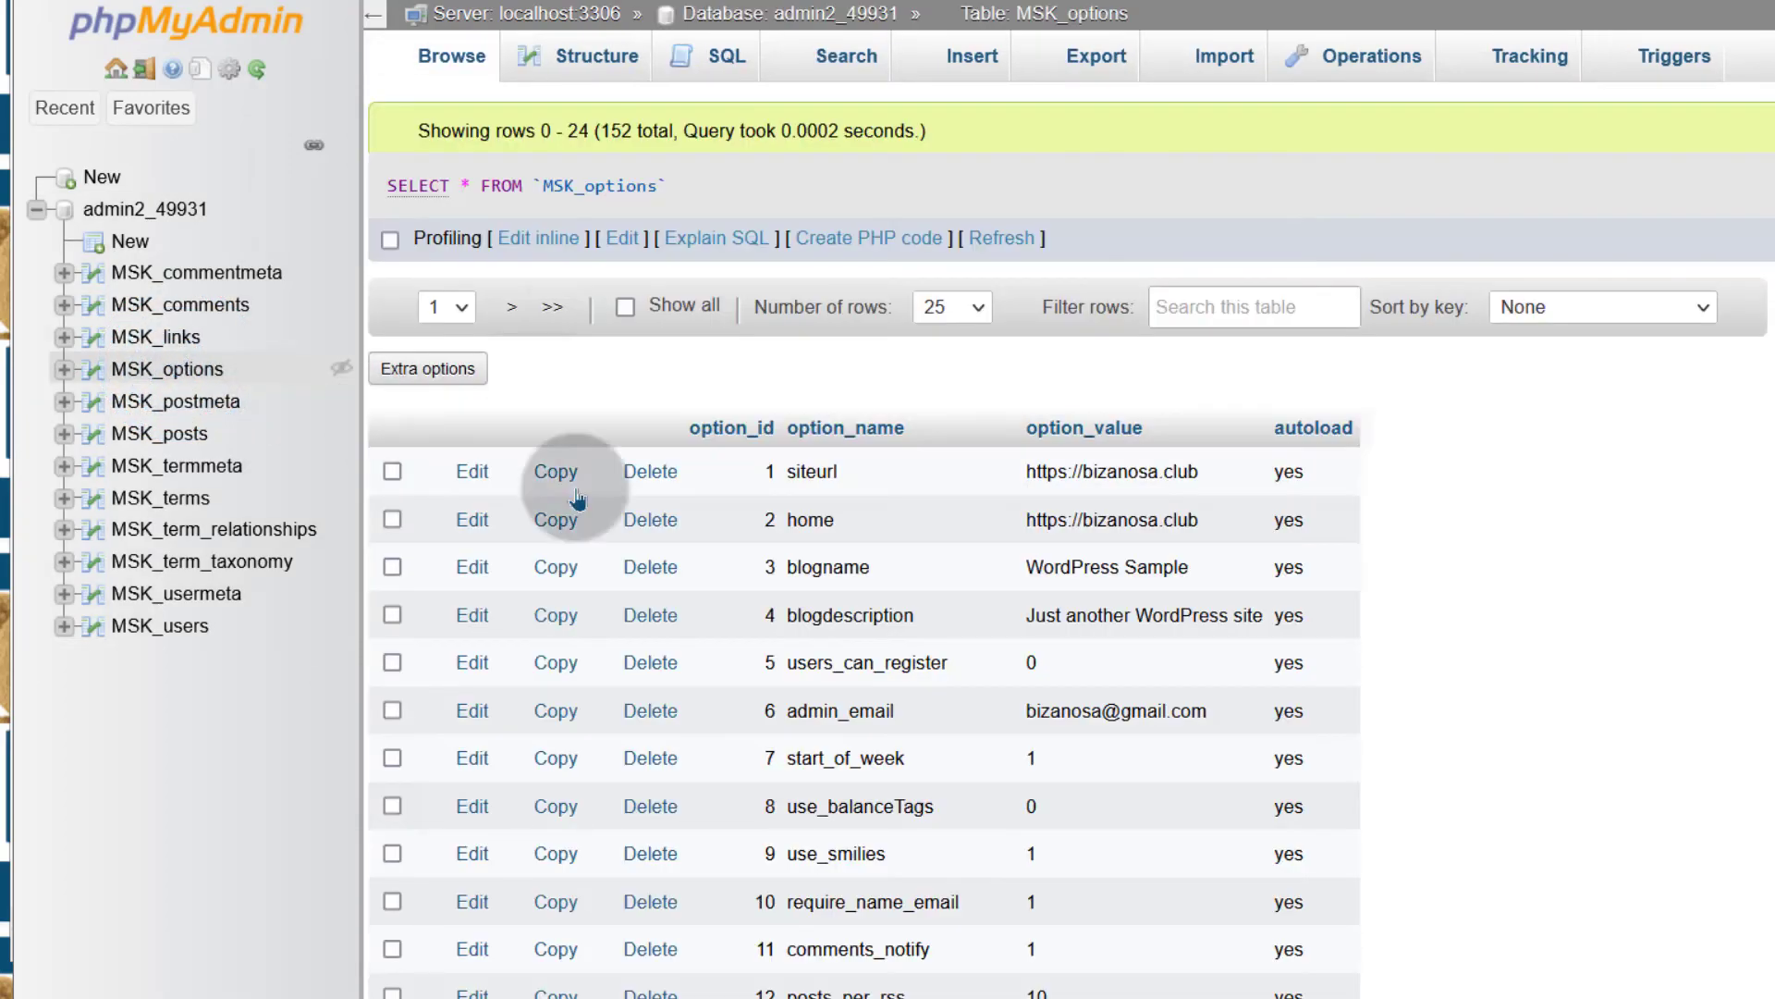
{"action": "scroll", "coordinate": [890, 497], "scroll_direction": "down", "scroll_amount": 3}
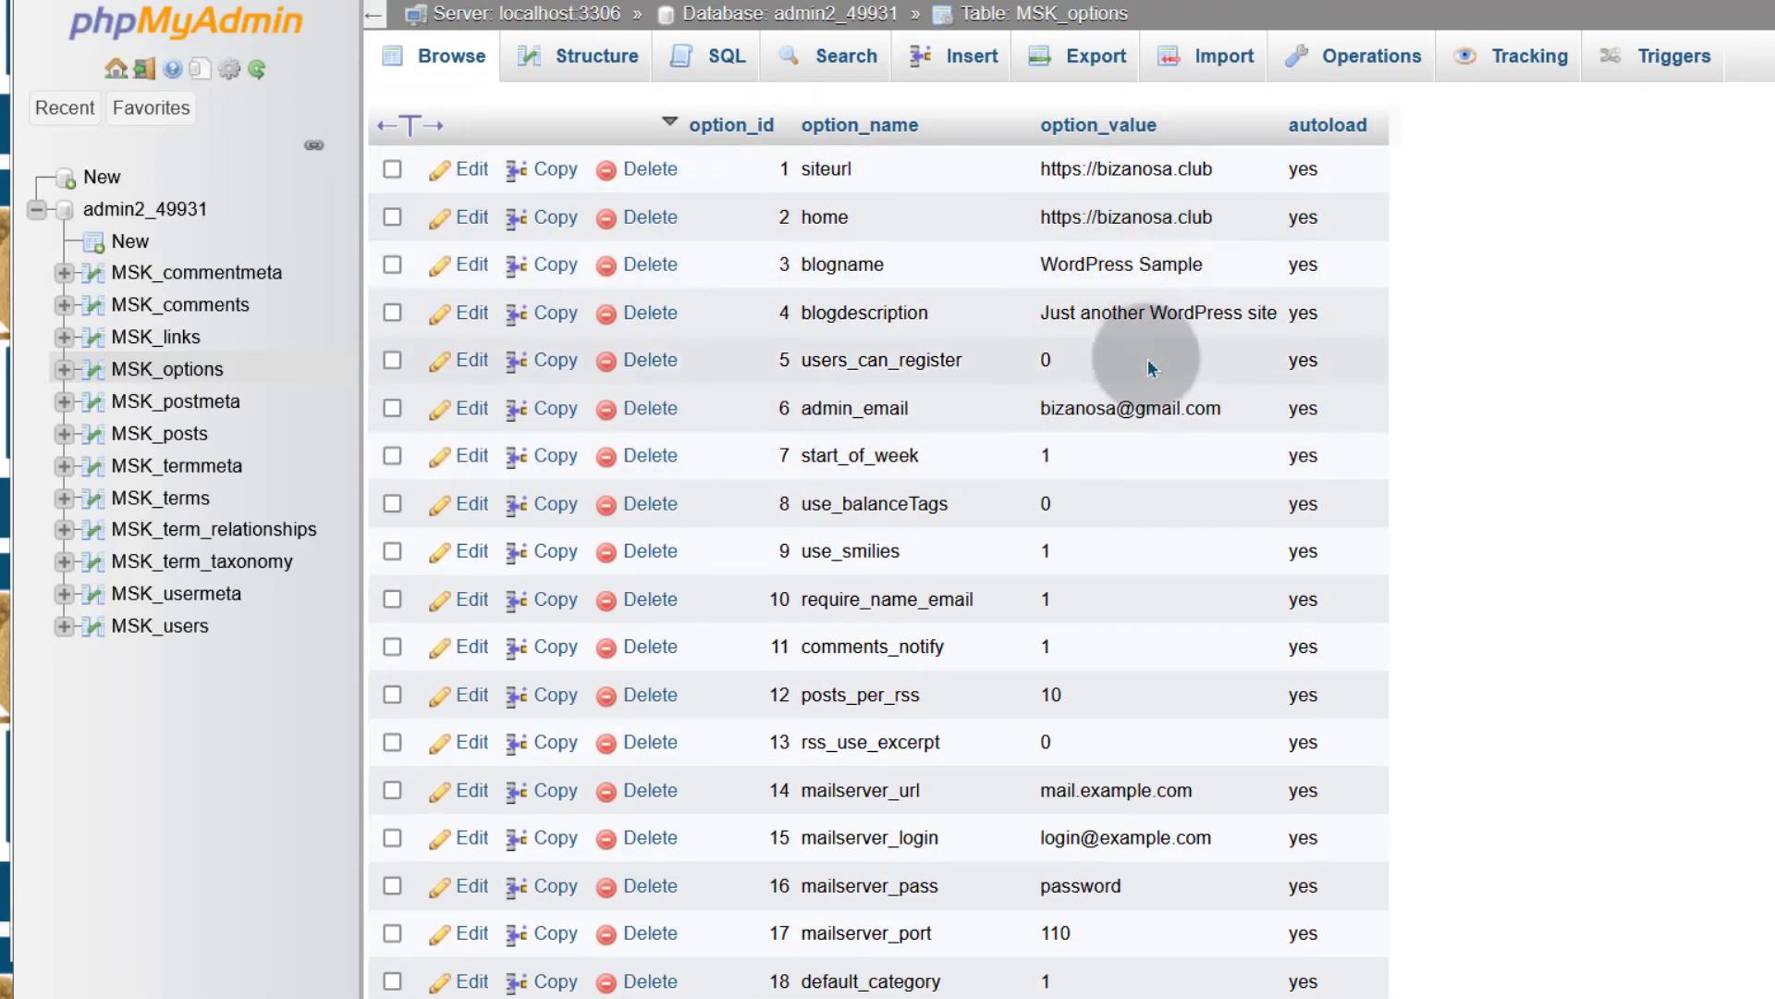
{"action": "double_click", "coordinate": [1167, 259]}
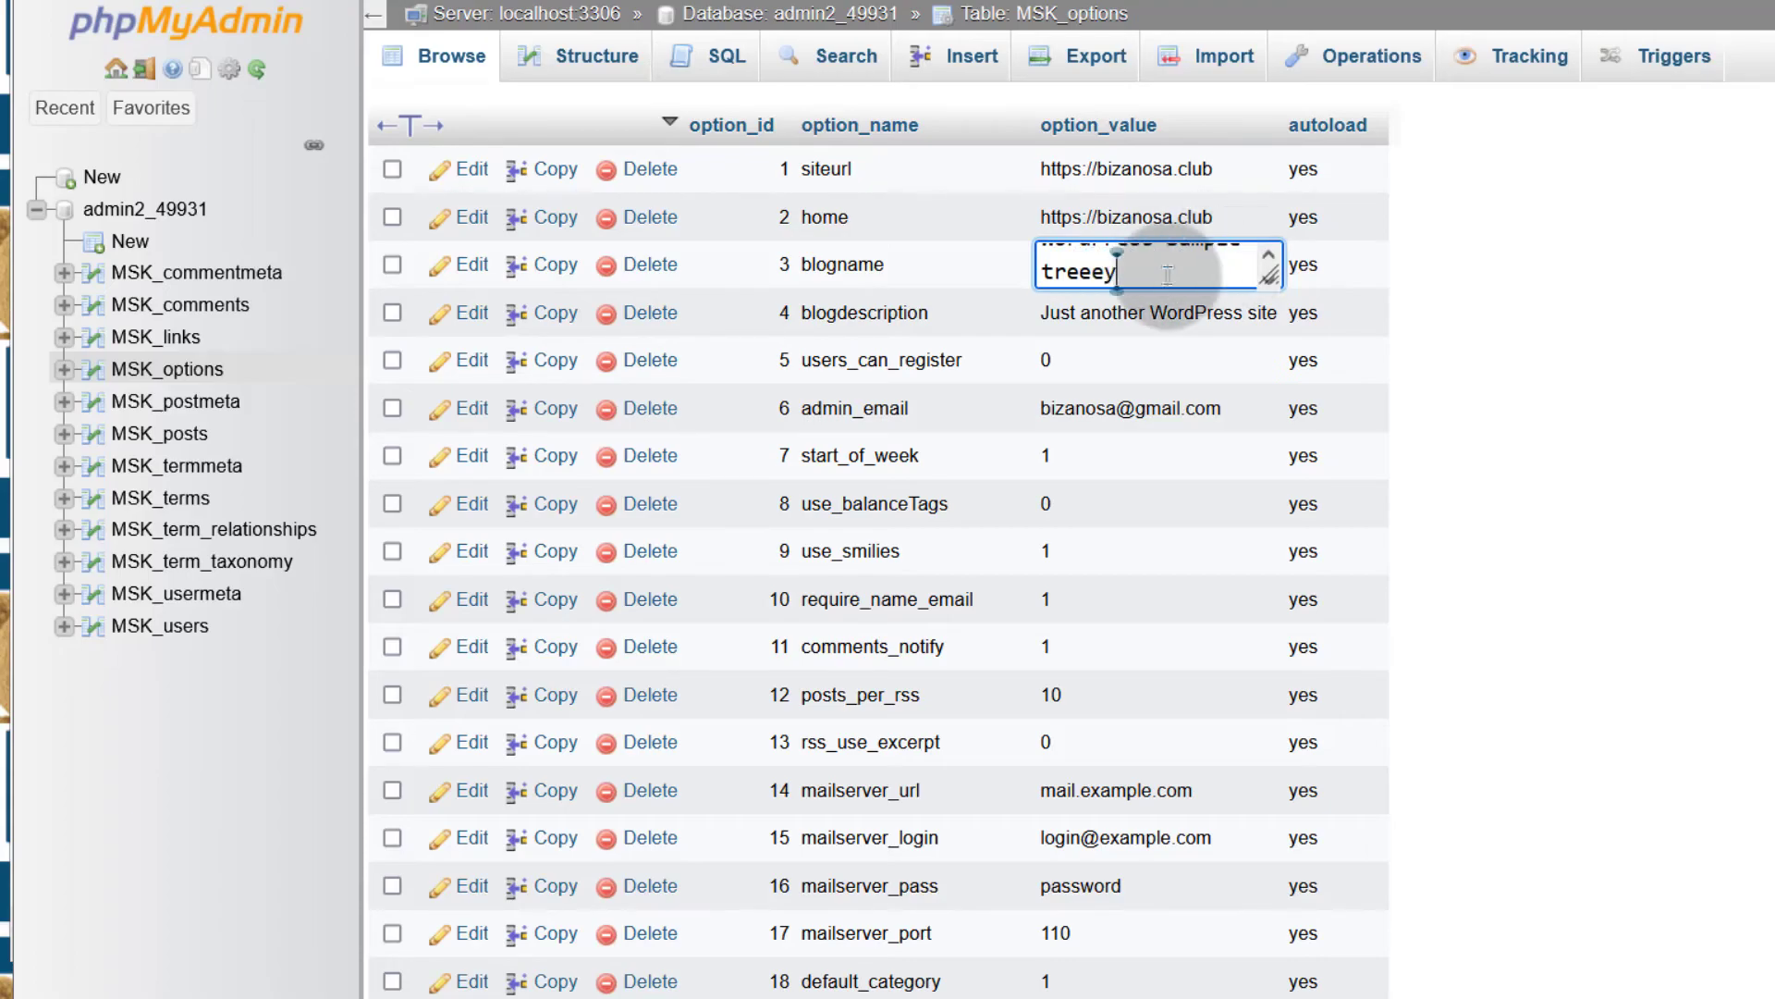
{"action": "left_click", "coordinate": [1540, 439]}
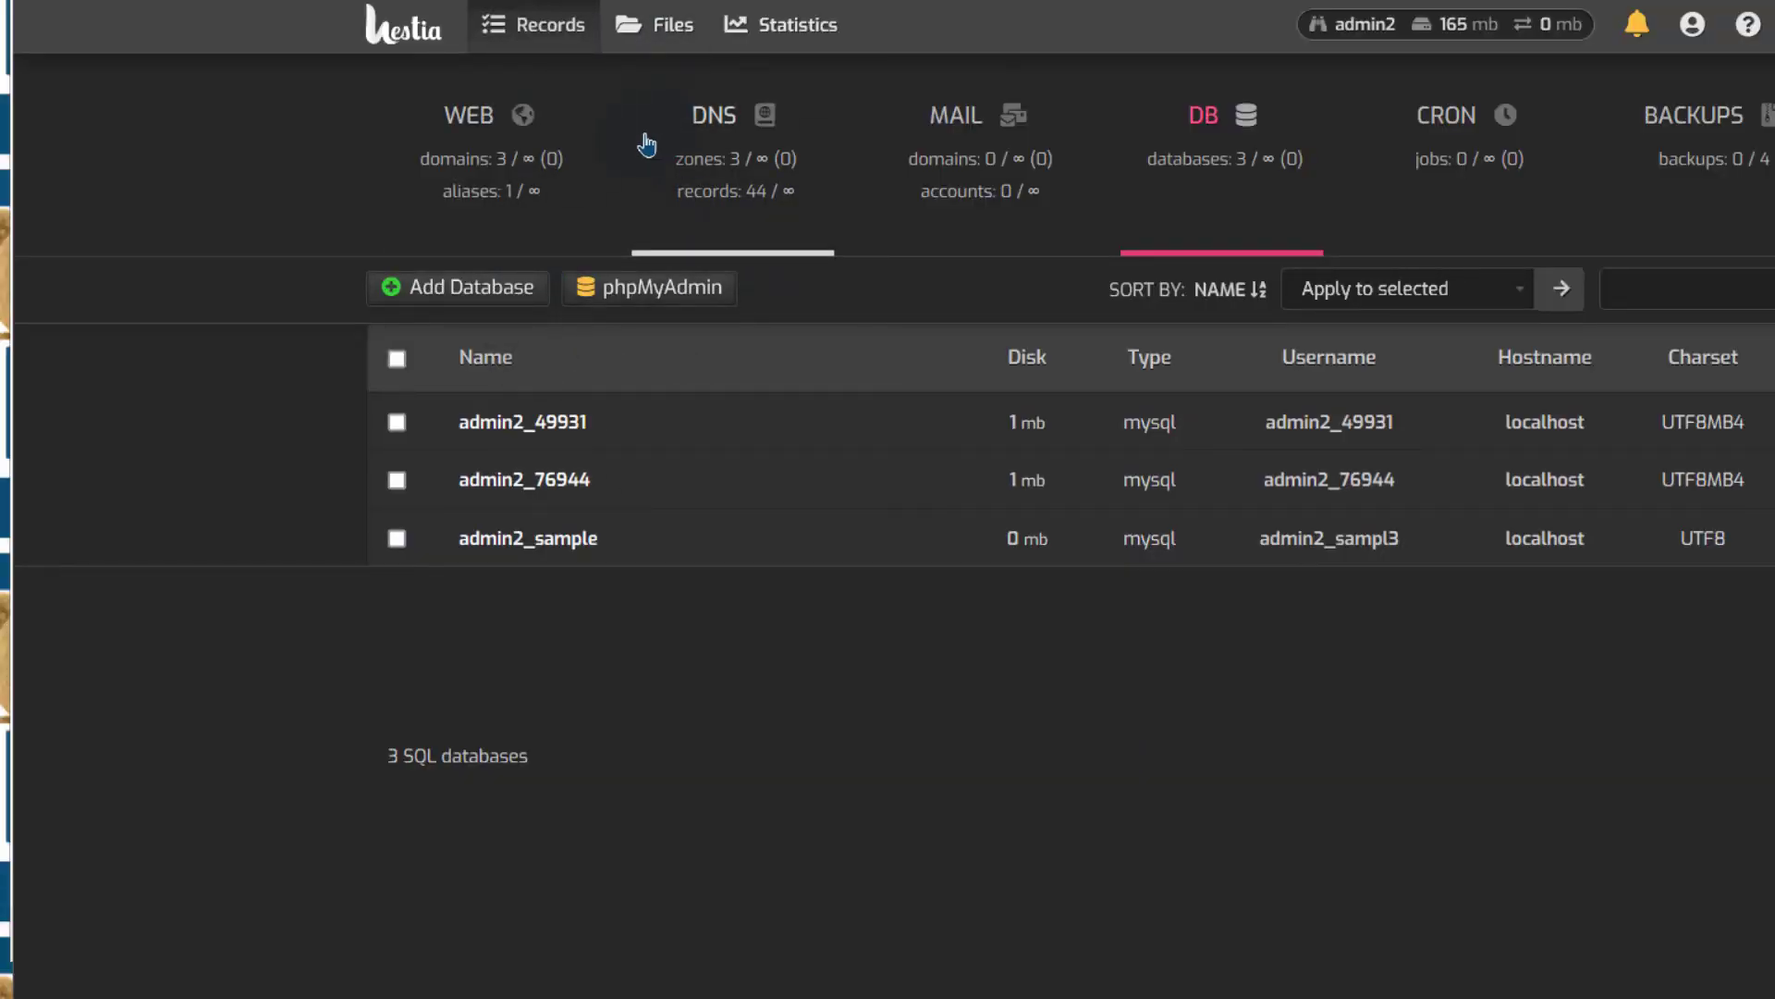
Open bizanosa.club from the WEB list and check its title reads 'WordPress Sample treeey'
{"action": "left_click", "coordinate": [483, 120]}
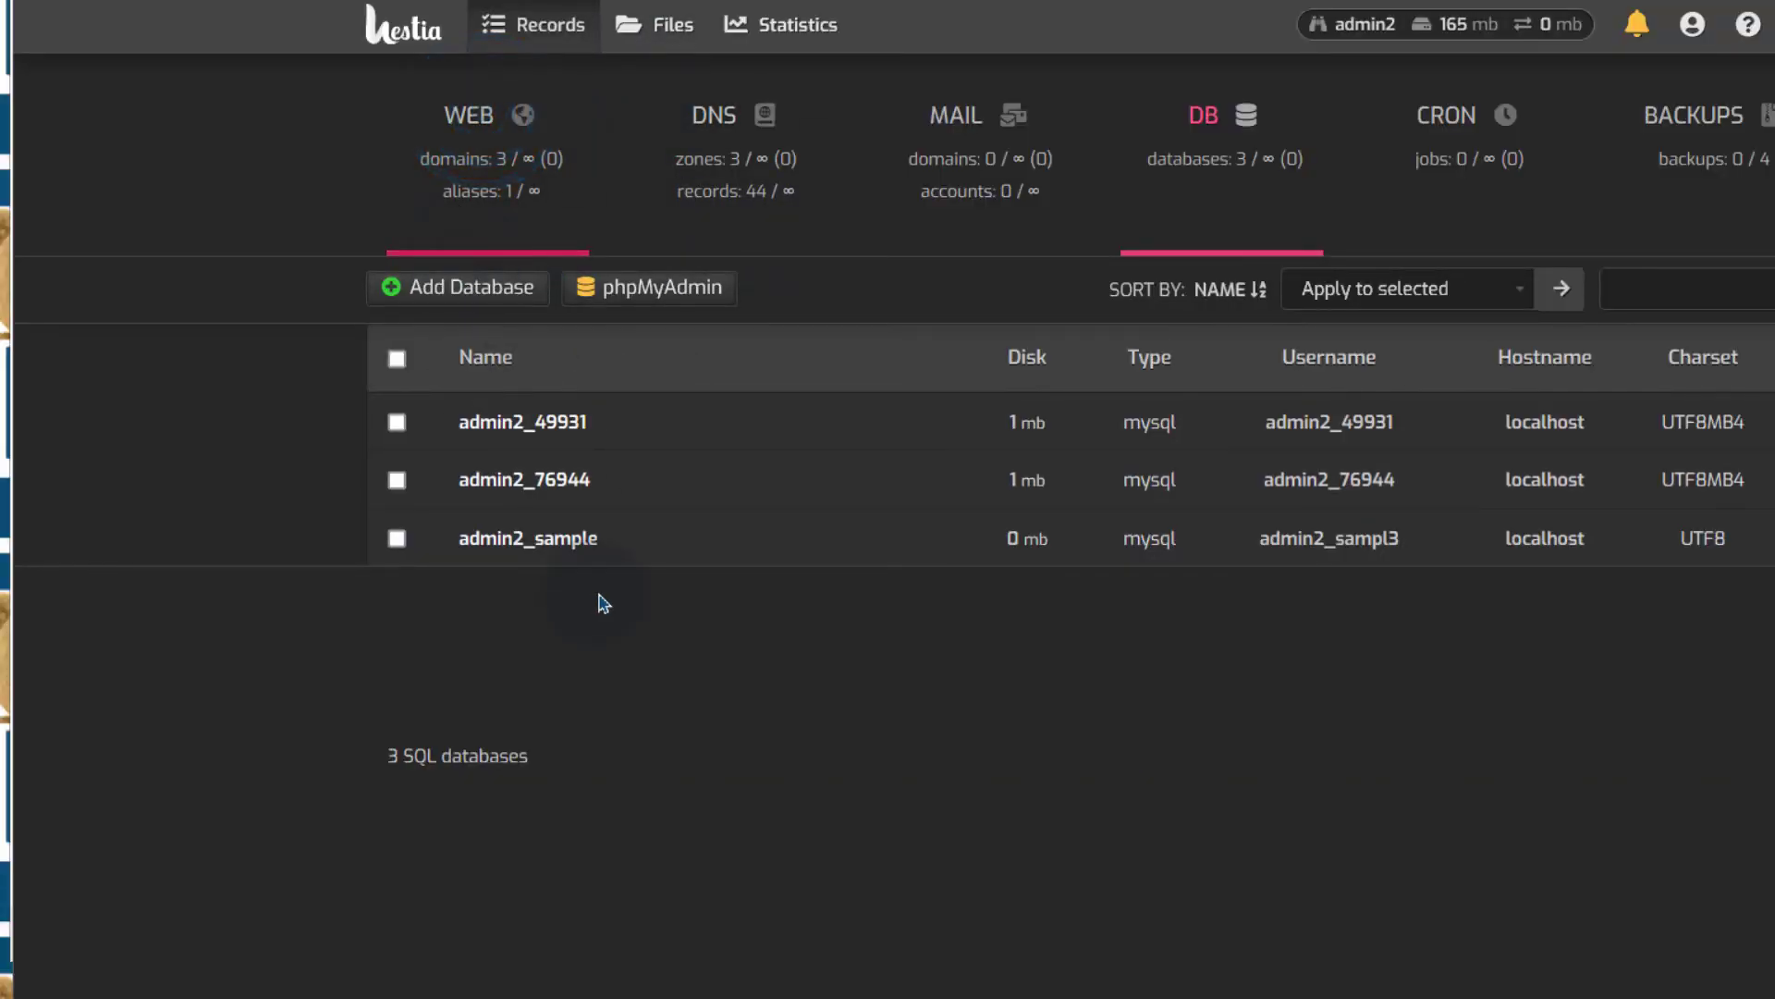
{"action": "left_click", "coordinate": [971, 427]}
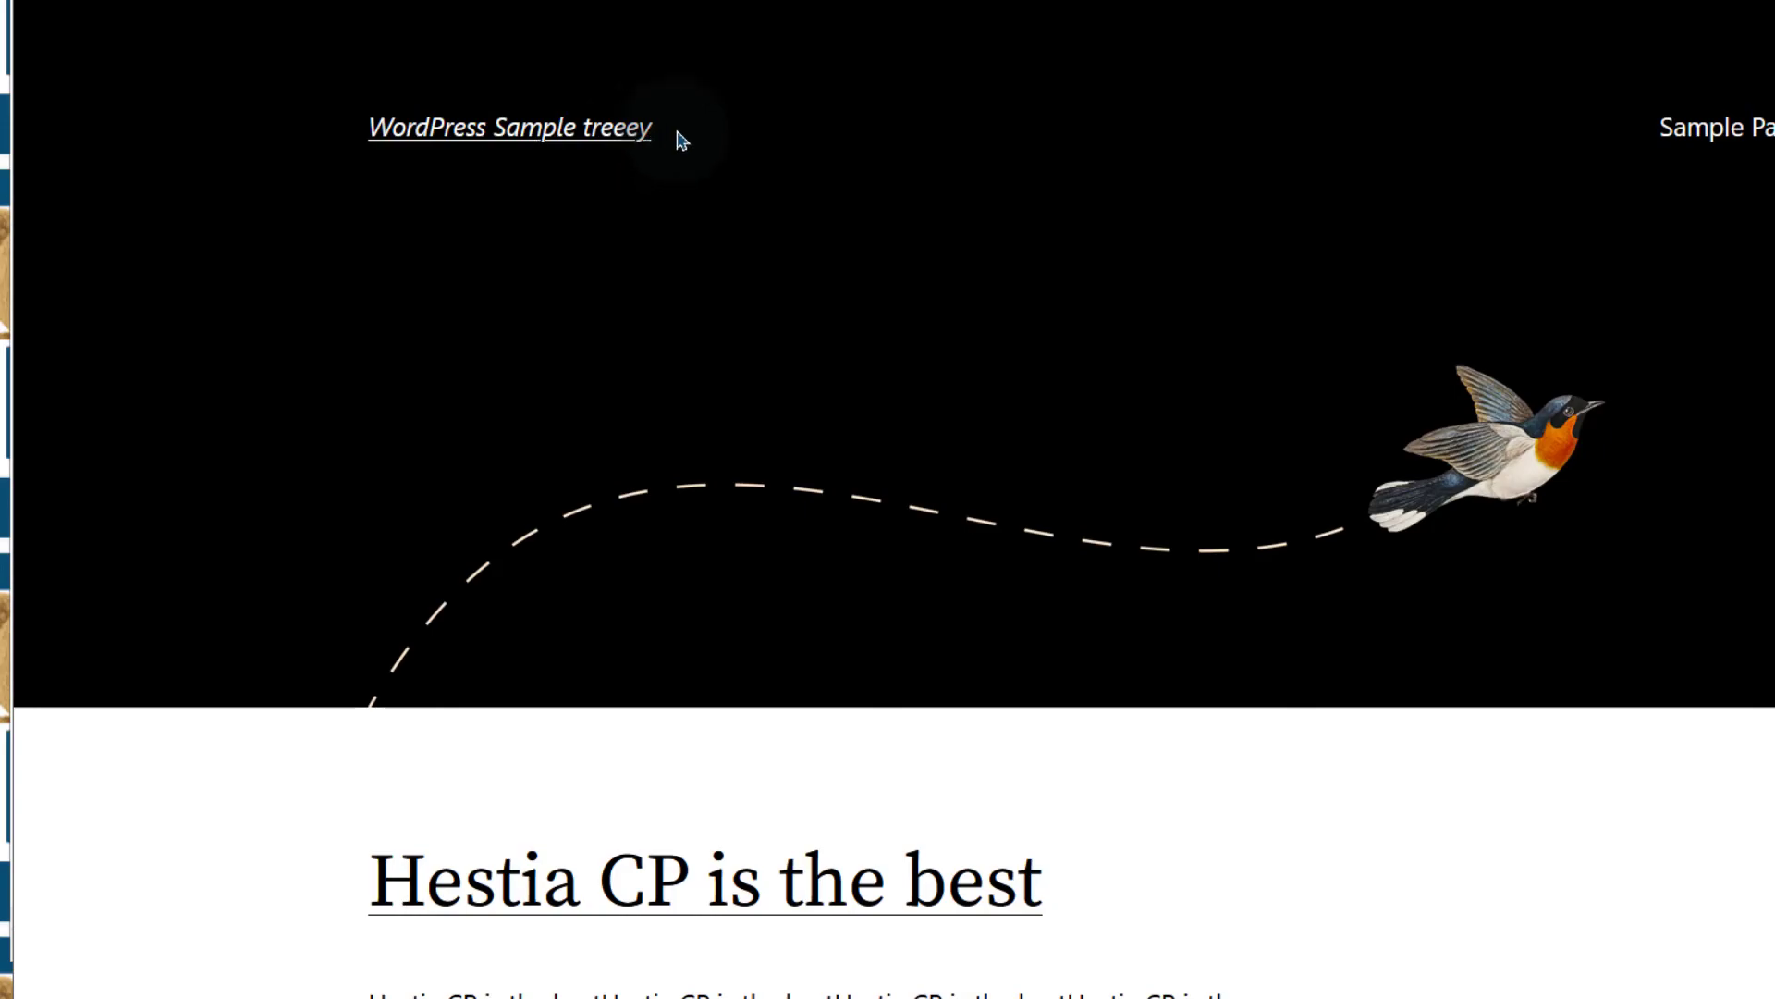
{"action": "left_click_drag", "start_coordinate": [674, 127], "coordinate": [309, 120]}
{"action": "left_click", "coordinate": [399, 270]}
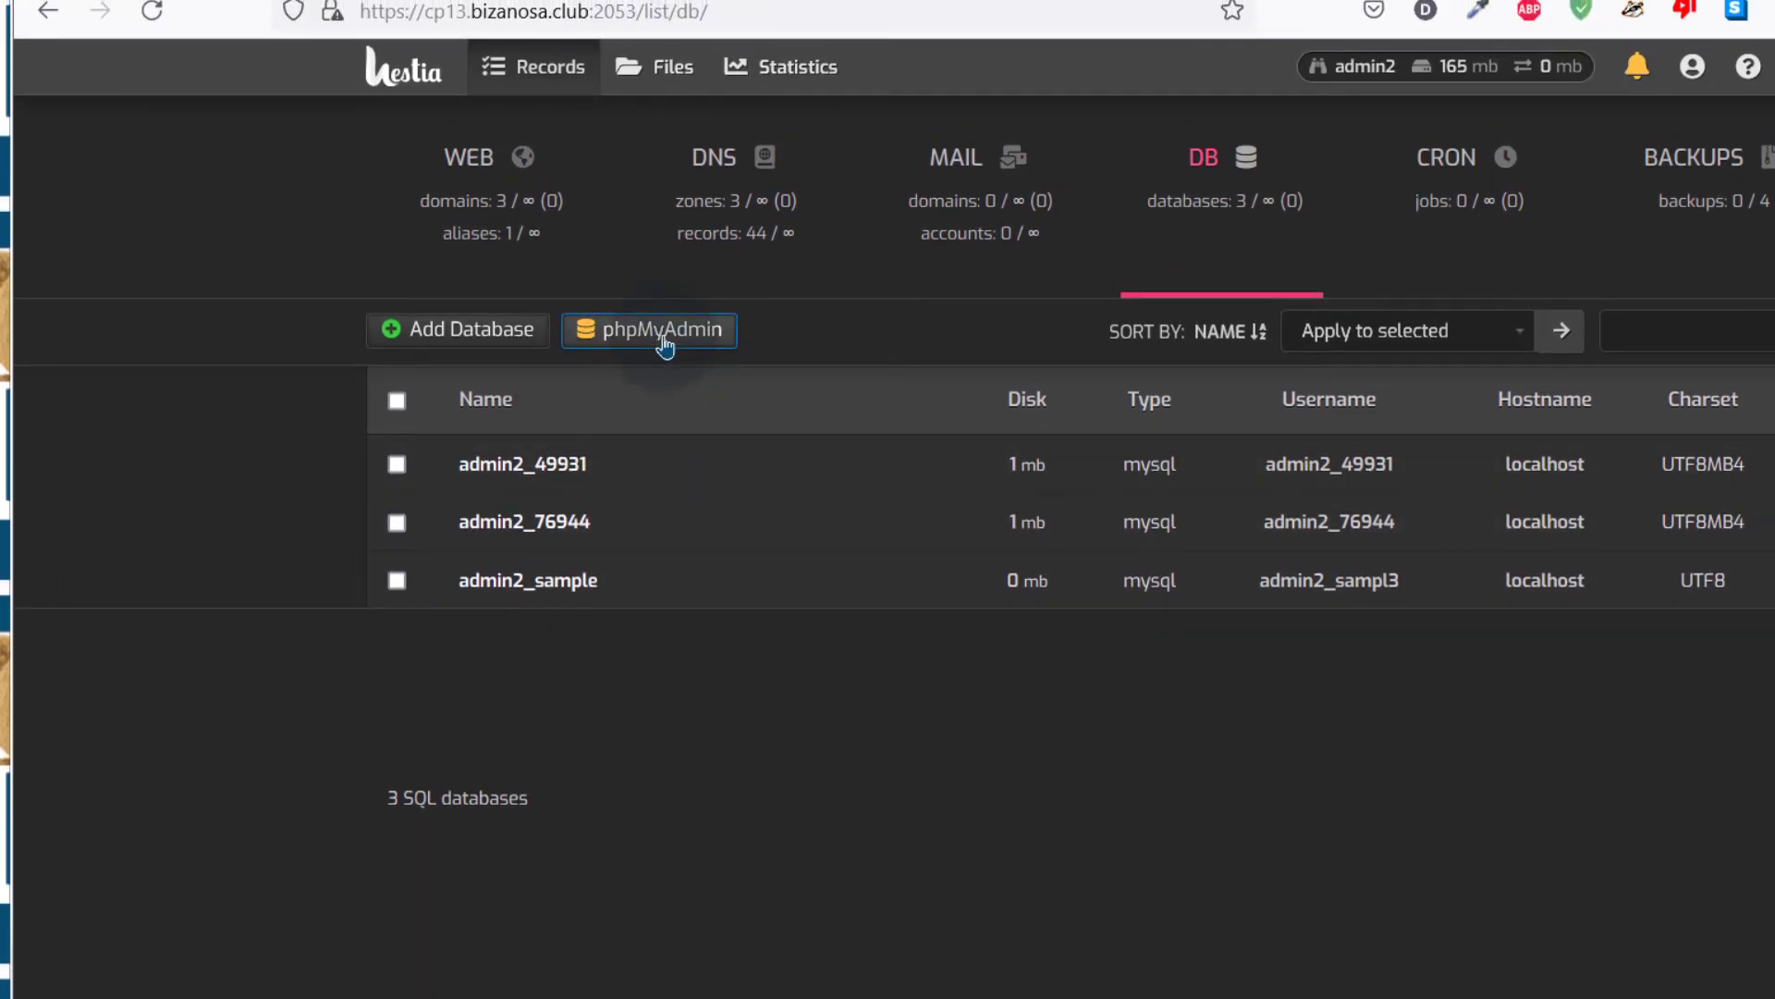
{"action": "left_click", "coordinate": [746, 0]}
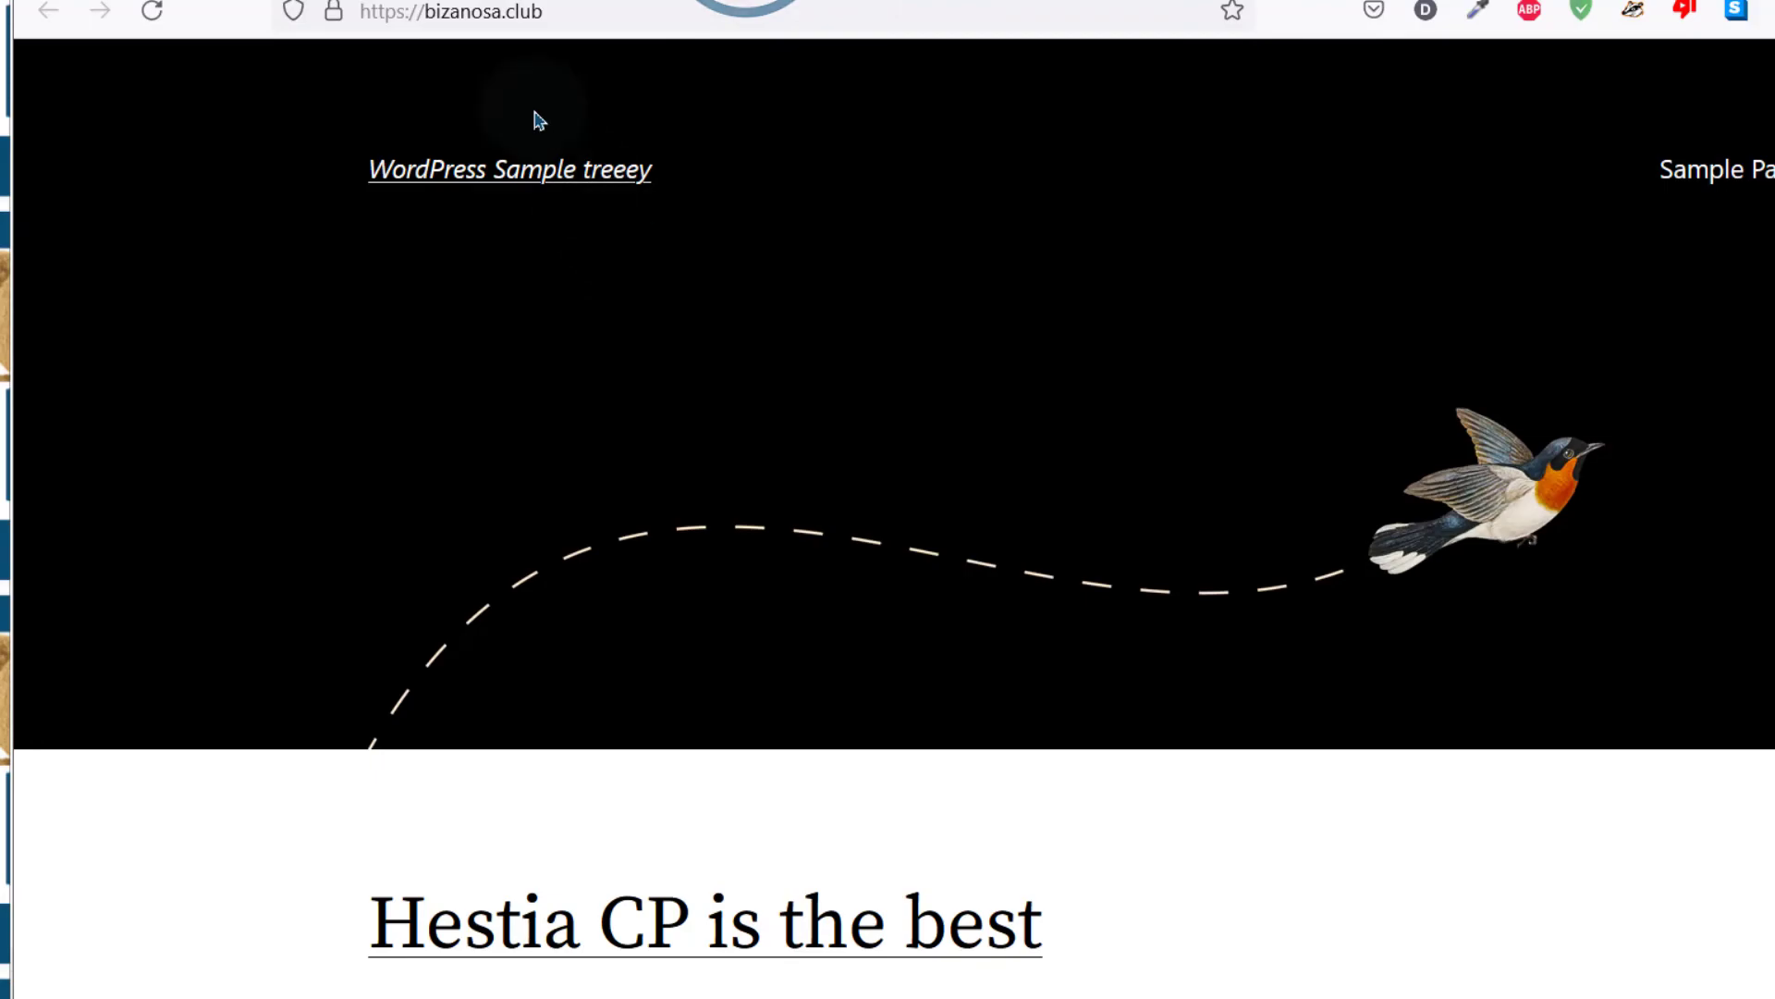
{"action": "left_click", "coordinate": [566, 9]}
{"action": "left_click", "coordinate": [559, 11]}
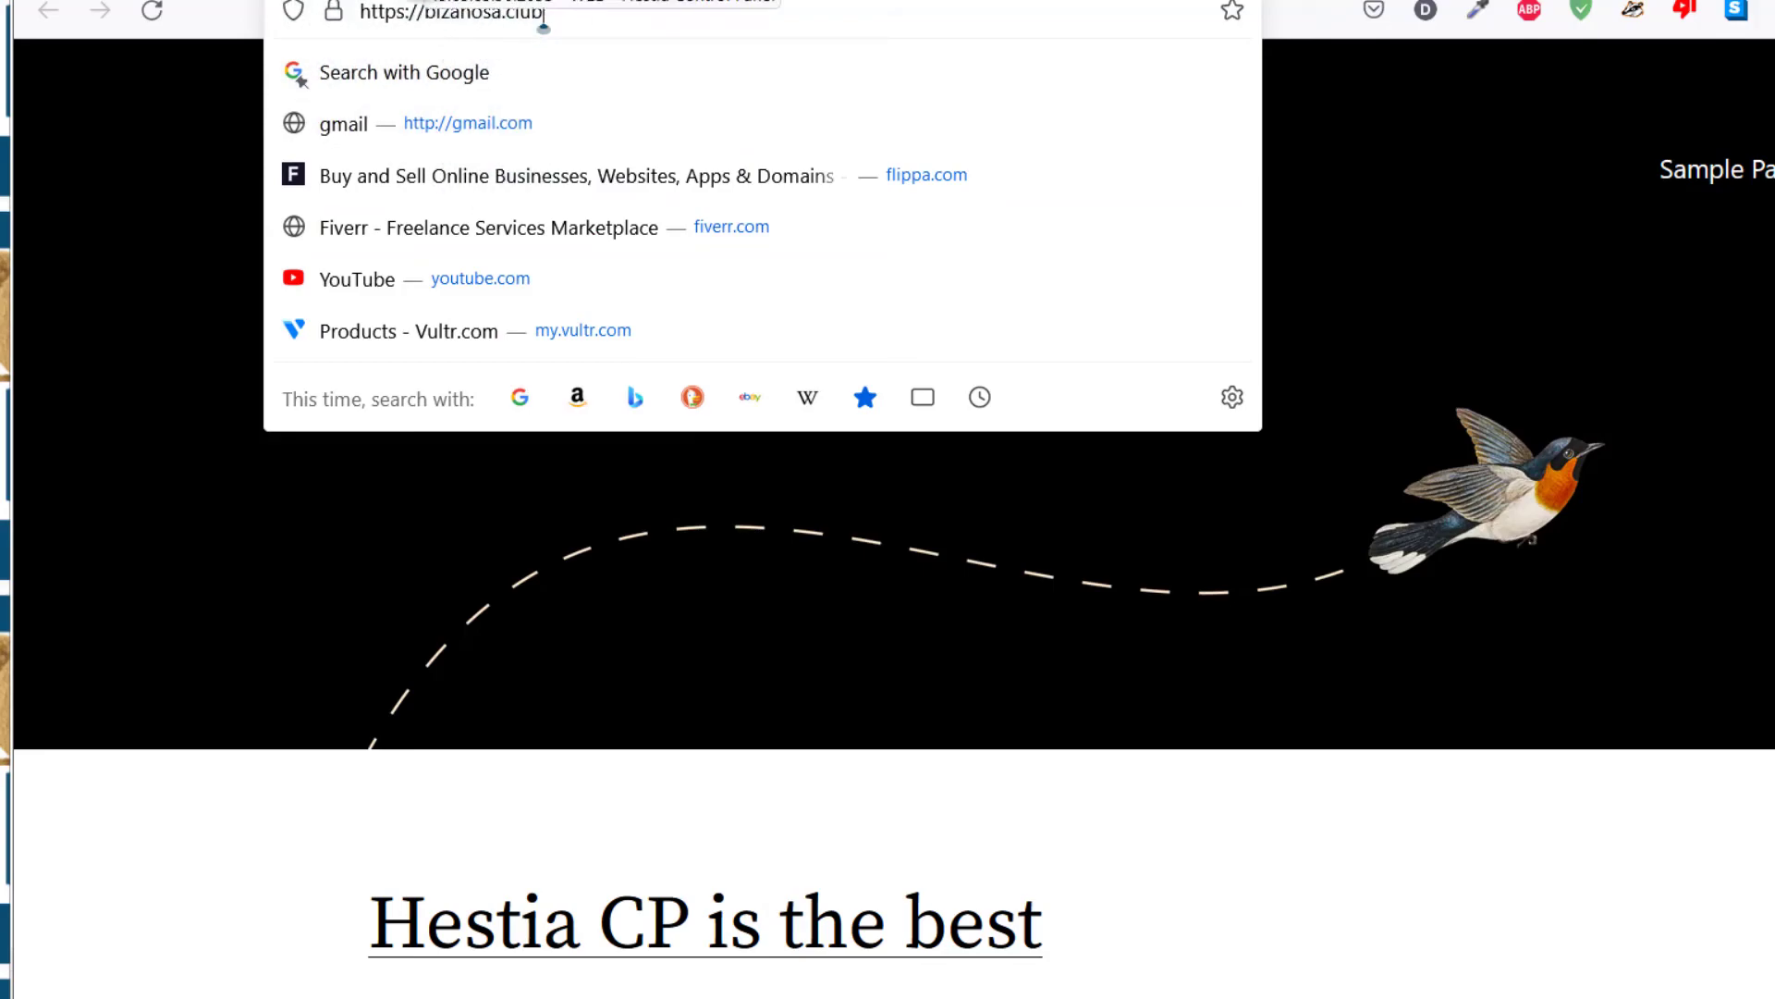
{"action": "left_click", "coordinate": [519, 148]}
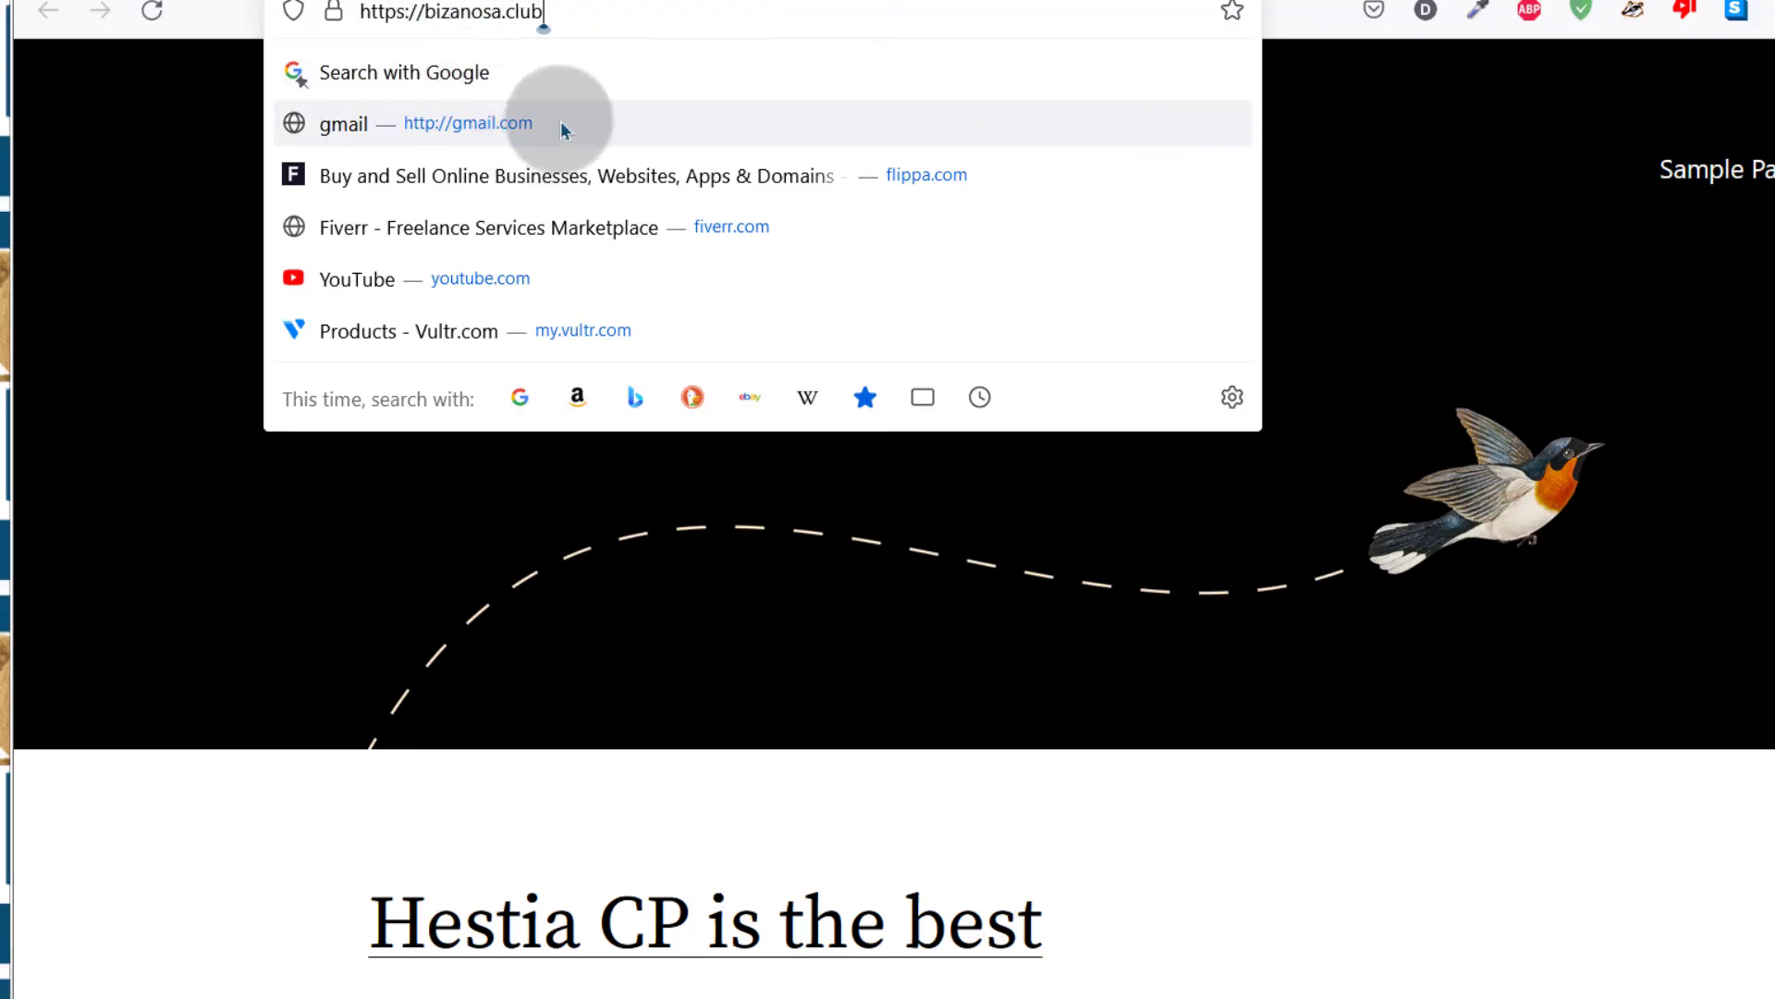
{"action": "left_click", "coordinate": [566, 11]}
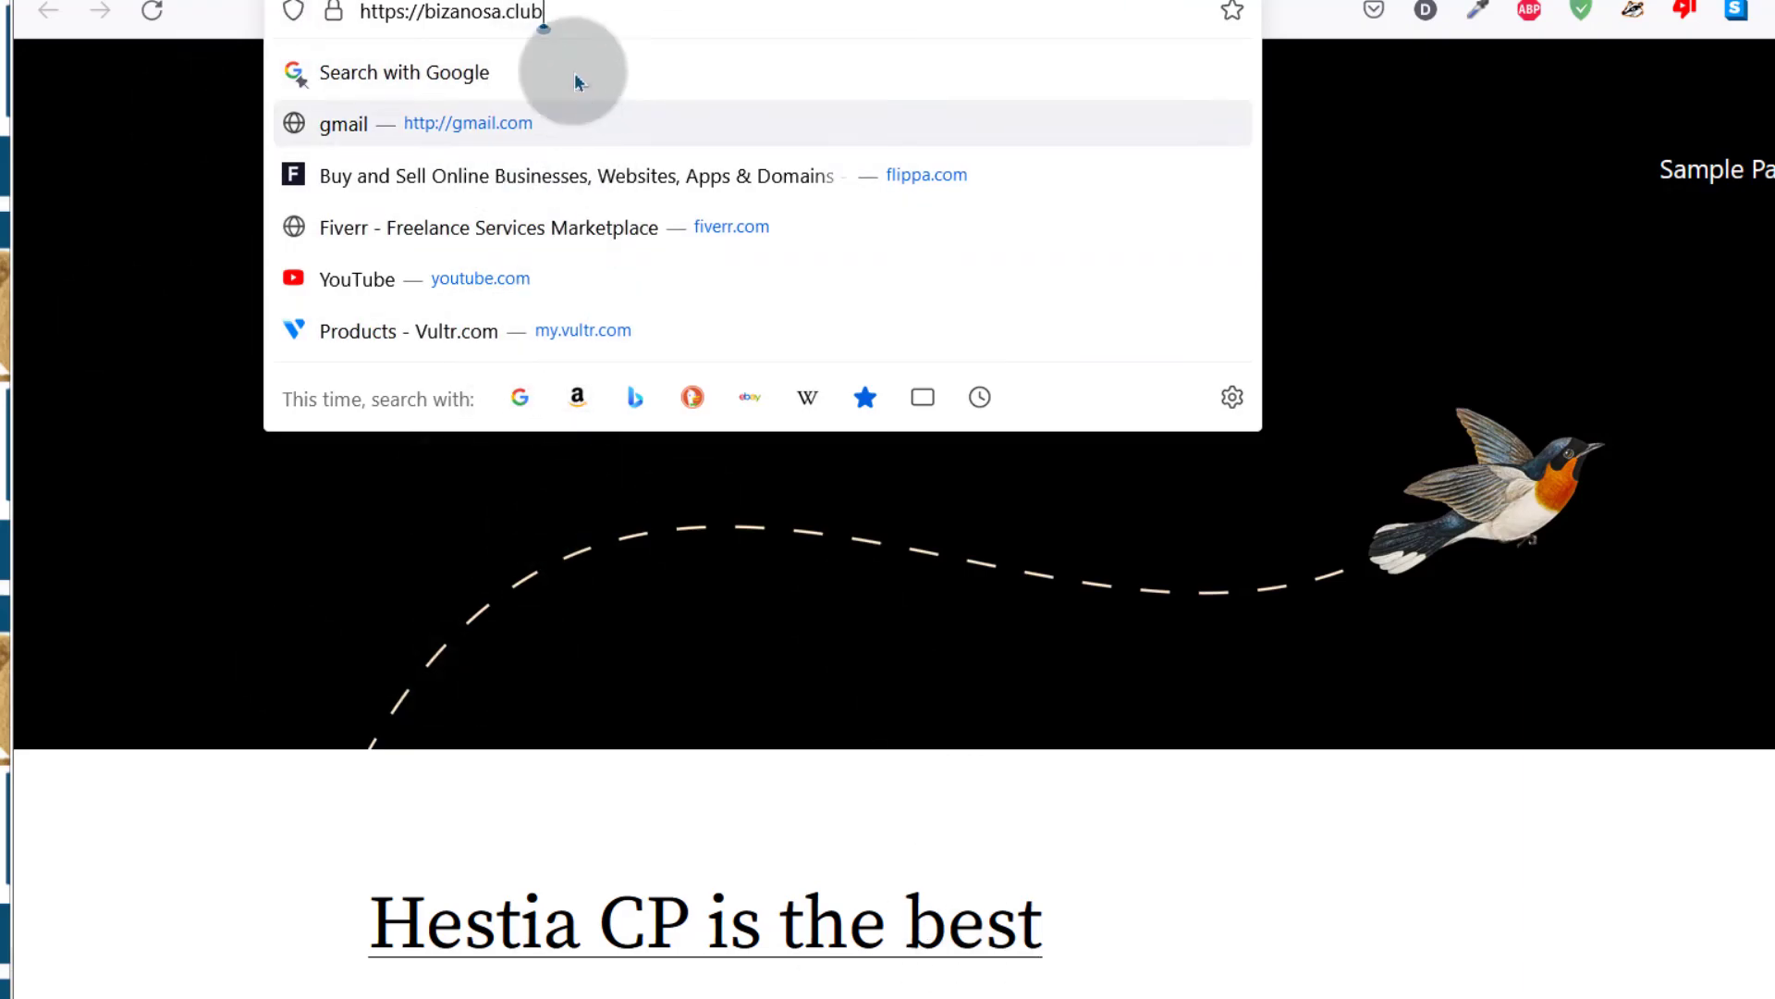
{"action": "left_click", "coordinate": [578, 9]}
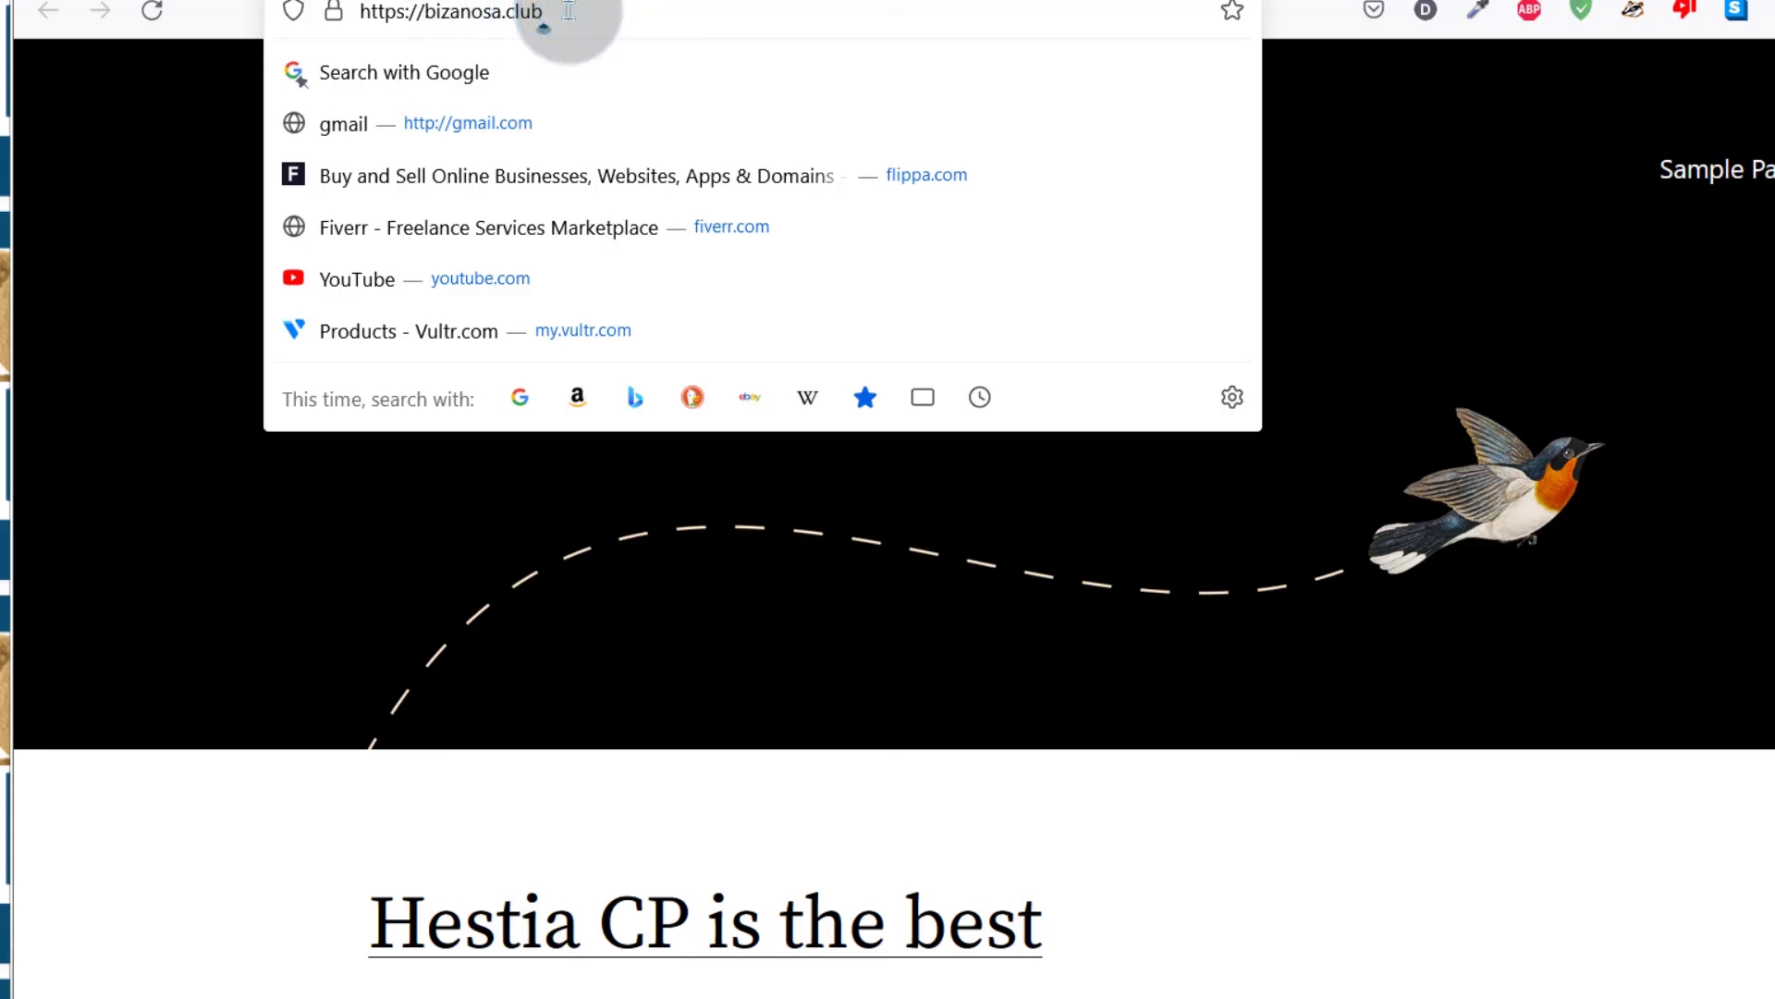
Load the panel on port 2053, accept the certificate warning, and go to MAIL
{"action": "type", "text": ":2"}
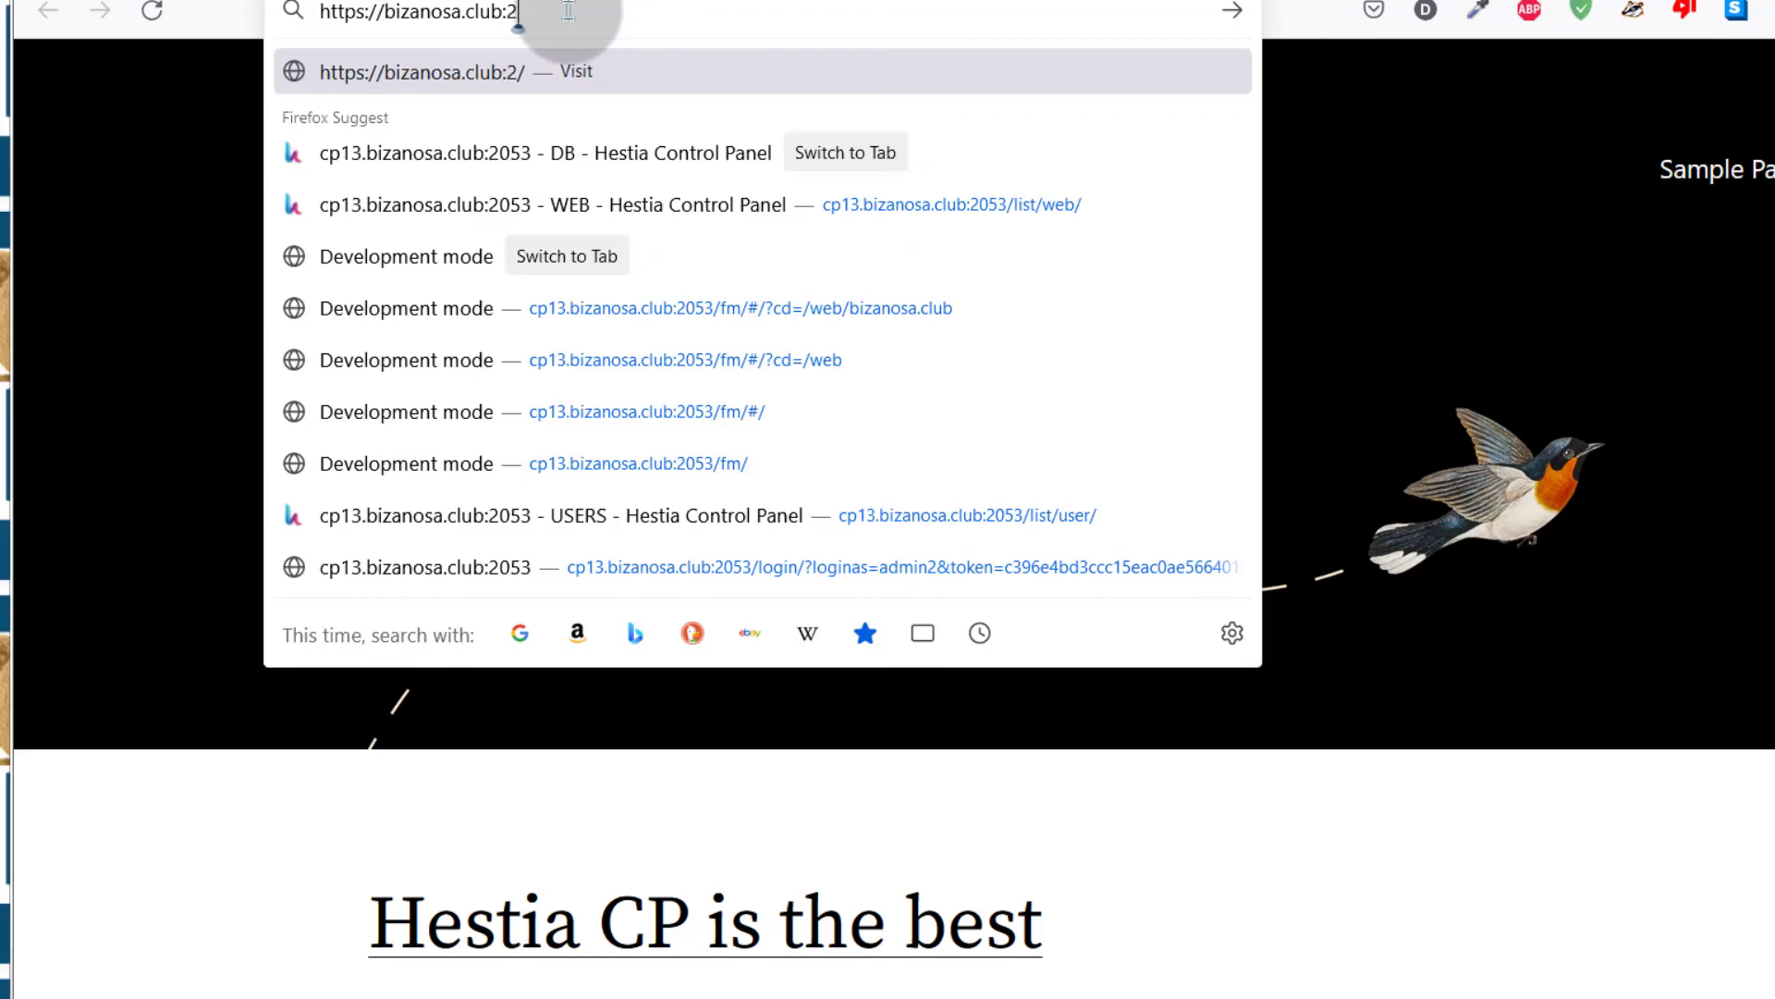
{"action": "type", "text": "053"}
{"action": "key", "text": "Return"}
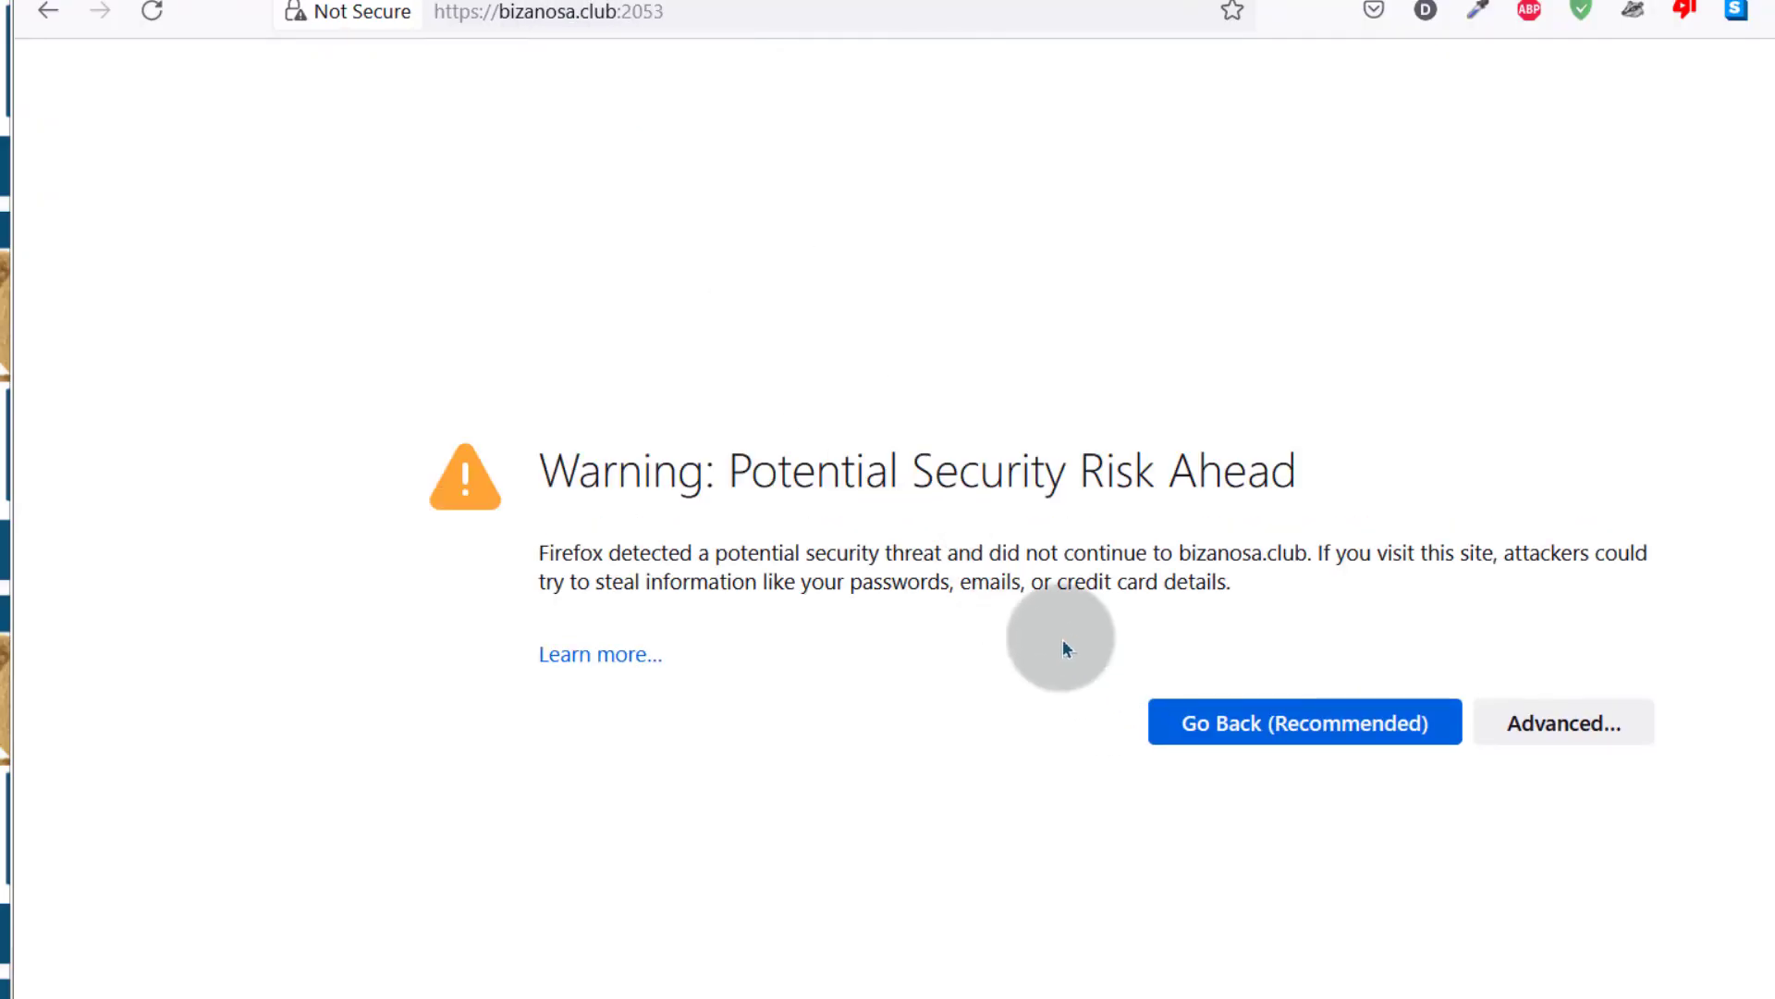
{"action": "left_click", "coordinate": [1564, 722]}
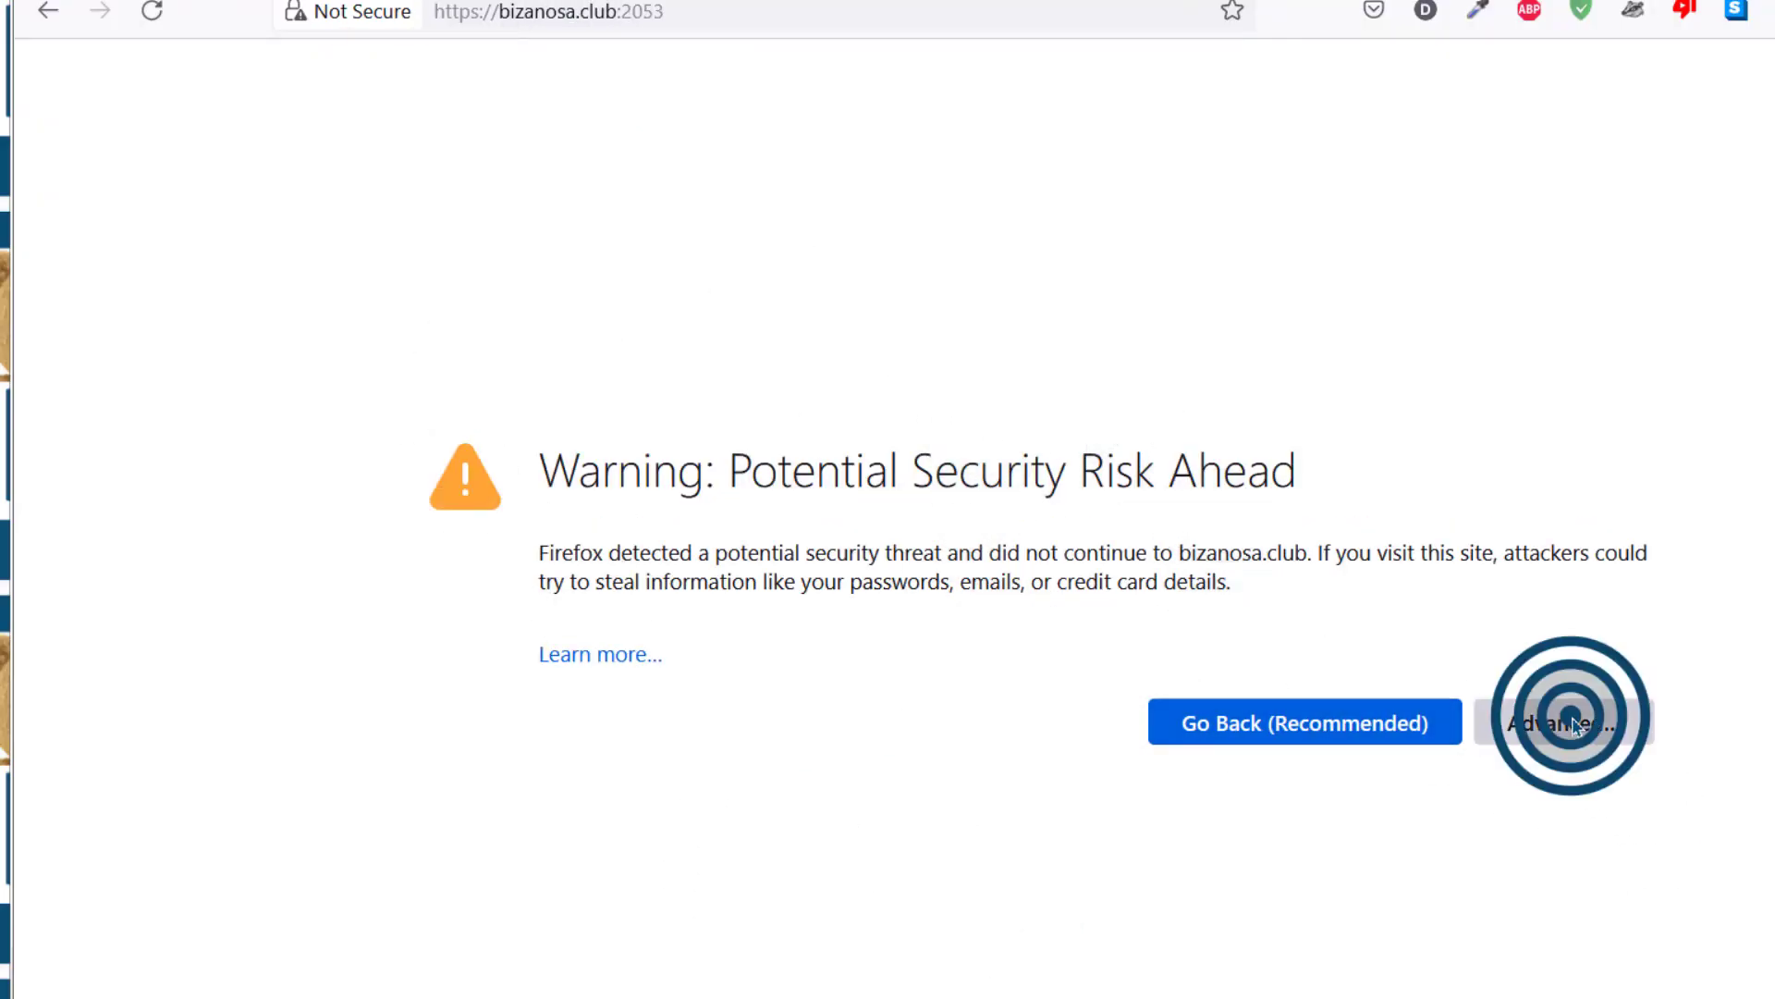
{"action": "scroll", "coordinate": [1664, 860], "scroll_direction": "down", "scroll_amount": 2}
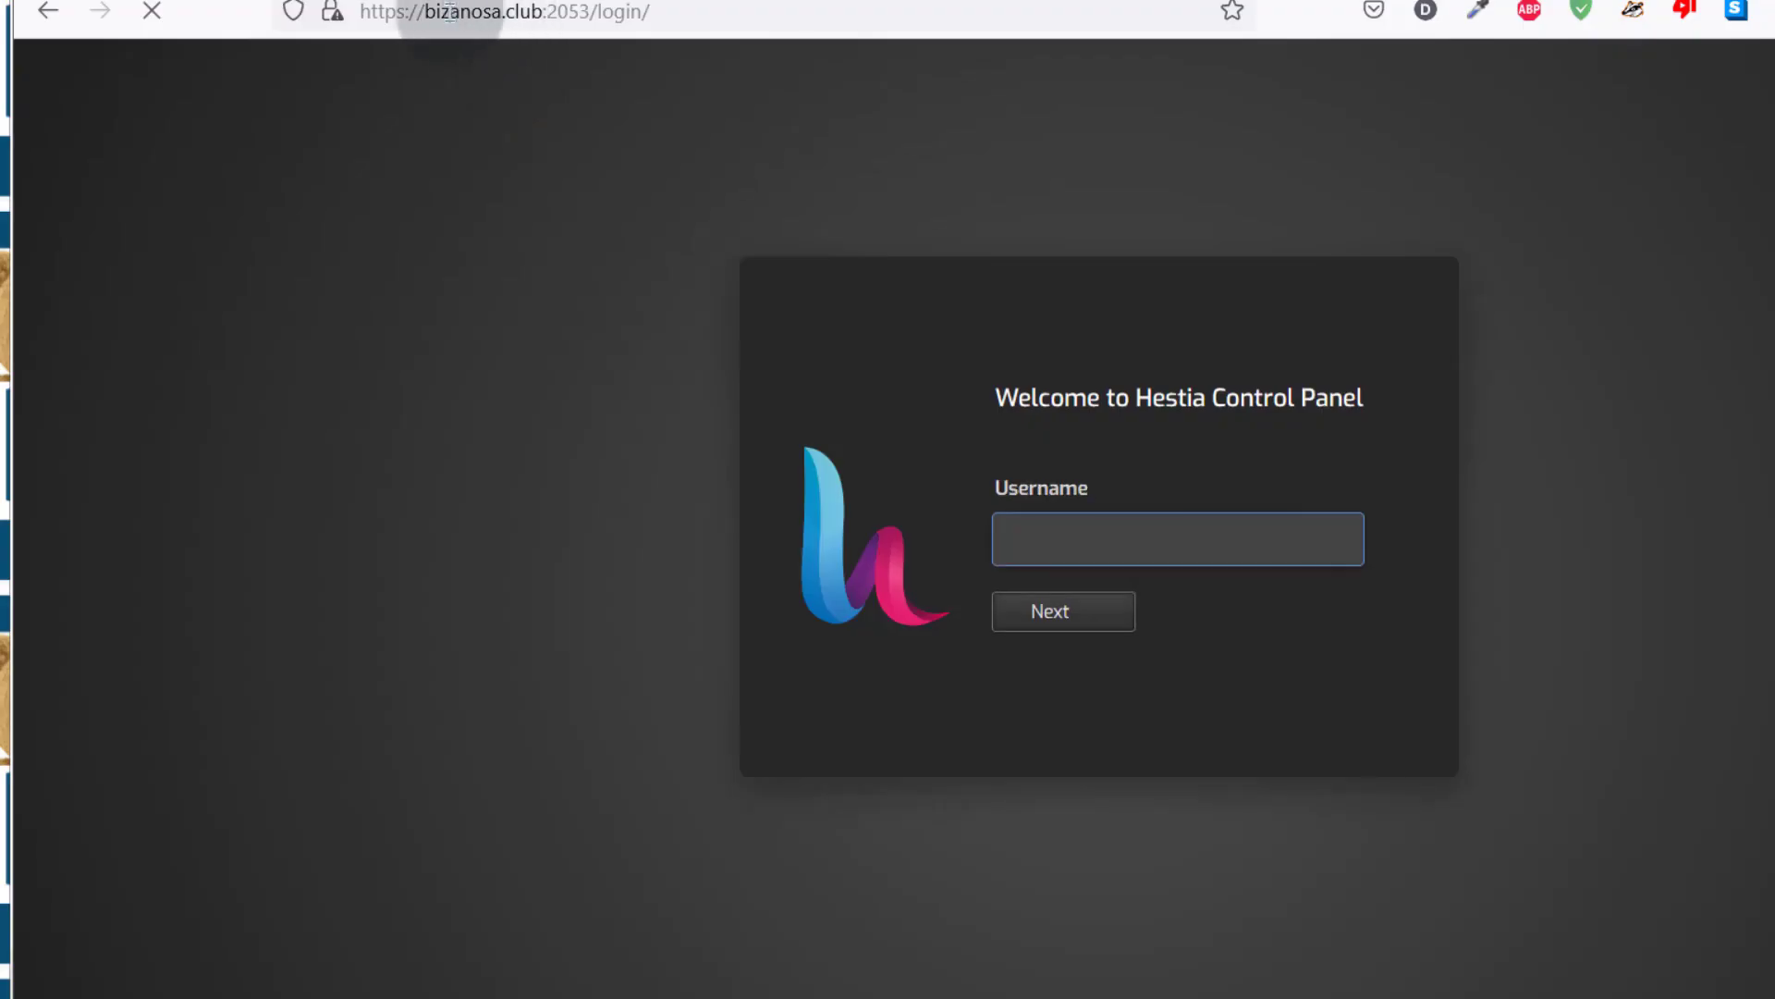
{"action": "left_click_drag", "start_coordinate": [551, 11], "coordinate": [684, 11]}
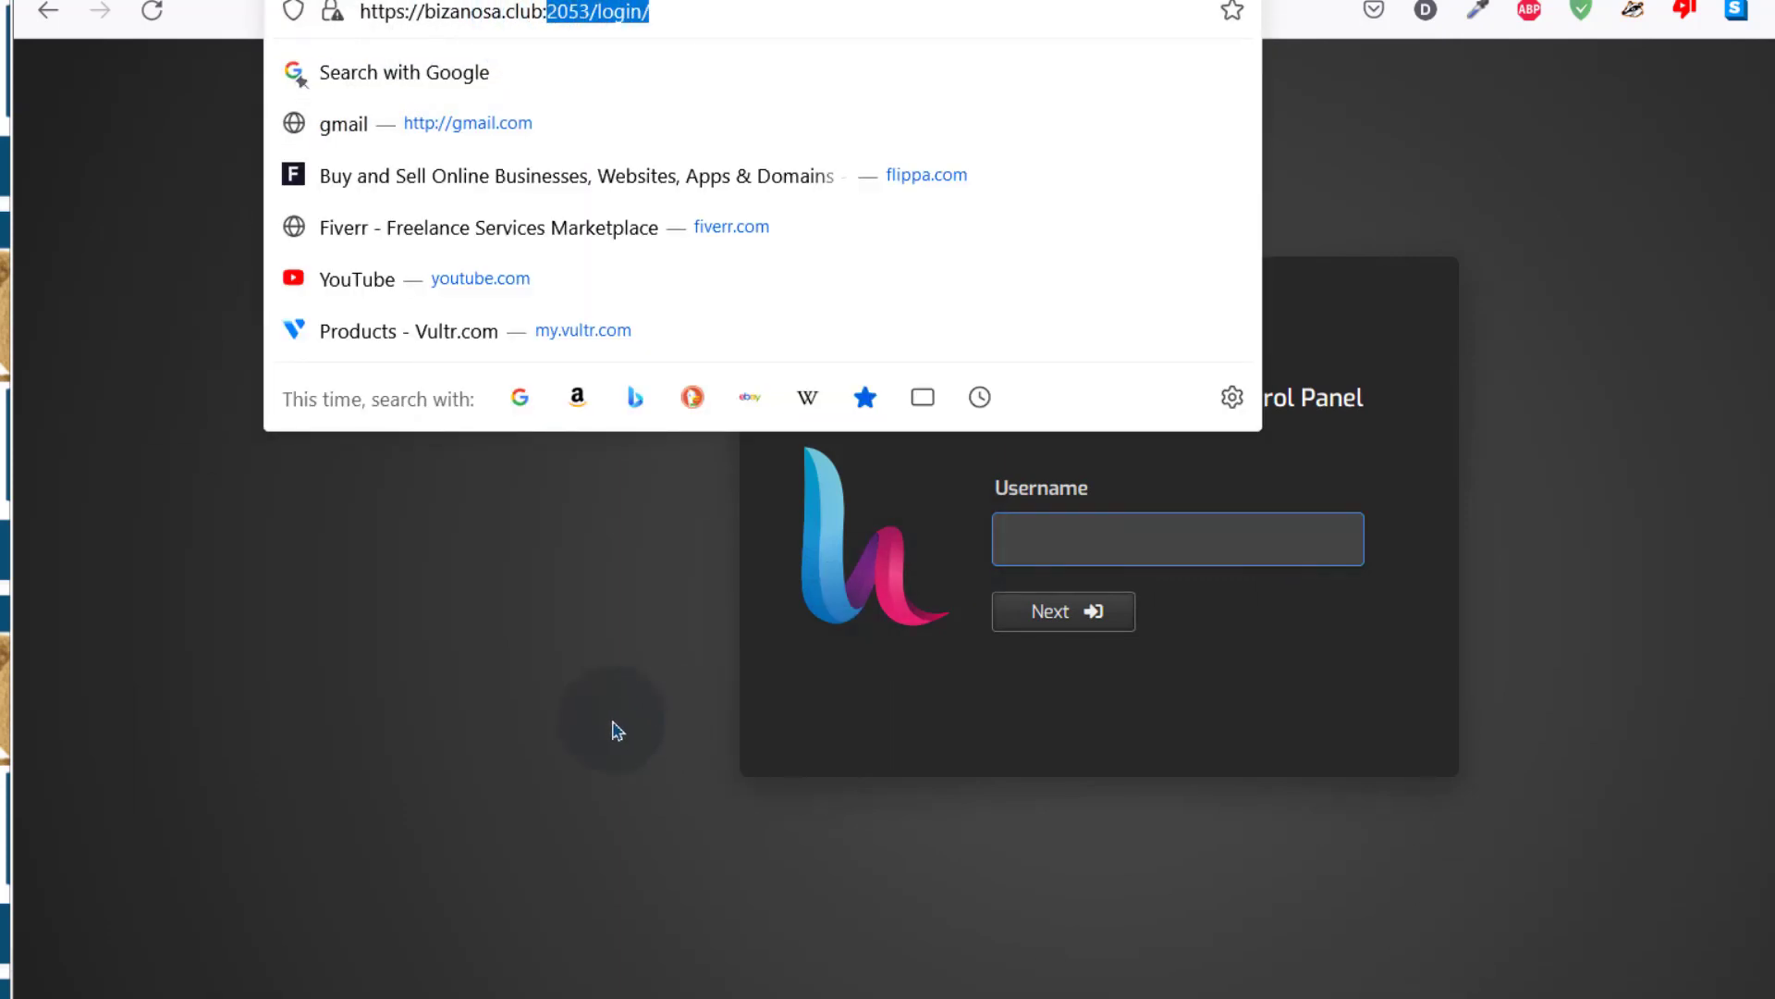
{"action": "left_click", "coordinate": [611, 727]}
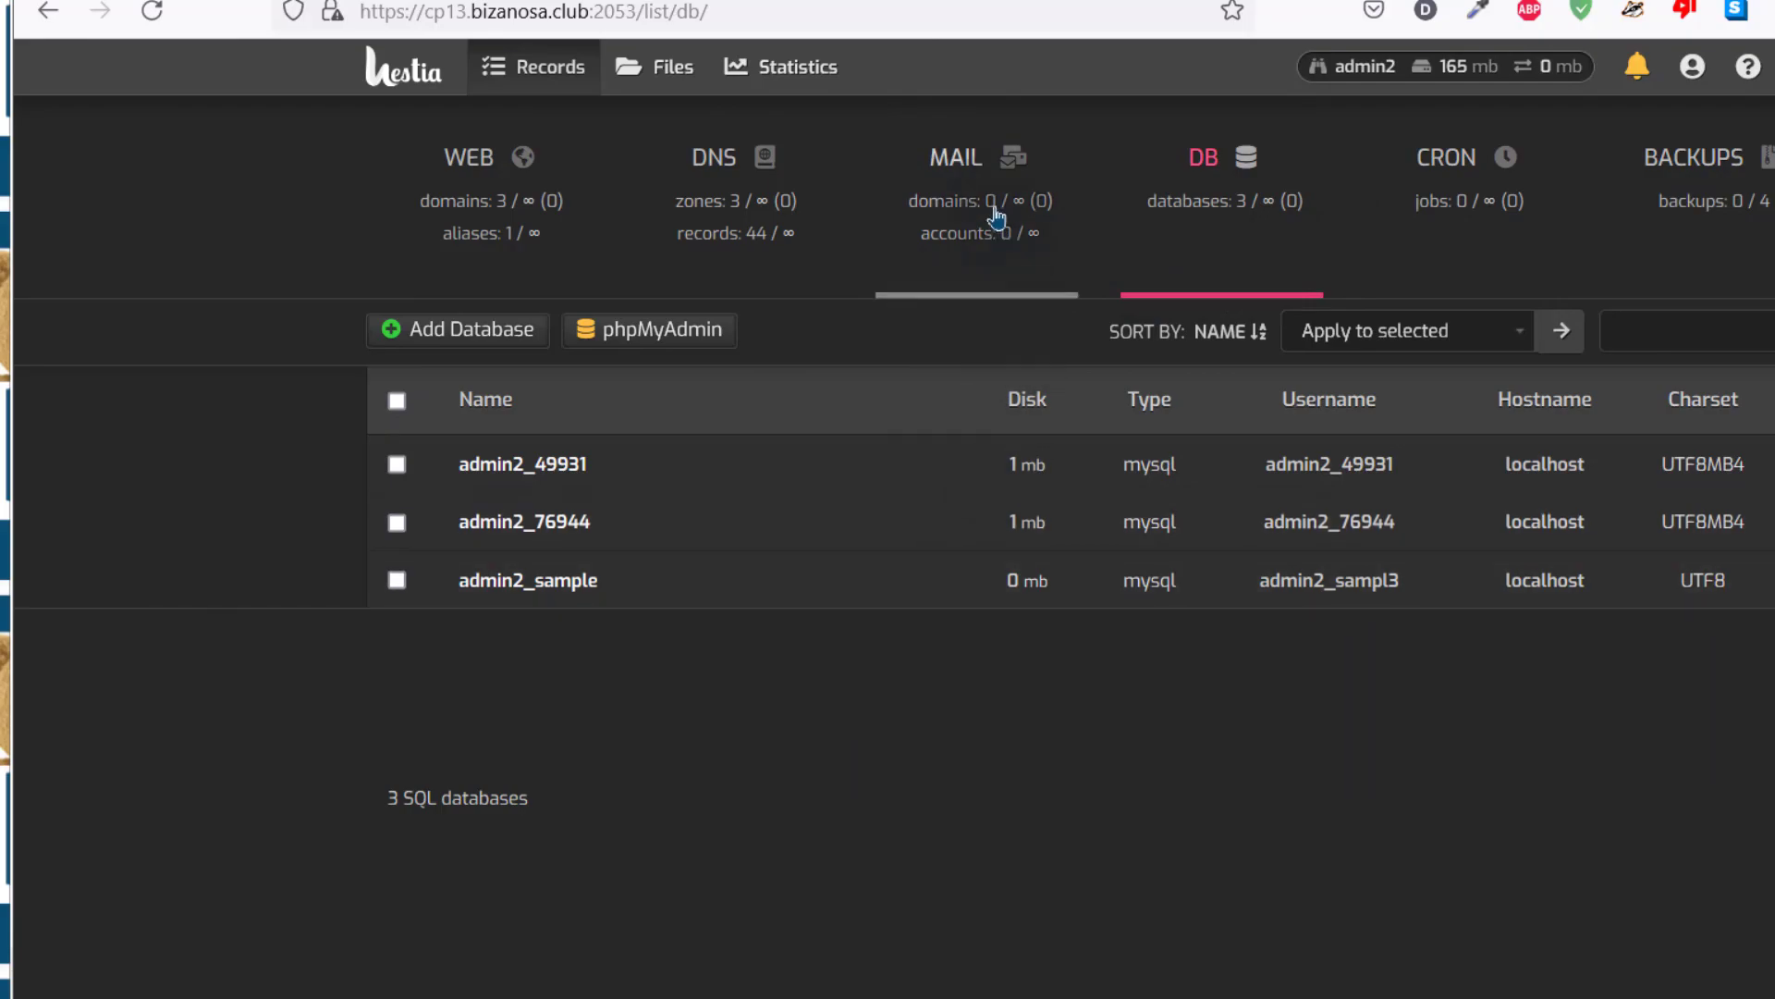
{"action": "left_click", "coordinate": [971, 179]}
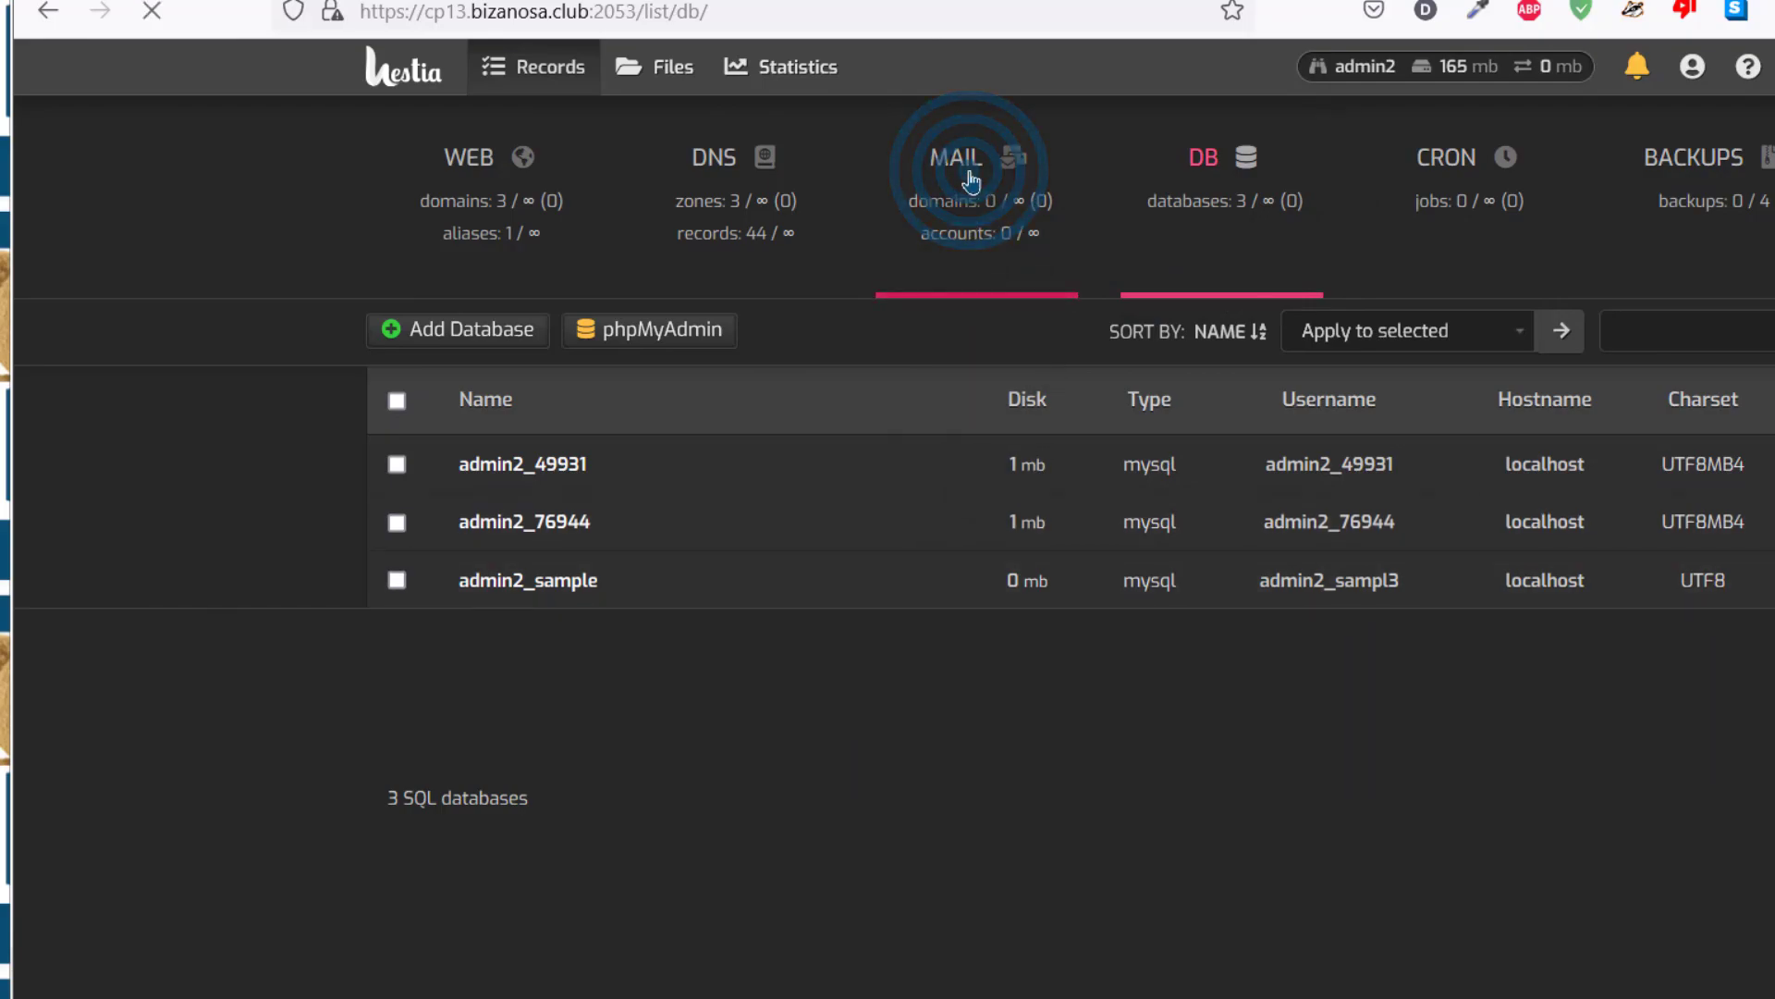